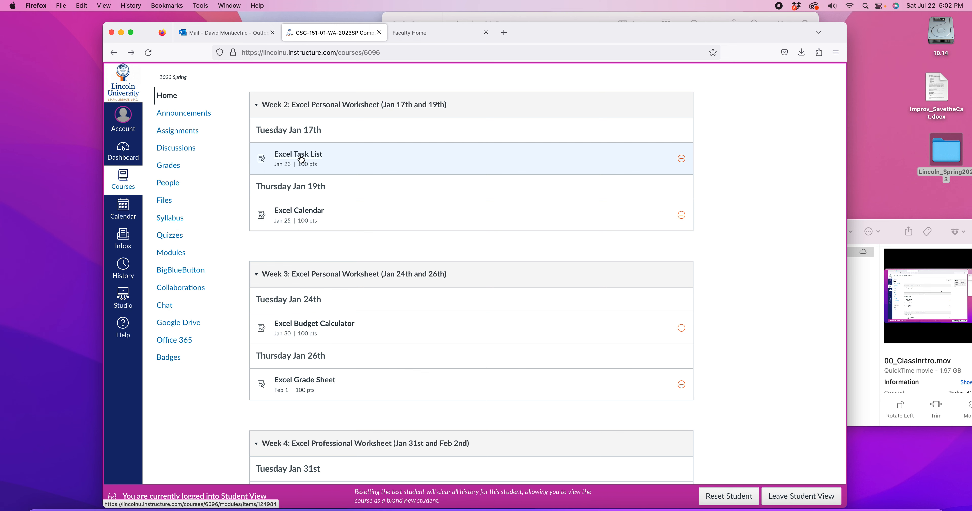
Step: Open the Excel Task List assignment and review its availability dates and instructions
left_click(300, 155)
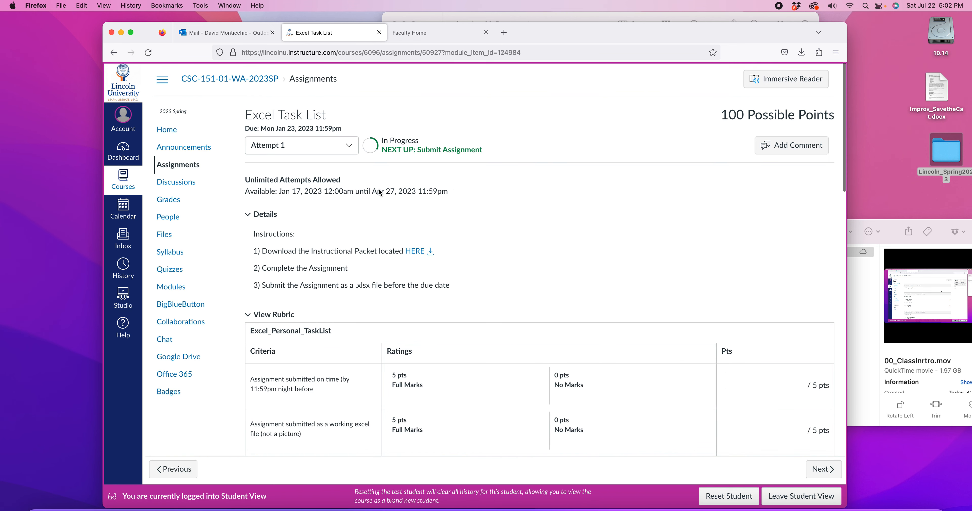
scroll(302, 207, "down", 1)
left_click_drag(249, 167, 453, 170)
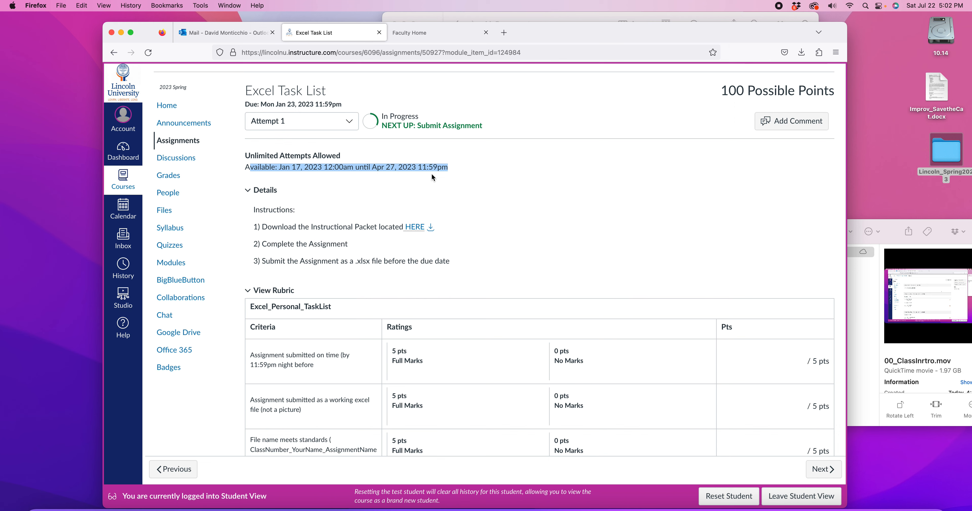
scroll(423, 174, "down", 1)
left_click_drag(372, 164, 397, 165)
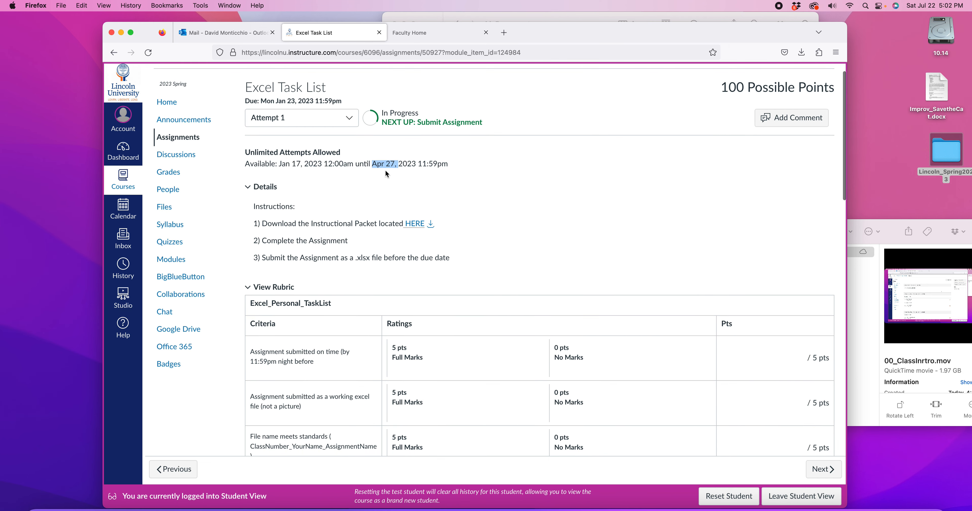
scroll(400, 159, "down", 1)
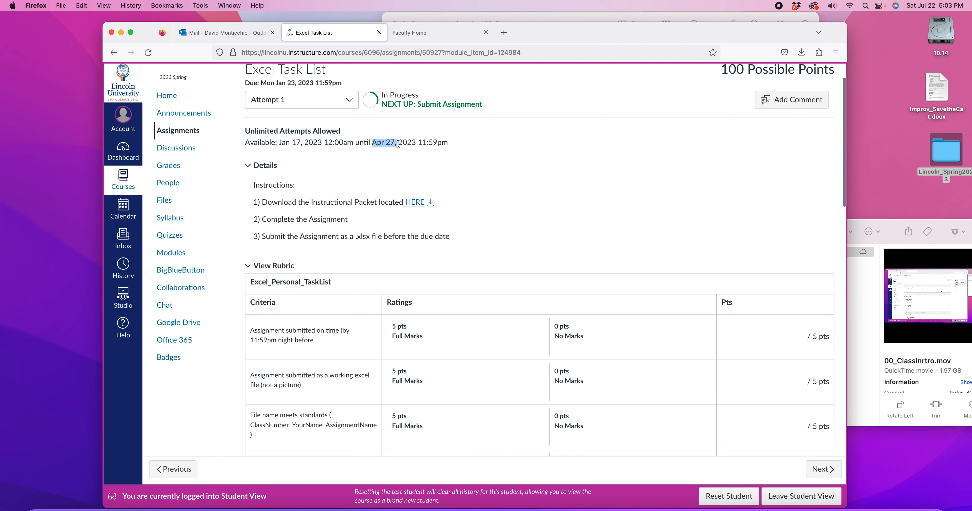
left_click_drag(373, 143, 395, 143)
left_click_drag(280, 142, 301, 142)
scroll(401, 153, "down", 2)
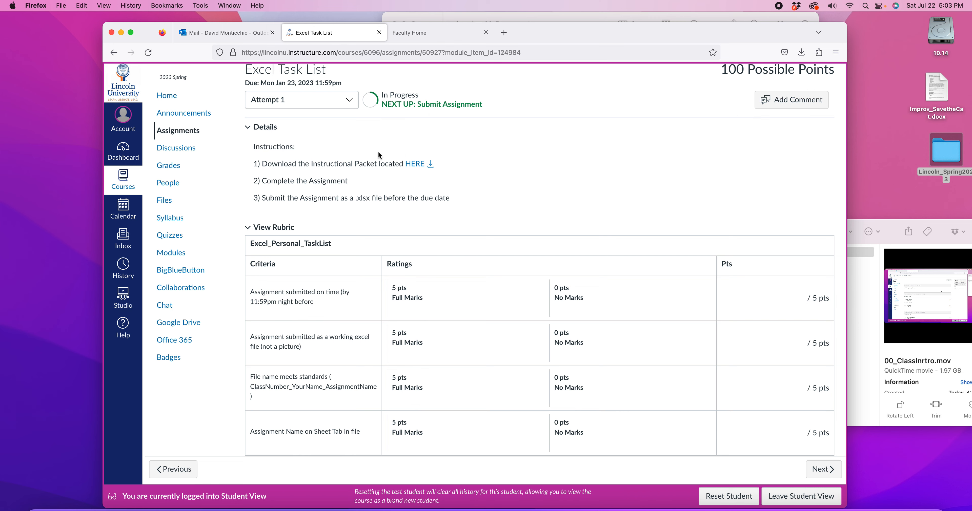
Step: Open the instructional packet Excel1_Part1_Rubric.pdf and examine the rubric and the sample task list on page 2
left_click(418, 167)
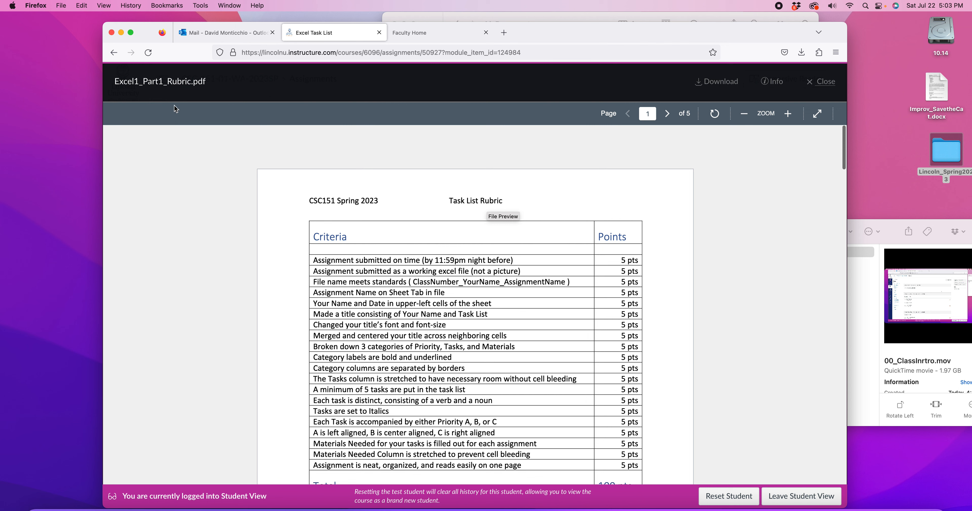
left_click(115, 54)
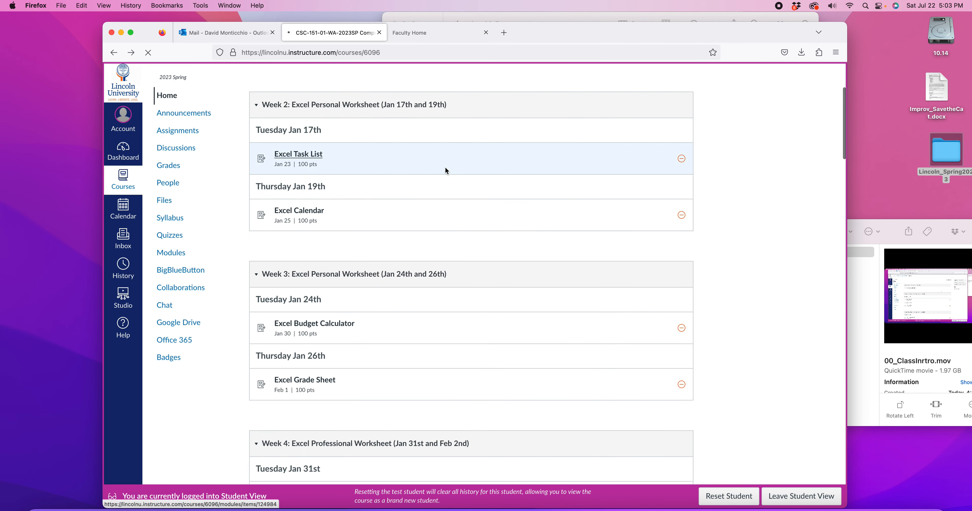
left_click(427, 142)
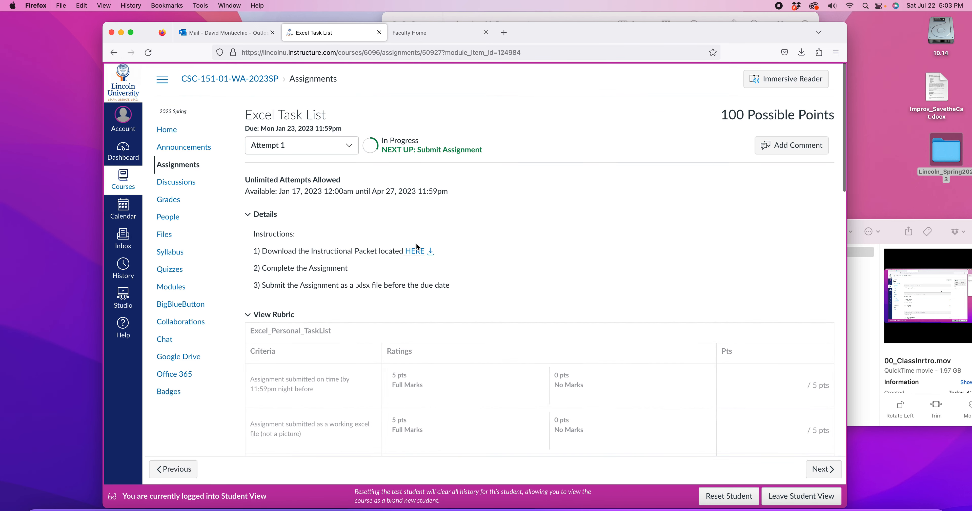
left_click(415, 252)
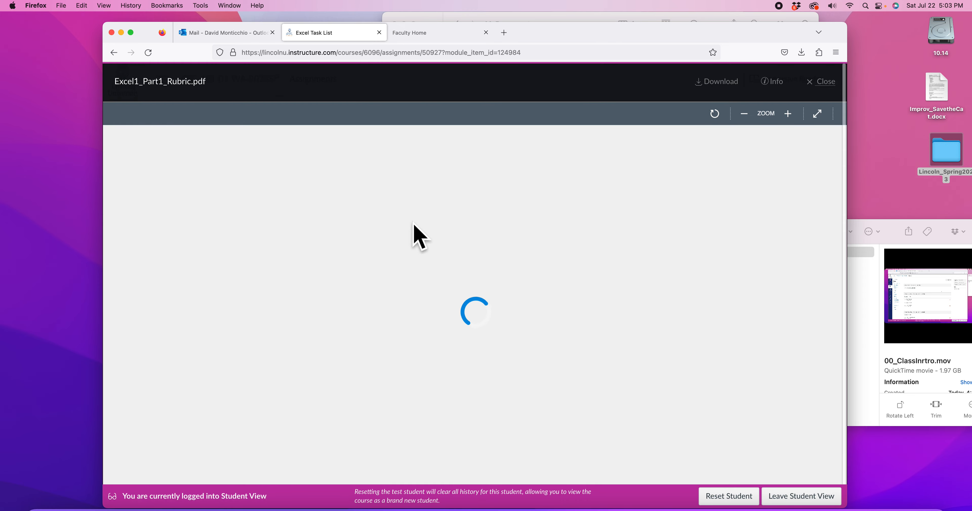
scroll(472, 264, "down", 15)
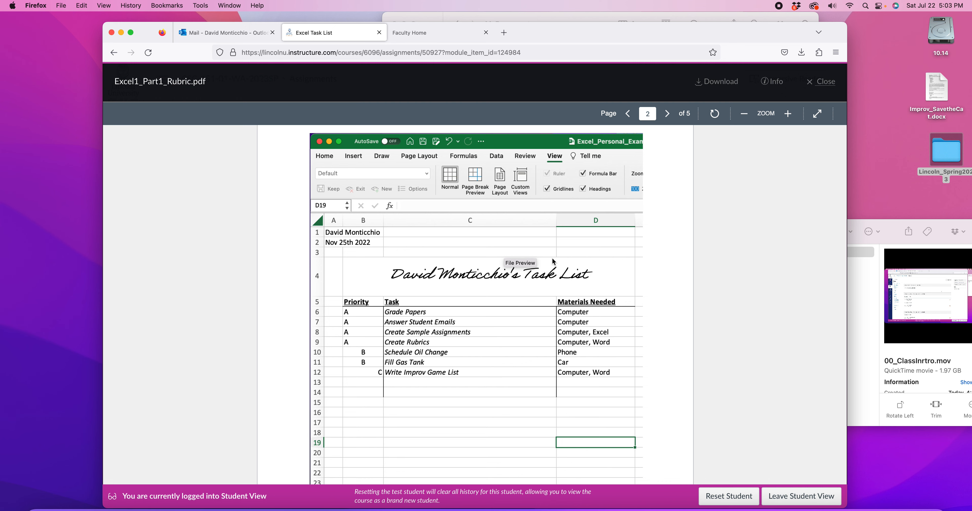
scroll(624, 263, "down", 1)
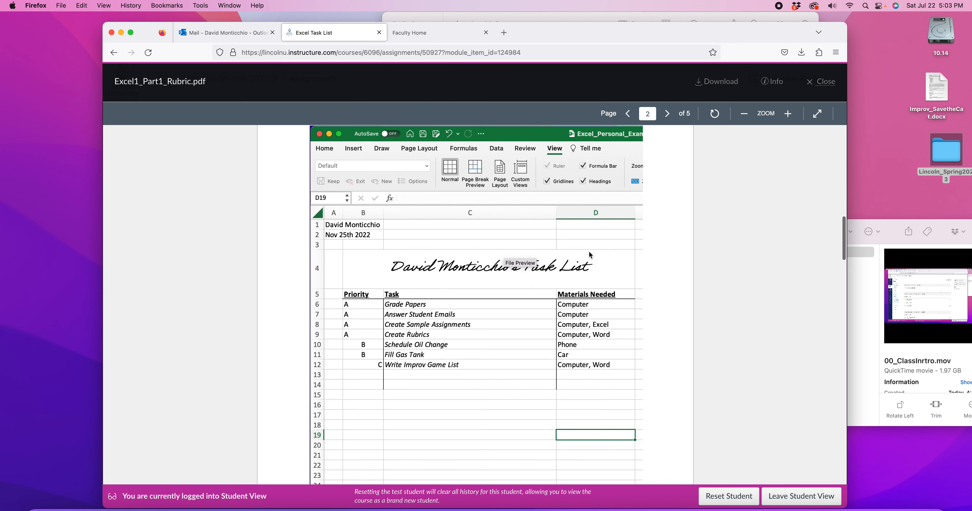
scroll(831, 313, "down", 5)
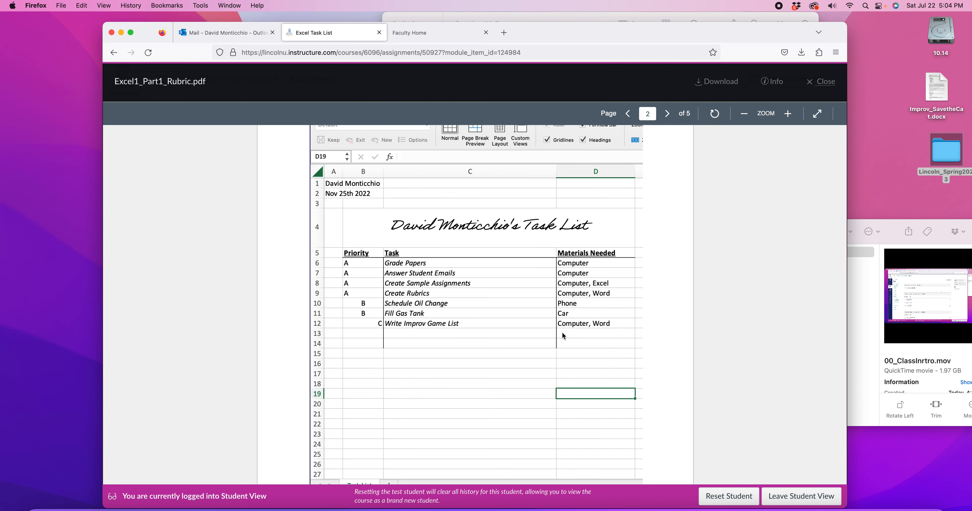
scroll(562, 337, "up", 2)
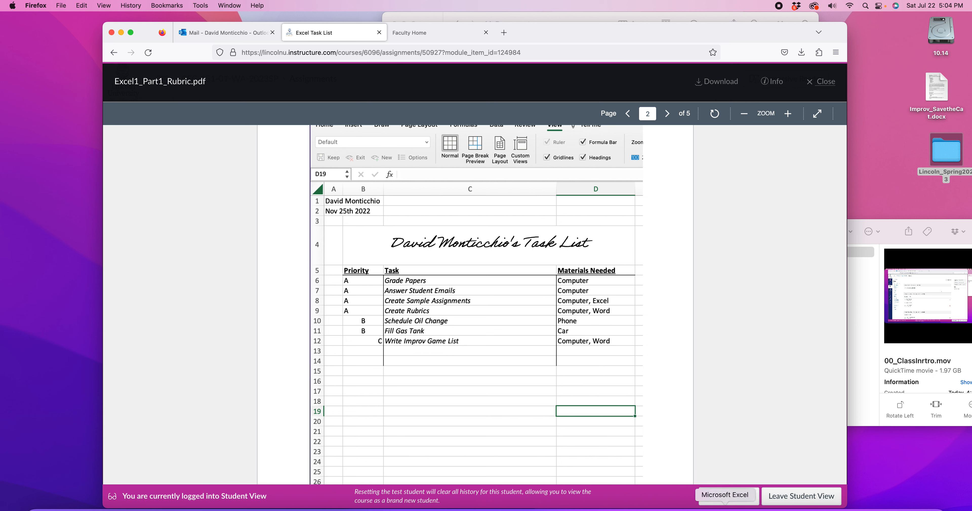
Step: Switch to Microsoft Excel, create a blank workbook, and minimize the other open windows behind it
left_click(725, 510)
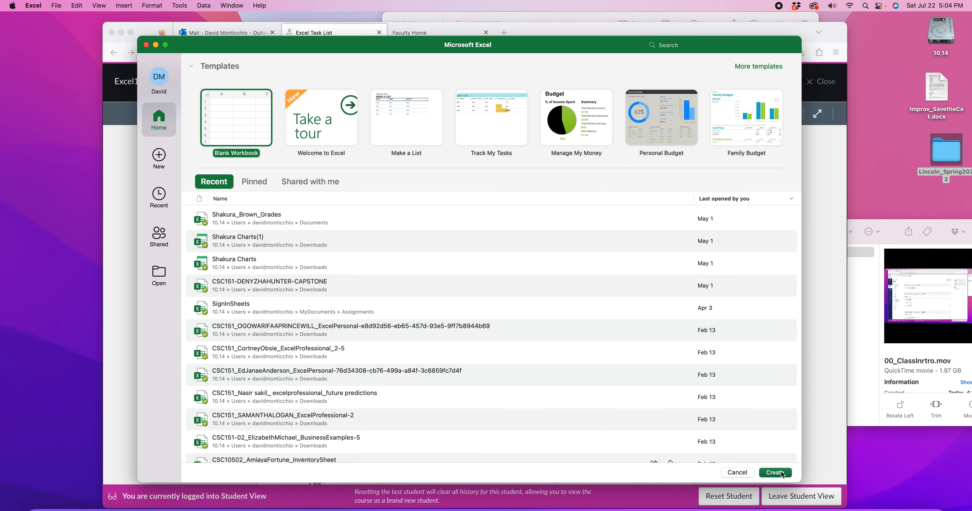
left_click(766, 472)
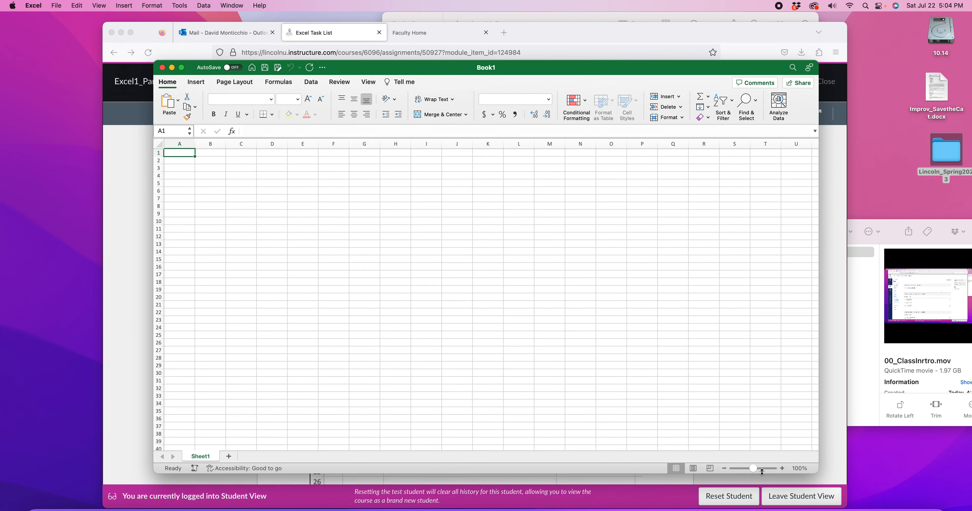
left_click(121, 32)
left_click(394, 24)
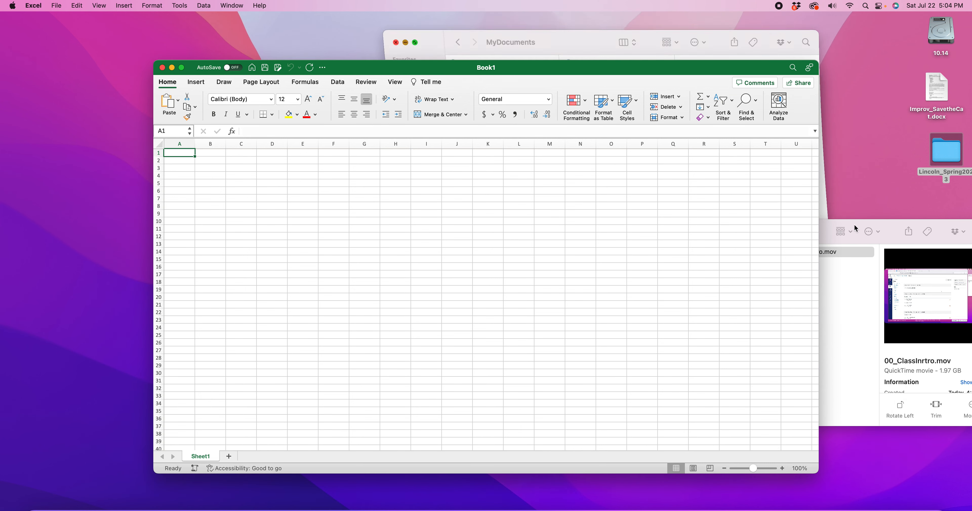
left_click(895, 226)
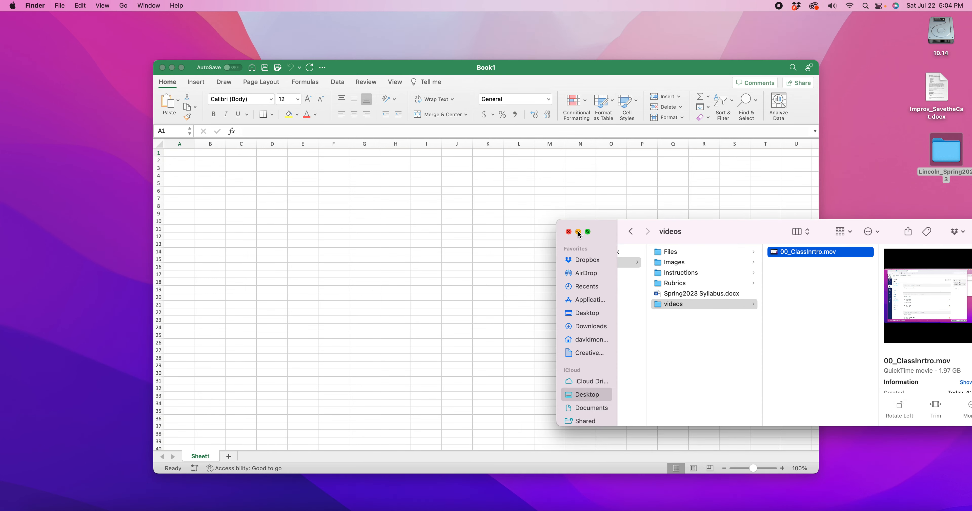
left_click(578, 232)
left_click_drag(552, 73, 516, 56)
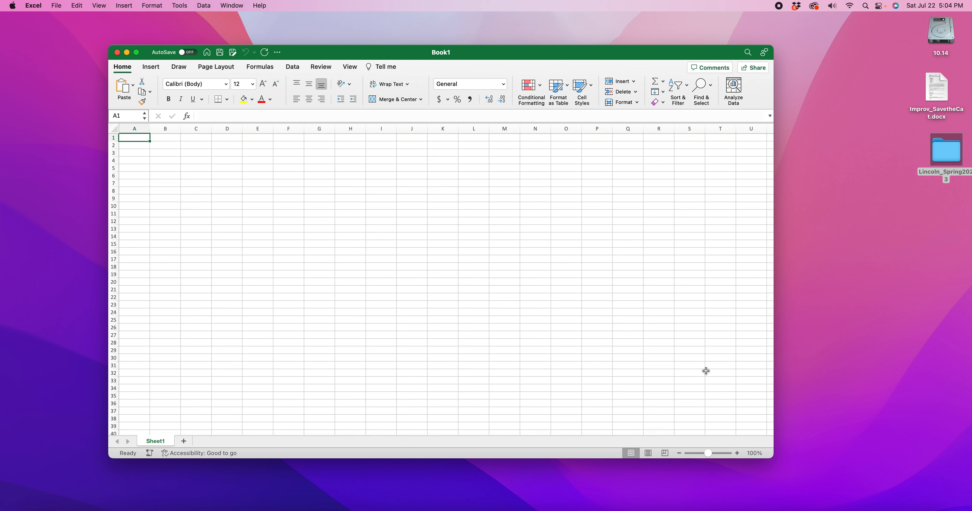
left_click_drag(320, 54, 320, 54)
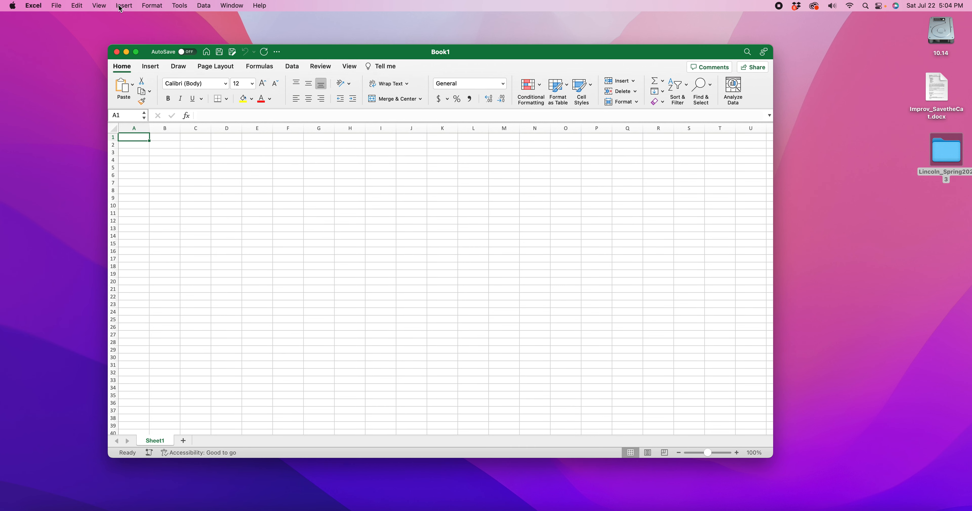
Step: Start saving the workbook as a new file, choosing the videos folder inside Lincoln_Spring2023 on the Desktop
left_click(57, 5)
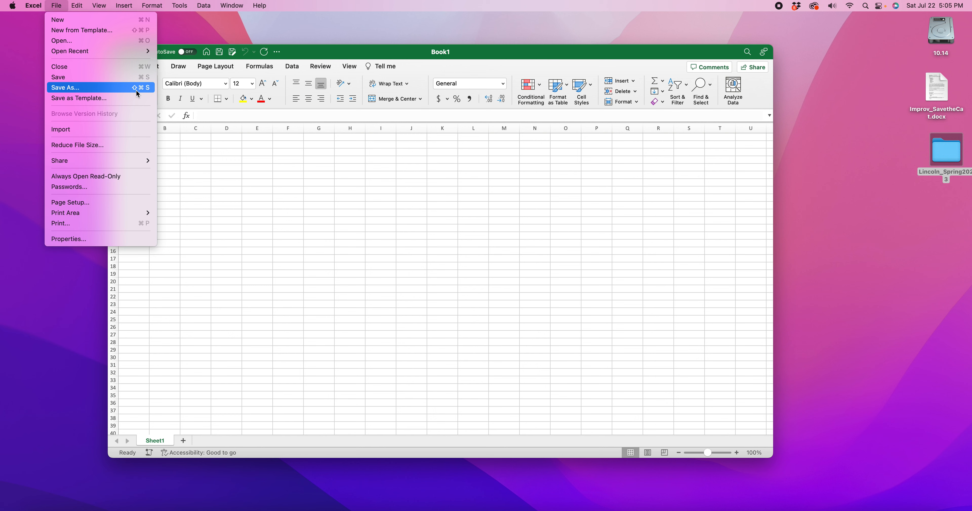
left_click(367, 158)
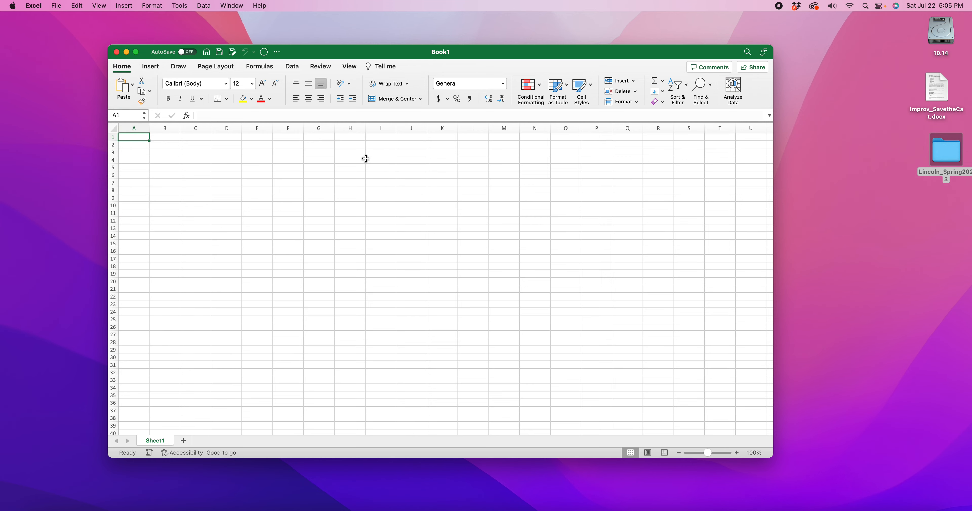
key("shift+super+s")
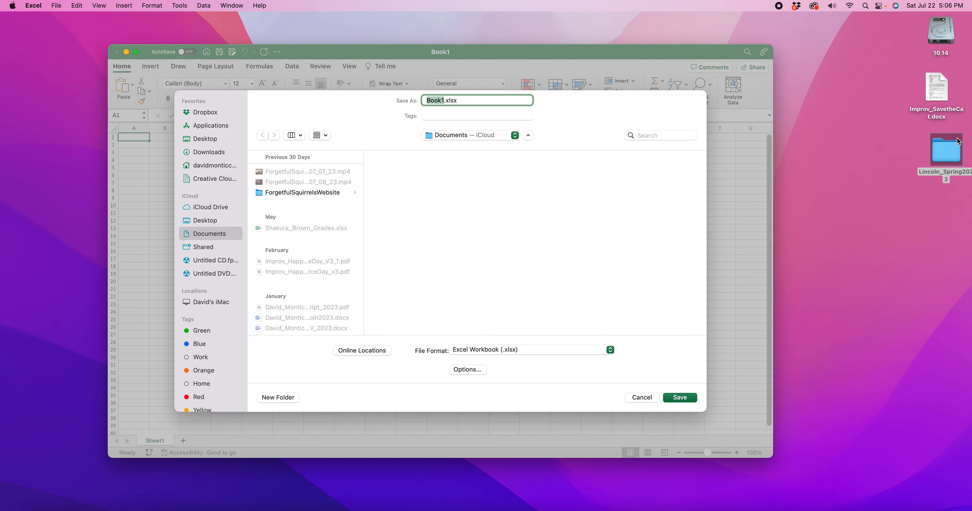
scroll(238, 128, "down", 1)
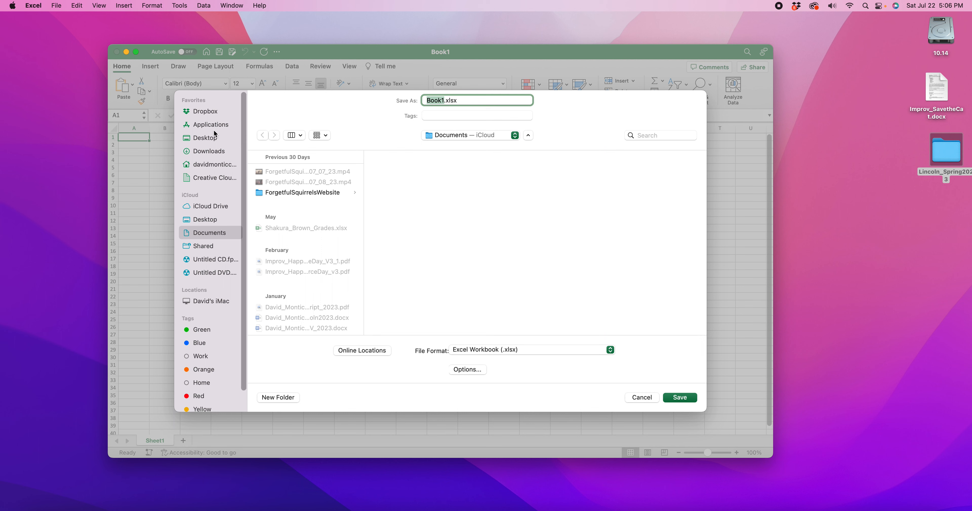
left_click(204, 139)
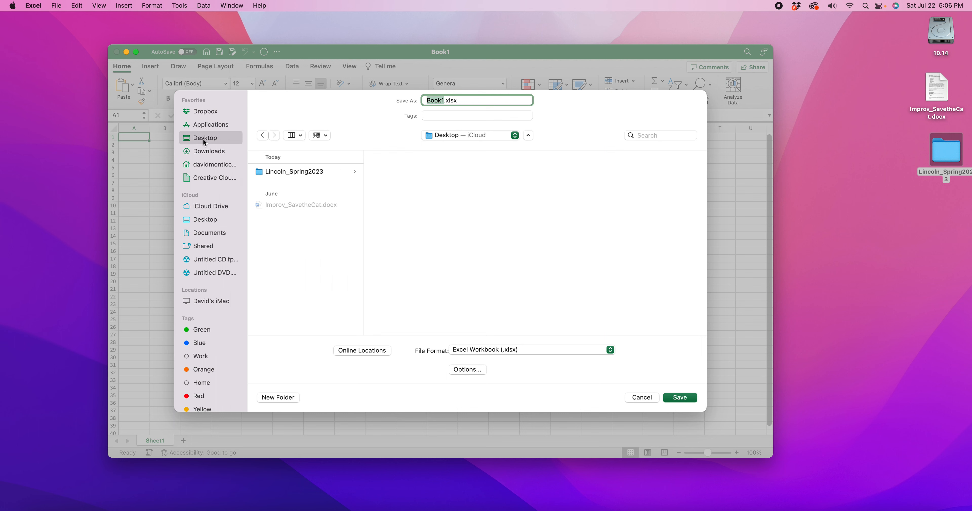
left_click(294, 173)
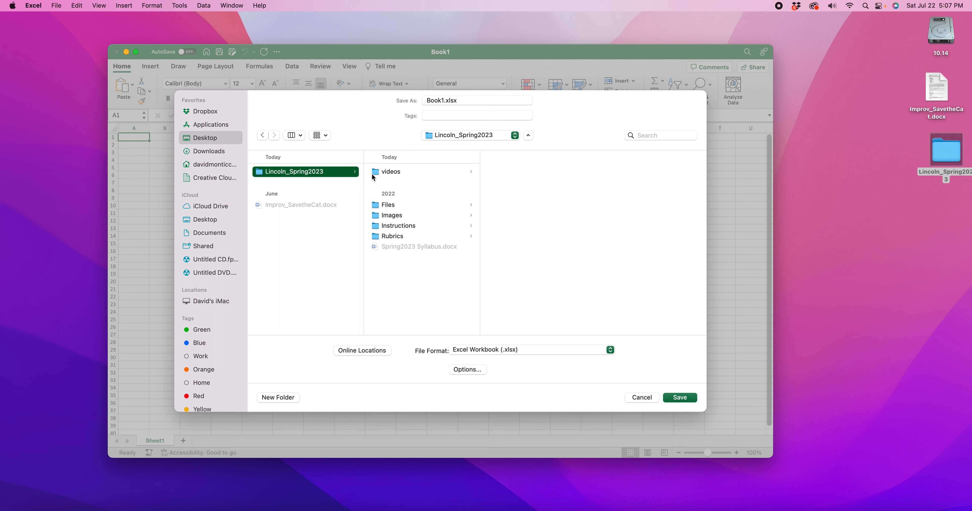
left_click(400, 172)
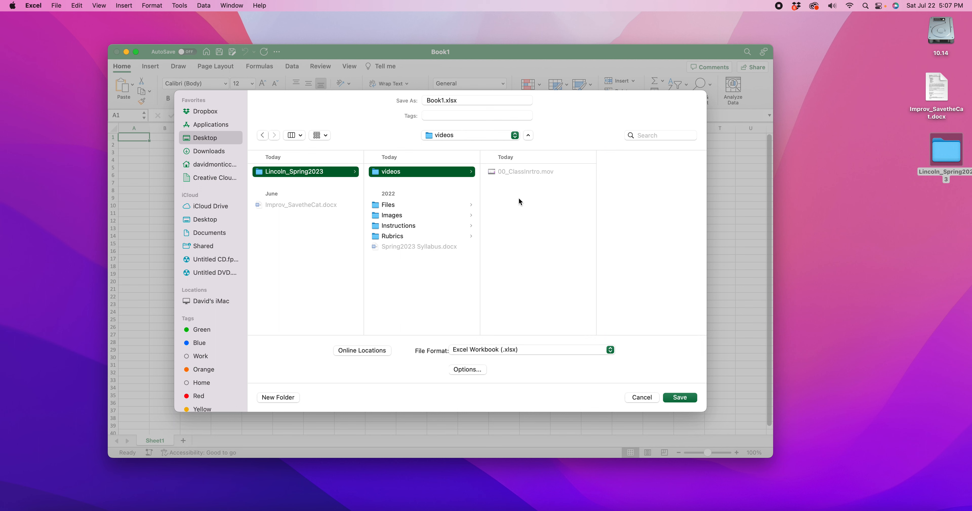
Step: Try naming the workbook ClassExample.xlsx
left_click(444, 101)
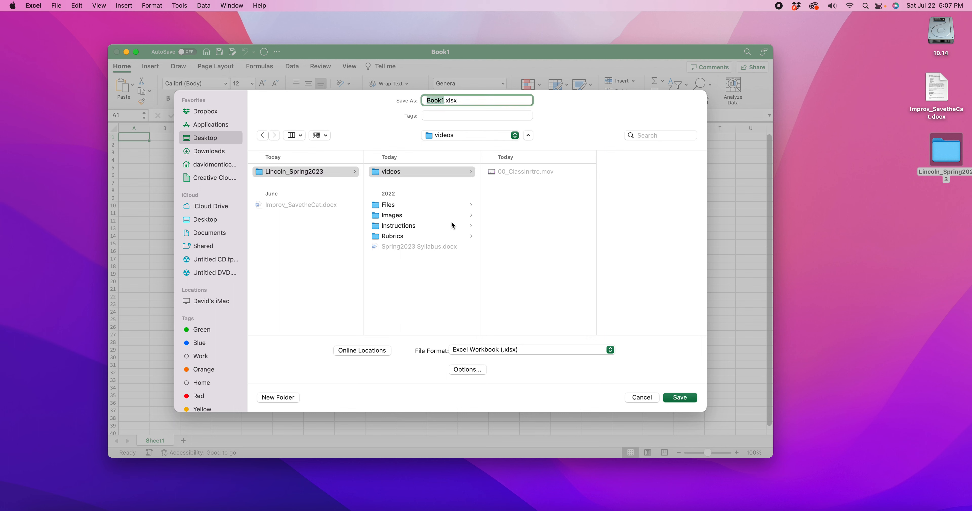
type("ClassExample")
double_click(474, 101)
double_click(490, 104)
left_click_drag(488, 102, 470, 103)
left_click_drag(467, 102, 495, 103)
key("BackSpace")
type(".xlsx")
Step: Name the file with CSC151, the author's first initial and surname, and ClassExample, separated by underscores
left_click_drag(477, 103, 467, 103)
left_click_drag(467, 101, 419, 102)
type("CSC151_DMonticchio_Class")
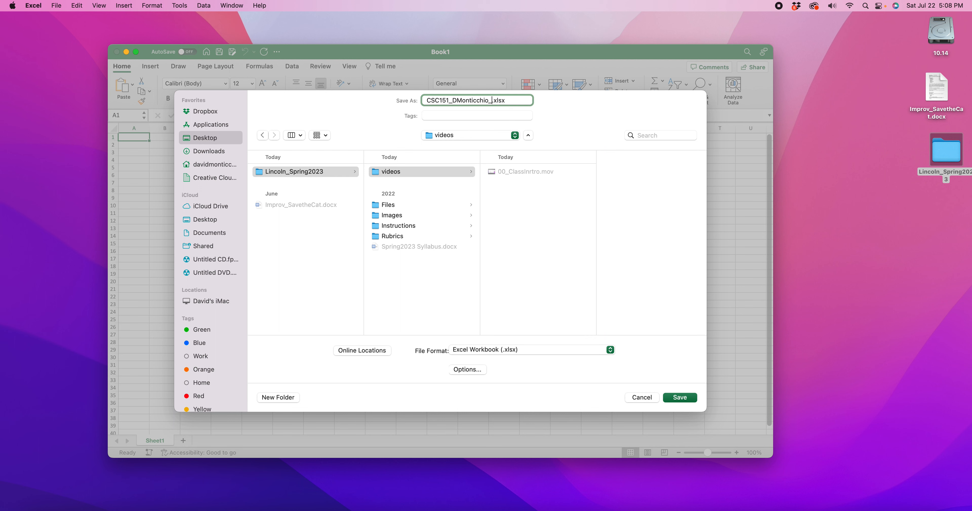
type("Example")
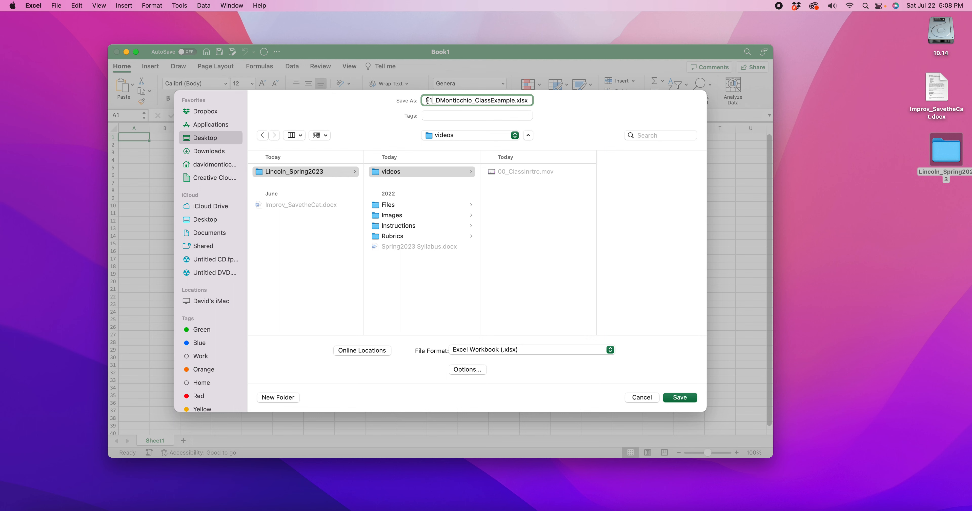
Step: Try different separators, such as repeated hyphens, before ClassExample in the file name, and restore the single underscore
left_click_drag(434, 101, 510, 101)
left_click(479, 102)
left_click_drag(471, 102, 477, 102)
key("BackSpace")
key("BackSpace")
key("BackSpace")
key("BackSpace")
key("BackSpace")
type("_")
key("BackSpace")
left_click(472, 100)
left_click_drag(473, 101, 481, 102)
type("_")
type("------")
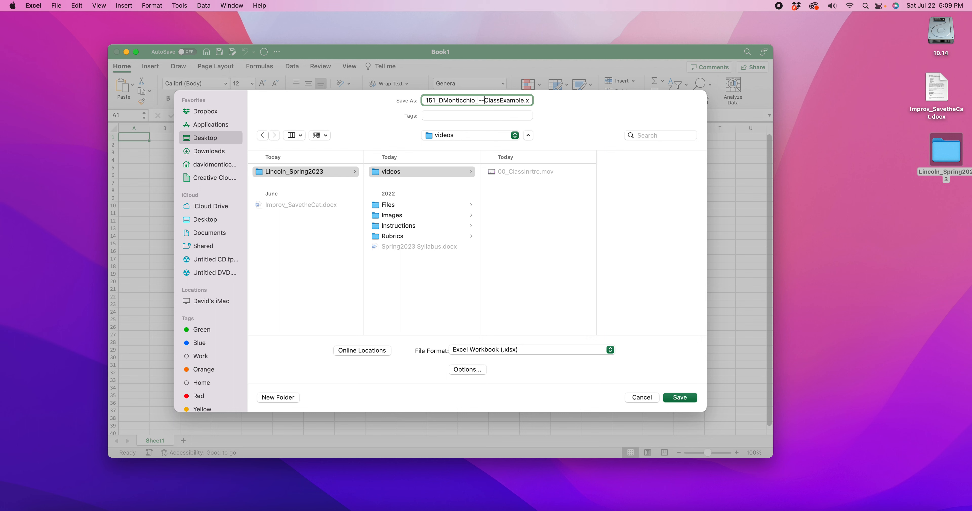
key("BackSpace")
key("BackSpace")
key("BackSpace")
key("BackSpace")
key("BackSpace")
key("BackSpace")
type("_")
key("BackSpace")
Step: Save the workbook and check its file in the videos folder of Lincoln_Spring2023 before returning to the sheet
left_click(681, 398)
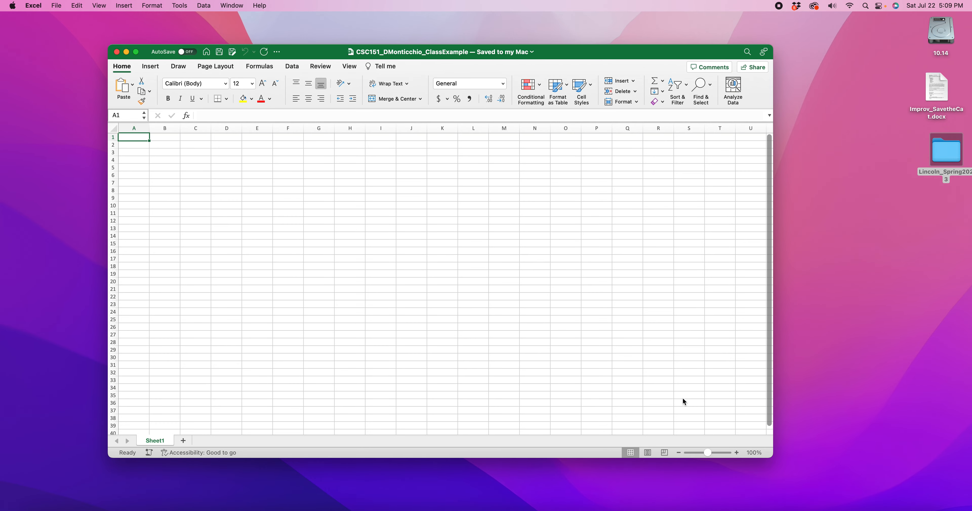
double_click(953, 154)
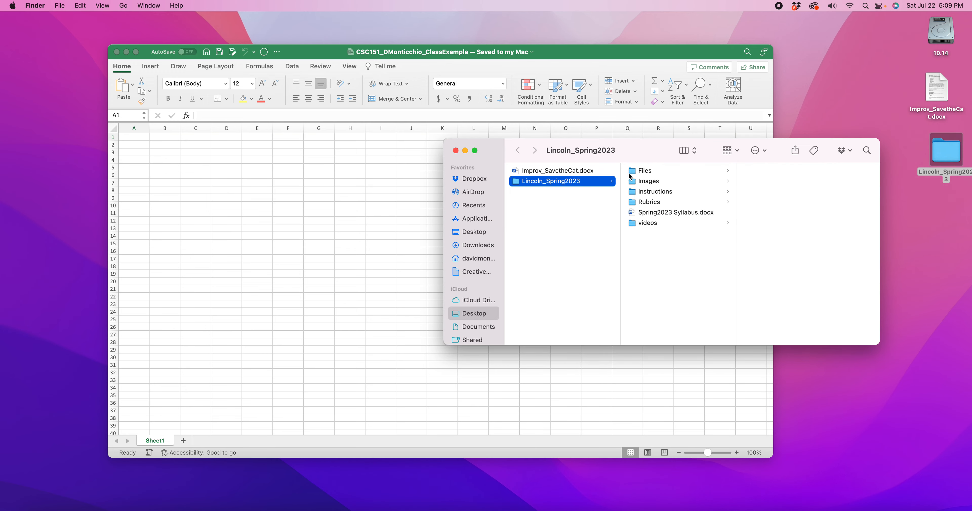
left_click(655, 227)
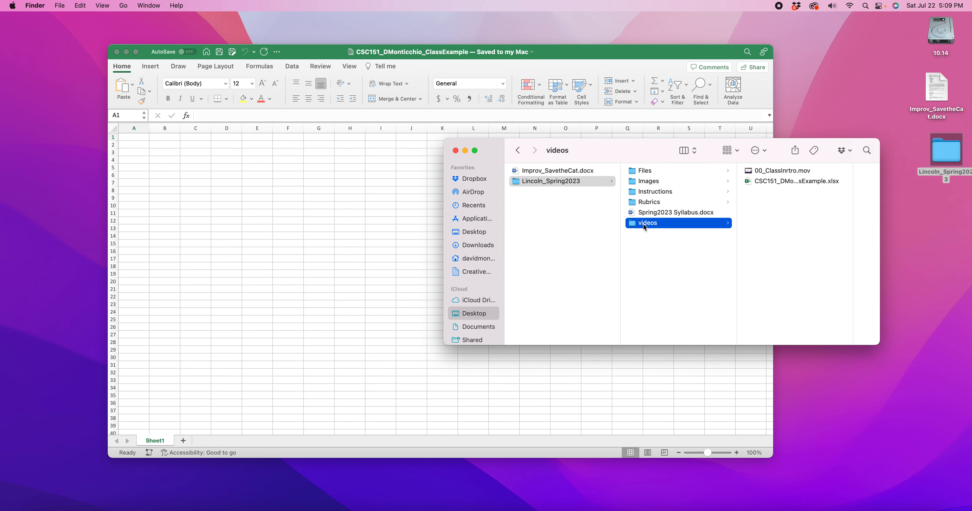
left_click(789, 181)
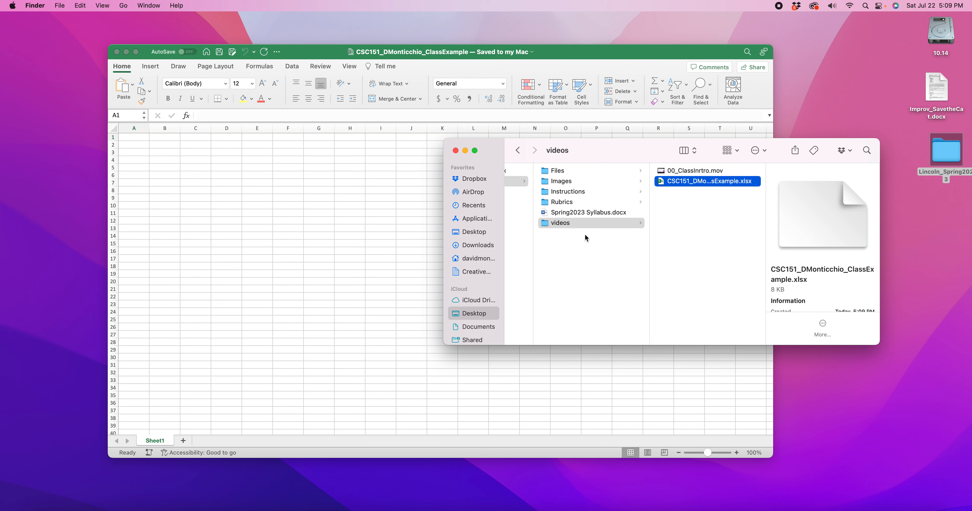
left_click(350, 263)
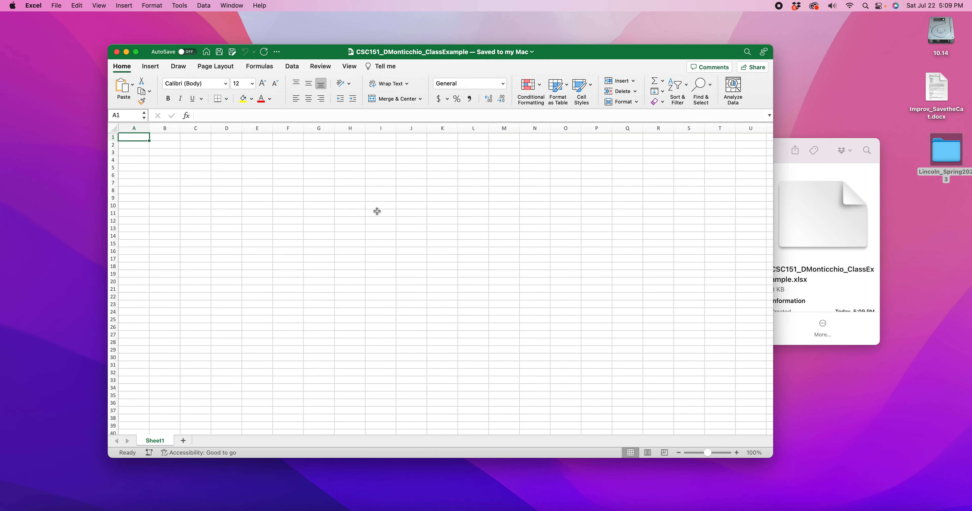
Step: Create a new folder named Examples inside Lincoln_Spring2023 in Finder
left_click(832, 146)
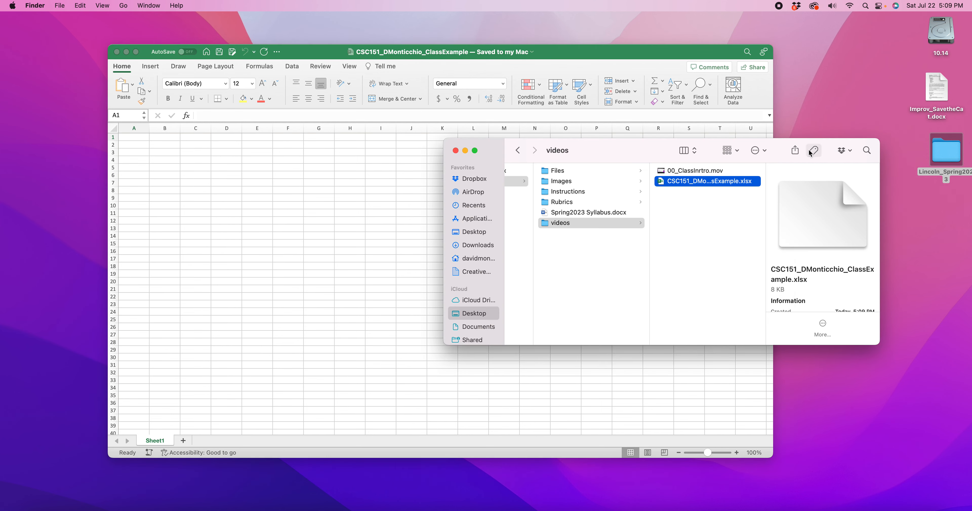
left_click(582, 245)
right_click(581, 245)
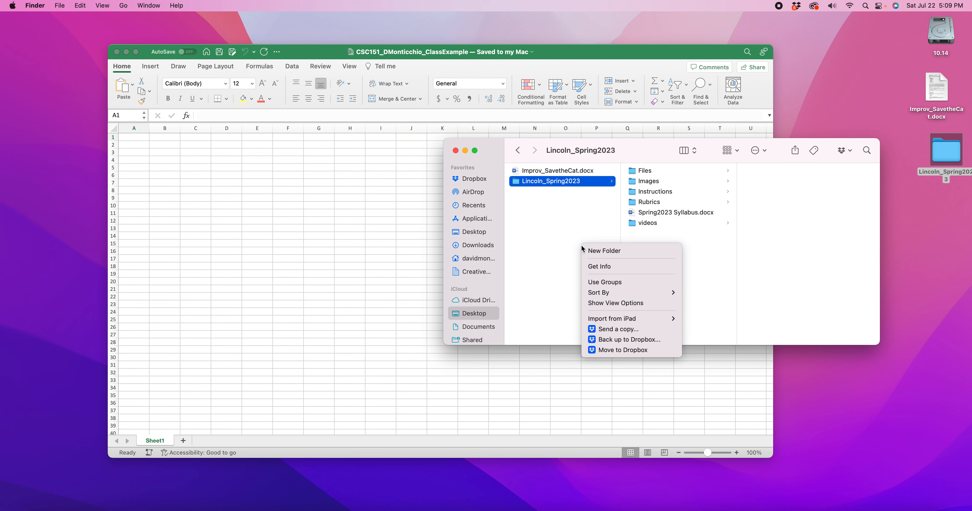
left_click(704, 234)
right_click(653, 245)
left_click(674, 252)
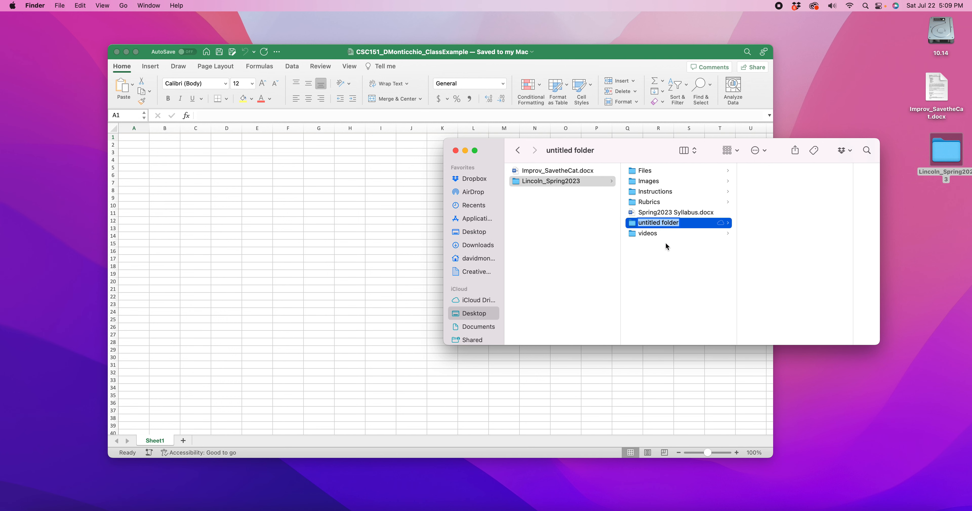
type("Examples")
key("Return")
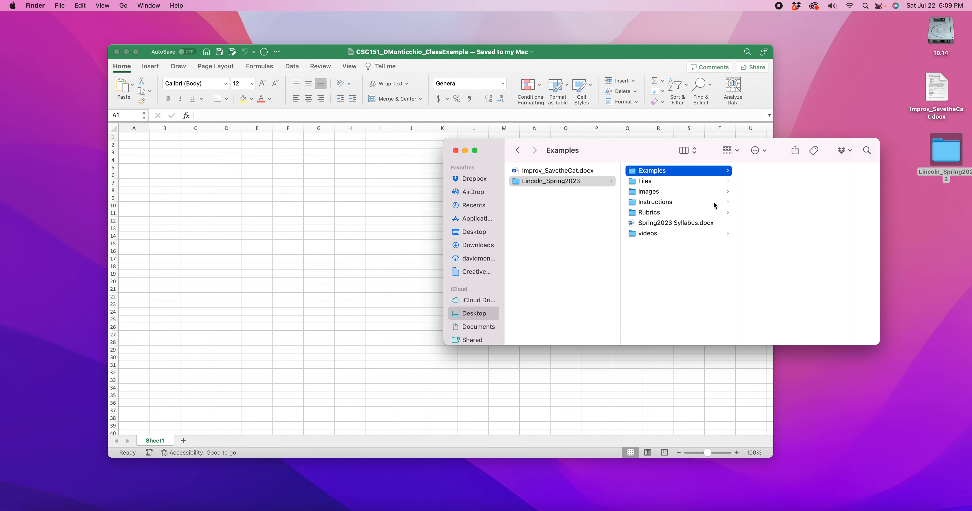
Step: Move the ClassExample workbook file from the videos folder into the Examples folder
left_click(647, 234)
left_click(774, 182)
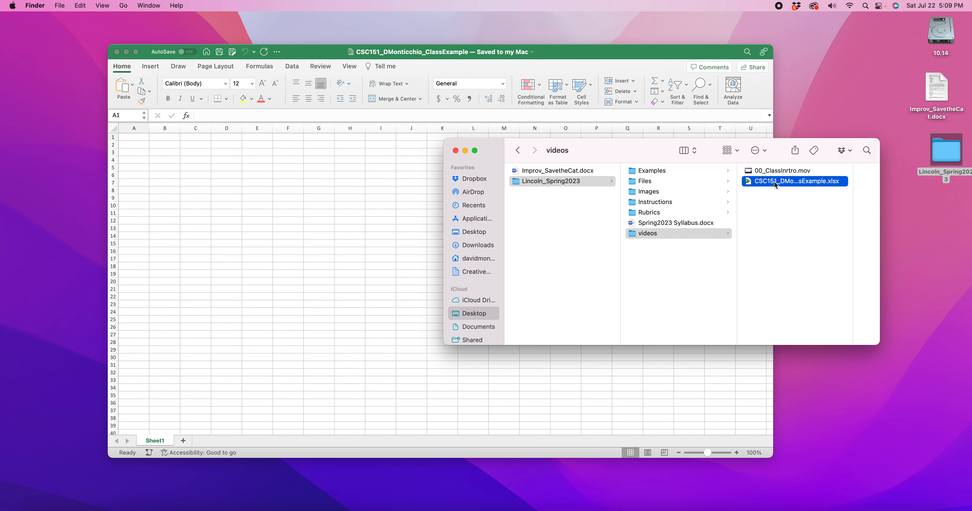
left_click_drag(660, 184, 559, 173)
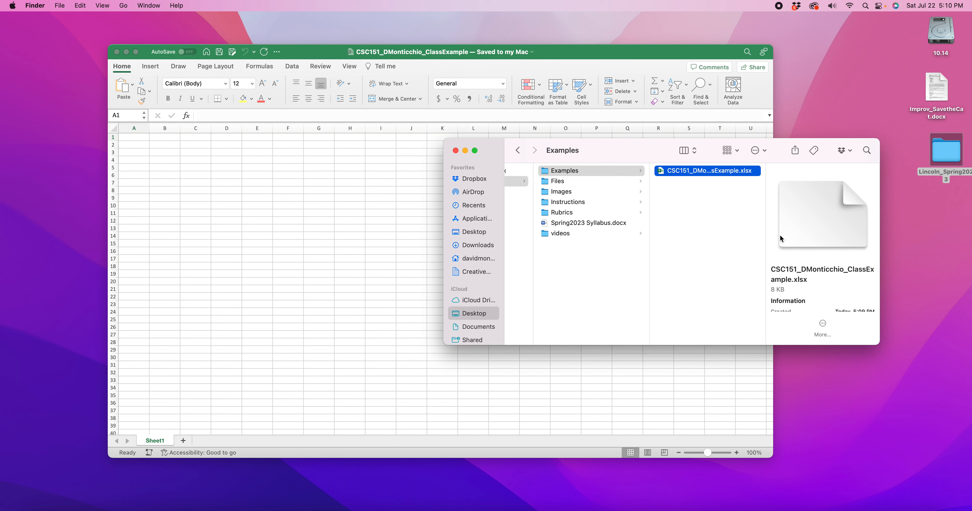
Step: Show the ClassExample workbook's file information in a widened window and highlight its location path, including the iCloud Drive part
left_click(682, 174)
right_click(682, 174)
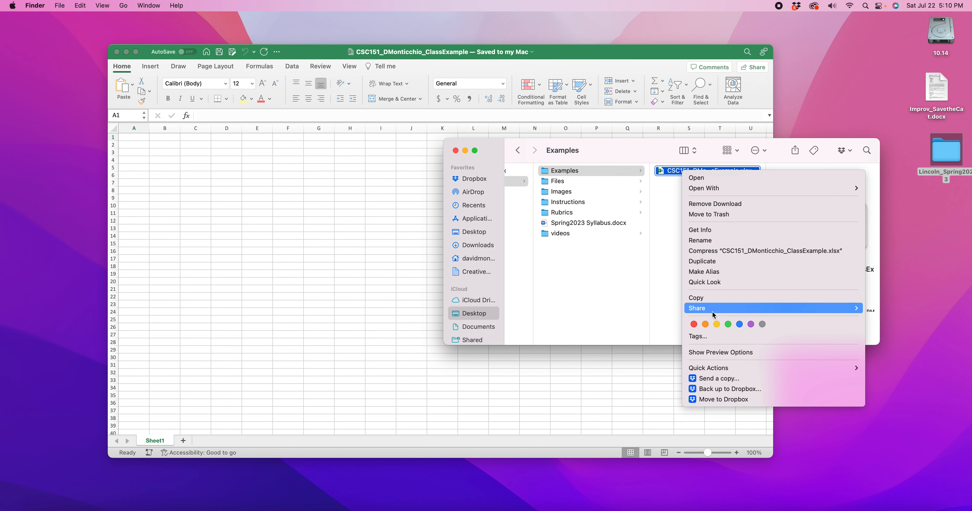
left_click(706, 231)
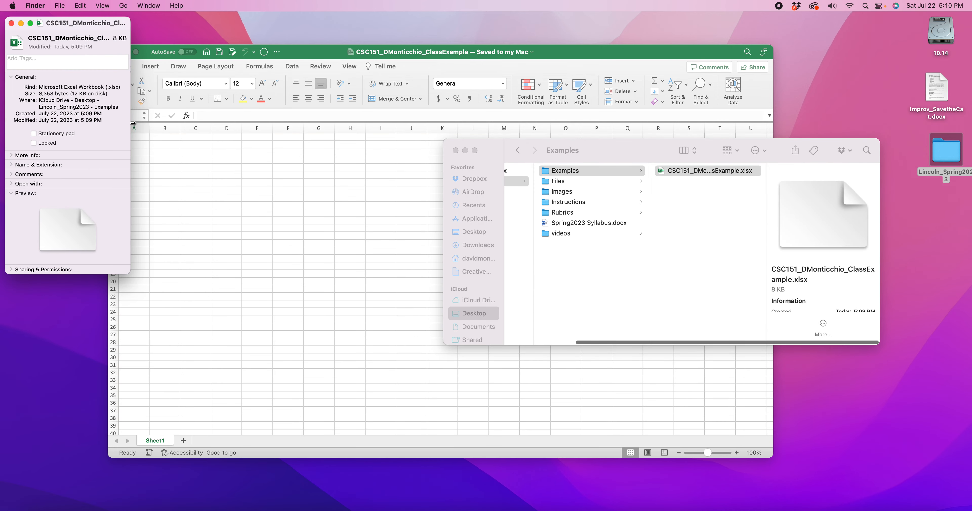
left_click_drag(81, 29, 221, 86)
left_click_drag(266, 322, 425, 325)
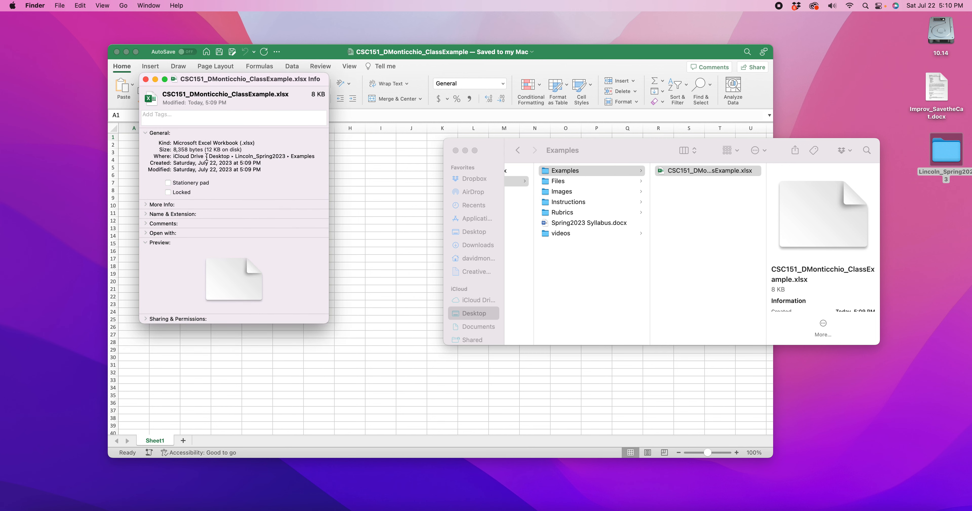
left_click_drag(236, 157, 316, 159)
left_click_drag(172, 156, 322, 159)
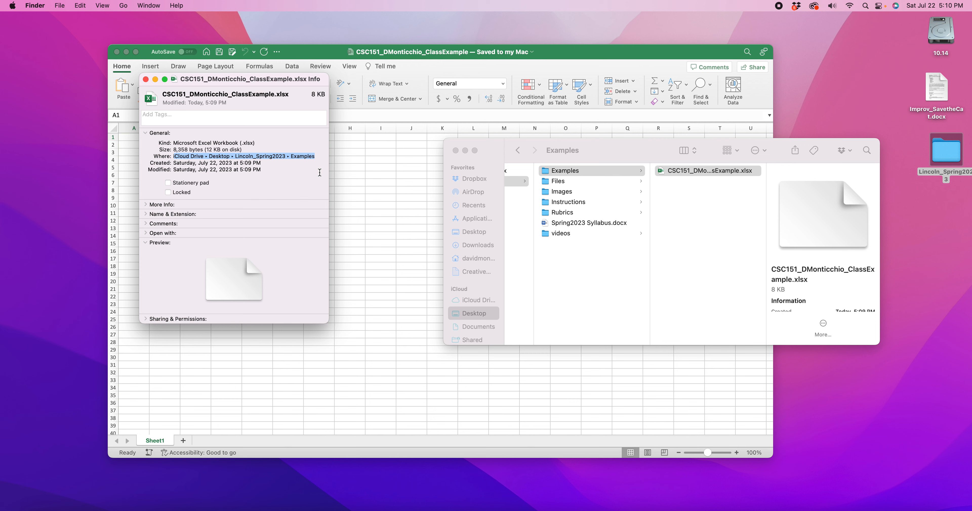
left_click_drag(174, 157, 203, 156)
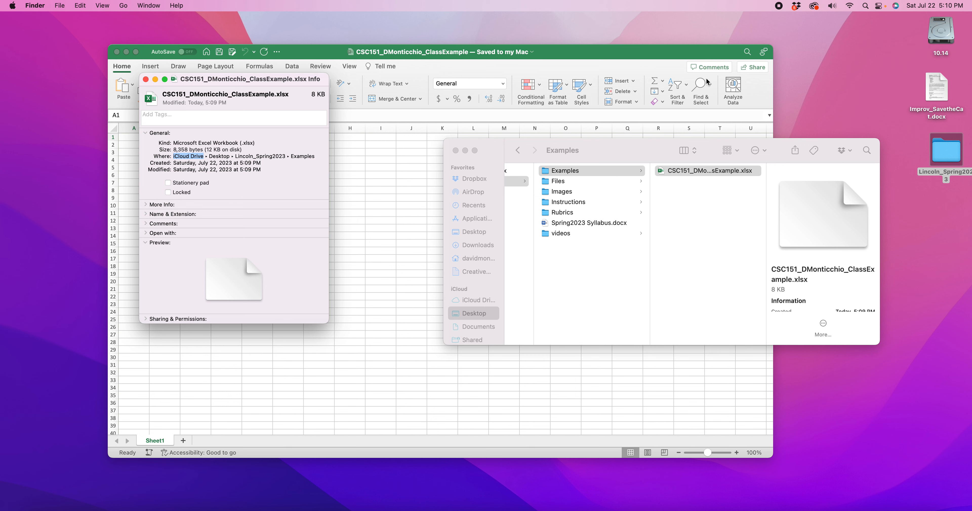
Step: Check the recent Dropbox activity and the file's full location path, and close the file information and Examples folder windows
left_click(804, 5)
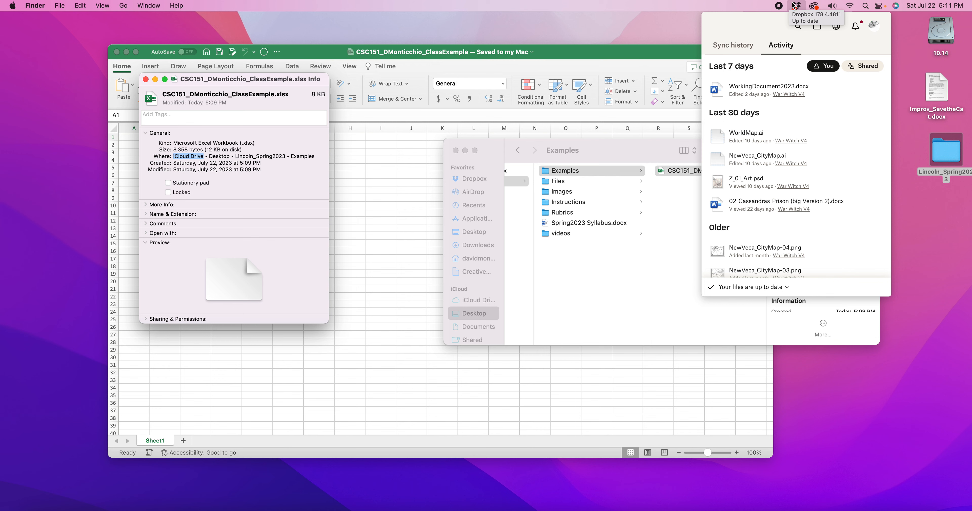
left_click(795, 5)
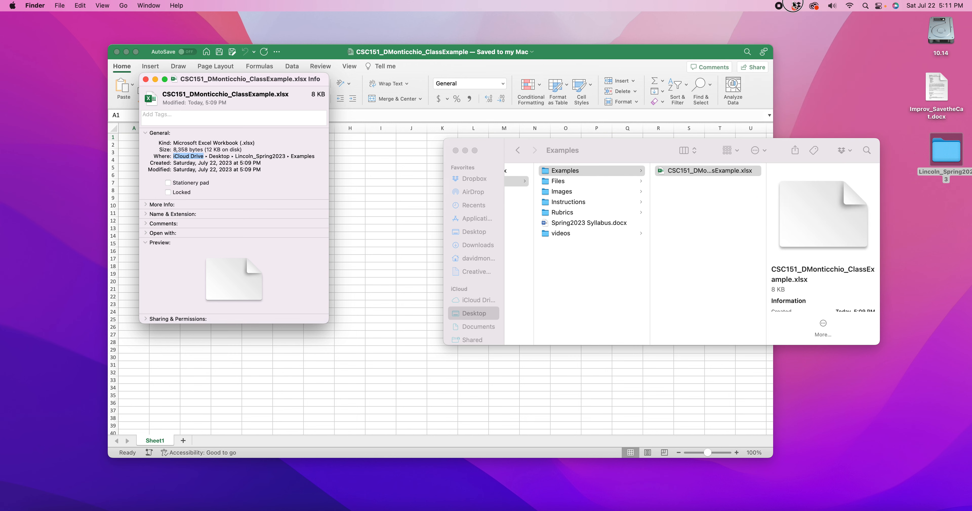
left_click(186, 159)
left_click_drag(174, 157, 319, 159)
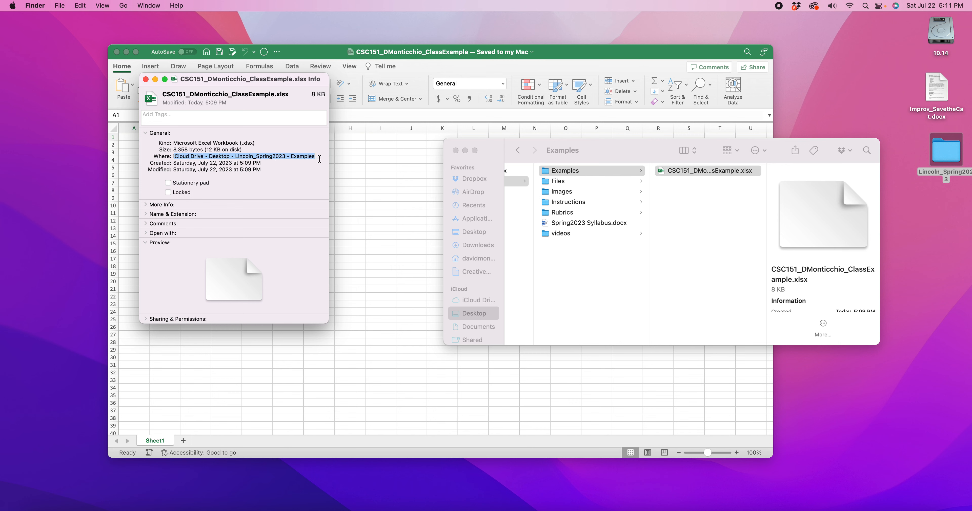
left_click(145, 79)
left_click(456, 150)
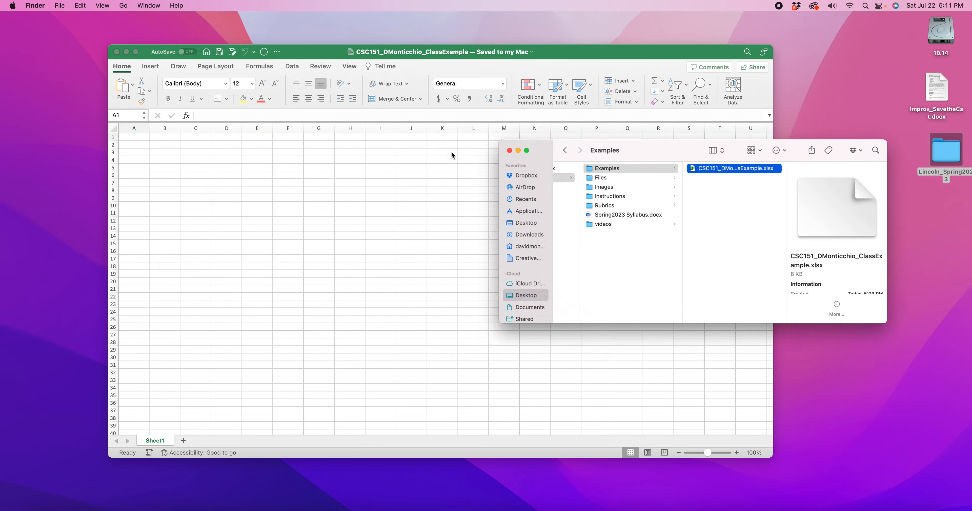
Step: Switch to Firefox, search for sketchpad in a new tab, and open the Sketch.IO Sketchpad site
left_click(146, 509)
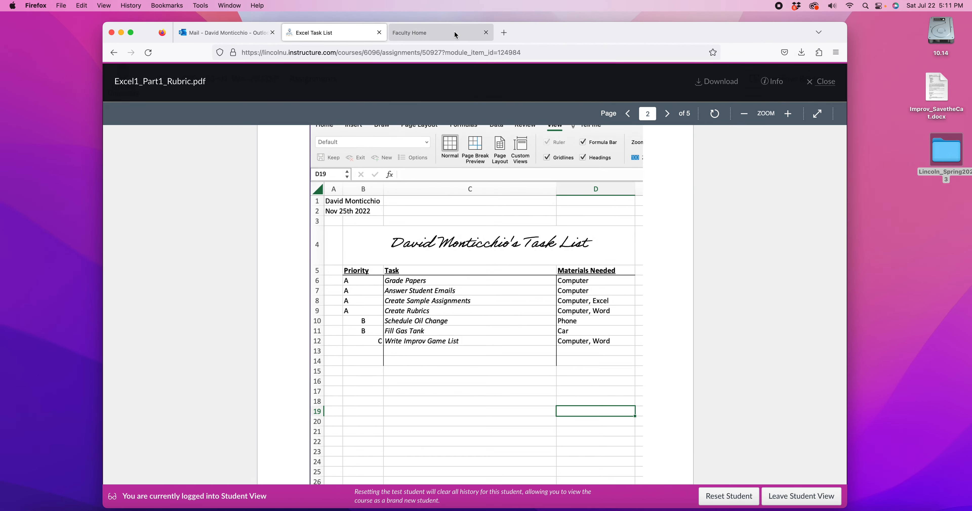
left_click(506, 33)
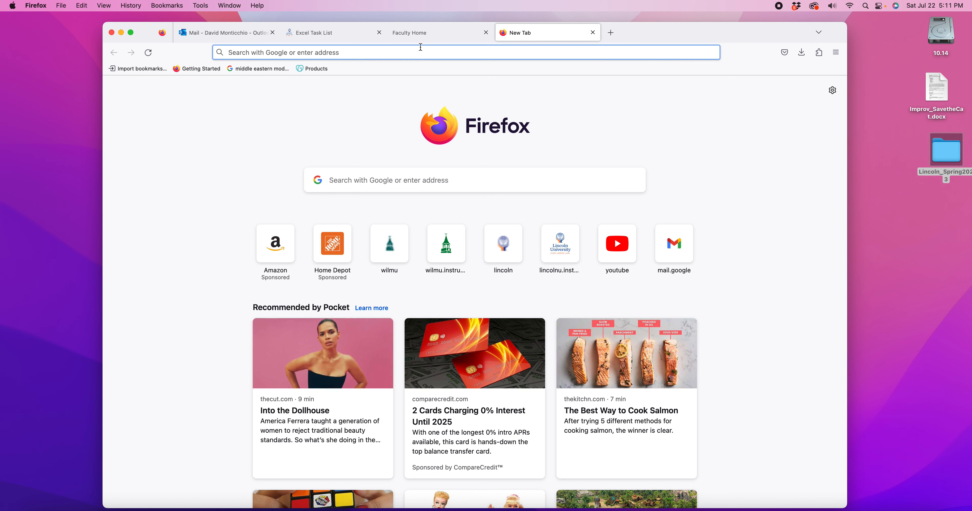
type("sketchp")
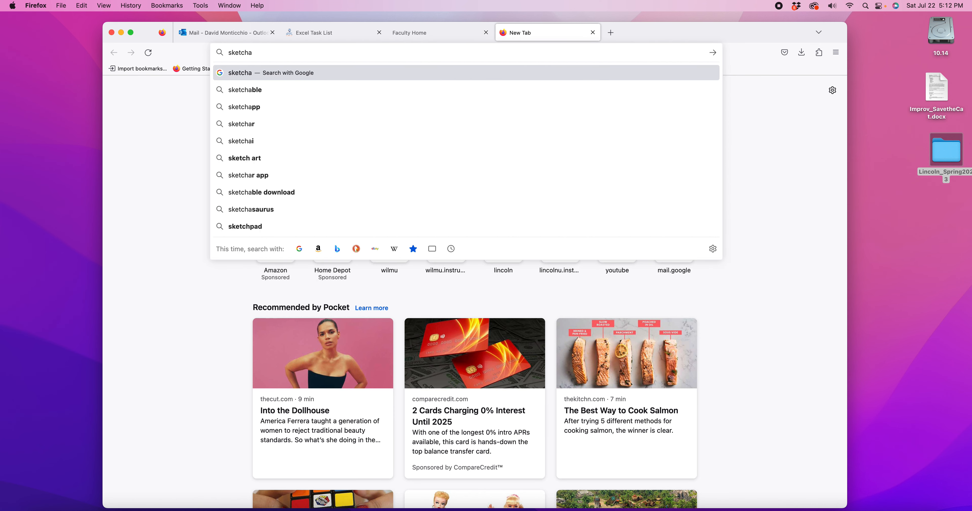
type("ad")
key("Return")
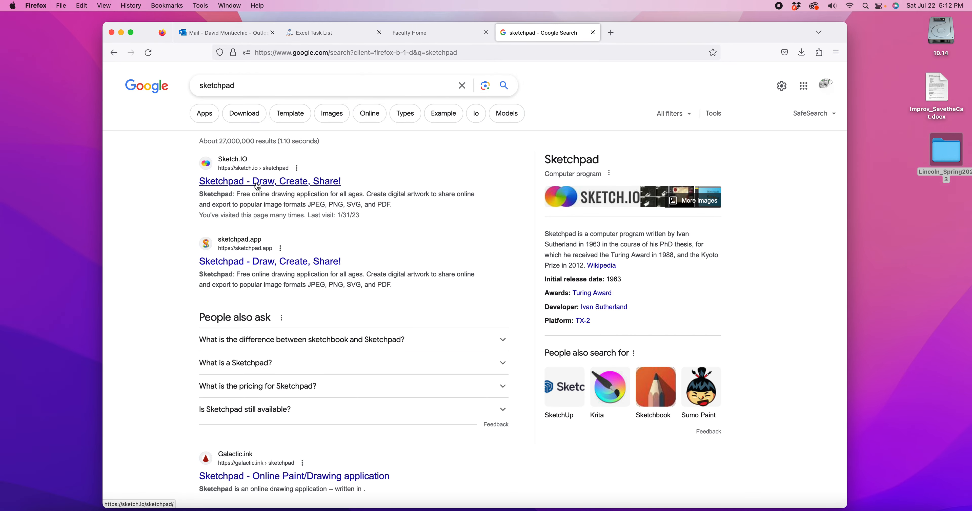
left_click(258, 184)
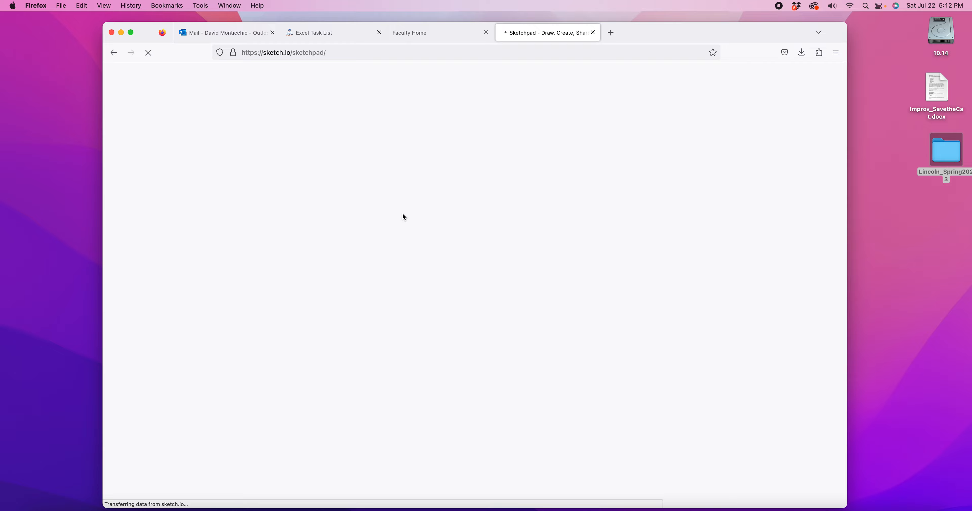
Step: Create a new Sketchpad document with the plain white Color background
left_click_drag(666, 36, 657, 26)
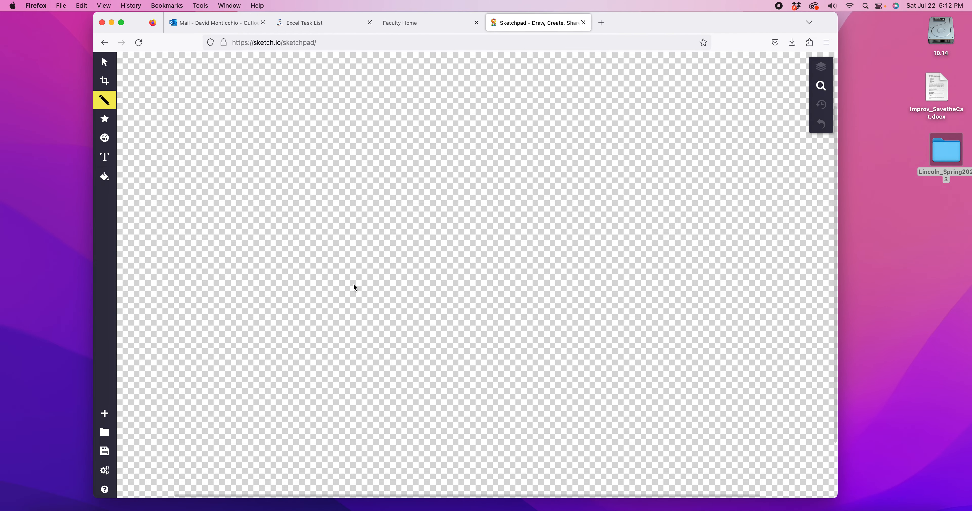
left_click(612, 218)
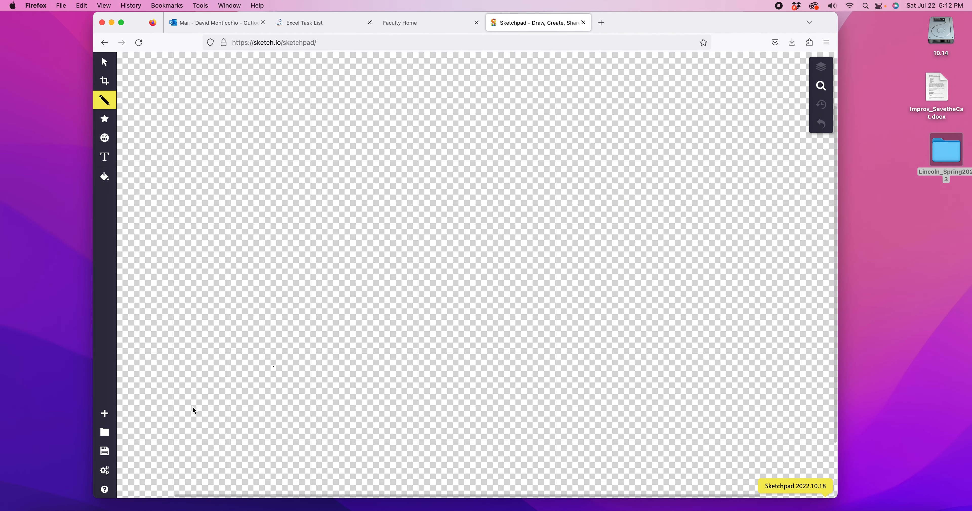
left_click(104, 413)
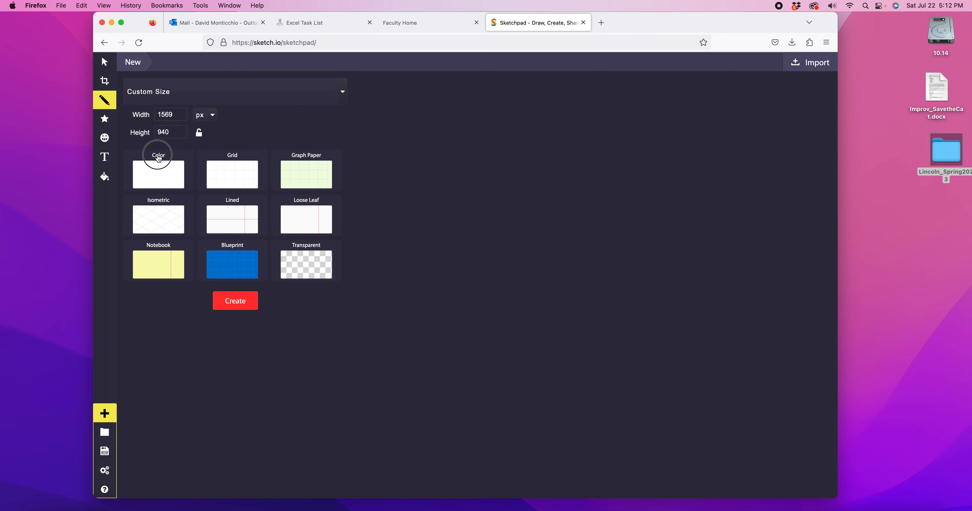
left_click(157, 168)
left_click(235, 301)
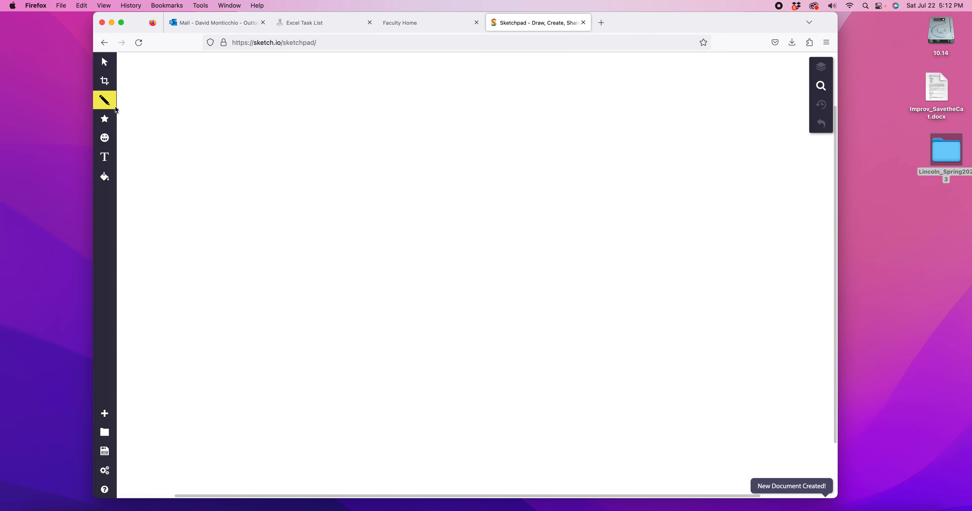
Step: Set the Pencil's outline colour to purple #7607D8 and its line width to 13 px
left_click(106, 99)
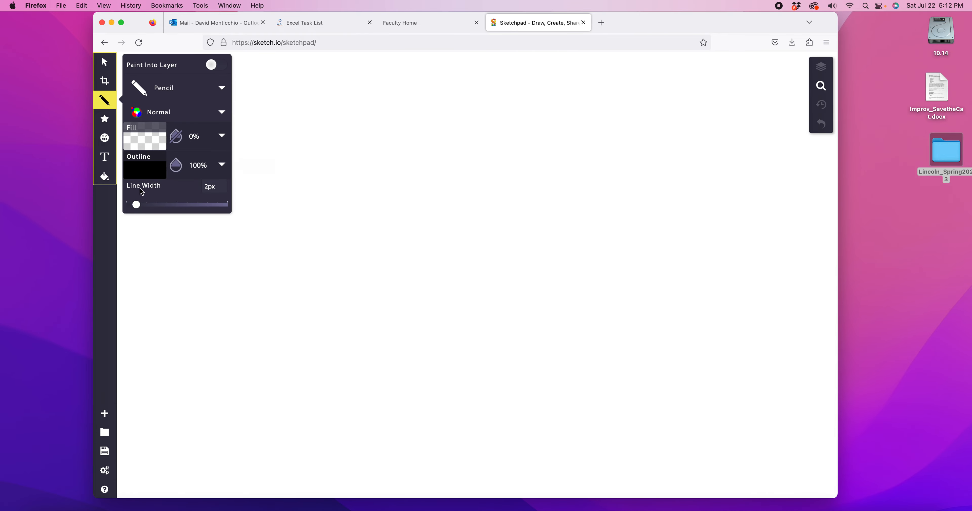
left_click(152, 172)
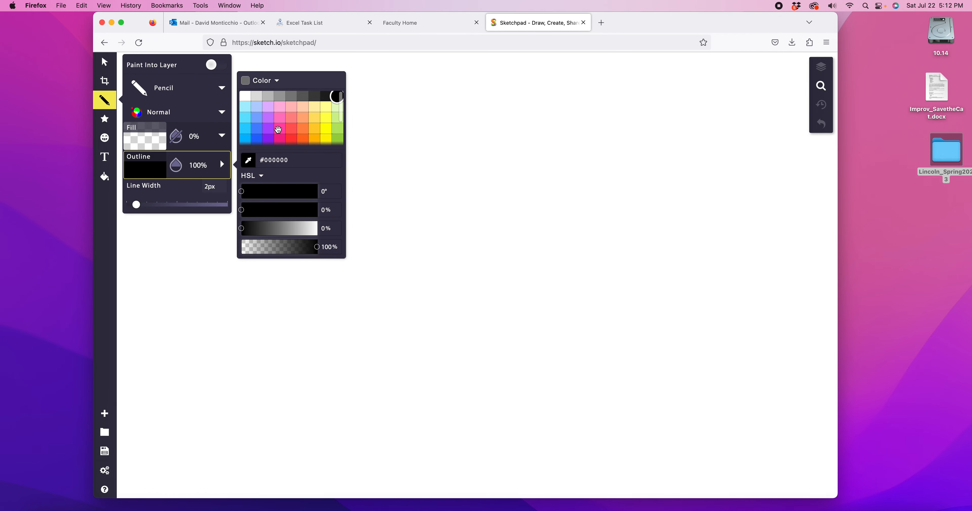
scroll(277, 131, "down", 3)
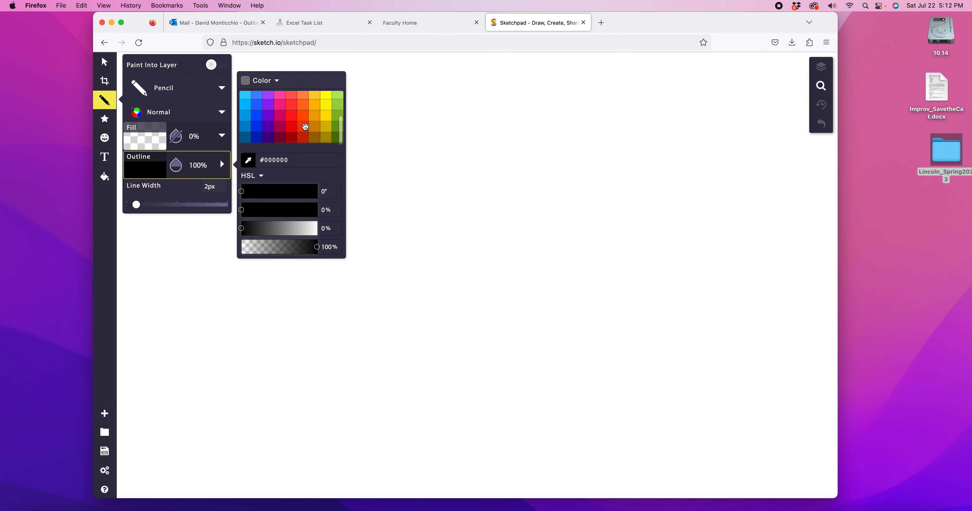
left_click(268, 118)
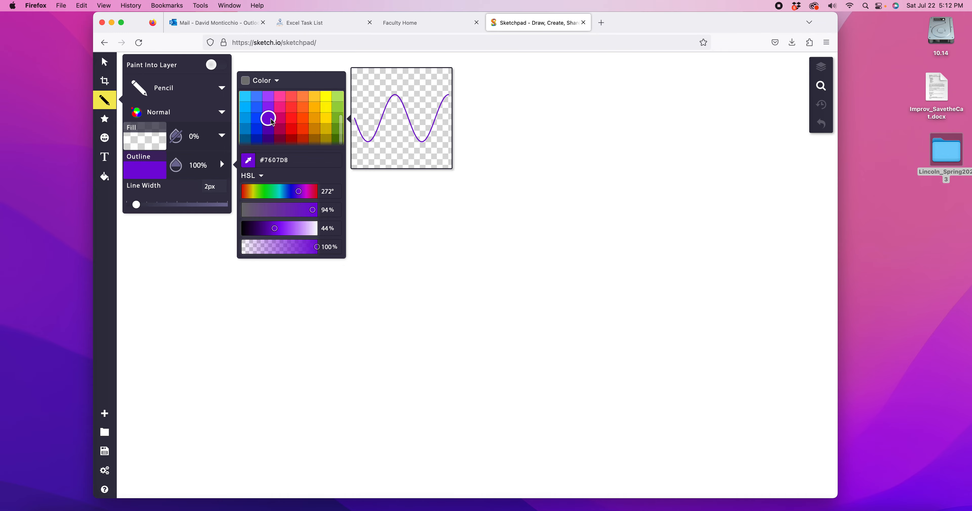
left_click_drag(137, 204, 150, 204)
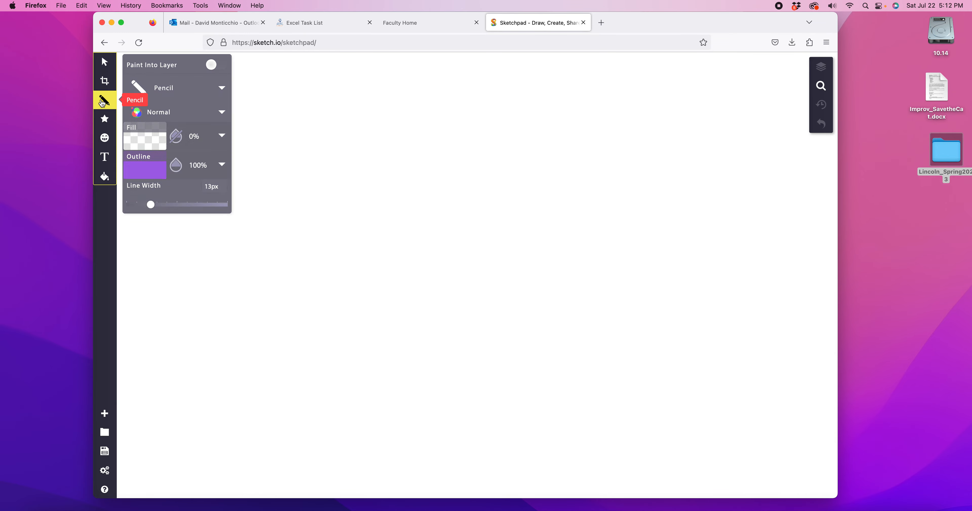
Step: Draw a floor plan's rectangular outer walls with a door in the bottom wall, and partition off a lower-right room with gaps for doorways
mouse_move(192, 106)
left_mouse_down()
mouse_move(172, 438)
mouse_move(253, 460)
mouse_move(747, 455)
mouse_move(759, 91)
mouse_move(226, 85)
mouse_move(192, 89)
mouse_move(194, 98)
left_mouse_up()
mouse_move(415, 457)
left_mouse_down()
mouse_move(445, 418)
mouse_move(487, 462)
left_mouse_up()
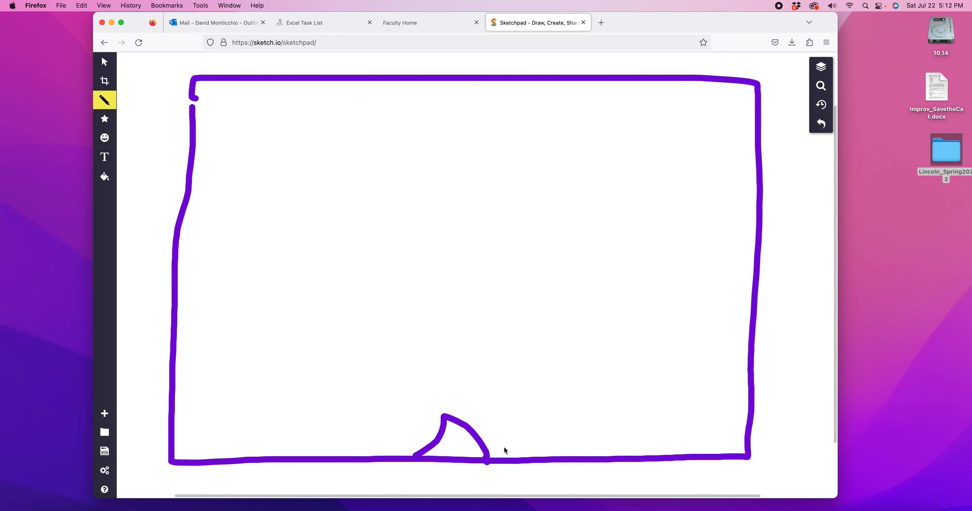
left_click_drag(527, 337, 524, 390)
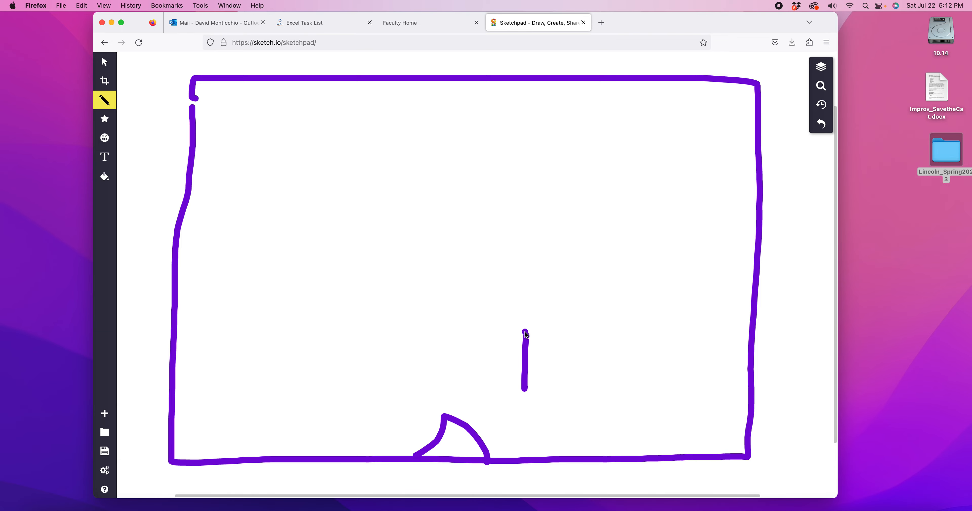
left_click_drag(524, 332, 606, 333)
left_click_drag(760, 334, 762, 333)
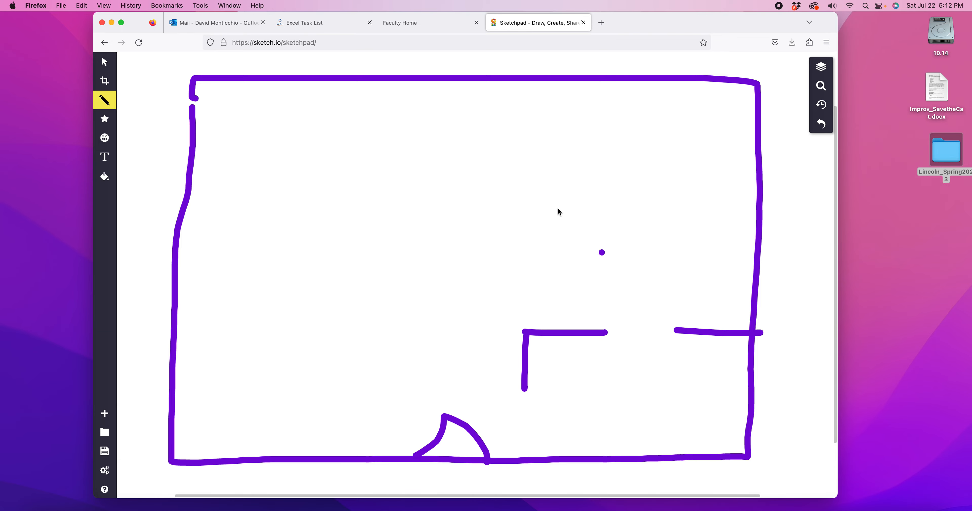
Step: Draw a second partitioned room with doorway gaps above the lower-right room, and a stepped interior wall left of the entrance door
left_click_drag(536, 195, 527, 257)
left_click_drag(529, 333, 530, 305)
left_click_drag(536, 193, 632, 194)
left_click(721, 197)
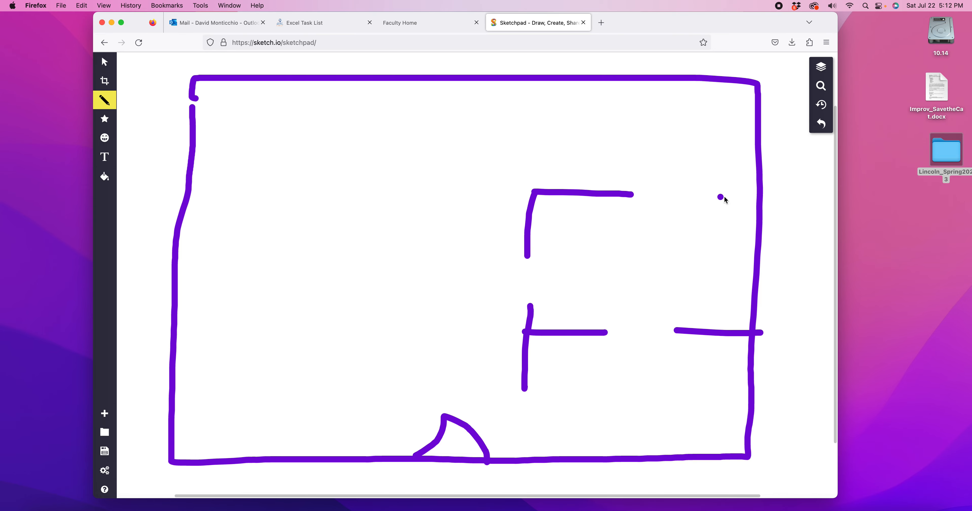
left_click_drag(759, 200, 694, 195)
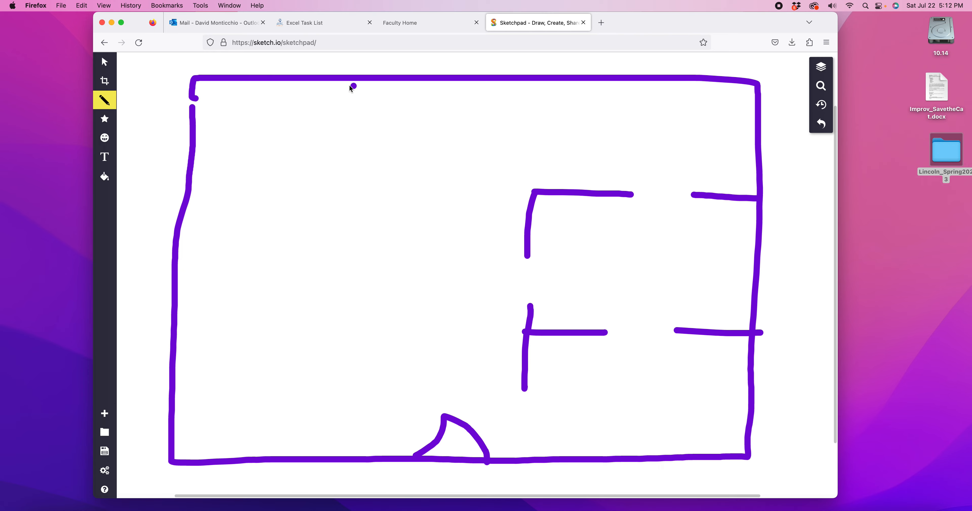
mouse_move(387, 184)
left_mouse_down()
mouse_move(391, 383)
mouse_move(290, 385)
mouse_move(285, 454)
left_mouse_up()
left_click(303, 454)
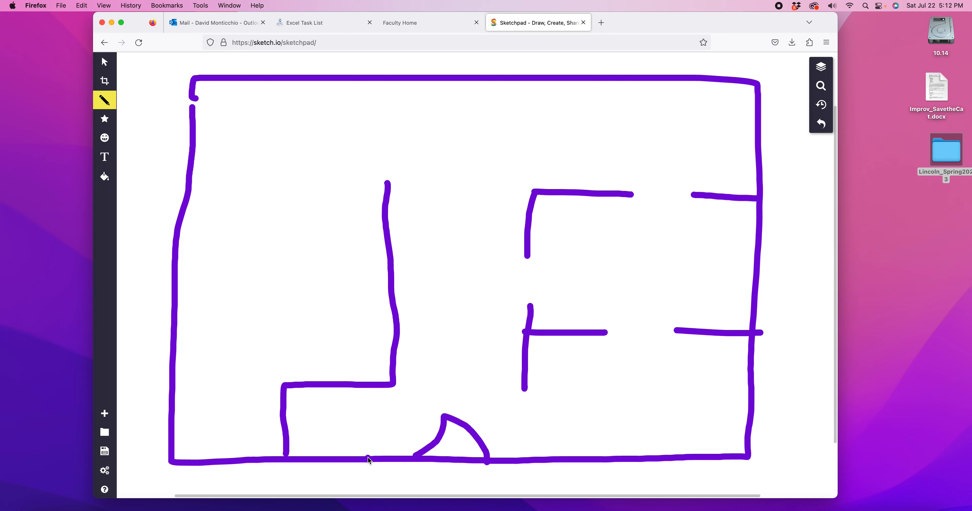
Step: Draw the closet's side wall with a folding door, and divide the floor plan's left side into two rooms with doorway gaps
left_click_drag(387, 455, 389, 423)
mouse_move(393, 385)
left_mouse_down()
mouse_move(388, 398)
mouse_move(420, 405)
mouse_move(388, 416)
left_mouse_up()
left_click(324, 298)
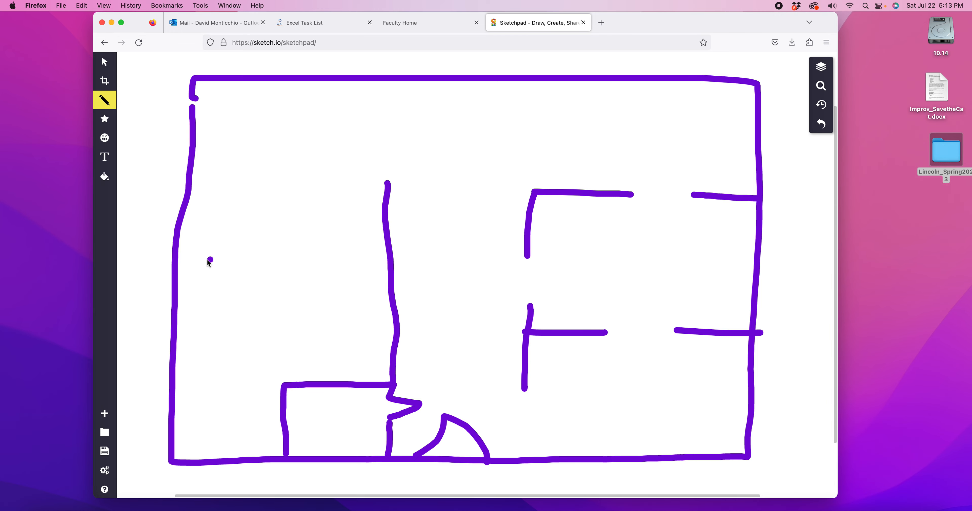
left_click_drag(180, 269, 278, 272)
left_click_drag(395, 271, 327, 272)
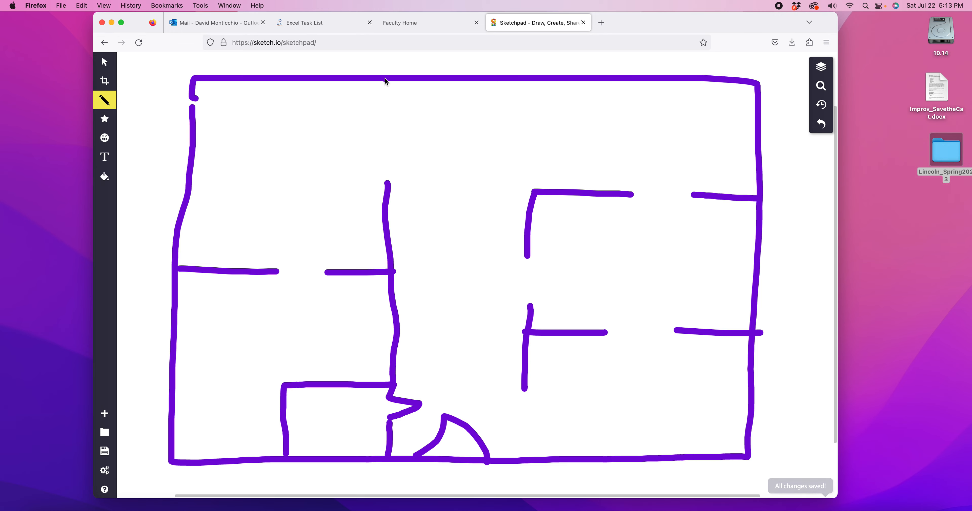
left_click_drag(385, 79, 389, 135)
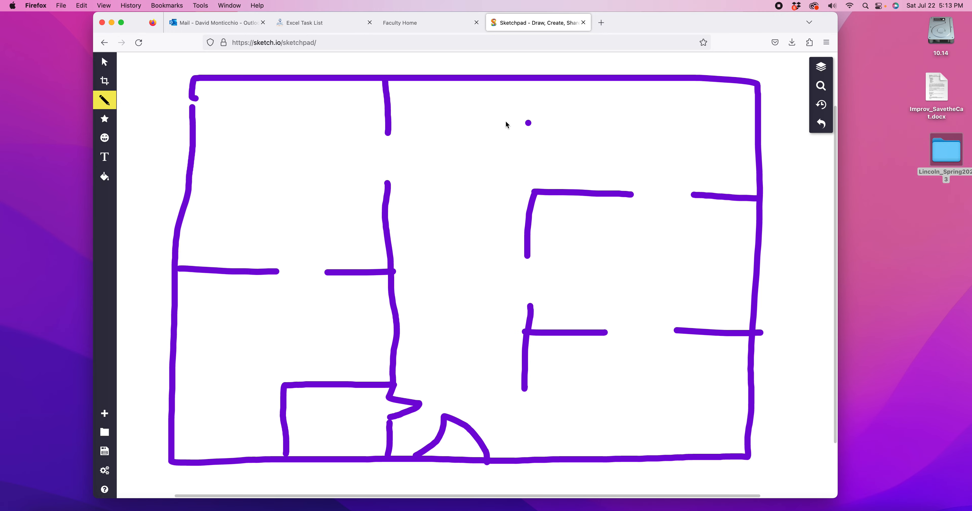
Step: Handwrite the label Kitchen in the upper-right area of the floor plan
mouse_move(541, 111)
left_mouse_down()
mouse_move(536, 139)
mouse_move(579, 119)
mouse_move(582, 142)
left_mouse_up()
left_click(591, 118)
mouse_move(603, 106)
left_mouse_down()
mouse_move(597, 138)
mouse_move(616, 129)
mouse_move(629, 142)
left_mouse_up()
mouse_move(655, 113)
left_mouse_down()
mouse_move(660, 147)
mouse_move(681, 137)
mouse_move(683, 149)
left_mouse_up()
left_click_drag(688, 150, 702, 154)
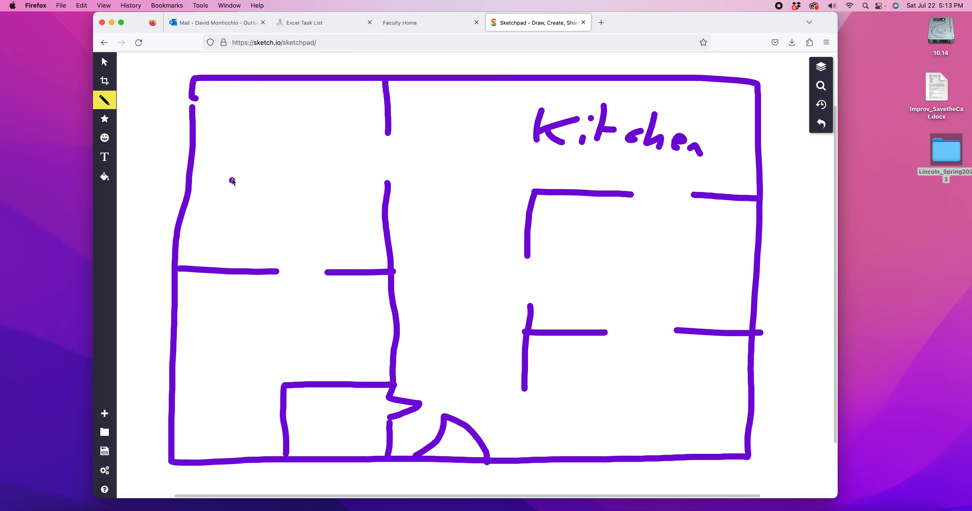
Step: Handwrite the label Bed in the floor plan's upper-left room and Bath in the room below it
mouse_move(233, 180)
left_mouse_down()
mouse_move(245, 212)
mouse_move(296, 211)
mouse_move(317, 178)
left_mouse_up()
left_click(195, 368)
mouse_move(225, 326)
left_mouse_down()
mouse_move(226, 343)
mouse_move(224, 321)
left_mouse_up()
mouse_move(259, 355)
left_mouse_down()
mouse_move(256, 347)
mouse_move(264, 353)
left_mouse_up()
mouse_move(294, 314)
left_mouse_down()
mouse_move(268, 365)
mouse_move(294, 340)
left_mouse_up()
left_click_drag(304, 322, 318, 365)
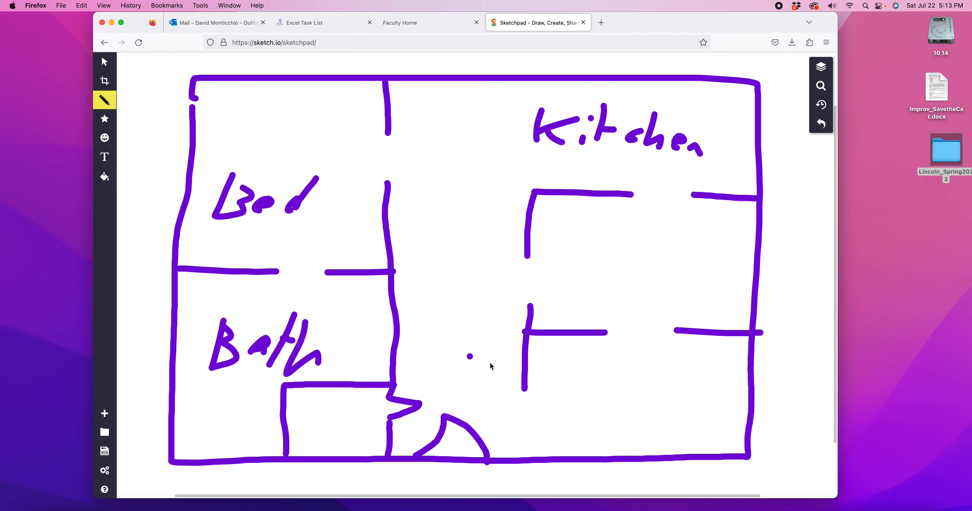
key("super+z")
left_click(464, 130)
left_click_drag(635, 234, 638, 296)
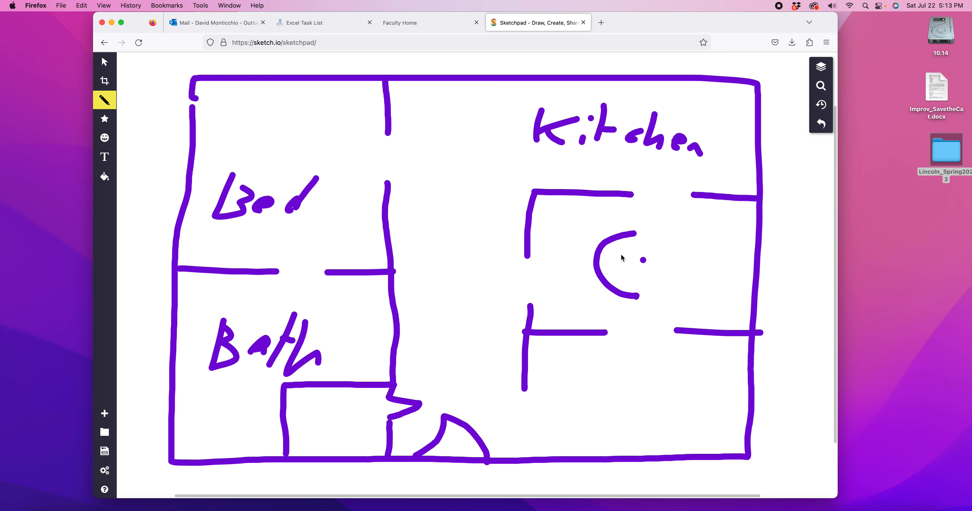
mouse_move(614, 381)
left_mouse_down()
mouse_move(603, 420)
mouse_move(645, 392)
mouse_move(621, 382)
left_mouse_up()
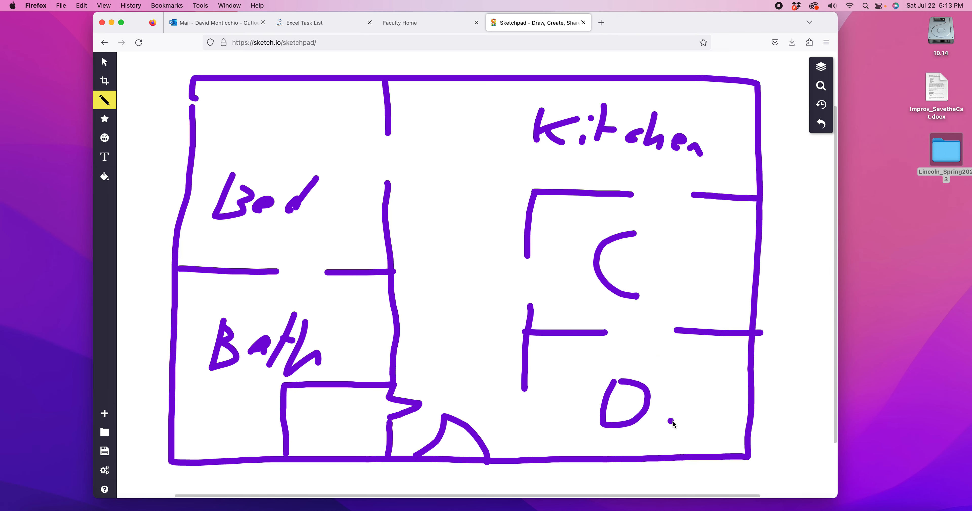
key("super+z")
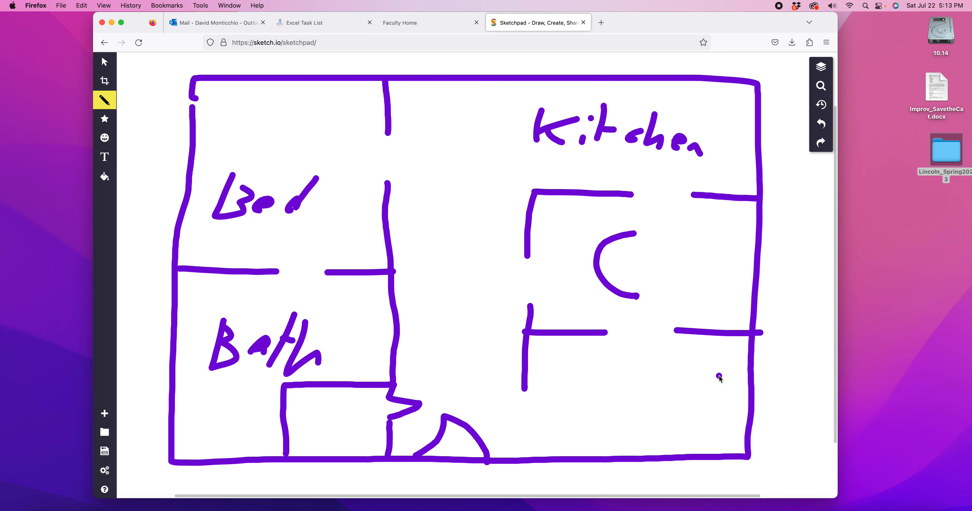
key("super+z")
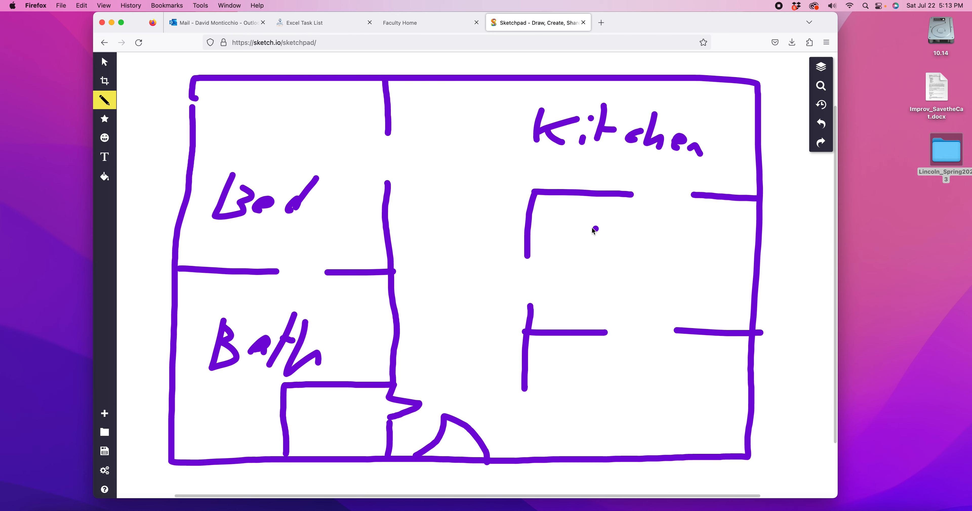
Step: Label the middle right room D, and draw a small rectangle marked C in that room's upper-left corner
left_click_drag(614, 247, 611, 243)
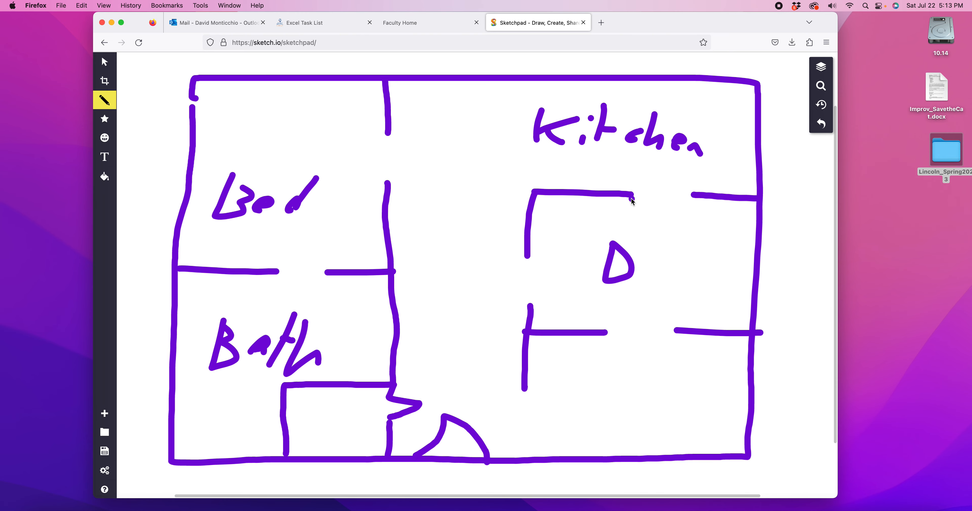
mouse_move(627, 199)
left_mouse_down()
mouse_move(627, 235)
mouse_move(529, 235)
left_mouse_up()
mouse_move(575, 203)
left_mouse_down()
mouse_move(555, 219)
mouse_move(583, 228)
left_mouse_up()
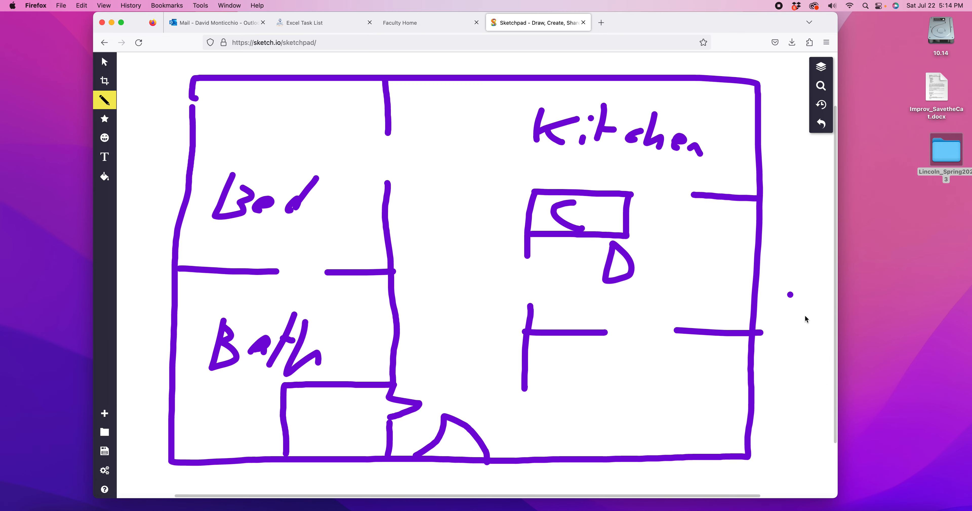
Step: Draw an upright cabinet divided into four drawers outside the floor plan's right wall, and mark the top drawer 1
scroll(676, 302, "right", 5)
mouse_move(692, 212)
left_mouse_down()
mouse_move(686, 318)
mouse_move(745, 323)
mouse_move(744, 245)
mouse_move(690, 211)
mouse_move(756, 239)
left_mouse_up()
left_click_drag(694, 264, 745, 264)
left_click(694, 291)
left_click_drag(694, 291, 756, 292)
left_click(731, 261)
mouse_move(710, 221)
left_mouse_down()
mouse_move(722, 214)
mouse_move(721, 227)
mouse_move(742, 228)
left_mouse_up()
scroll(732, 305, "left", 5)
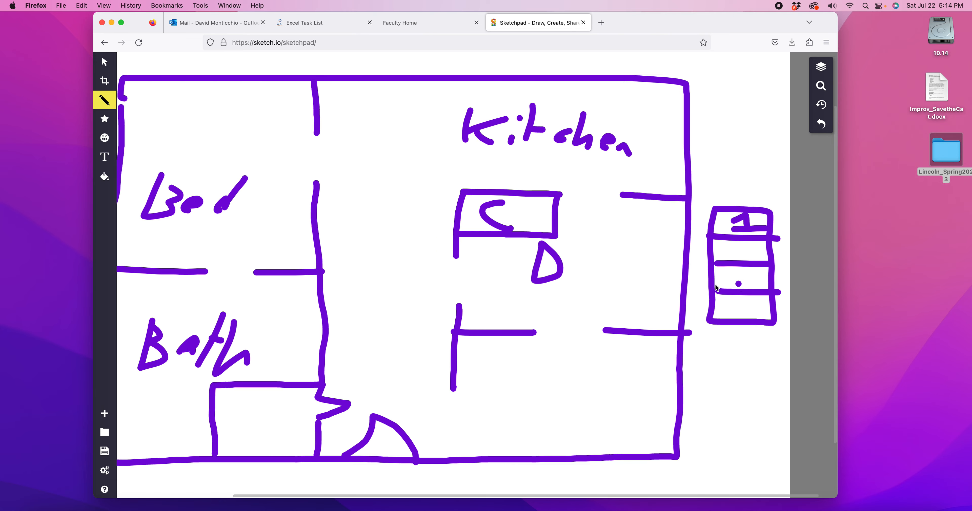
Step: Handwrite the path H > D > in the floor plan's lower-right room
scroll(749, 245, "down", 3)
left_click(492, 372)
mouse_move(497, 361)
left_mouse_down()
mouse_move(492, 383)
mouse_move(514, 373)
mouse_move(515, 388)
mouse_move(547, 373)
mouse_move(533, 382)
left_mouse_up()
left_click(533, 375)
left_click(509, 203)
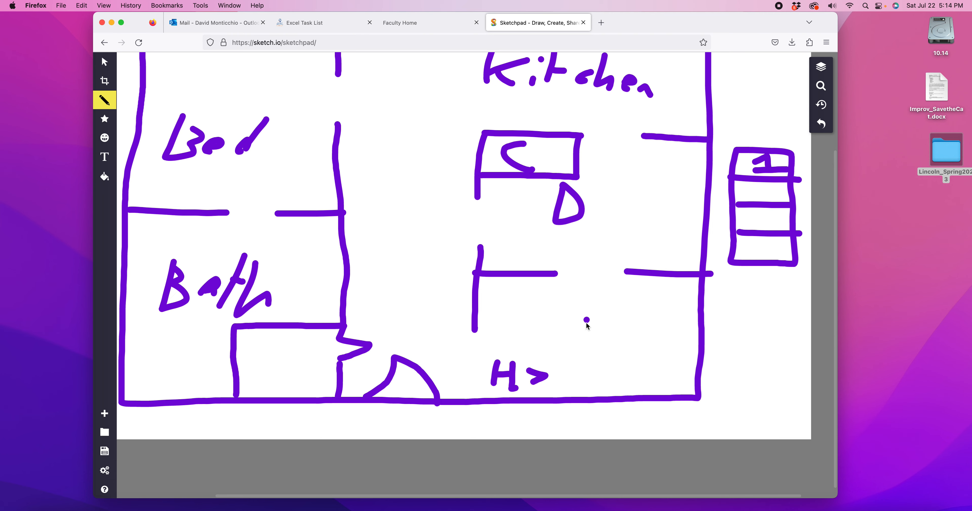
mouse_move(564, 353)
left_mouse_down()
mouse_move(564, 382)
mouse_move(597, 364)
mouse_move(565, 352)
mouse_move(625, 366)
mouse_move(599, 379)
left_mouse_up()
left_click(646, 365)
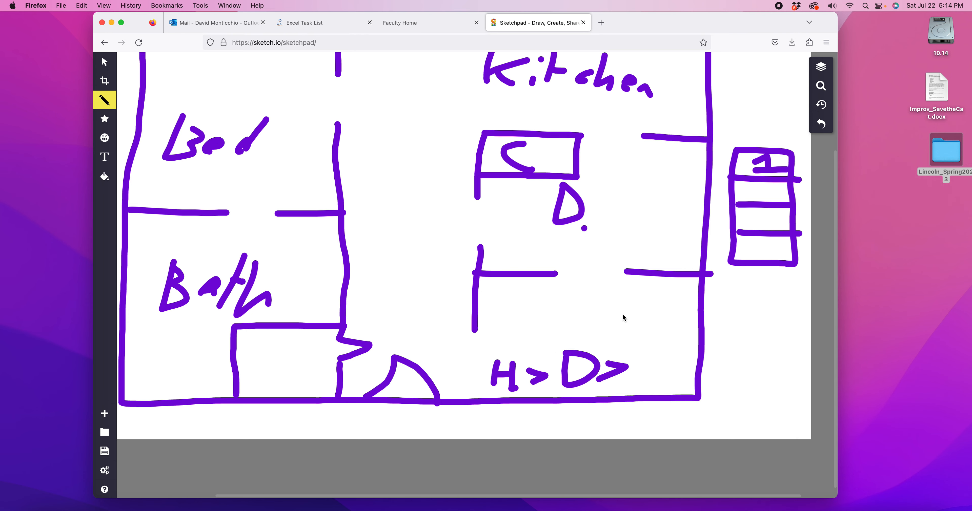
Step: Extend the handwritten path with C > 1 > _ and draw a chain of hopping arcs above it
mouse_move(656, 356)
left_mouse_down()
mouse_move(629, 375)
mouse_move(656, 379)
mouse_move(682, 365)
mouse_move(661, 376)
left_mouse_up()
left_click(671, 365)
left_click(718, 357)
mouse_move(716, 355)
left_mouse_down()
mouse_move(729, 360)
mouse_move(723, 373)
mouse_move(775, 363)
mouse_move(759, 375)
mouse_move(804, 374)
left_mouse_up()
left_click(753, 384)
left_click(810, 385)
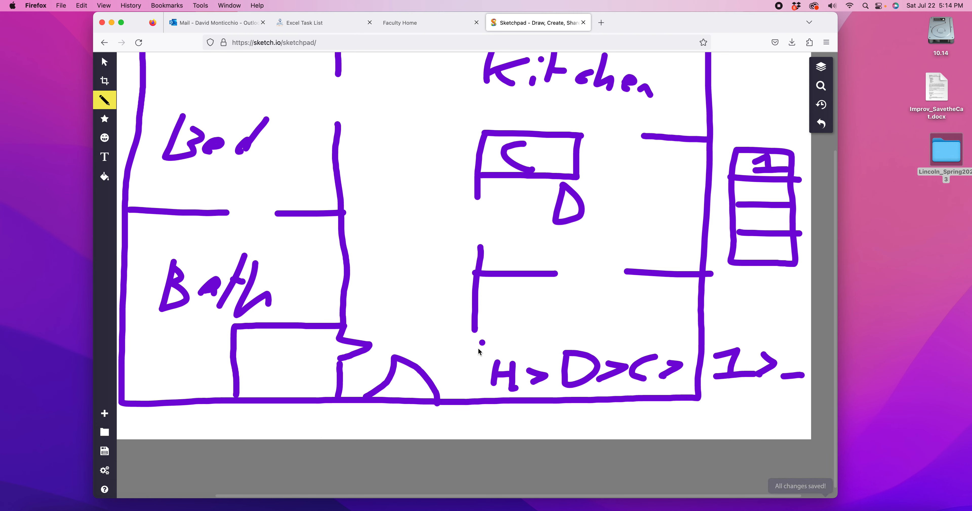
mouse_move(476, 350)
left_mouse_down()
mouse_move(509, 341)
mouse_move(512, 357)
mouse_move(516, 340)
mouse_move(554, 325)
mouse_move(574, 339)
mouse_move(613, 320)
mouse_move(642, 346)
mouse_move(651, 328)
mouse_move(711, 315)
mouse_move(723, 342)
mouse_move(736, 321)
mouse_move(792, 318)
mouse_move(799, 339)
left_mouse_up()
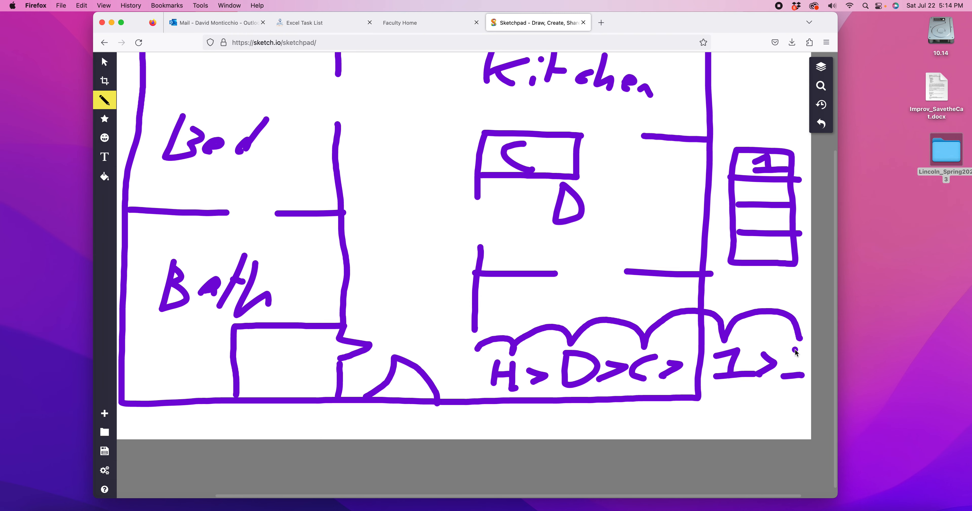
Step: Undo all the floor plan strokes until the canvas is blank
scroll(630, 353, "left", 3)
scroll(629, 354, "up", 2)
scroll(629, 353, "right", 3)
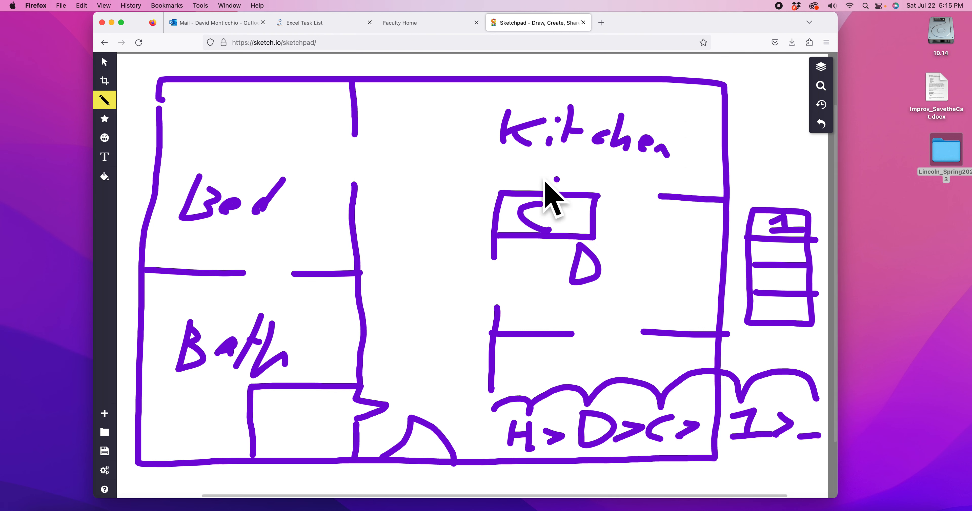
key("super+z")
key("super+z")
key("super+z")
key("super+z")
key("super+z")
key("super+z")
key("super+z")
key("super+z")
key("super+z")
key("super+z")
key("super+z")
key("super+z")
key("super+z")
key("super+z")
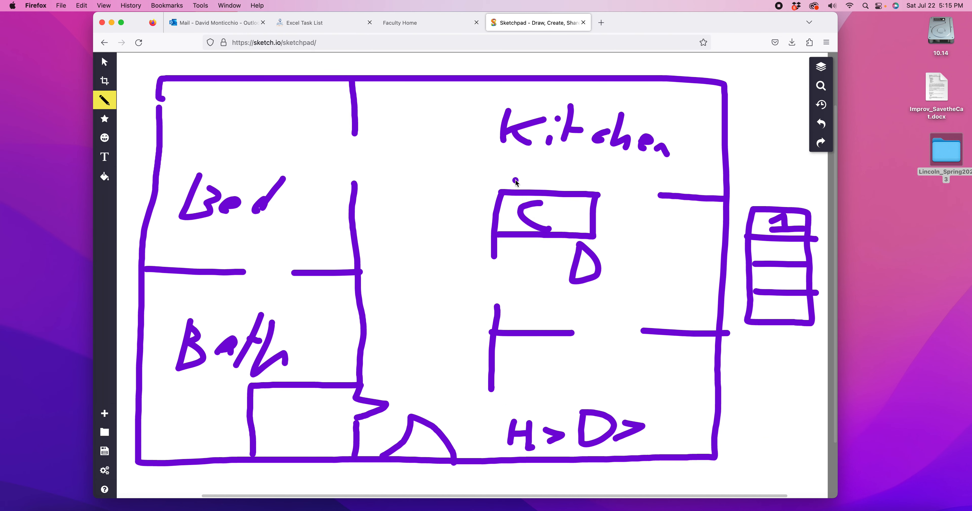
key("super+z")
key("super+z")
key("super+z")
key("super+z")
key("super+z")
key("super+z")
key("super+z")
key("super+z")
key("super+z")
key("super+z")
key("super+z")
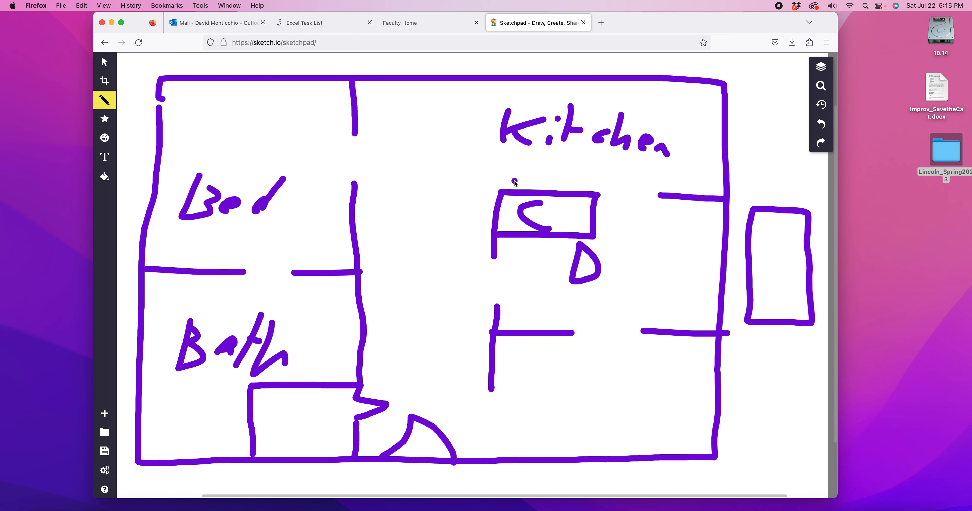
key("super+z")
key("super+z")
key("super+z")
key("super+z")
key("super+z")
key("super+z")
key("super+z")
key("super+z")
key("super+z")
key("super+z")
key("super+z")
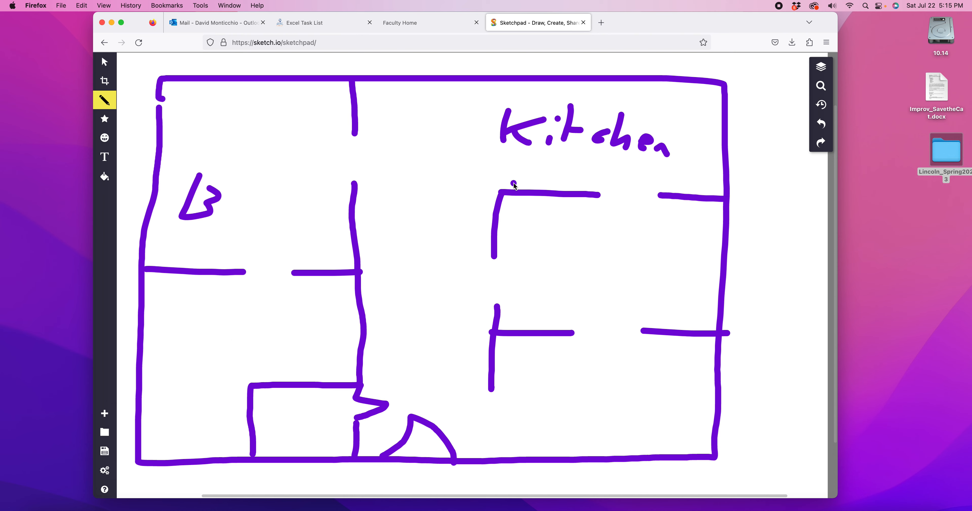
key("super+z")
key("super+z")
key("super+z")
key("super+z")
key("super+z")
key("super+z")
key("super+z")
key("super+z")
key("super+z")
key("super+z")
key("super+z")
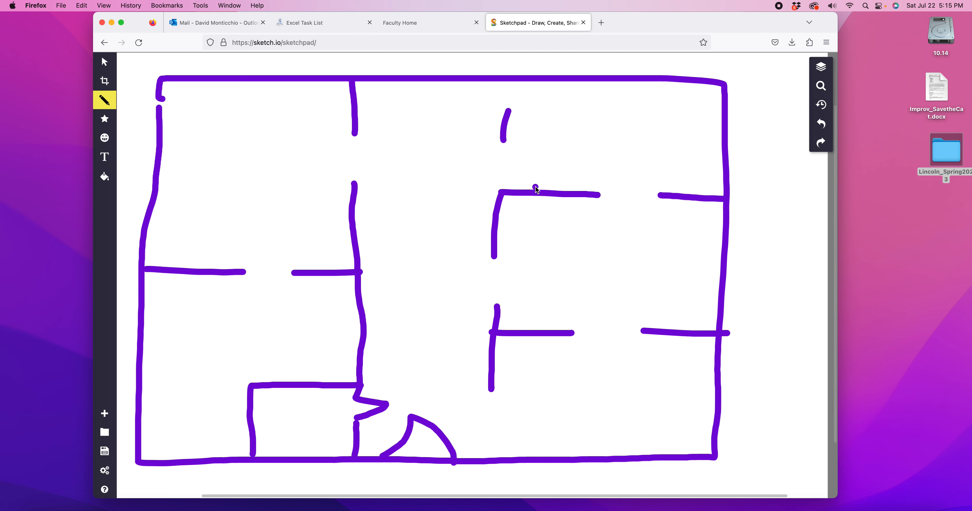
key("super+z")
key("super+z")
key("super+z")
key("super+z")
key("super+z")
key("super+z")
key("super+z")
key("super+z")
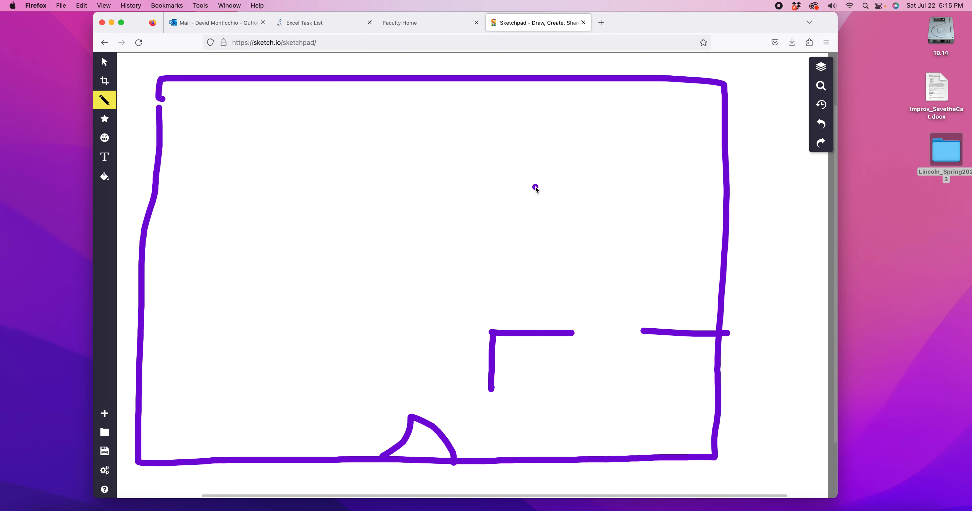
scroll(458, 205, "left", 3)
scroll(458, 202, "right", 1)
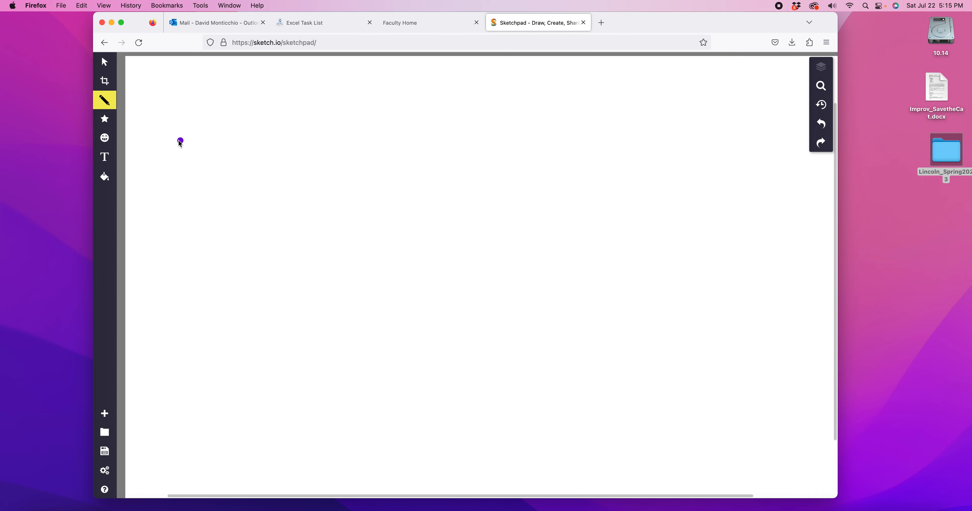
Step: Draw a box labelled CSC151 with an arrow pointing right to a second box labelled E
mouse_move(179, 160)
left_mouse_down()
mouse_move(192, 221)
mouse_move(326, 217)
mouse_move(320, 135)
mouse_move(174, 134)
mouse_move(171, 151)
mouse_move(213, 181)
mouse_move(258, 156)
mouse_move(298, 159)
mouse_move(310, 172)
mouse_move(302, 193)
left_mouse_up()
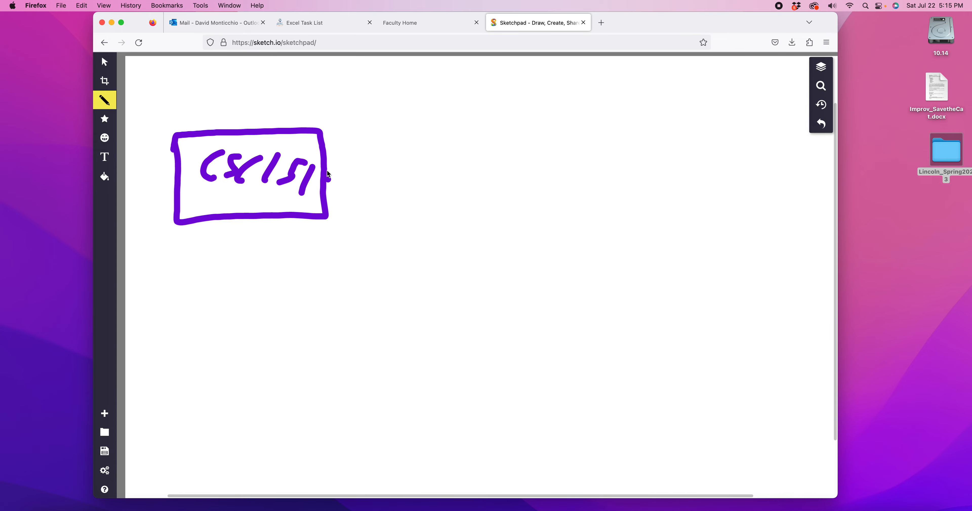
mouse_move(330, 171)
left_mouse_down()
mouse_move(419, 177)
mouse_move(412, 191)
mouse_move(417, 164)
left_mouse_up()
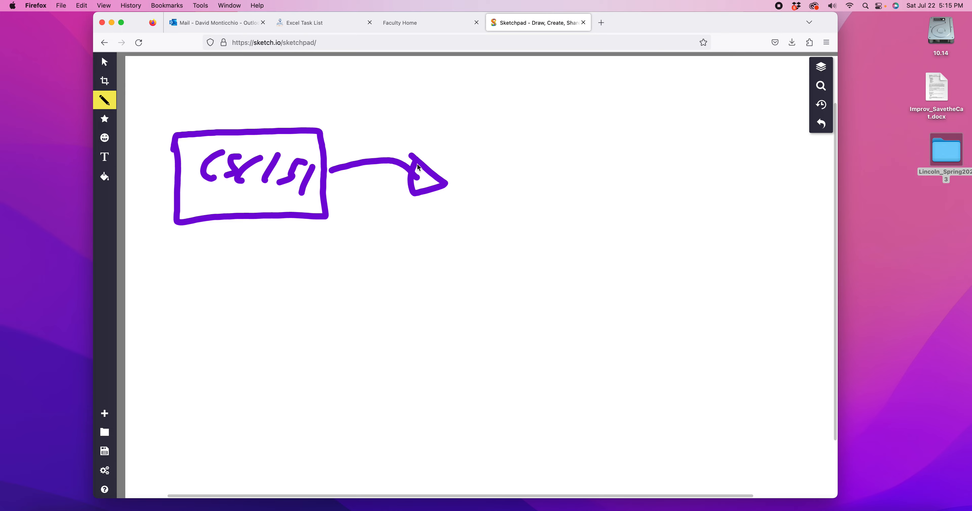
left_click(475, 153)
mouse_move(475, 152)
left_mouse_down()
mouse_move(513, 213)
mouse_move(633, 169)
mouse_move(474, 148)
left_mouse_up()
mouse_move(512, 166)
left_mouse_down()
mouse_move(511, 180)
mouse_move(533, 170)
left_mouse_up()
Step: Draw two more boxes stacked below the E box, labelled H and P
mouse_move(485, 248)
left_mouse_down()
mouse_move(599, 298)
mouse_move(625, 238)
mouse_move(493, 246)
mouse_move(546, 270)
mouse_move(542, 289)
left_mouse_up()
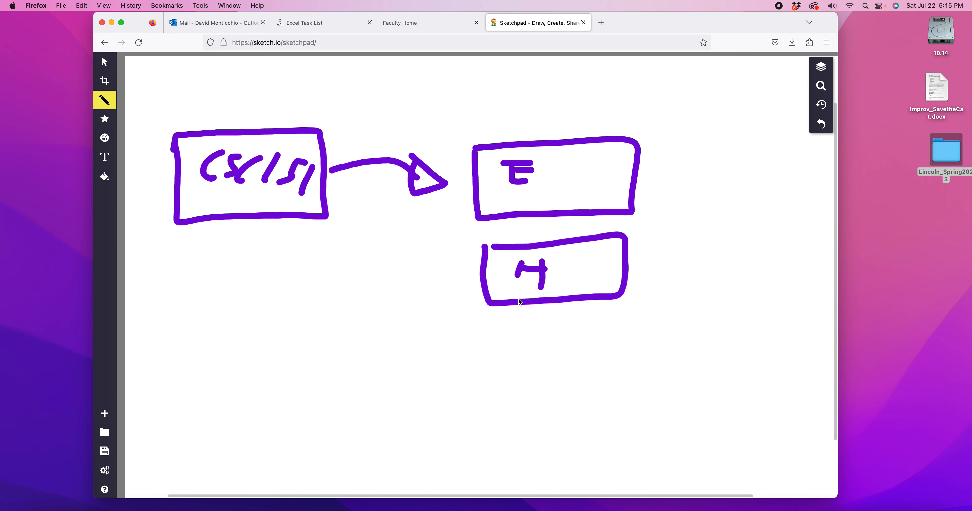
mouse_move(502, 330)
left_mouse_down()
mouse_move(492, 384)
mouse_move(613, 382)
mouse_move(501, 329)
left_mouse_up()
left_click(512, 359)
mouse_move(512, 361)
left_mouse_down()
mouse_move(517, 339)
mouse_move(514, 357)
left_mouse_up()
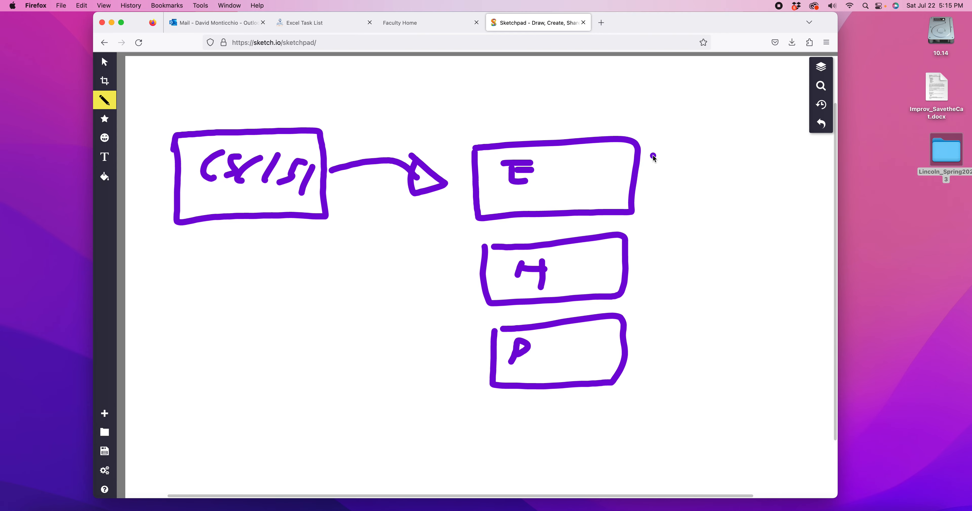
Step: Draw three short horizontal lines to the right of each of the E, H and P boxes to represent files
left_click_drag(652, 154, 739, 154)
left_click_drag(657, 173, 733, 174)
left_click_drag(662, 193, 750, 193)
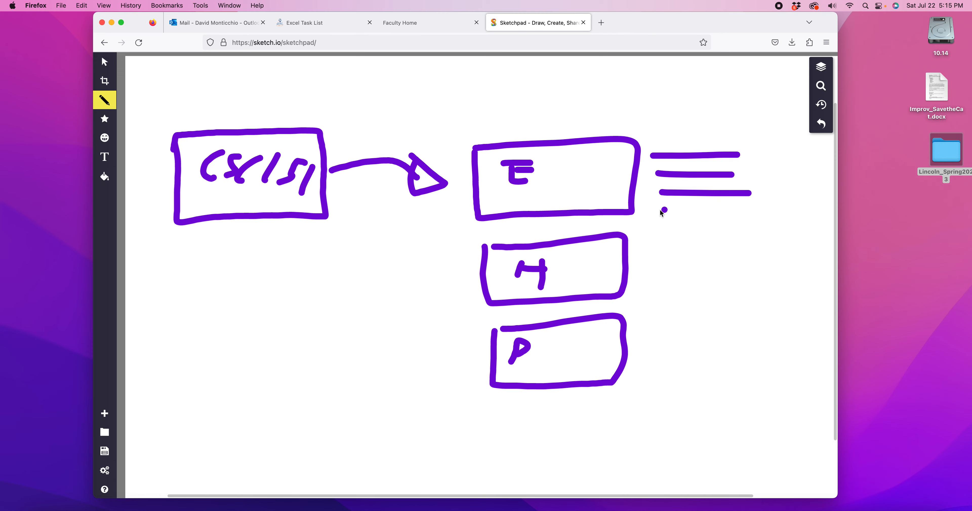
left_click_drag(638, 249, 733, 252)
left_click_drag(648, 267, 732, 272)
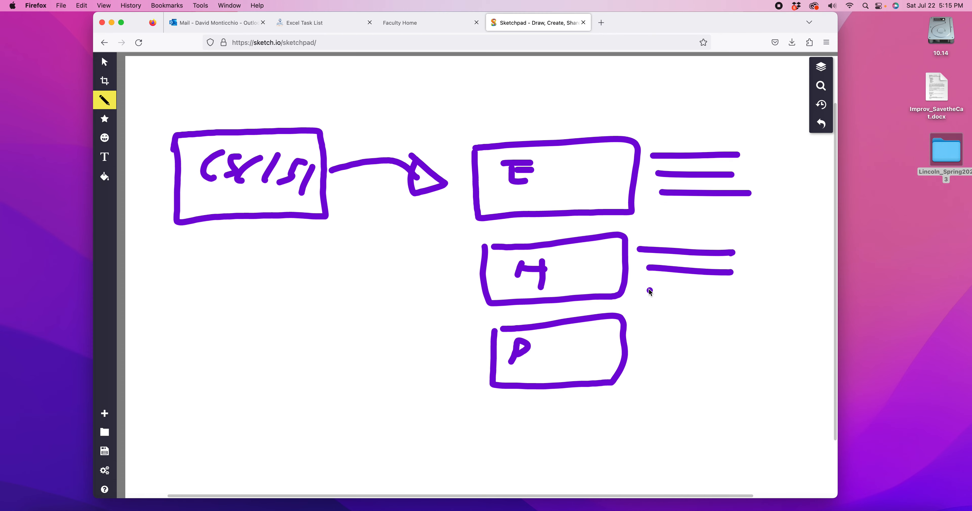
left_click_drag(649, 288, 739, 291)
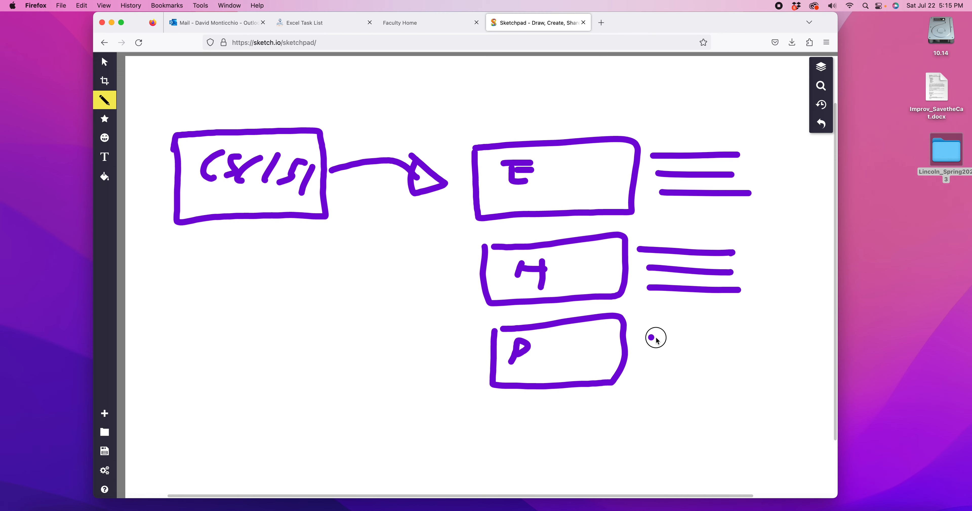
left_click_drag(650, 337, 727, 340)
mouse_move(670, 353)
left_mouse_down()
mouse_move(740, 351)
mouse_move(737, 371)
left_mouse_up()
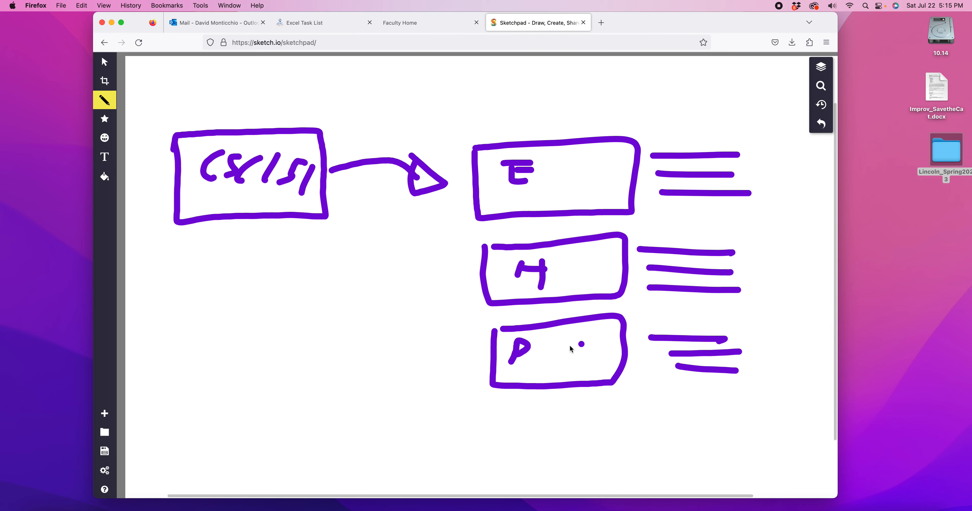
Step: Draw a box labelled A below the P box, with short file lines to its right
scroll(522, 379, "down", 1)
mouse_move(491, 416)
left_mouse_down()
mouse_move(519, 419)
mouse_move(510, 412)
left_mouse_up()
mouse_move(489, 391)
left_mouse_down()
mouse_move(489, 399)
mouse_move(586, 444)
mouse_move(625, 438)
mouse_move(532, 394)
mouse_move(491, 392)
left_mouse_up()
mouse_move(647, 411)
left_mouse_down()
mouse_move(687, 412)
mouse_move(703, 423)
left_mouse_up()
left_click_drag(638, 439, 726, 432)
Step: Draw a box labelled PP above the E box, with three short file lines to its right
scroll(703, 422, "up", 5)
left_click_drag(504, 179, 547, 151)
left_click_drag(527, 136, 478, 183)
left_click_drag(644, 185, 506, 136)
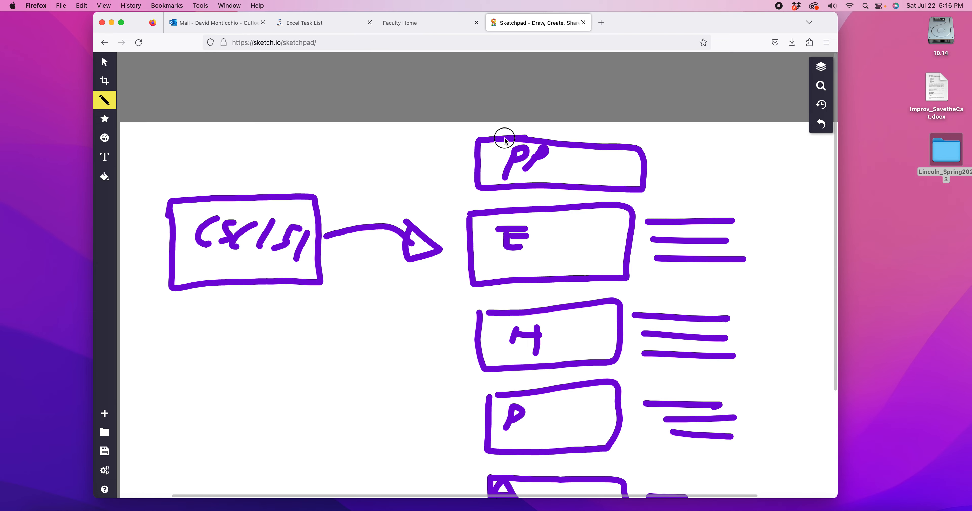
mouse_move(678, 158)
left_mouse_down()
mouse_move(728, 163)
mouse_move(714, 172)
left_mouse_up()
left_click_drag(668, 180, 709, 180)
Step: Draw curved arrows from the file lines beside PP back to the PP box, and from the PP box to the CSC151 box
scroll(720, 183, "down", 2)
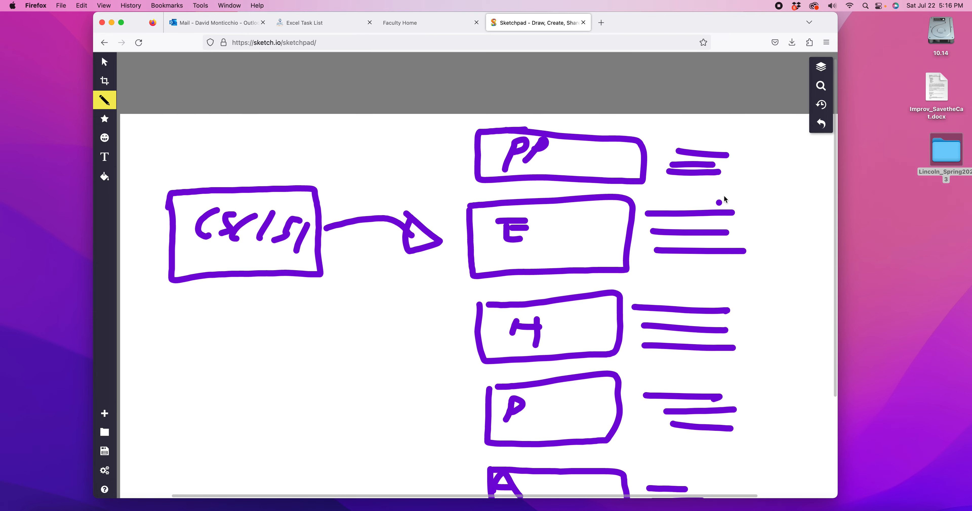
left_click(696, 136)
mouse_move(696, 136)
left_mouse_down()
mouse_move(679, 107)
mouse_move(604, 113)
mouse_move(646, 112)
left_mouse_up()
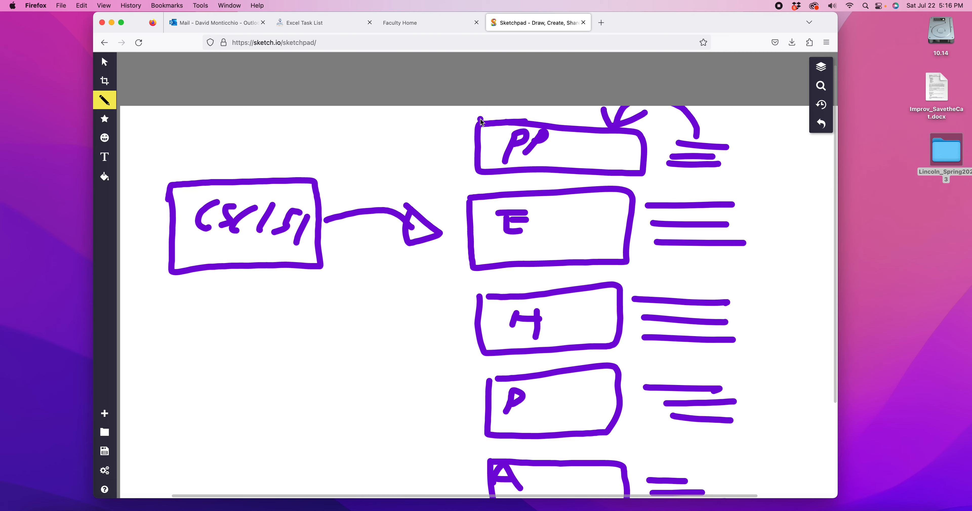
mouse_move(476, 127)
left_mouse_down()
mouse_move(325, 107)
mouse_move(304, 158)
mouse_move(342, 154)
left_mouse_up()
scroll(273, 196, "left", 4)
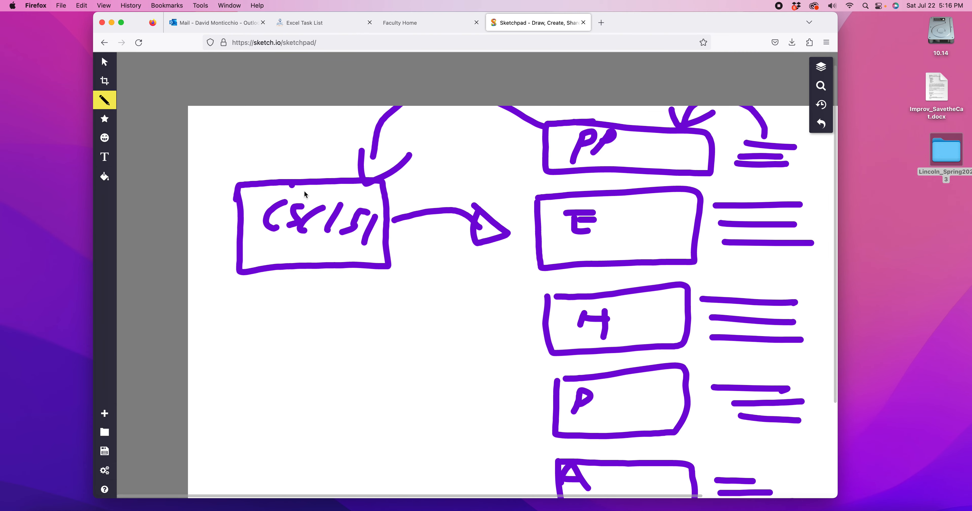
Step: Draw a curved line rising from the CSC151 box's top edge and arching over to its upper left
mouse_move(278, 178)
left_mouse_down()
mouse_move(233, 130)
mouse_move(212, 159)
left_mouse_up()
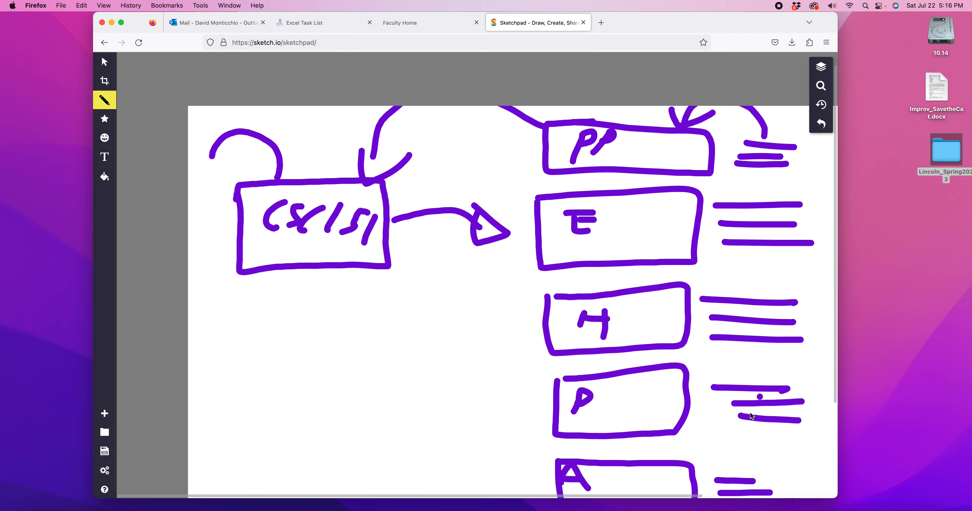
Step: Switch to the CSC151 class example workbook in Excel and minimize the browser window behind it
left_click(684, 506)
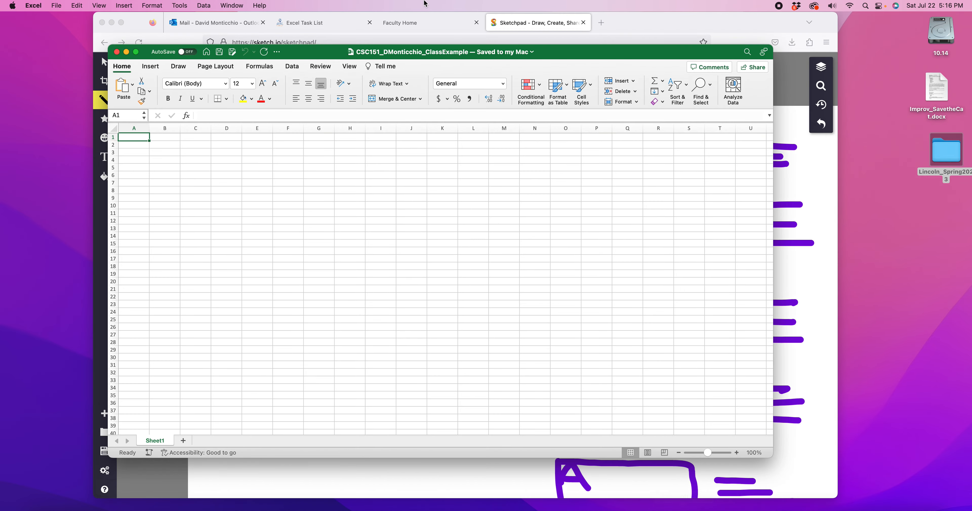
left_click(633, 26)
left_click(112, 23)
left_click(337, 59)
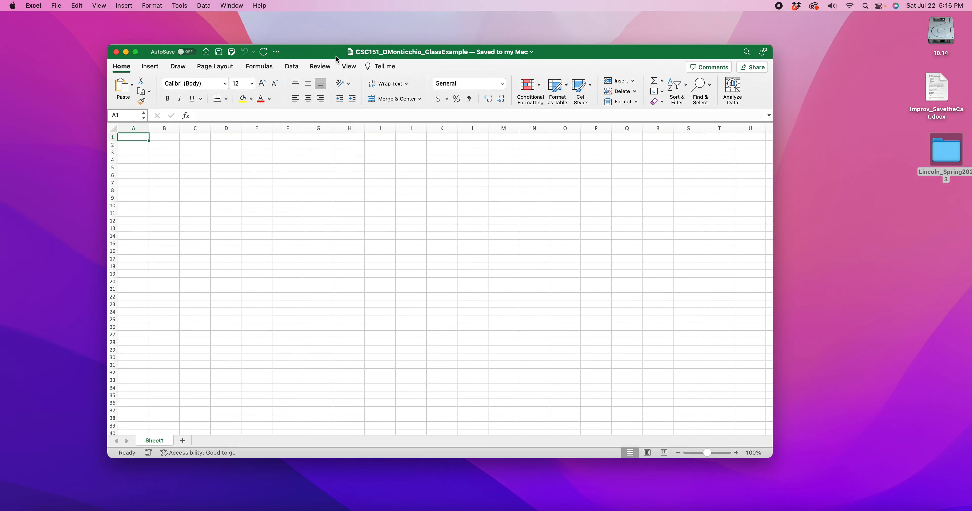
left_click(136, 52)
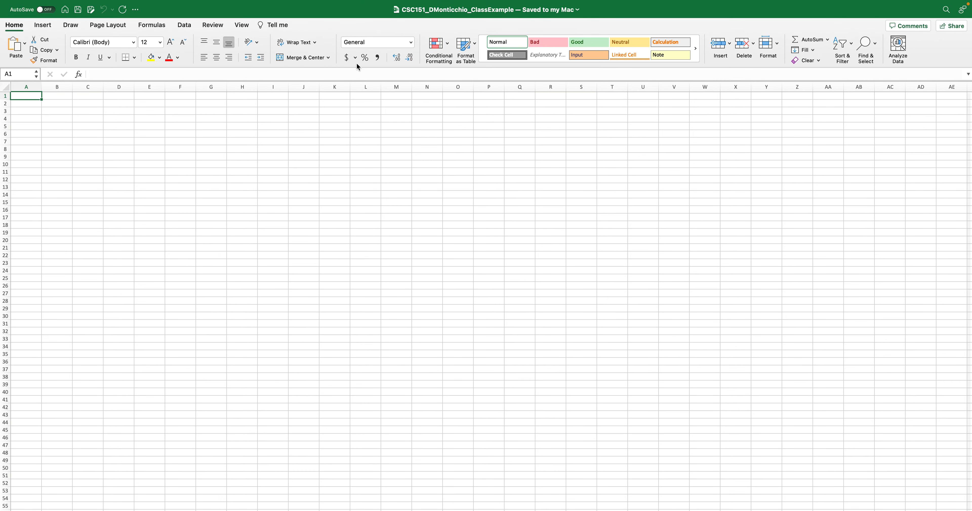
mouse_move(50, 3)
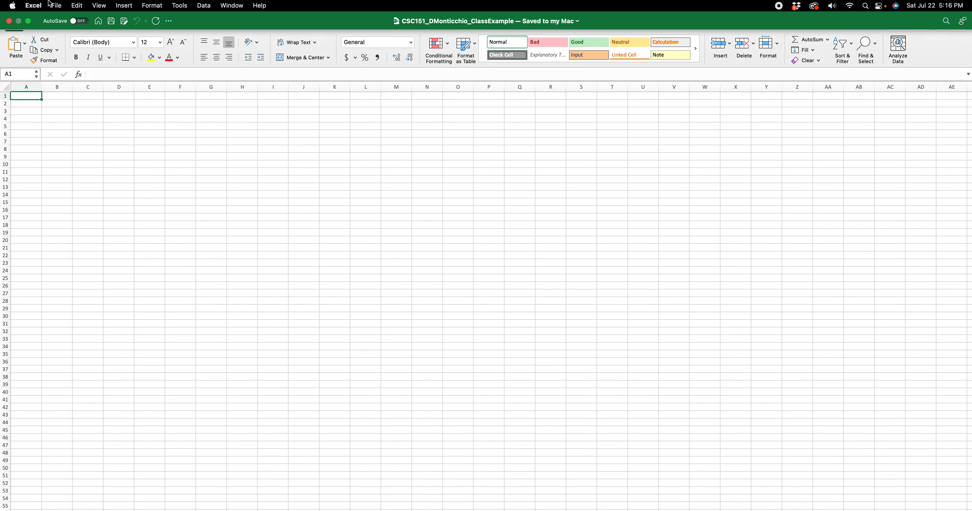
left_click(29, 21)
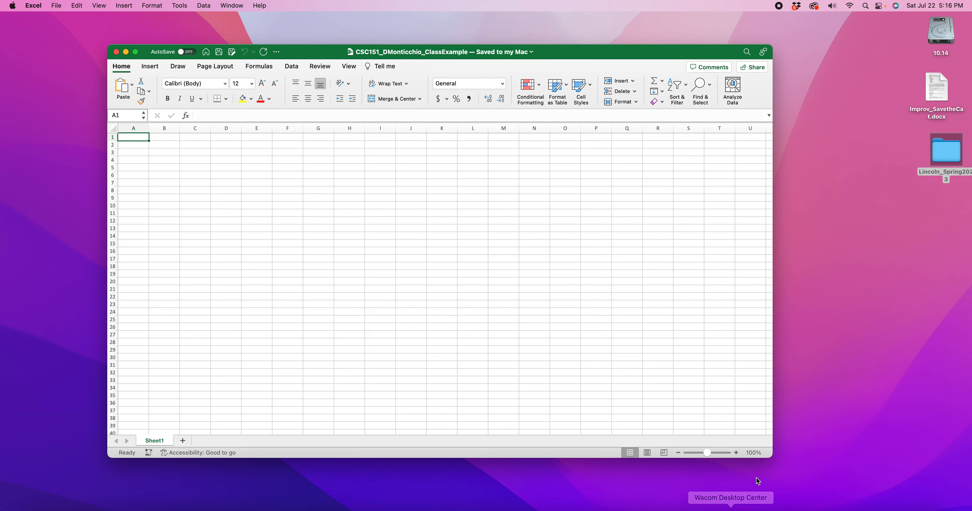
Step: Enlarge and reposition the workbook window and zoom the sheet to 357%
left_click_drag(769, 458, 843, 495)
left_click_drag(547, 51, 522, 28)
left_click_drag(755, 468, 774, 469)
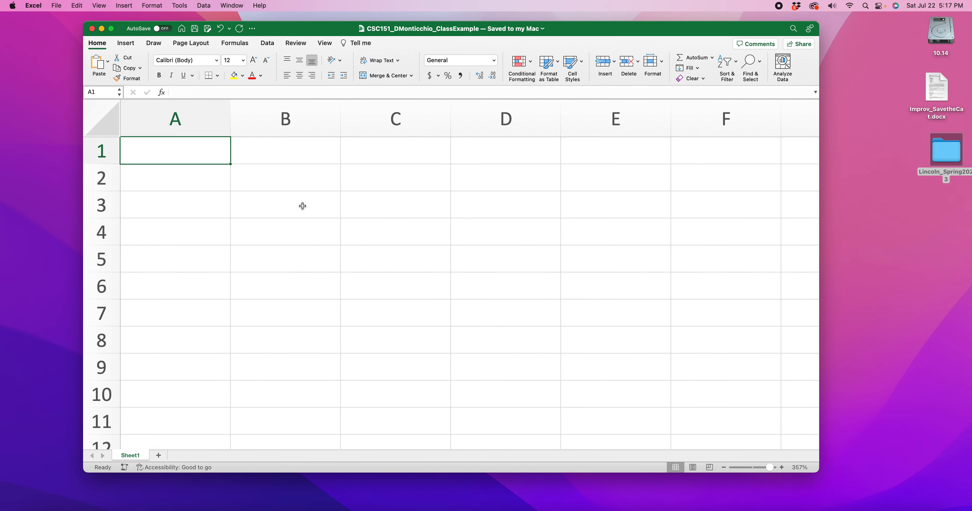
Step: Highlight columns A, B, C, D and E one after another to point out the column headings
left_click(187, 119)
left_click(295, 119)
left_click(384, 115)
left_click(504, 120)
left_click(616, 119)
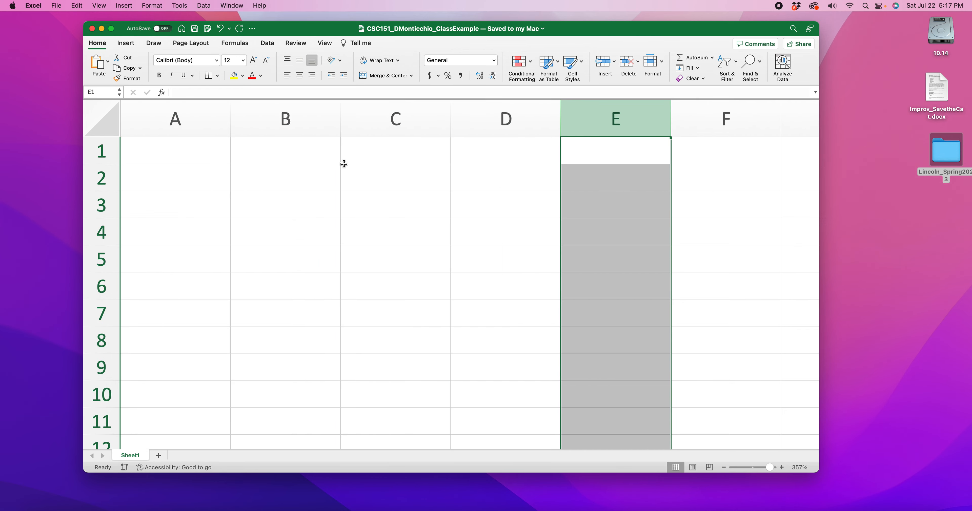
Step: Highlight rows 3 to 7 one after another to point out the row headings
left_click(108, 208)
left_click(108, 232)
left_click(108, 259)
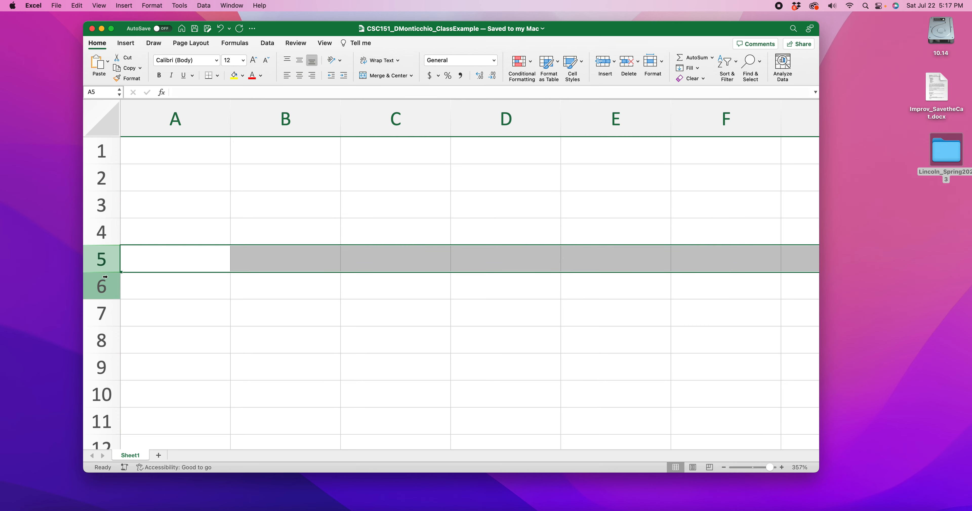
left_click(108, 287)
left_click(113, 313)
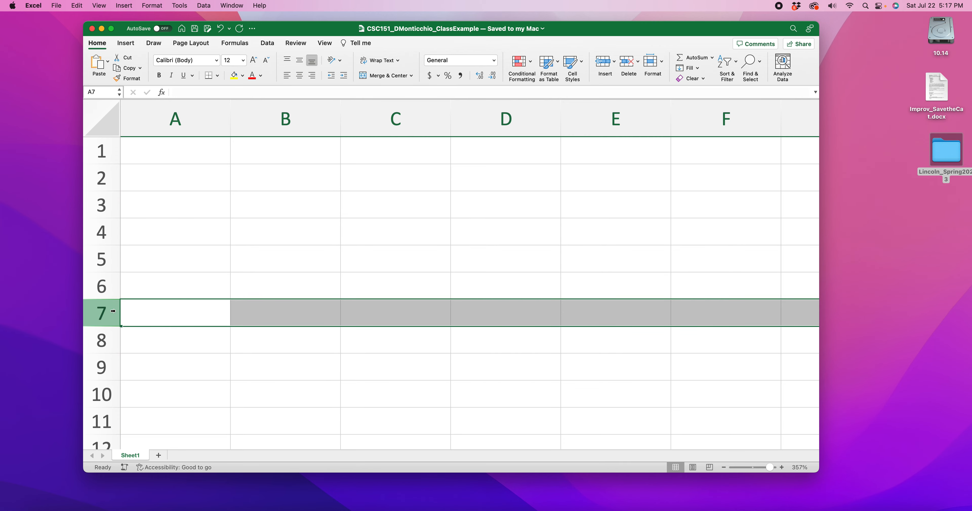
Step: Enter C4 into the cell where column C meets row 4 and check the cell's reference
left_click(372, 235)
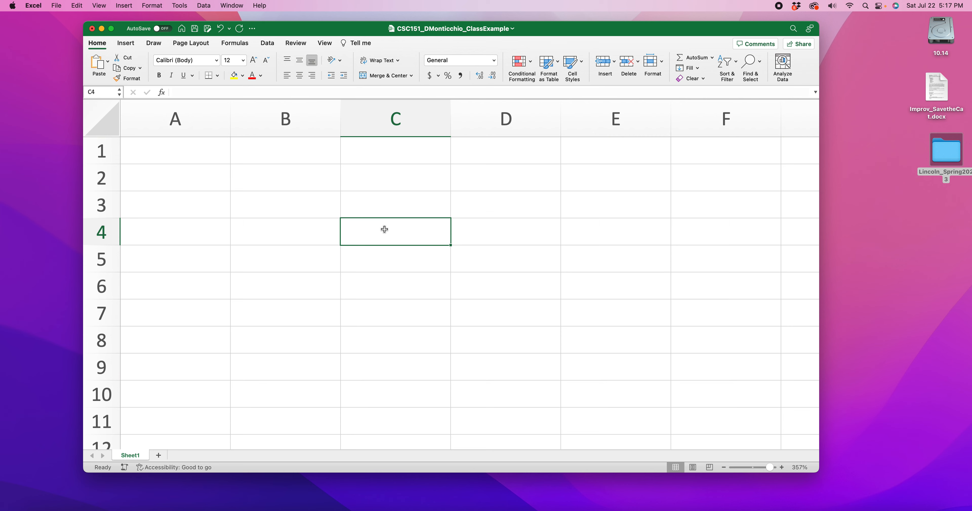
type("C$")
key("BackSpace")
type("4")
left_click(358, 232)
left_click(90, 92)
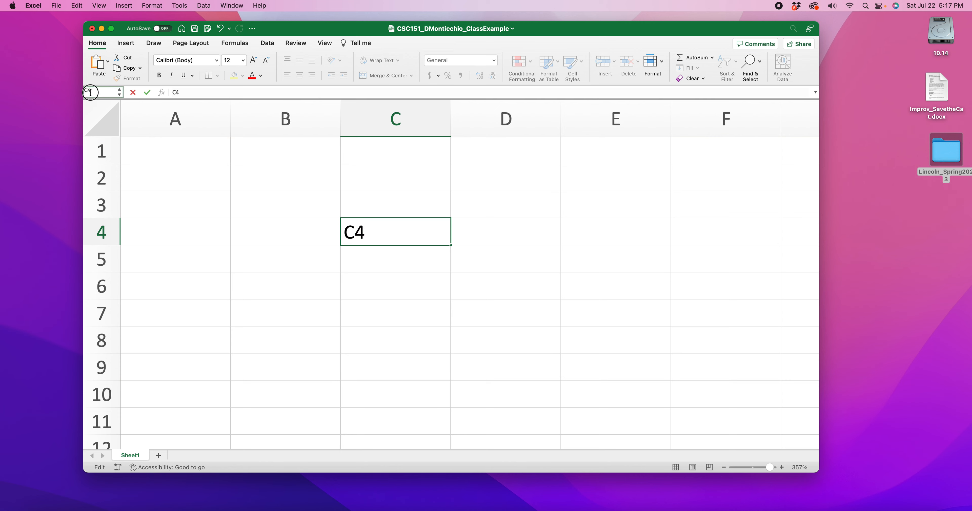
Step: Replace the text in cell C4 with "jytd khgtf khtf khtf khf jhf" and check the cell's reference
left_click(315, 229)
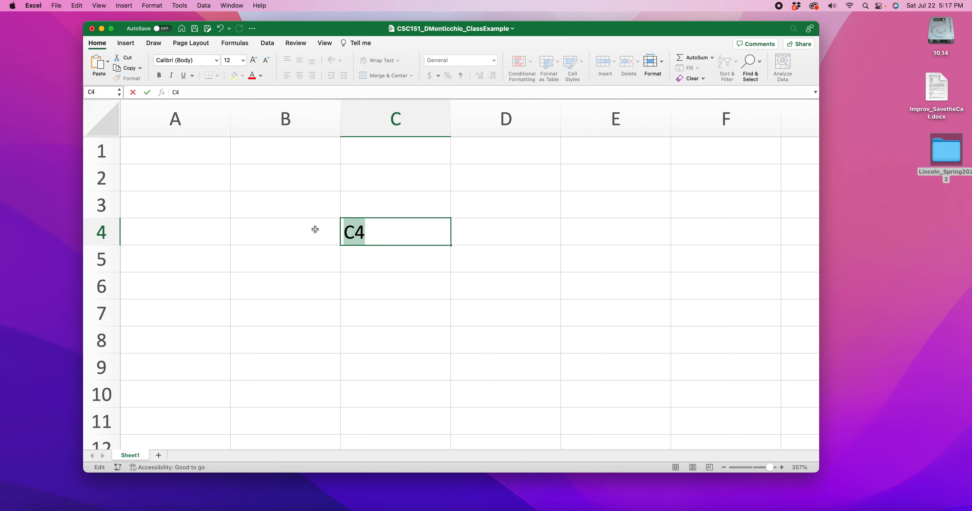
type("jytd khgtf khtf khtf khf jhf")
left_click(361, 277)
left_click(363, 230)
left_click(86, 92)
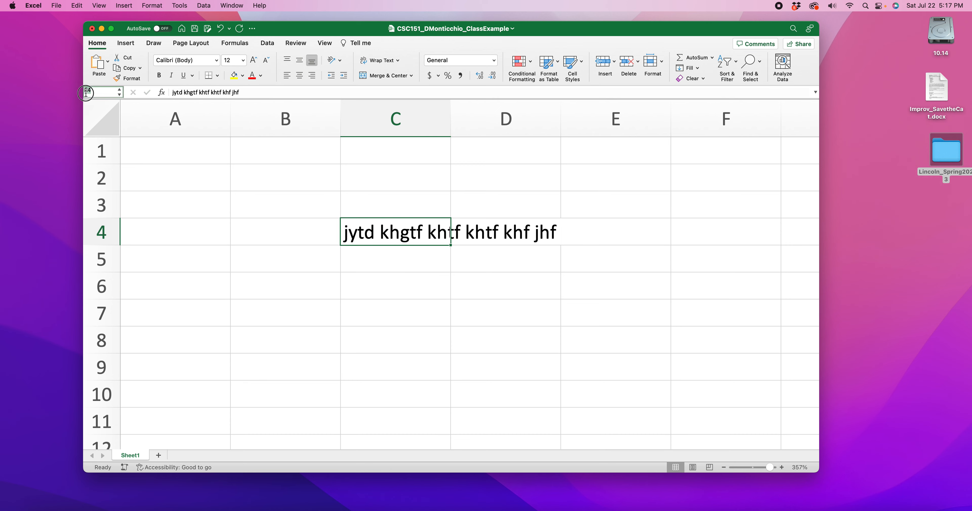
Step: Select several cells across the grid, including A1 and B3, and return to C4 to examine the cell references
left_click(154, 156)
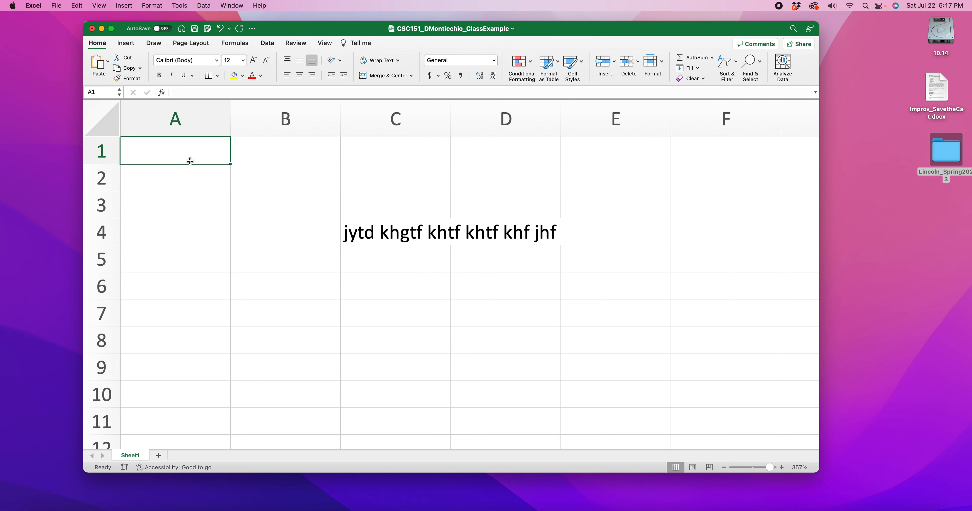
left_click(278, 186)
left_click(271, 208)
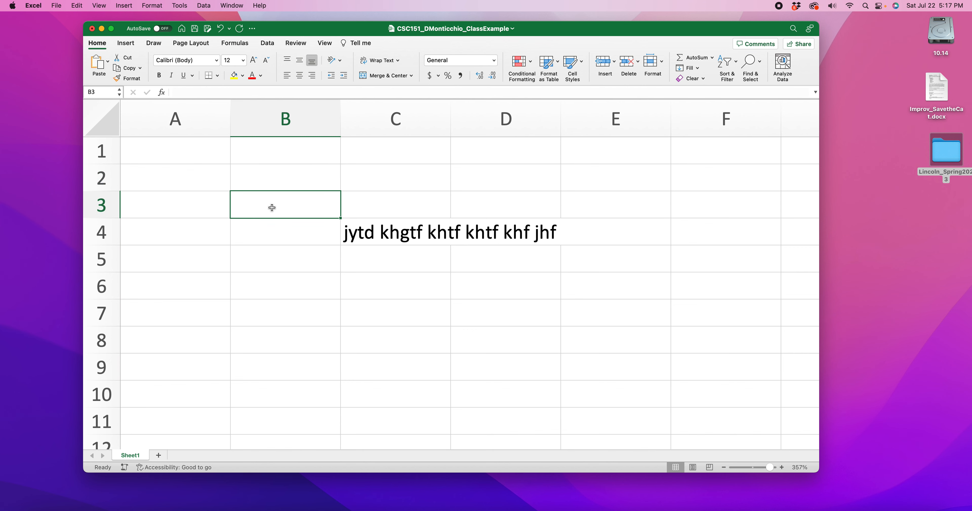
left_click(752, 217)
left_click(600, 357)
left_click(370, 234)
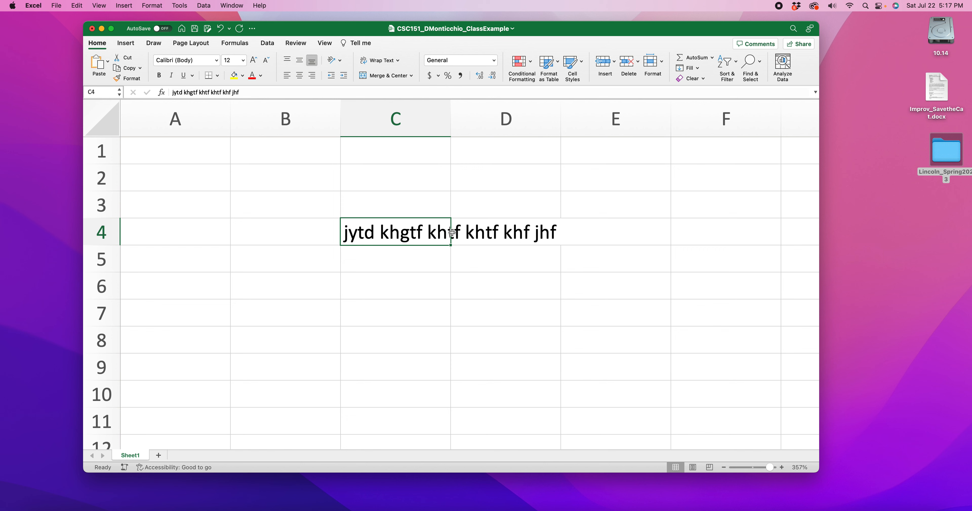
Step: Select cell D4, go to cell C4 by its reference and examine the text stored in it
left_click(529, 235)
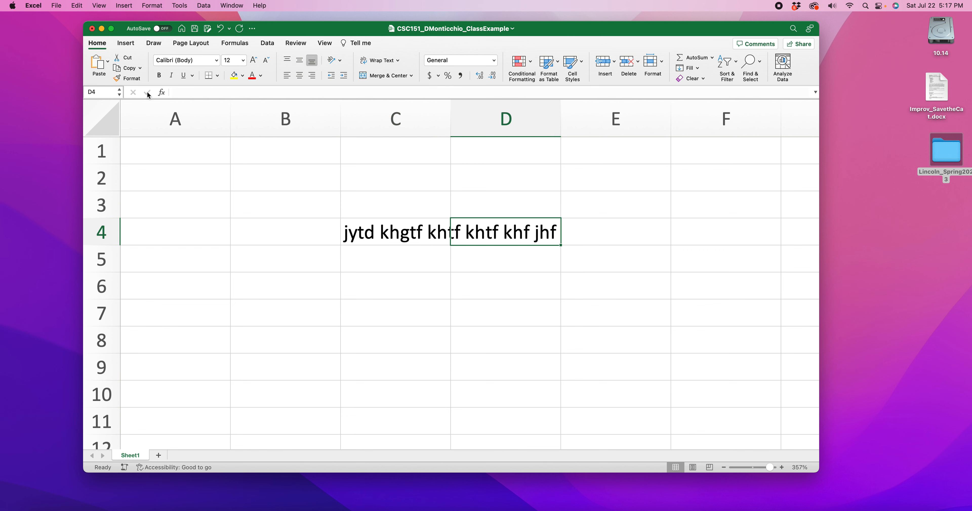
left_click(99, 91)
type("C4")
key("Return")
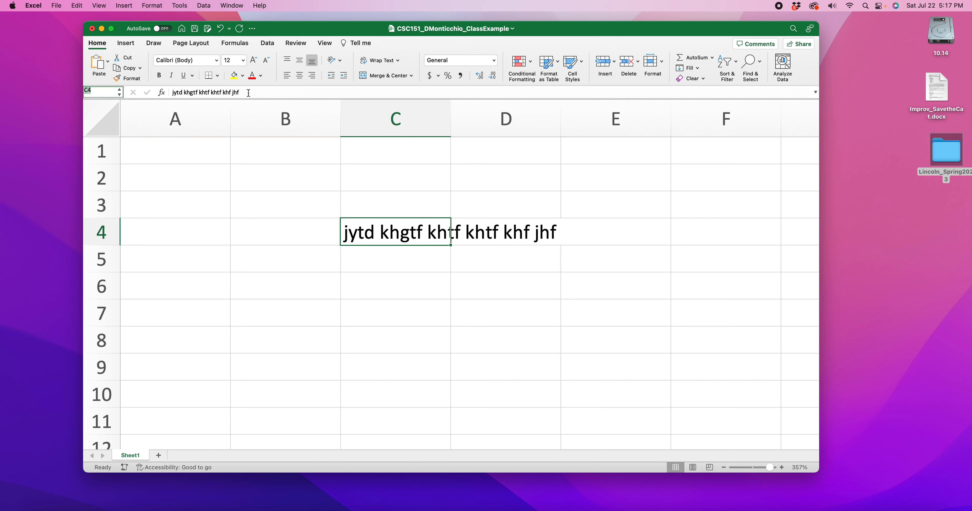
left_click_drag(249, 92, 174, 94)
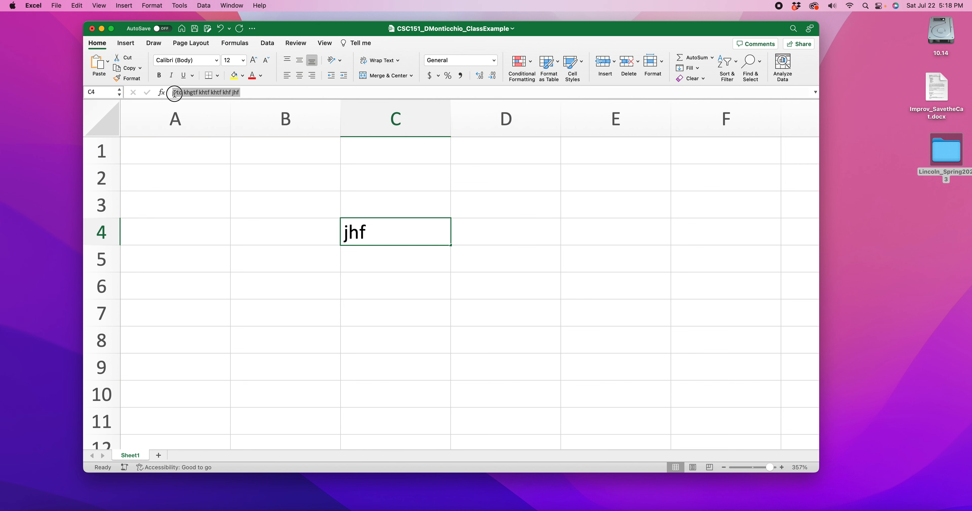
key("Return")
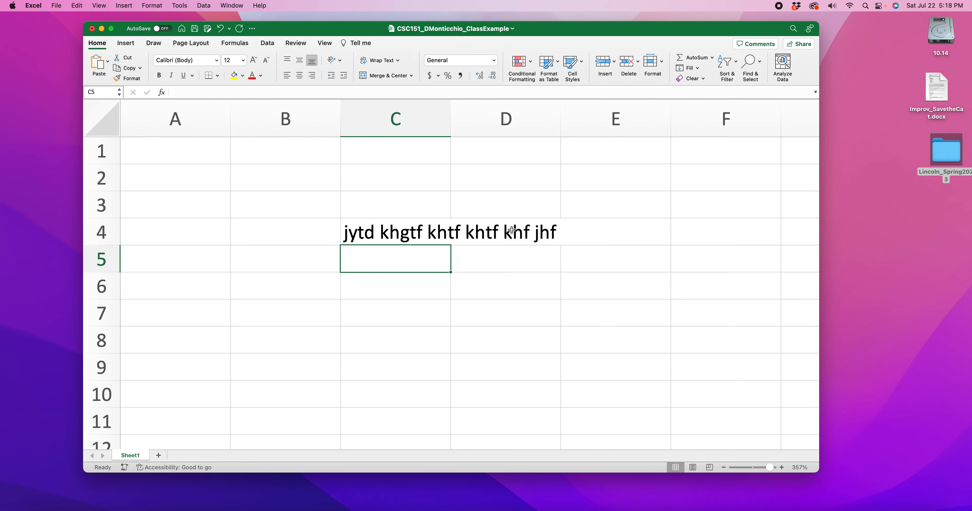
Step: Enter 7 in cell D4
left_click(511, 230)
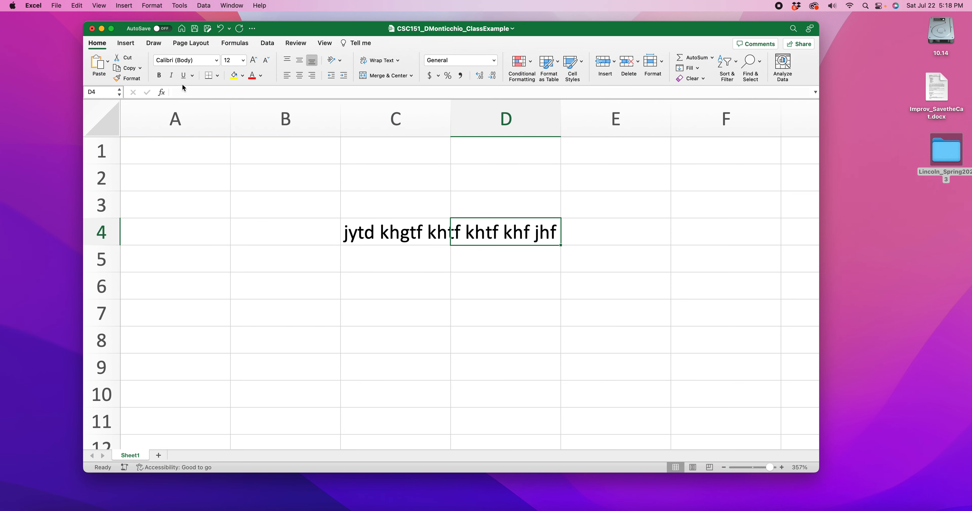
mouse_move(196, 92)
left_mouse_down()
mouse_move(232, 92)
mouse_move(170, 93)
mouse_move(205, 95)
mouse_move(195, 94)
left_mouse_up()
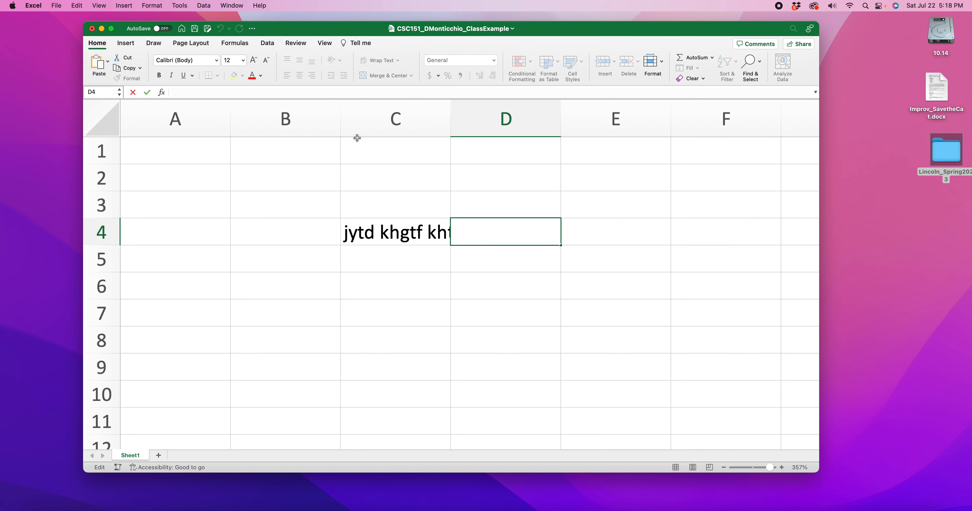
type("7")
key("Return")
left_click(565, 236)
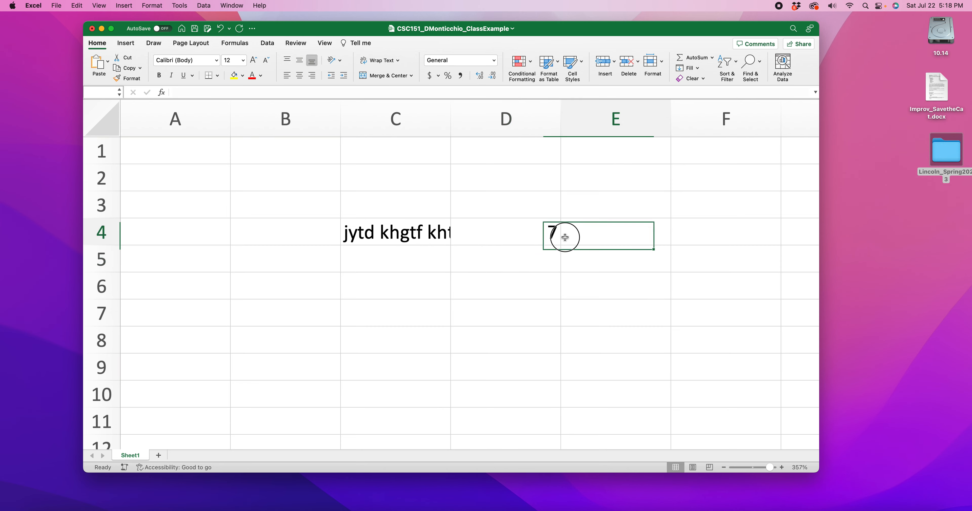
Step: Open cell C4 for editing to examine its full text, comparing it with D4, and leave the text unedited
left_click(427, 230)
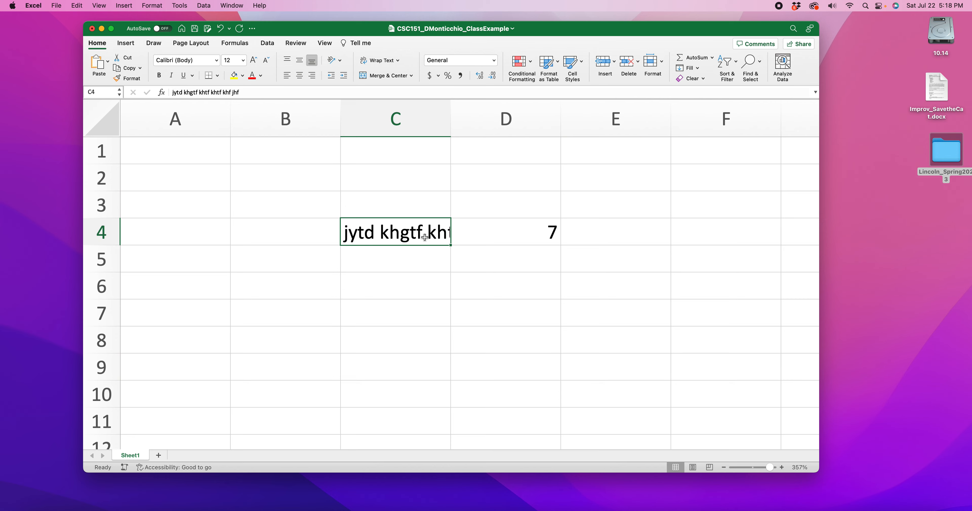
double_click(424, 236)
key("Return")
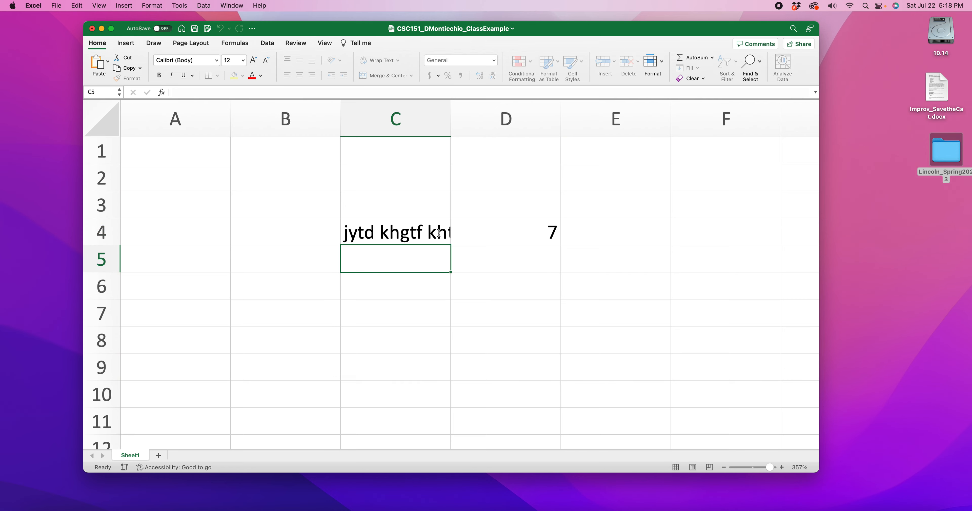
left_click(512, 230)
left_click(370, 238)
scroll(370, 238, "up", 3)
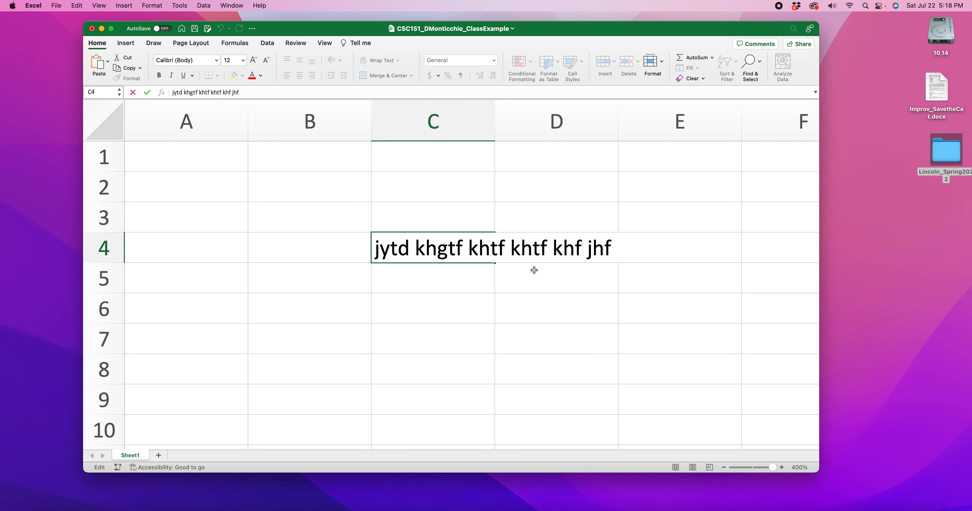
key("Return")
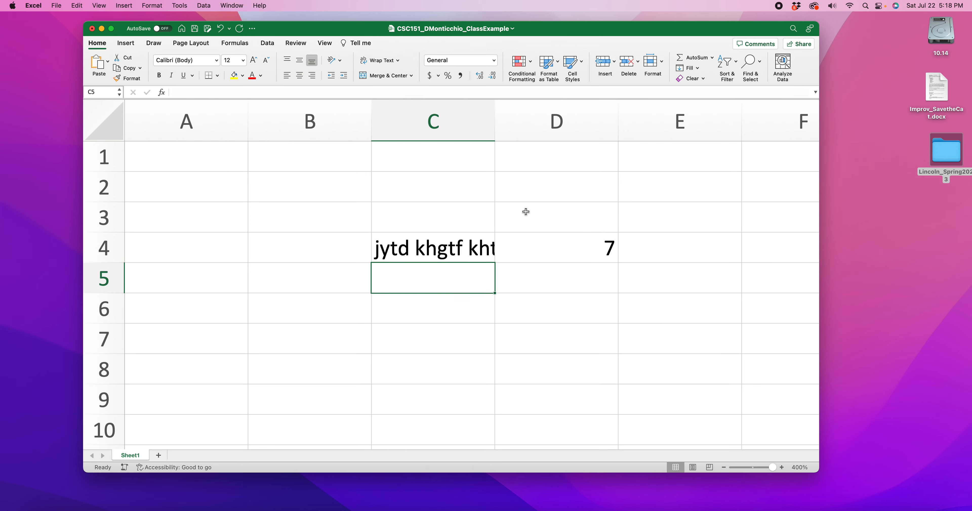
Step: Widen column C, make row 4 taller, and narrow column C again
mouse_move(495, 128)
left_mouse_down()
mouse_move(590, 126)
mouse_move(493, 128)
left_mouse_up()
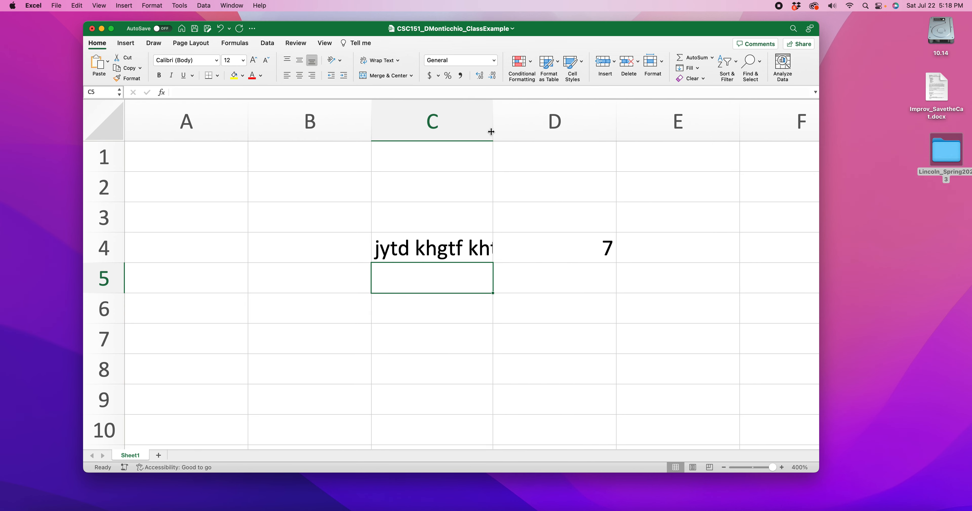
left_click_drag(494, 131, 565, 130)
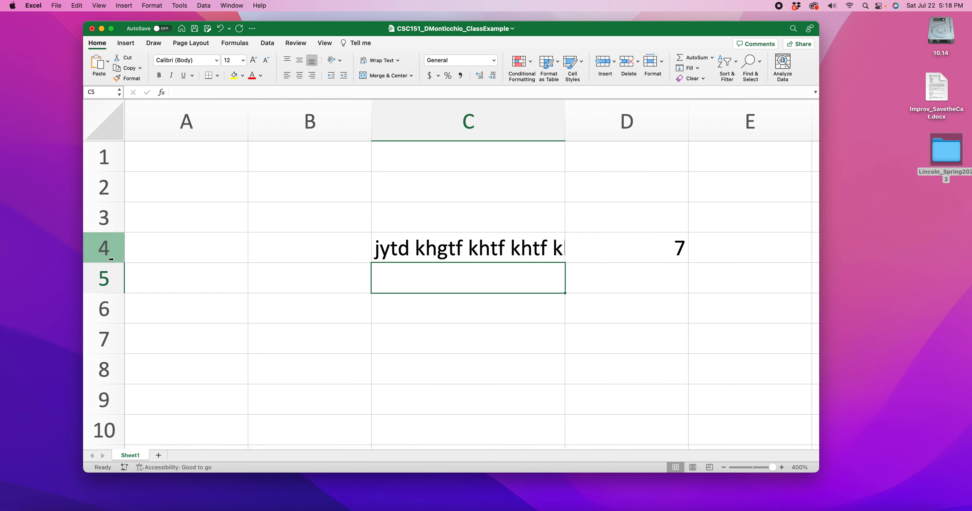
mouse_move(109, 263)
left_mouse_down()
mouse_move(112, 319)
mouse_move(120, 231)
mouse_move(123, 270)
left_mouse_up()
left_click_drag(565, 122, 498, 121)
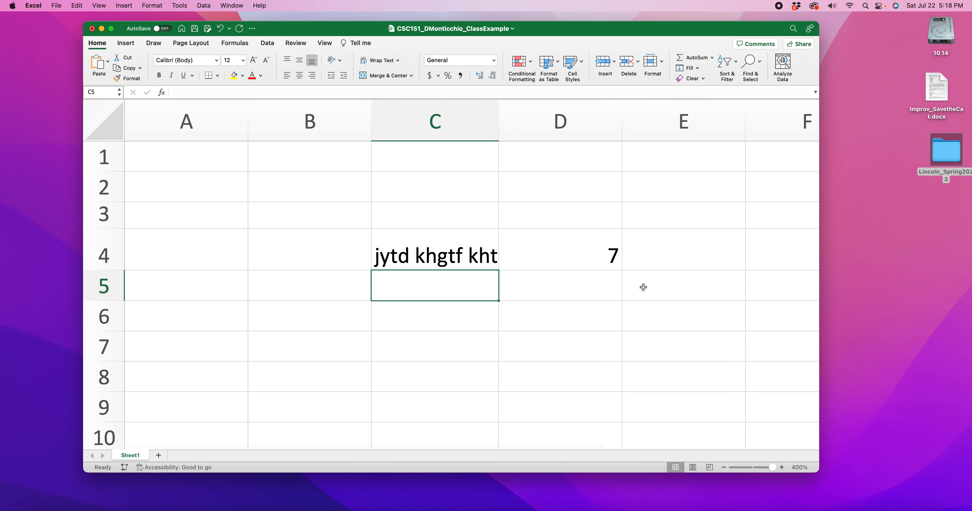
Step: Zoom the sheet to 338%, clear cells C4 and D4, and reduce the height of row 4
left_click(758, 469)
left_click_drag(759, 470, 768, 468)
left_click(416, 226)
key("BackSpace")
left_click(515, 233)
key("BackSpace")
left_click(276, 298)
left_click_drag(104, 244, 98, 230)
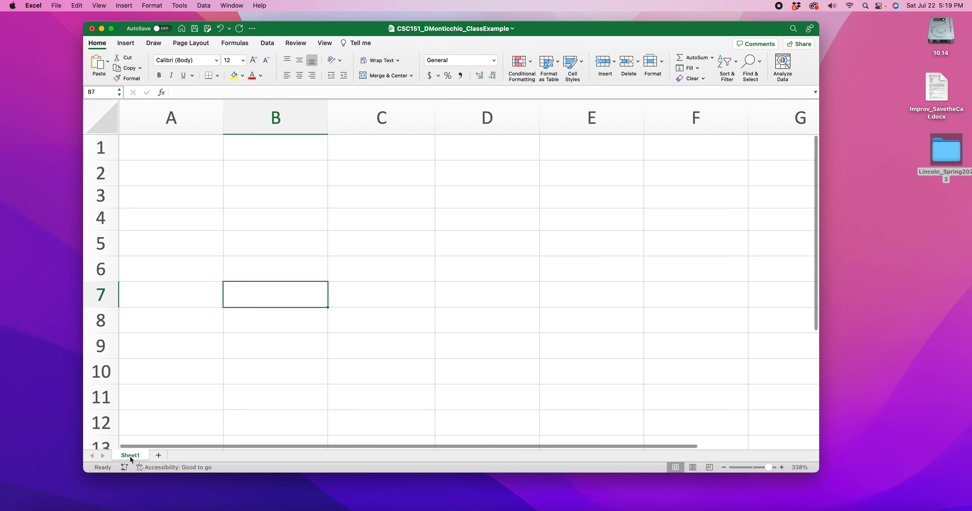
Step: Add three new worksheets after Sheet1
left_click(159, 457)
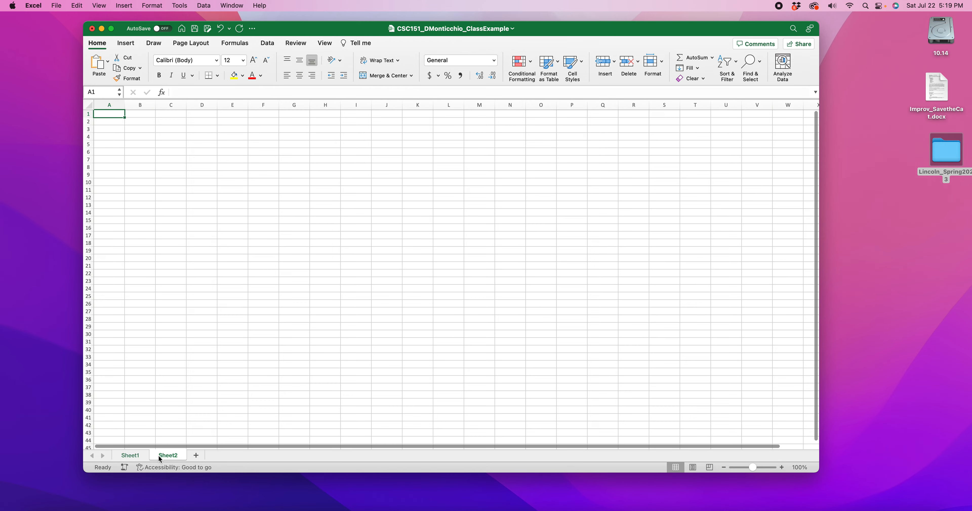
left_click(197, 456)
left_click(232, 456)
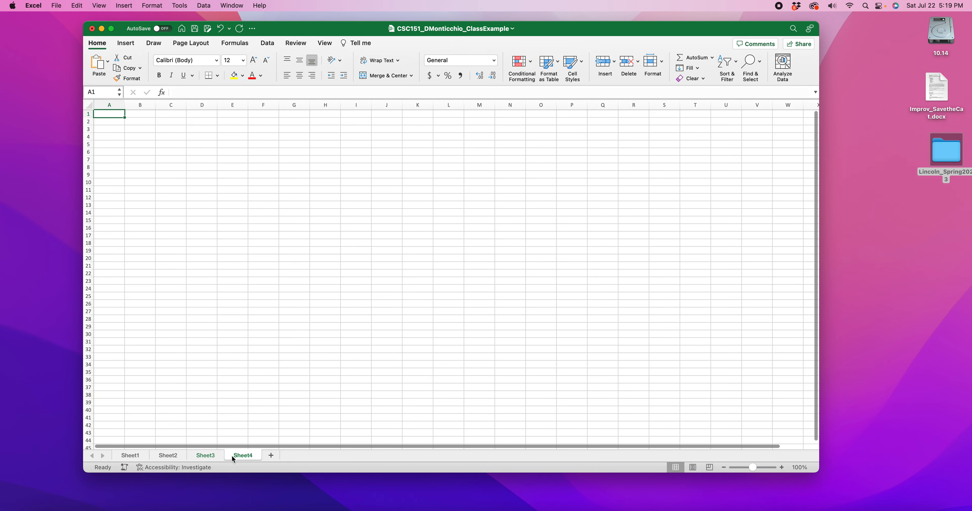
Step: Delete the worksheets Sheet4, Sheet3 and Sheet2 so that only Sheet1 is left in the workbook
right_click(230, 455)
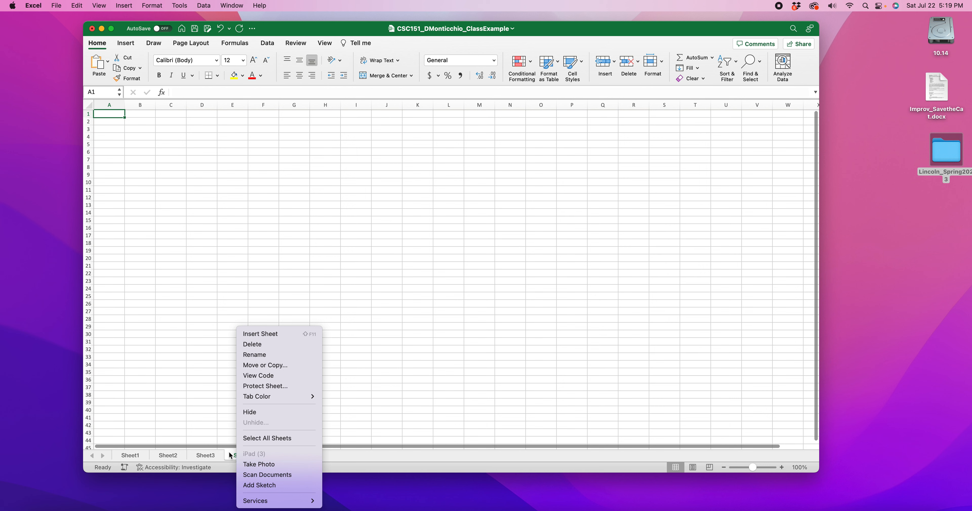
left_click(252, 344)
right_click(203, 457)
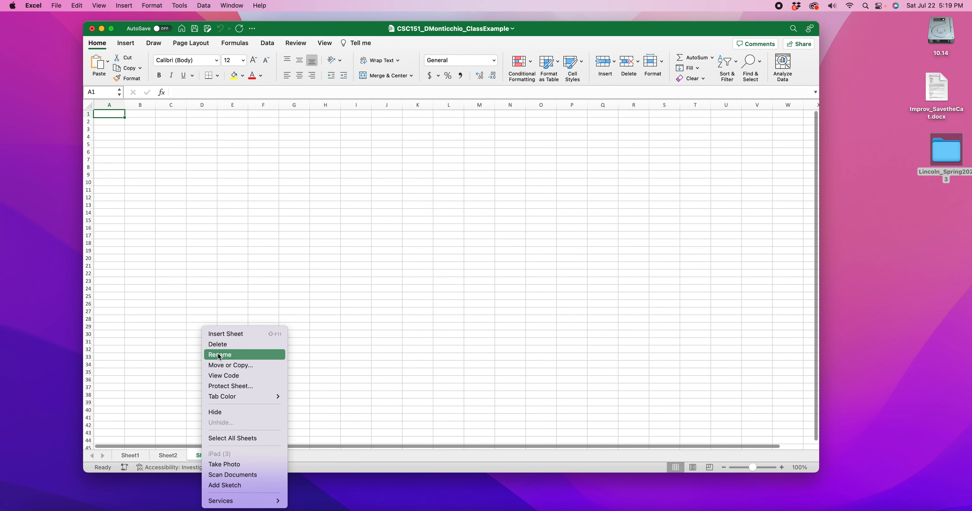
left_click(221, 345)
right_click(166, 455)
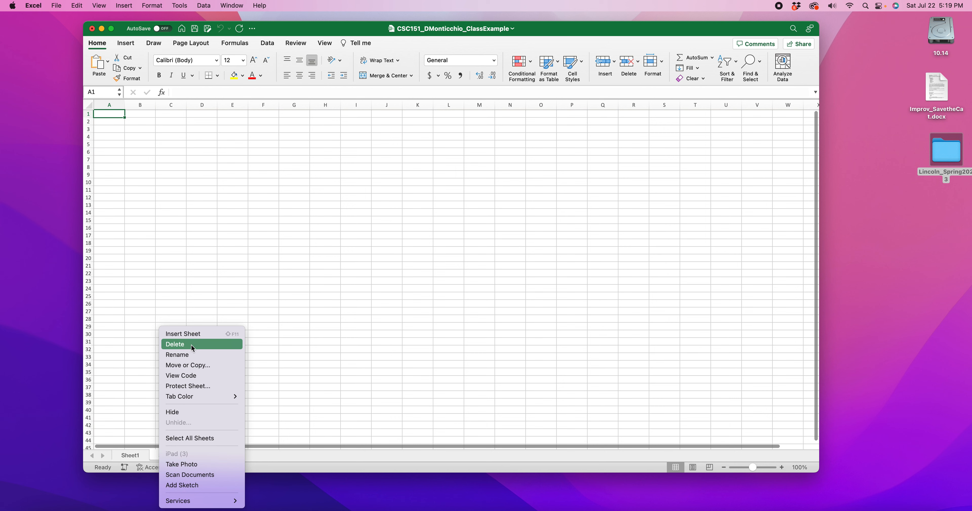
left_click(192, 347)
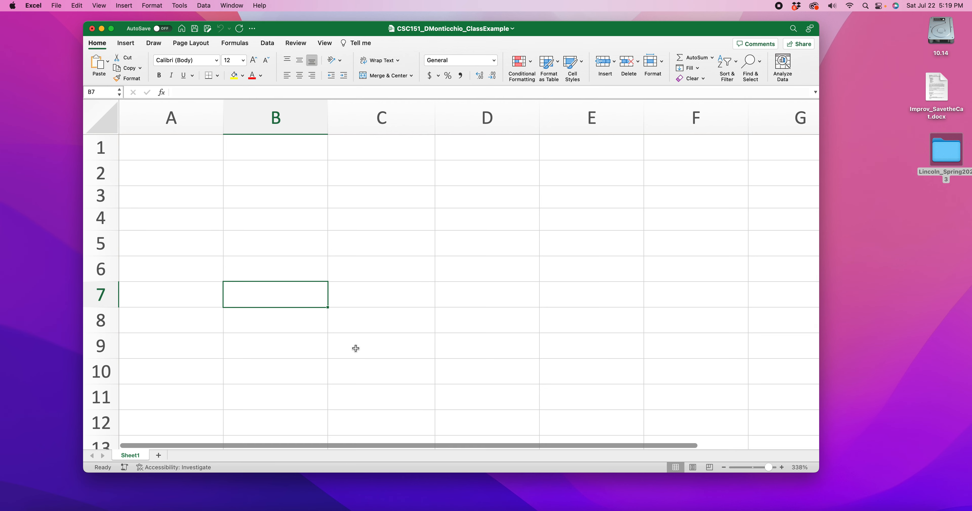
Step: Rename Sheet1 as "Task List" followed by the owner's first name
double_click(133, 455)
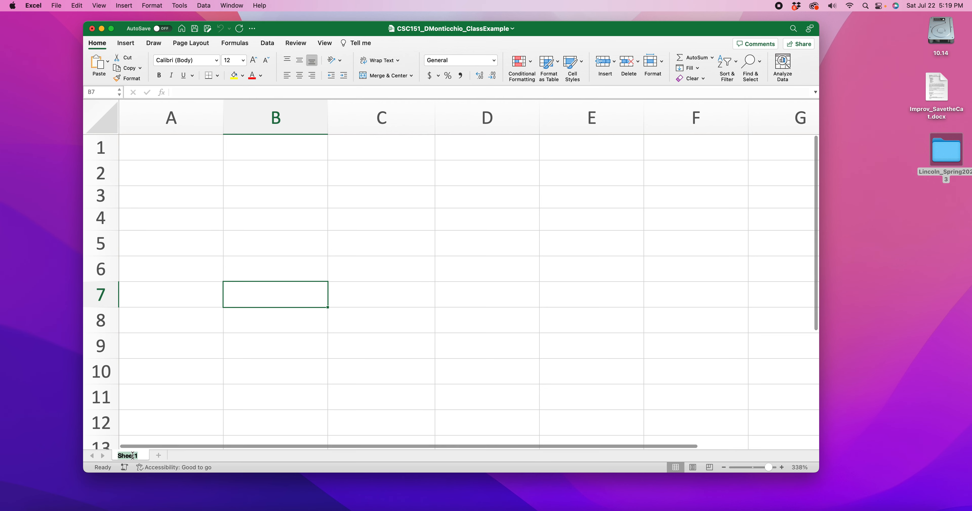
left_click(185, 400)
right_click(132, 457)
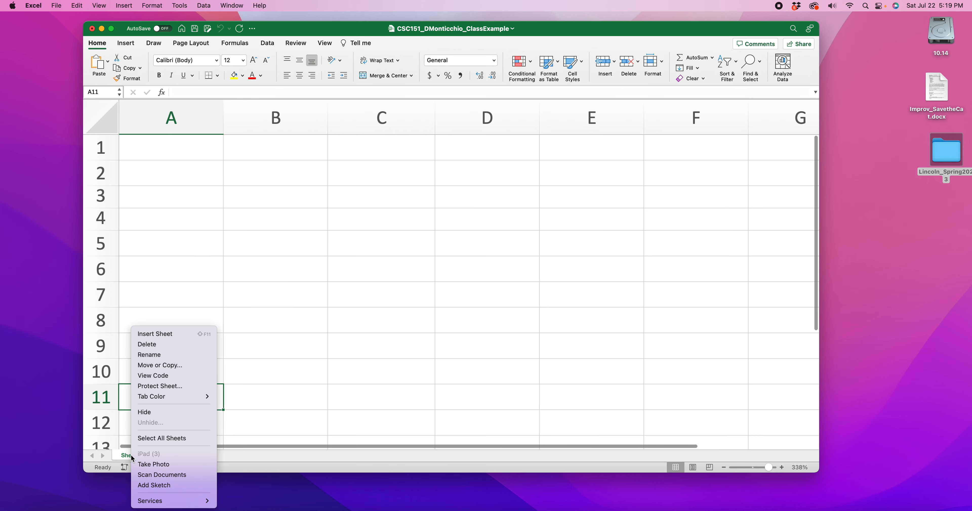
left_click(154, 356)
type("T")
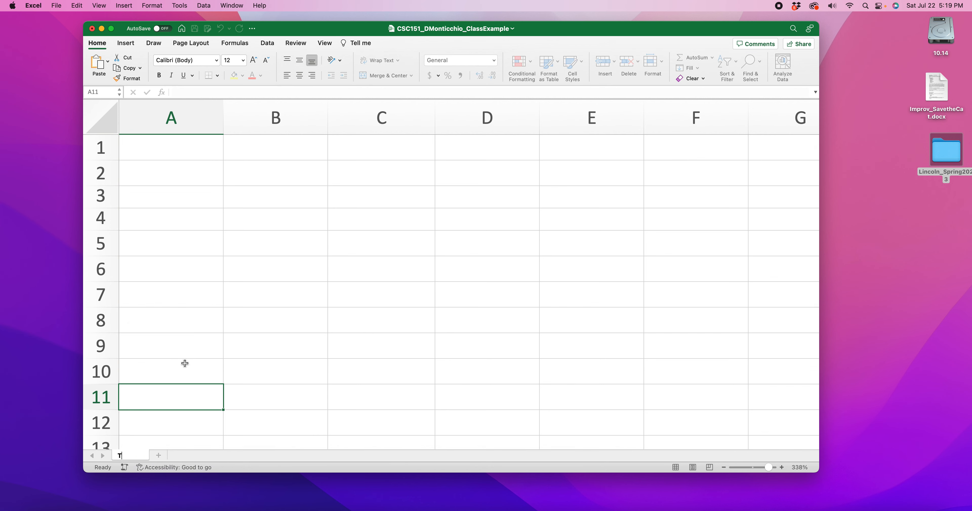
type("ask List David")
key("Return")
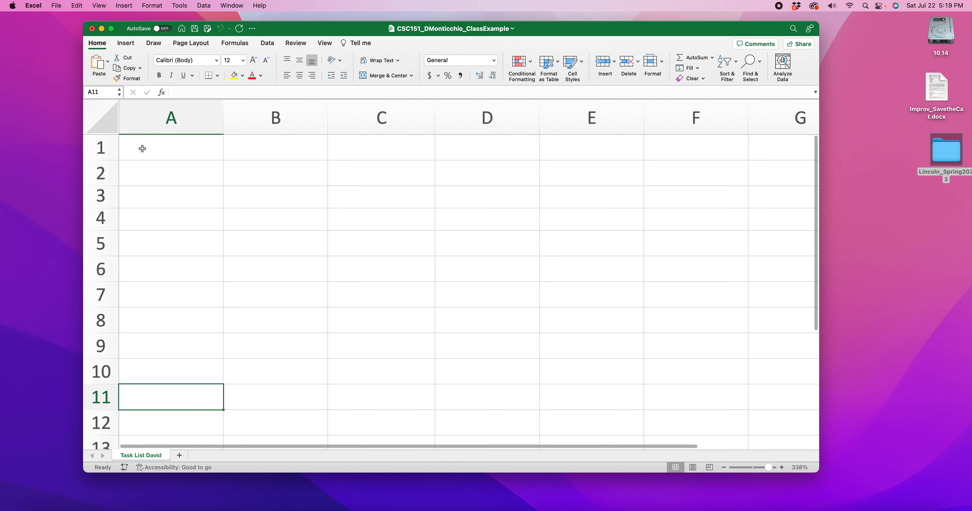
Step: Enter the owner's full name in cell A1 and correct the first name's initial to a capital
left_click(156, 155)
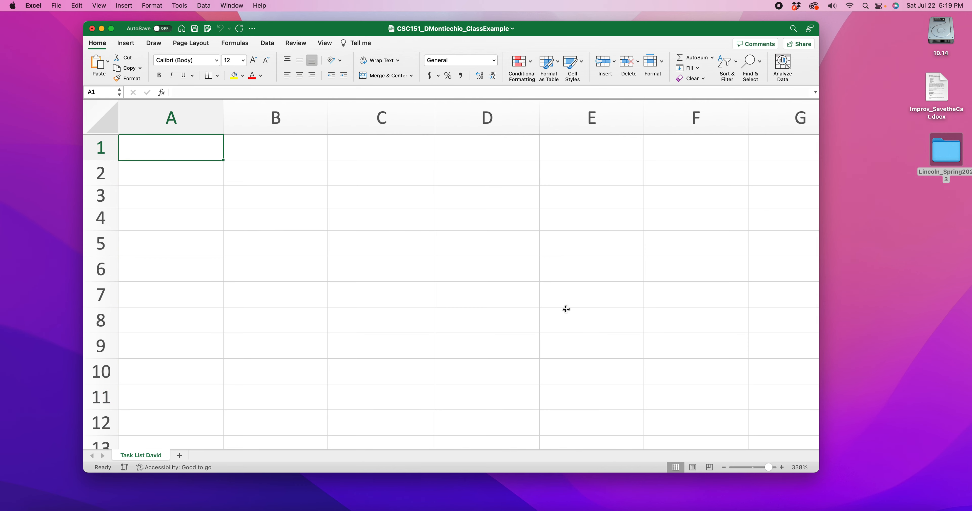
type("david Mon")
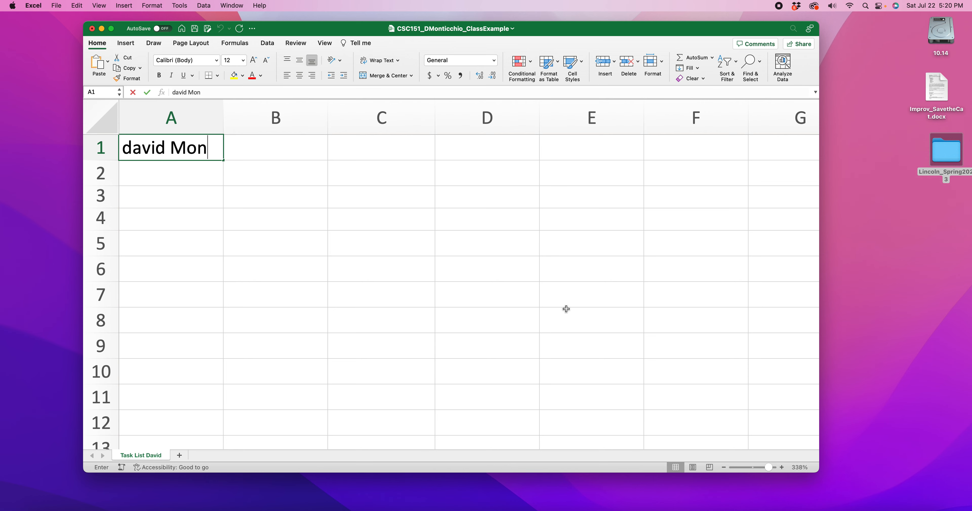
type("ticchio")
key("Return")
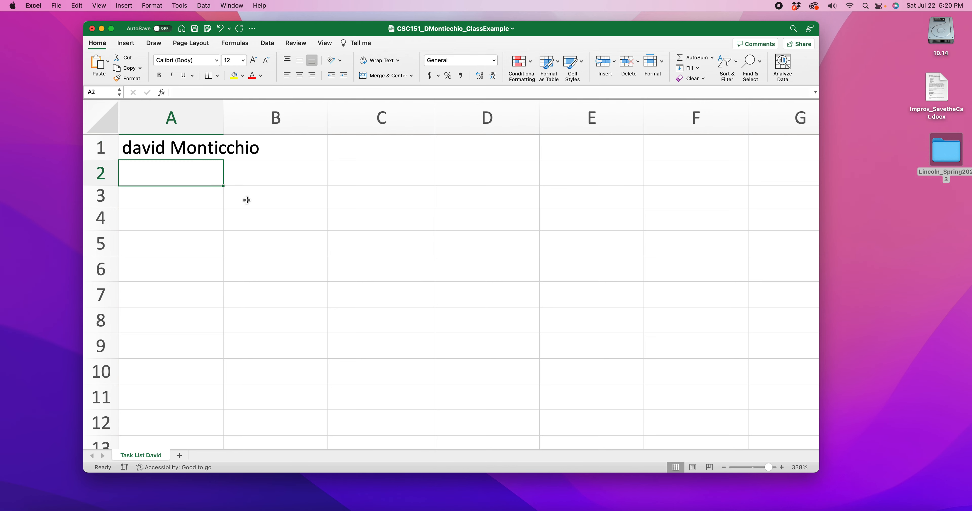
double_click(142, 151)
left_click_drag(134, 150, 120, 152)
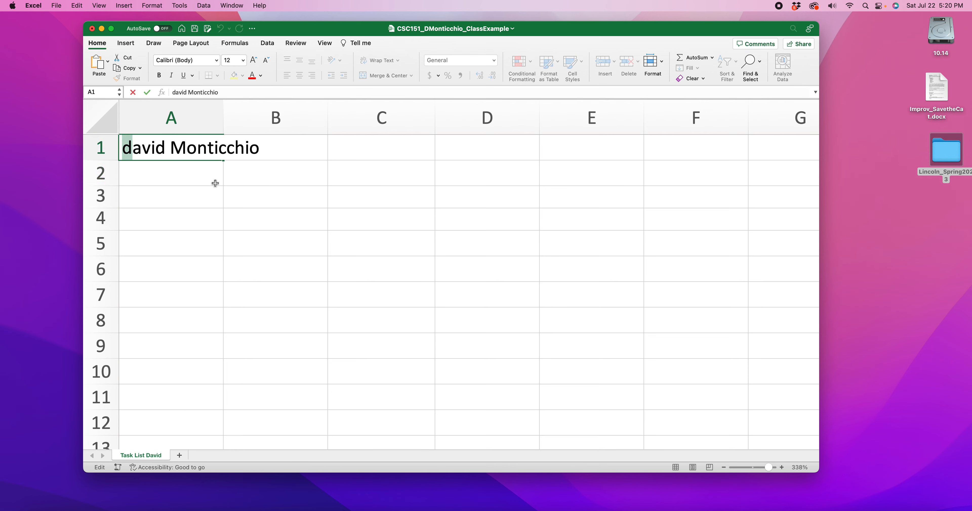
type("D")
Step: Enter the date 7/22/23 in cell A2 below the name
double_click(163, 175)
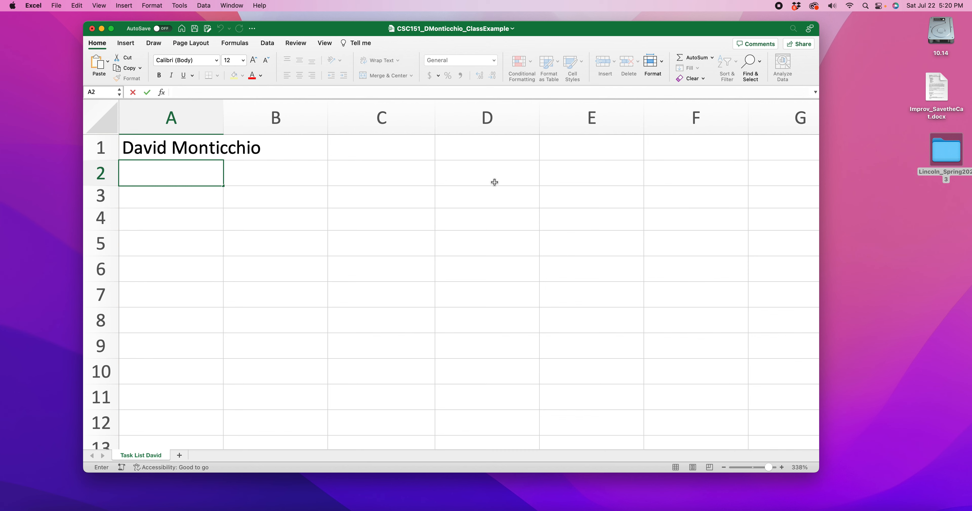
type("7/22/23")
left_click(210, 196)
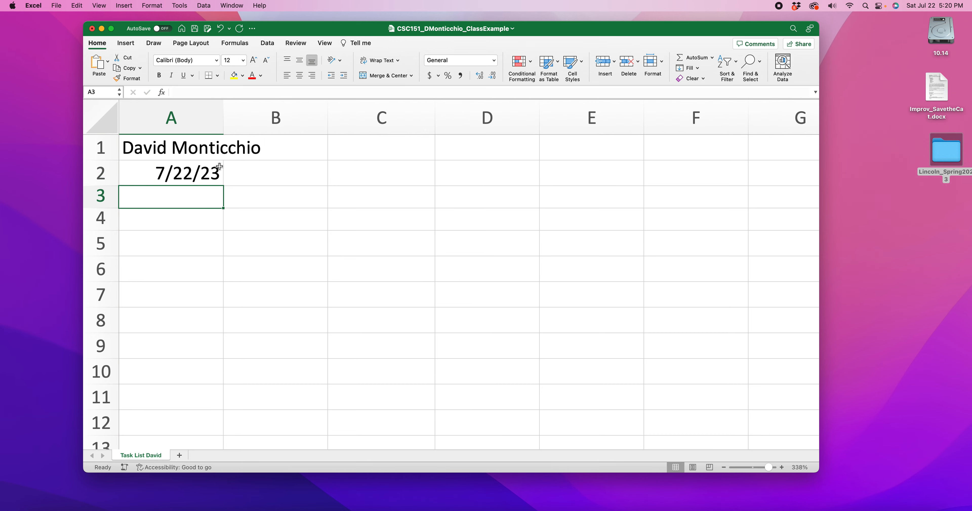
Step: Inspect cells A1 and A2 to compare the contents and alignment of the name and the date
left_click(194, 146)
left_click(193, 166)
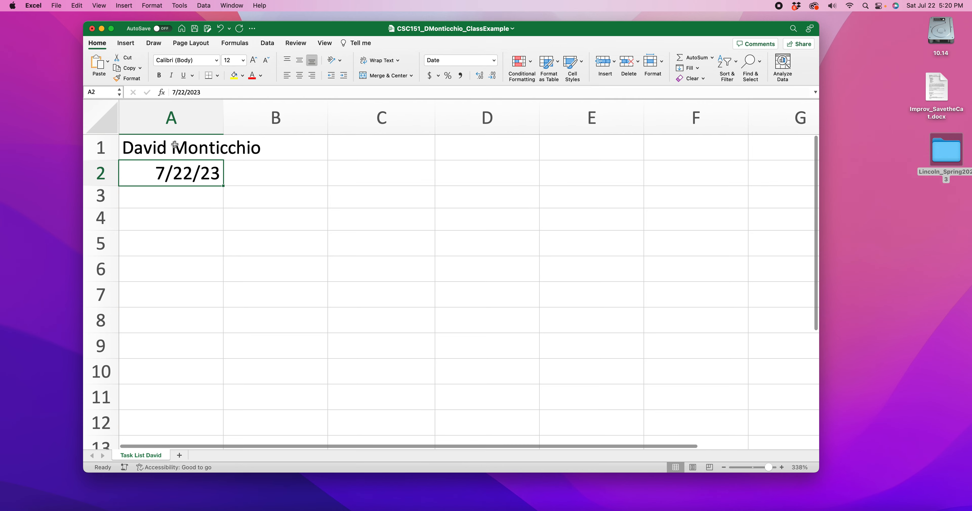
left_click_drag(428, 33, 423, 31)
left_click(148, 147)
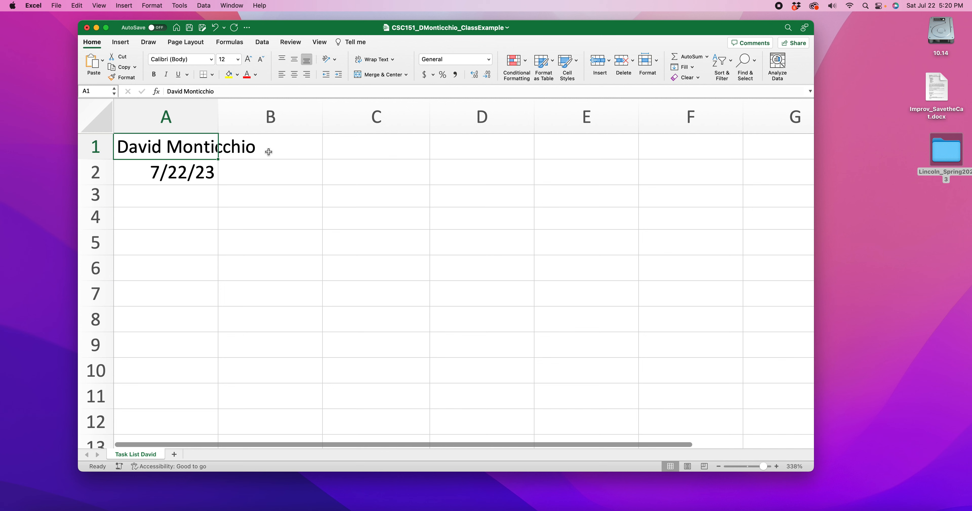
left_click(180, 216)
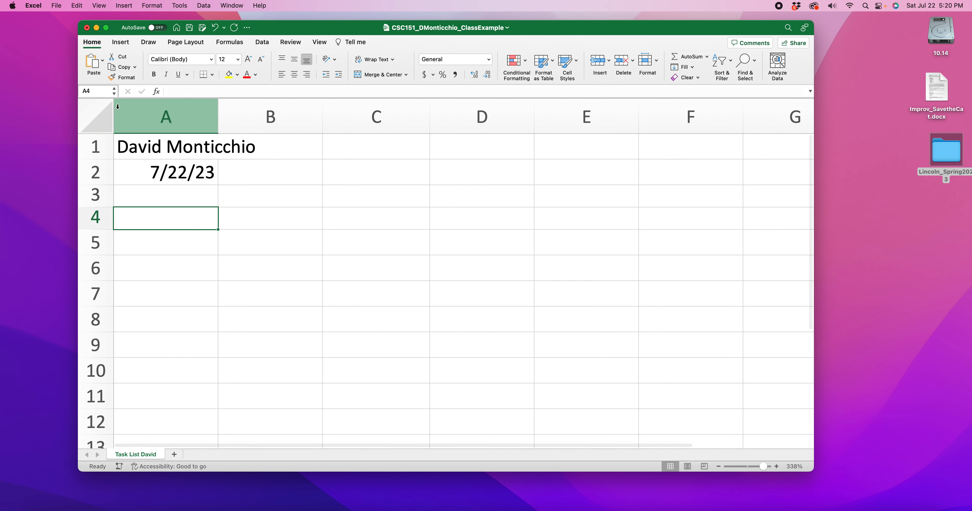
left_click(148, 151)
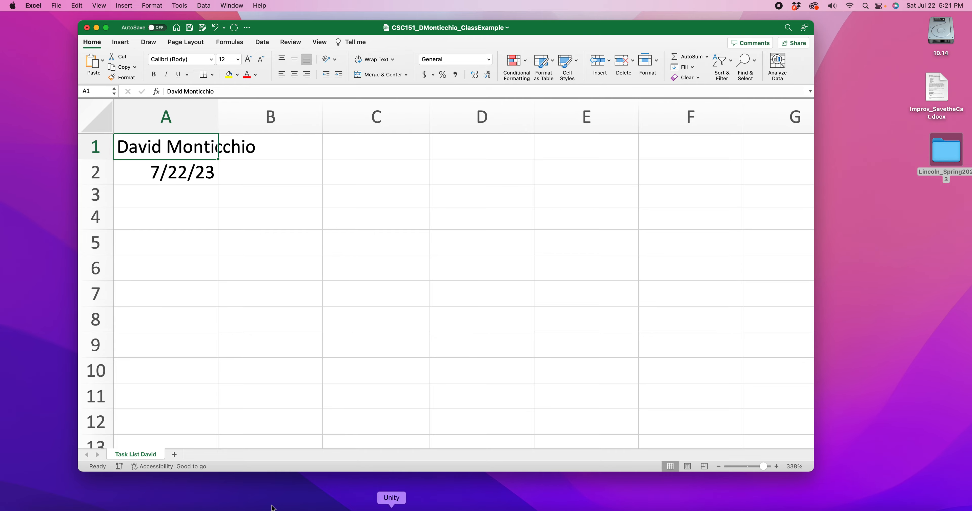
Step: Switch to Firefox, examine the sample task list in Excel1_Part1_Rubric.pdf, and return to the Excel workbook
left_click(146, 508)
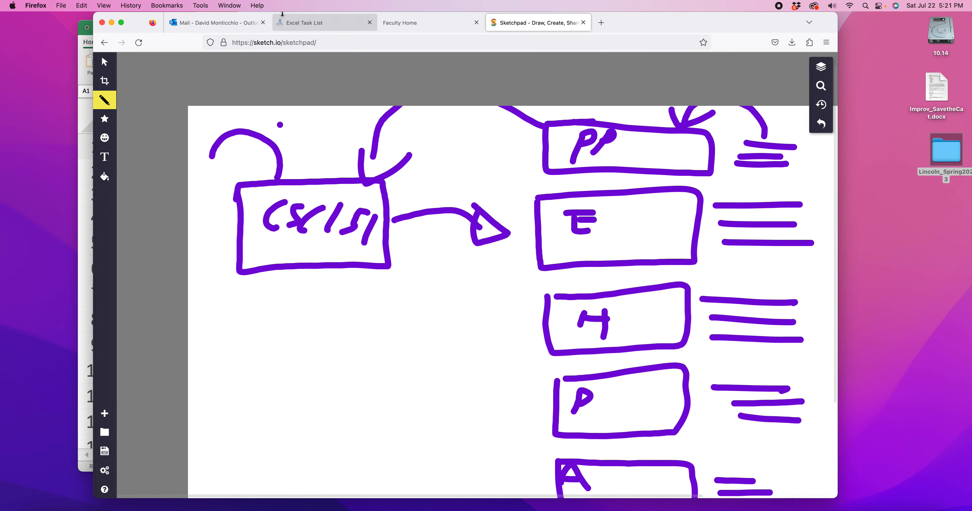
left_click(391, 29)
left_click(328, 27)
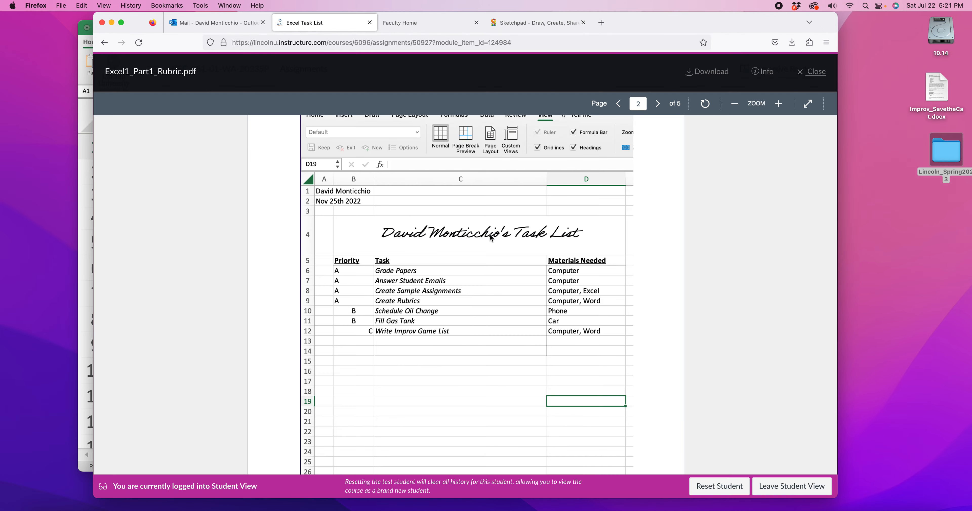
scroll(446, 221, "up", 2)
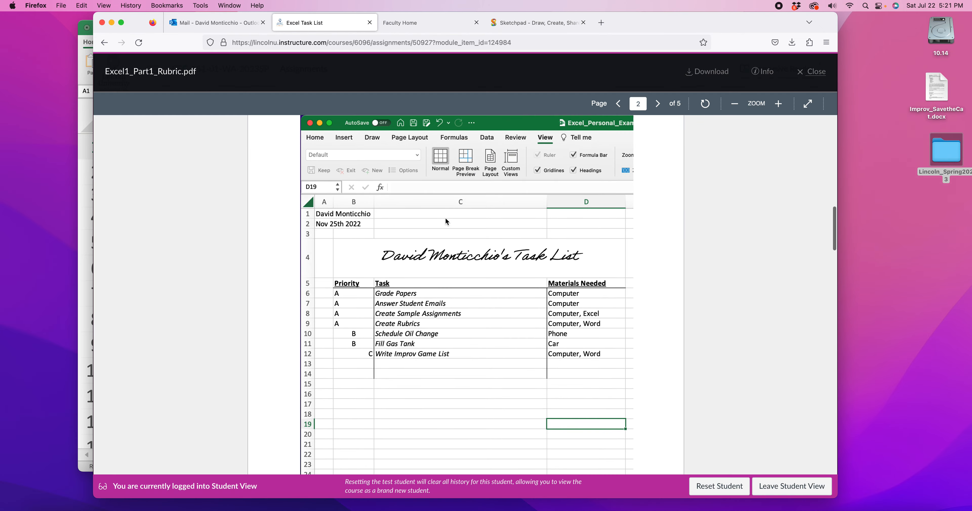
scroll(447, 221, "down", 3)
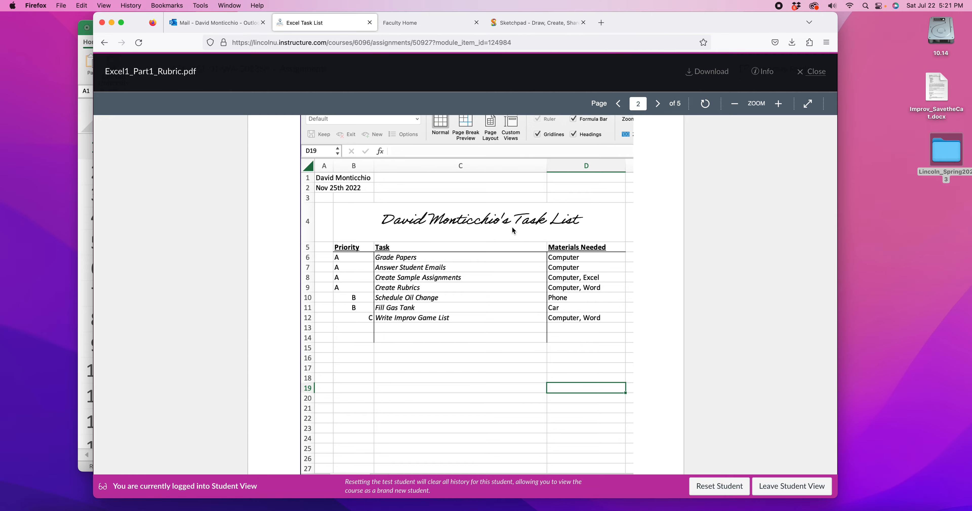
left_click(112, 23)
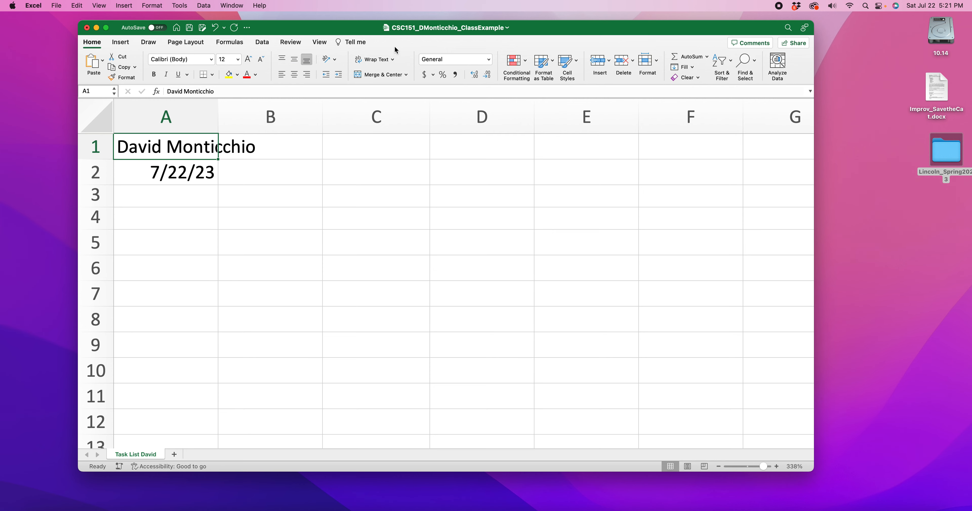
Step: Survey the ribbon's insert, drawing, page layout, formula, data and review commands, including the financial functions, and return to the Home commands
left_click(121, 42)
left_click(193, 42)
left_click(231, 42)
left_click(266, 42)
left_click(290, 42)
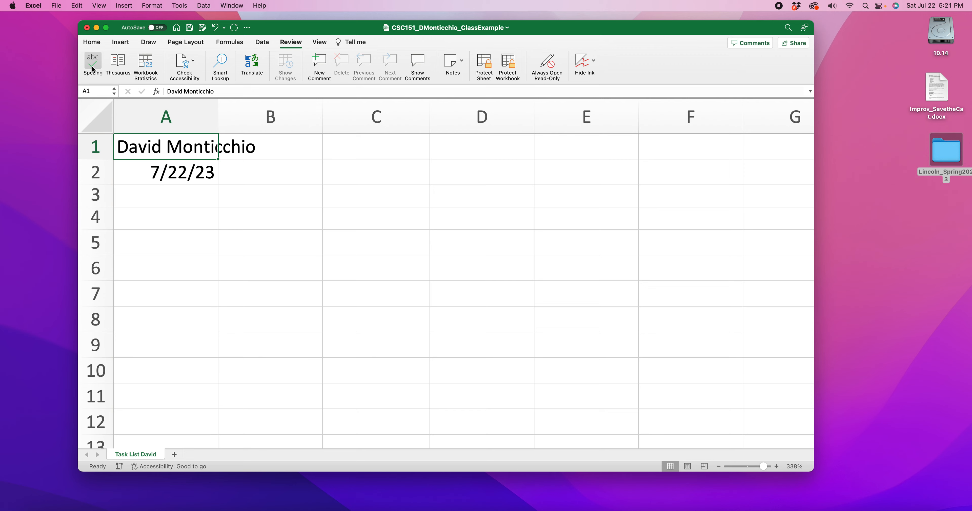
left_click(229, 42)
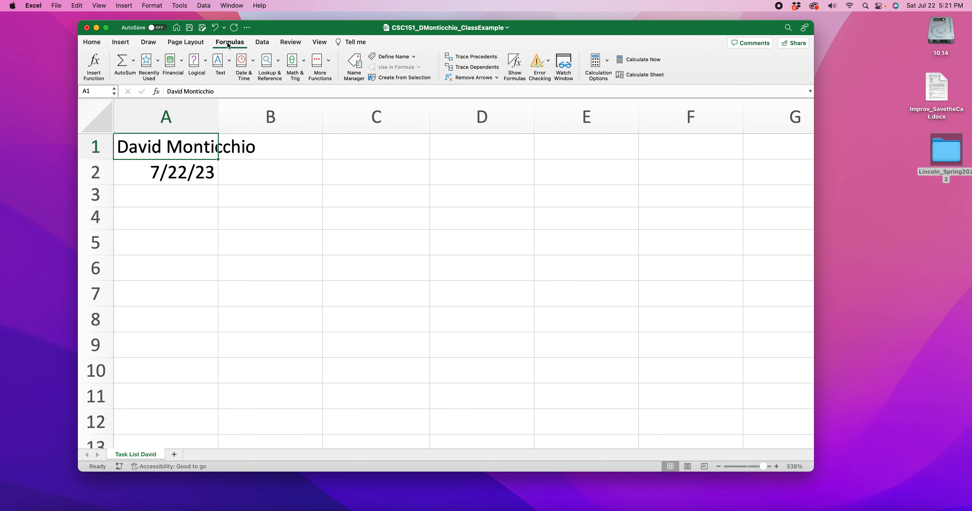
left_click(182, 62)
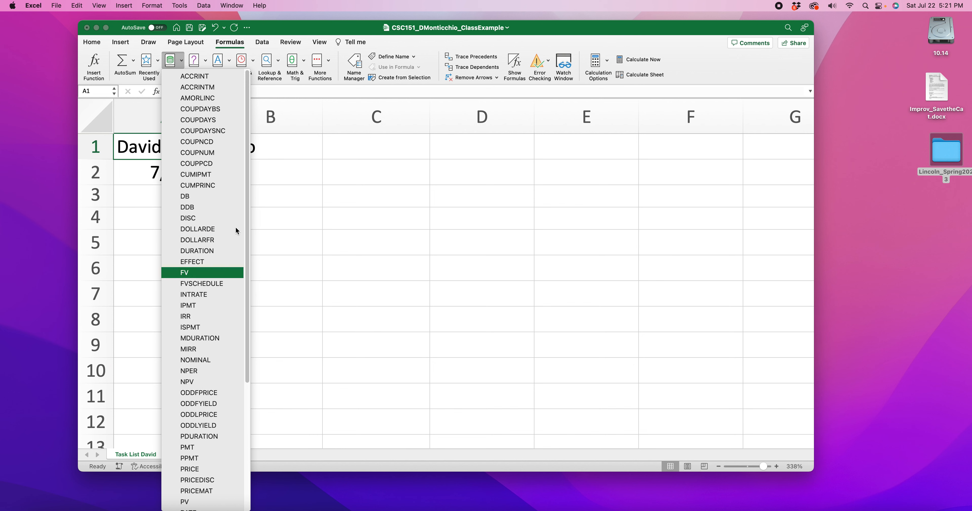
left_click(186, 43)
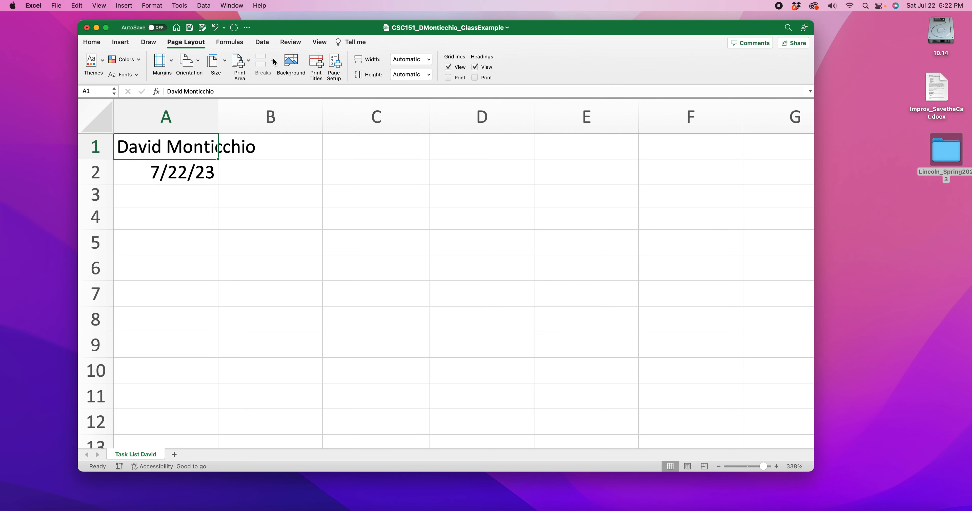
left_click(146, 43)
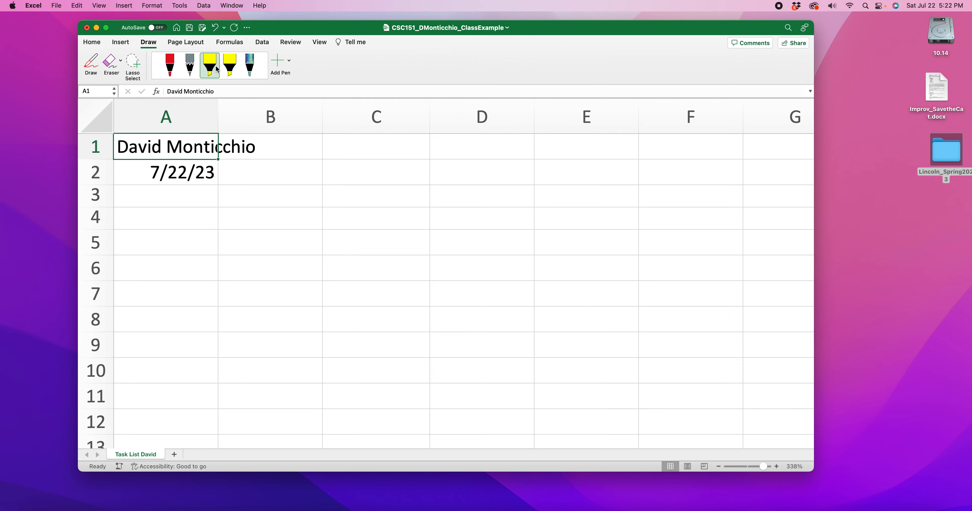
left_click(122, 44)
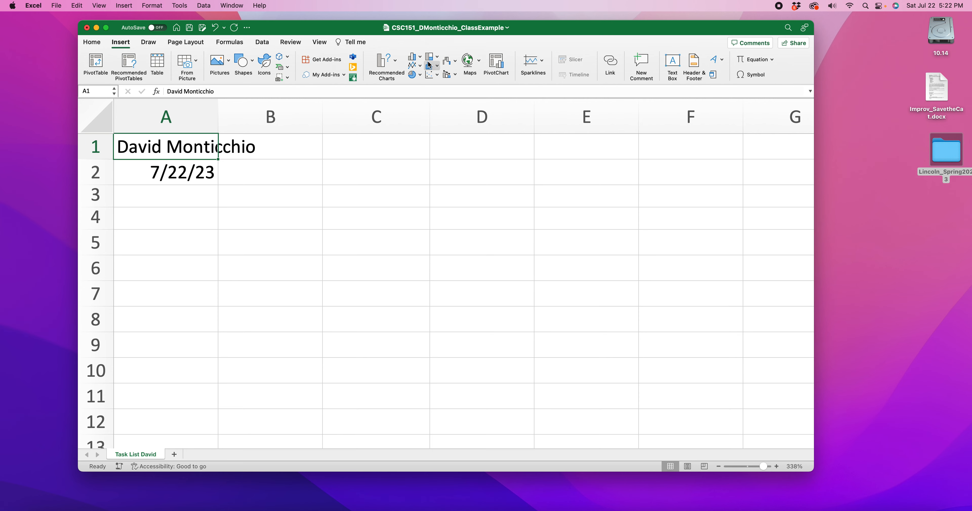
left_click(90, 43)
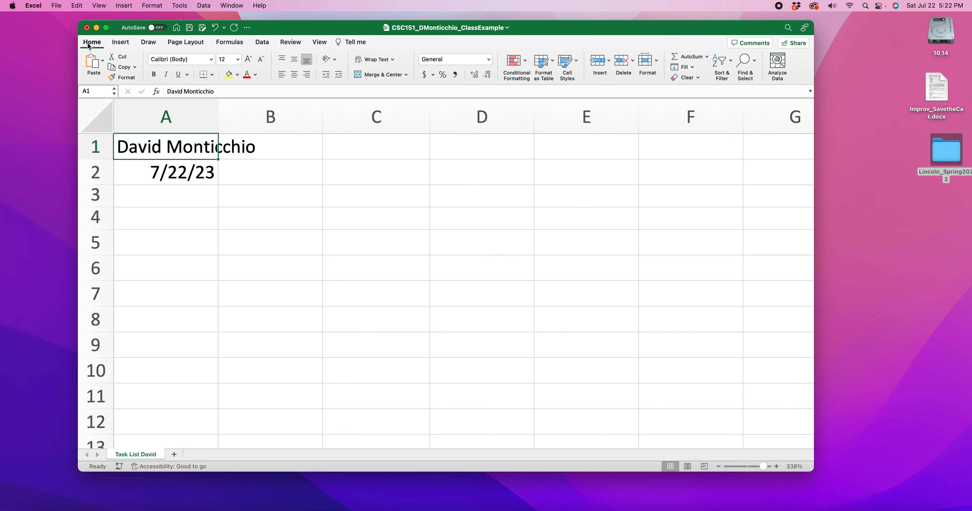
Step: Collapse and expand the ribbon several times, leaving it expanded on the Home commands
left_click(89, 44)
left_click(89, 44)
left_click(89, 45)
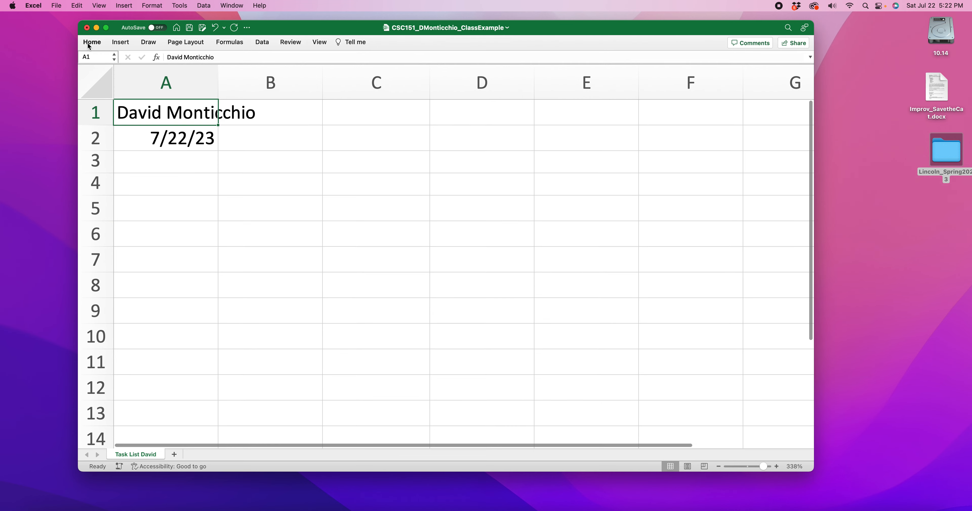
left_click(89, 45)
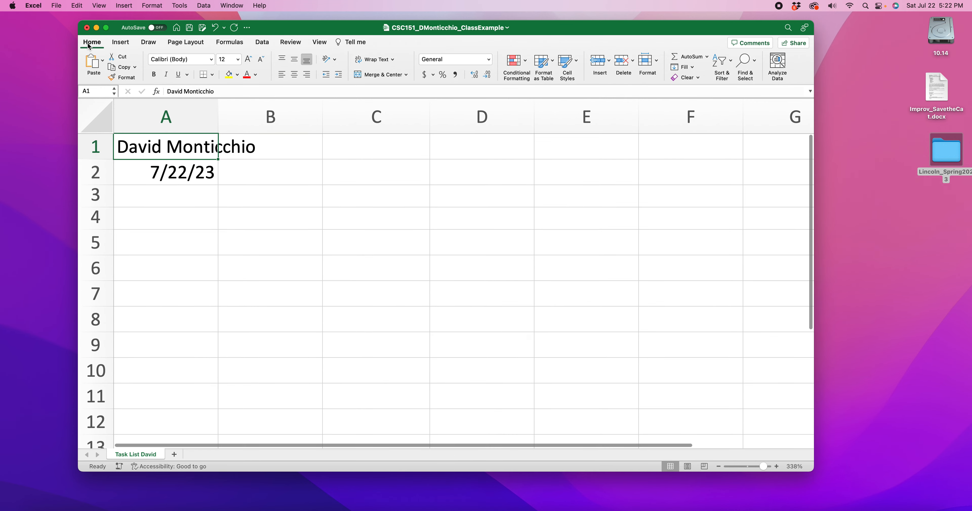
left_click(89, 44)
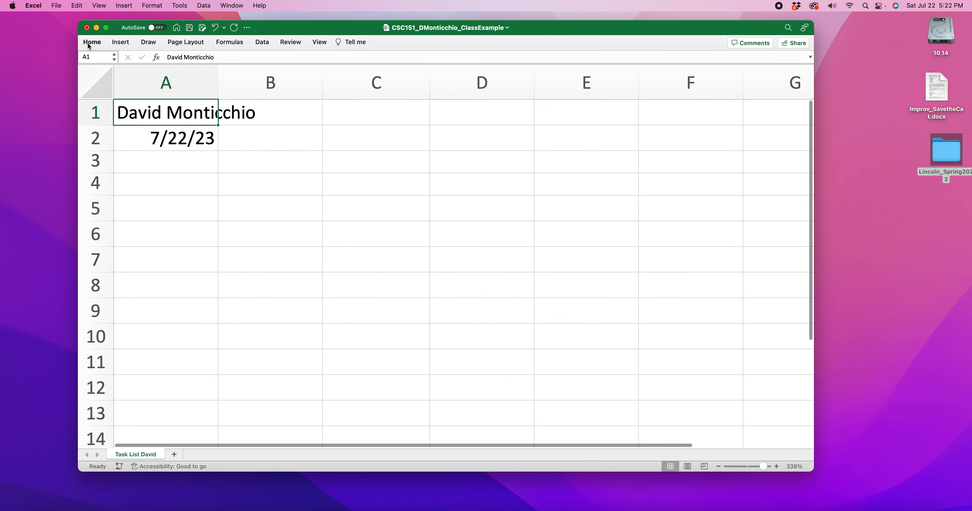
left_click(90, 45)
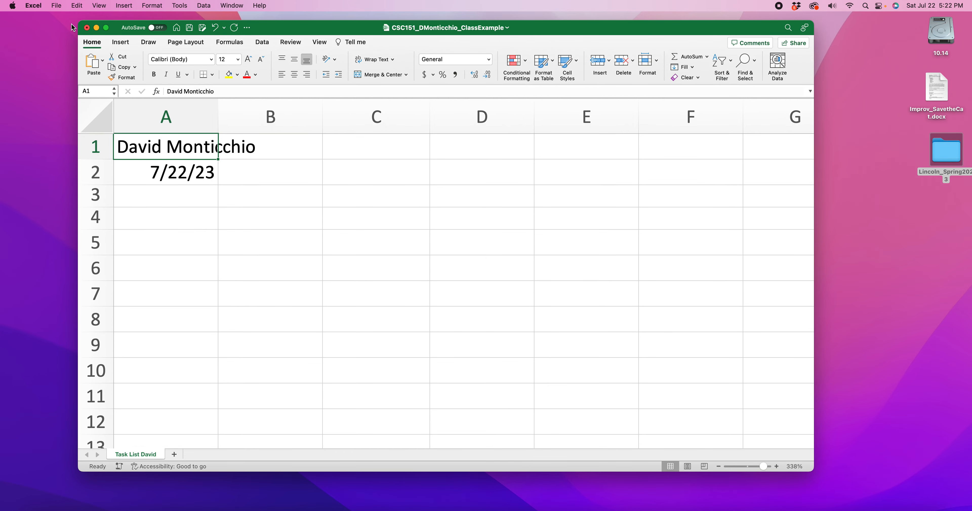
Step: Examine the Ribbon & Toolbar preferences, including the popular commands, Developer groups and tab categories, and close the preferences without making changes
left_click(39, 4)
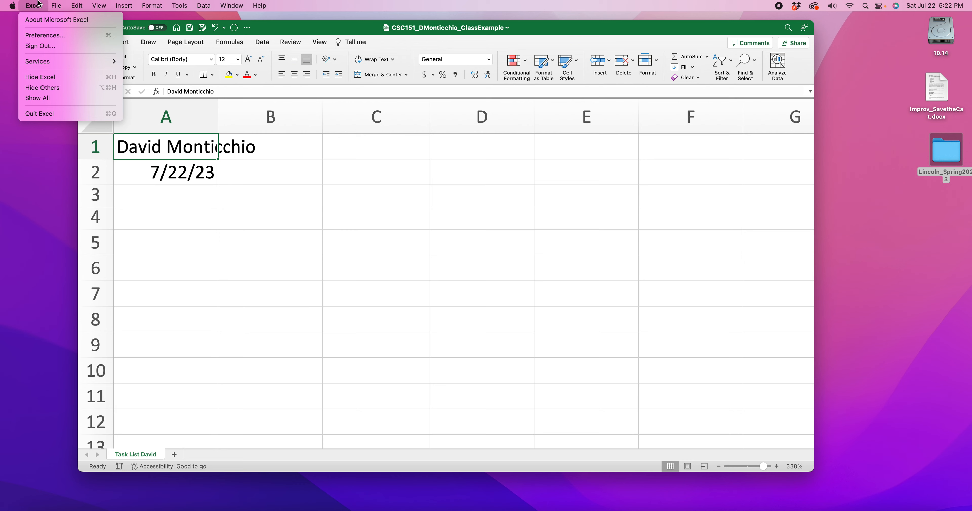
left_click(45, 36)
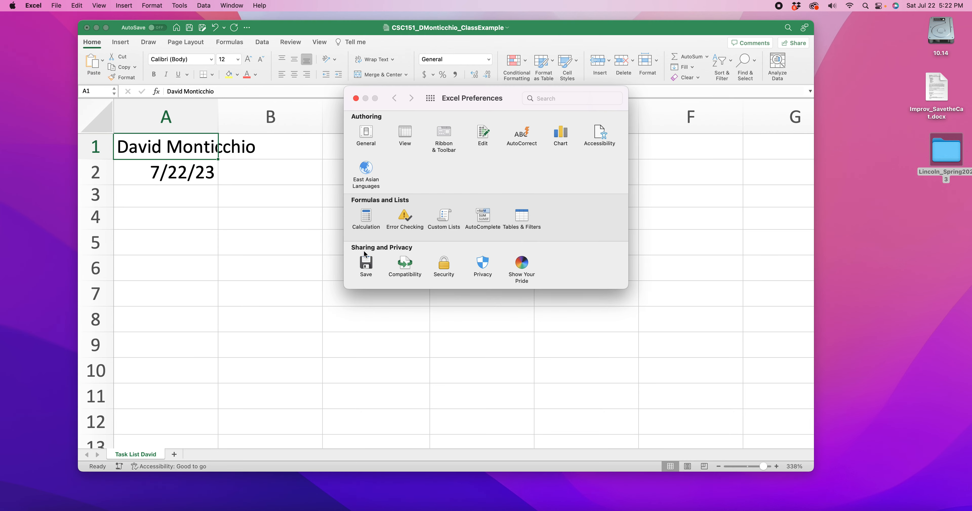
left_click(443, 132)
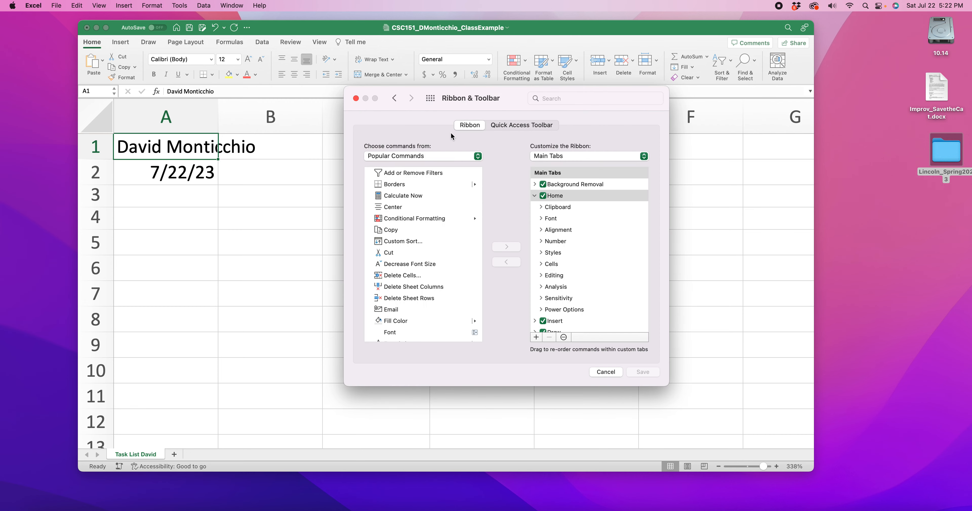
scroll(468, 226, "down", 10)
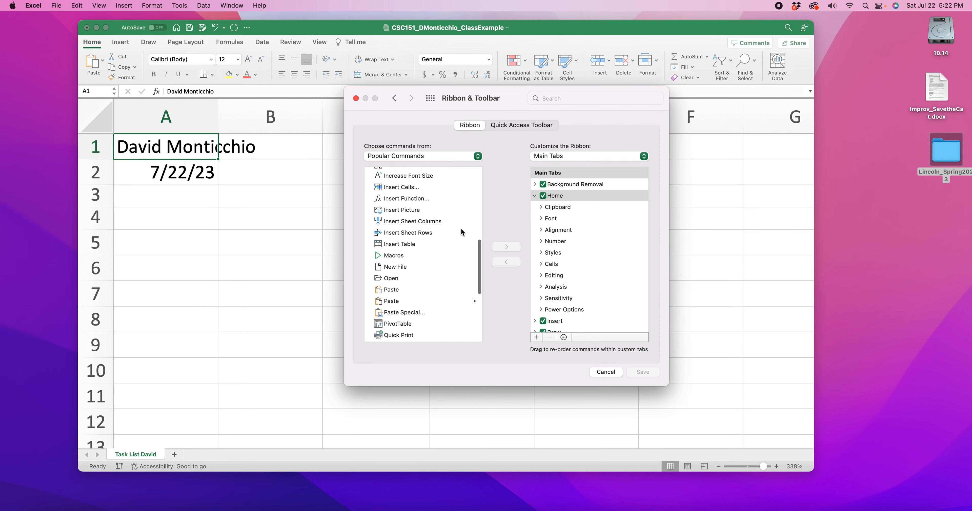
scroll(462, 231, "down", 2)
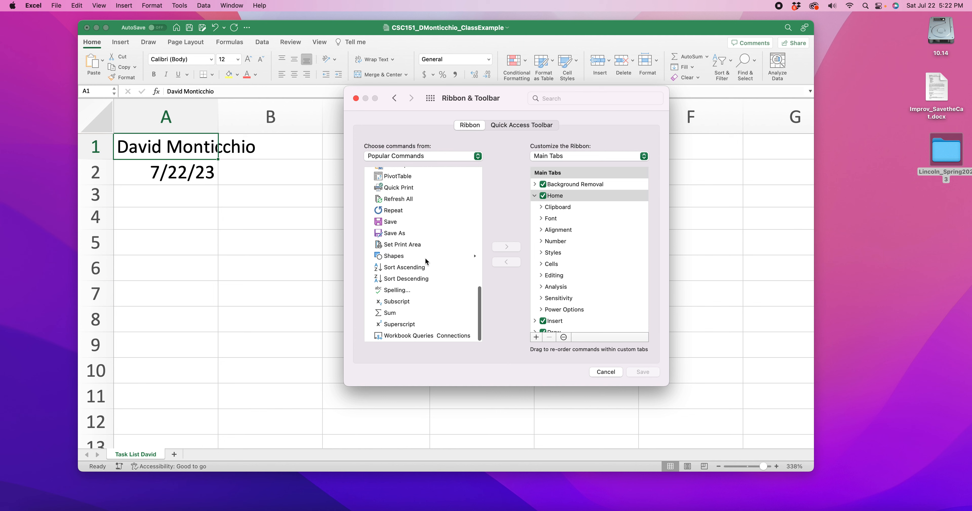
scroll(567, 219, "down", 4)
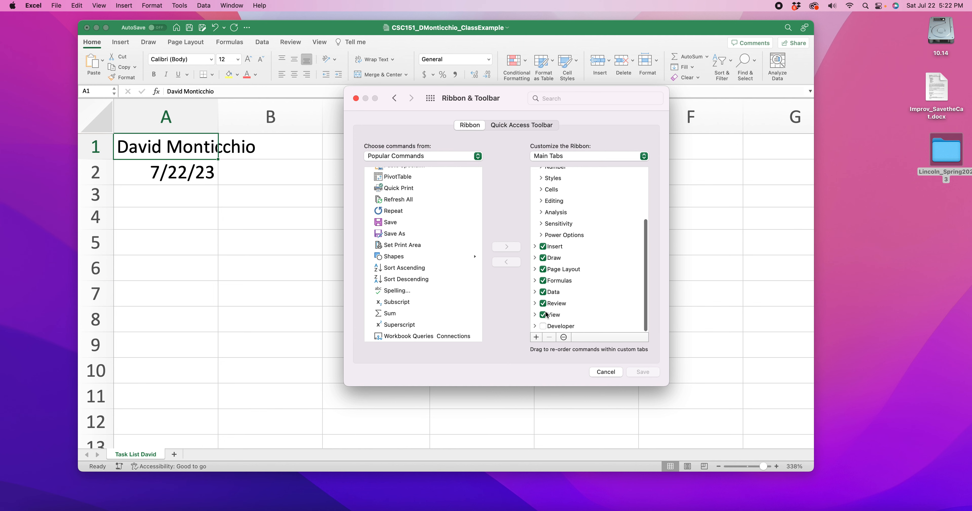
left_click(535, 327)
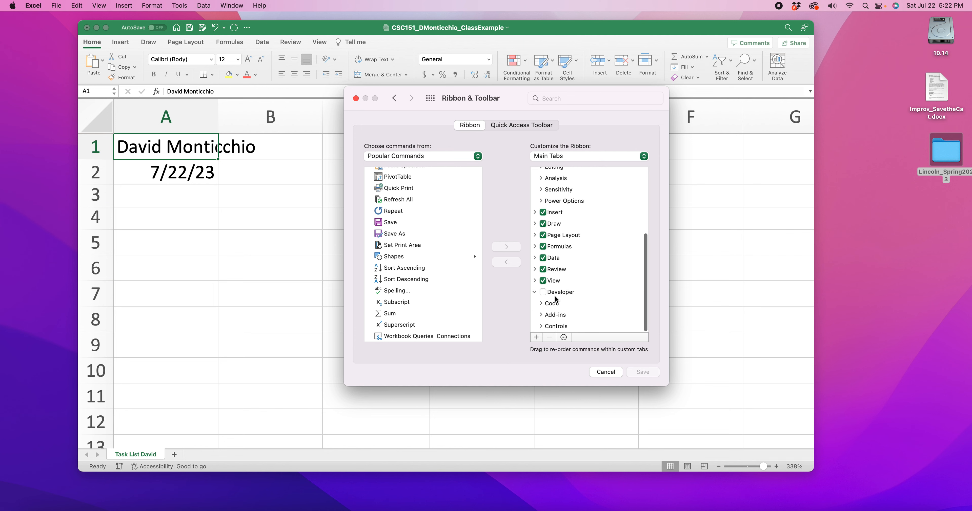
scroll(546, 287, "up", 5)
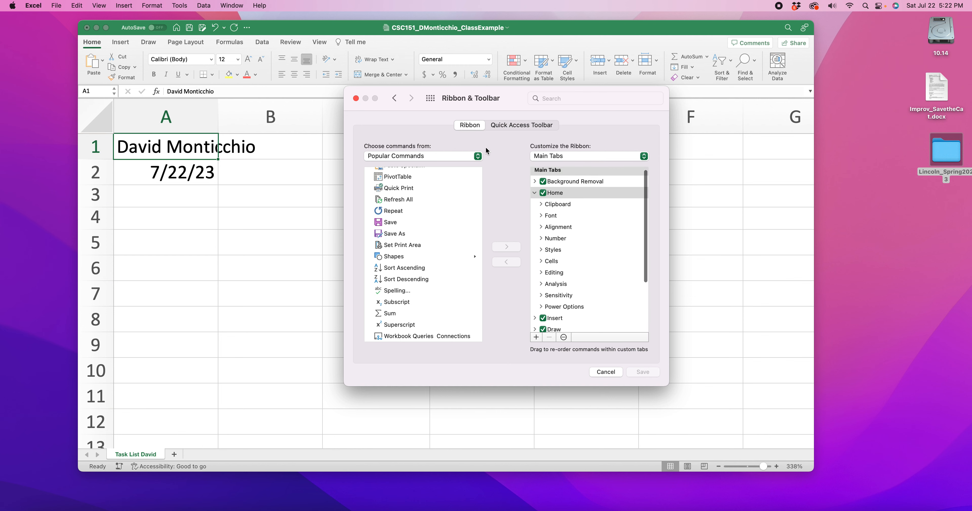
left_click(629, 157)
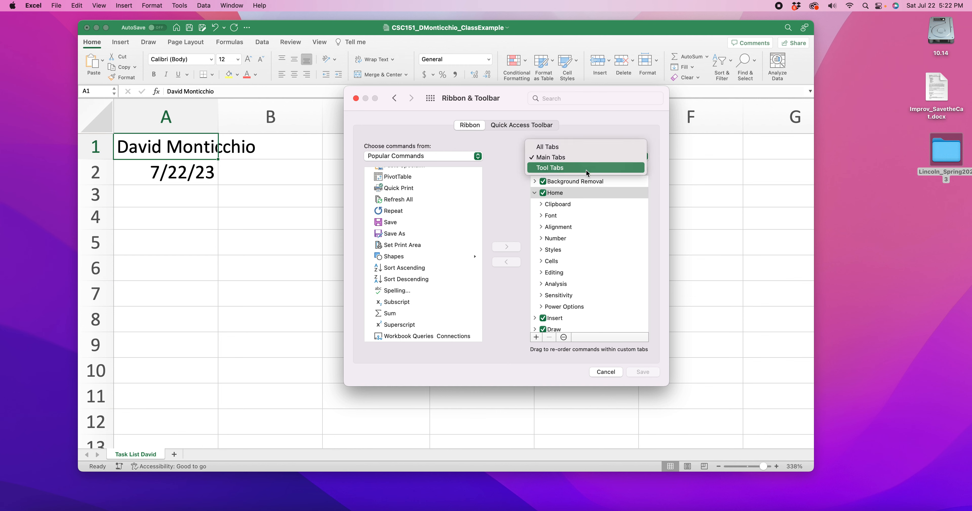
left_click(460, 155)
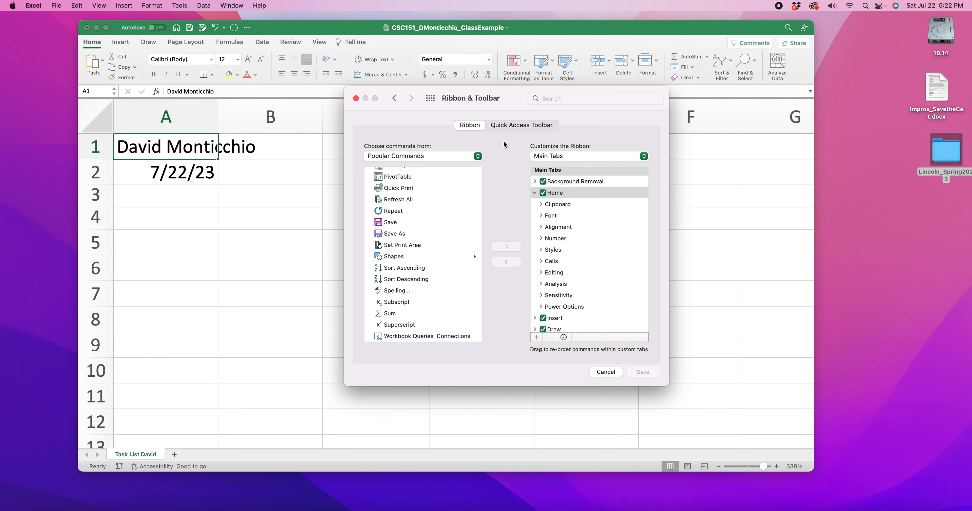
left_click(605, 372)
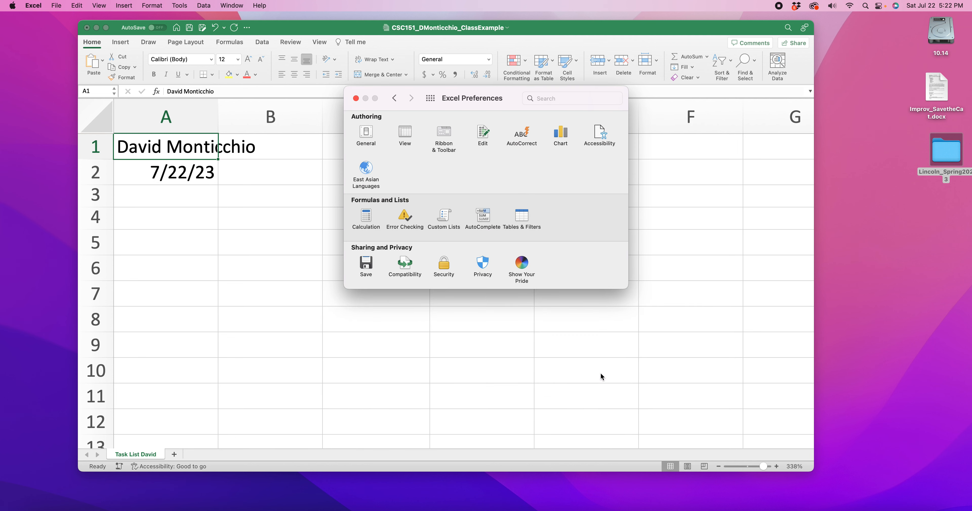
left_click(355, 98)
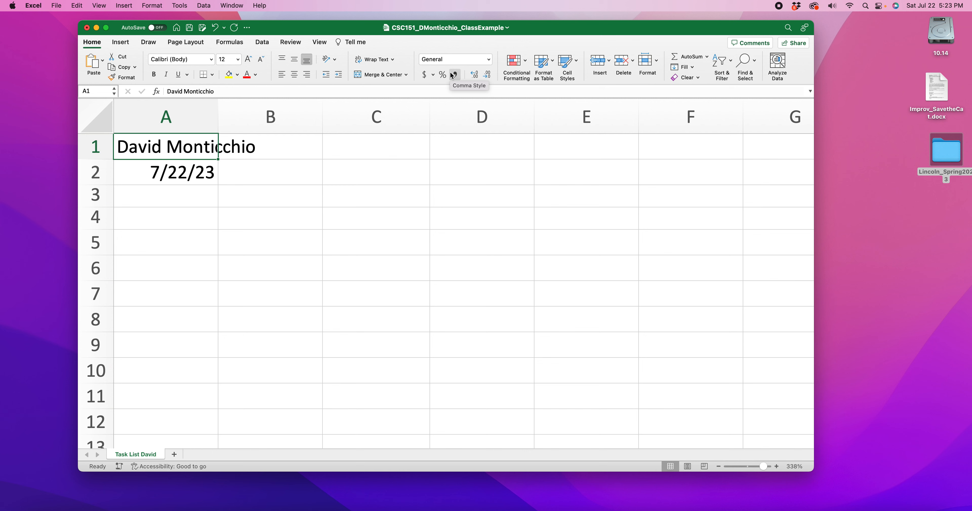
Step: Select cell B4, review the title placement in the sample task list in Firefox, and return to the Excel workbook
left_click(275, 212)
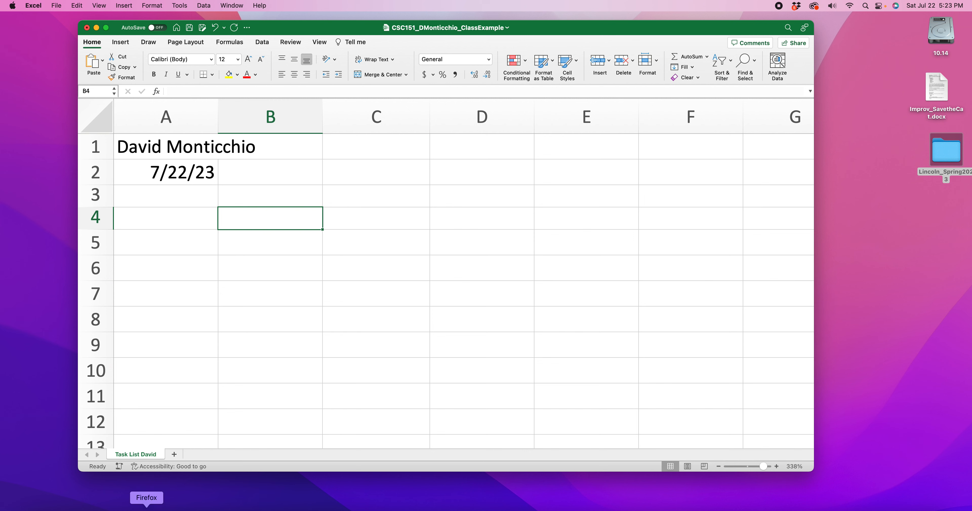
left_click(146, 508)
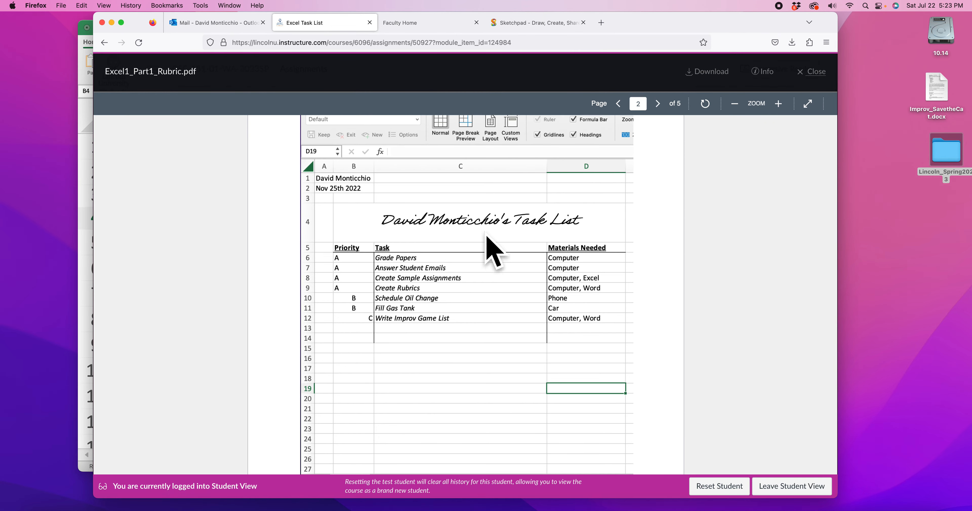
left_click(112, 23)
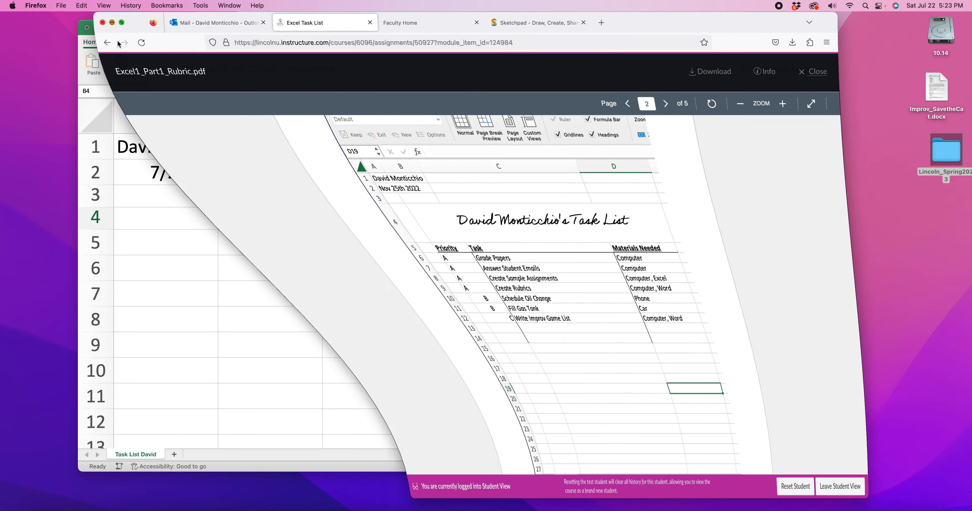
left_click(227, 210)
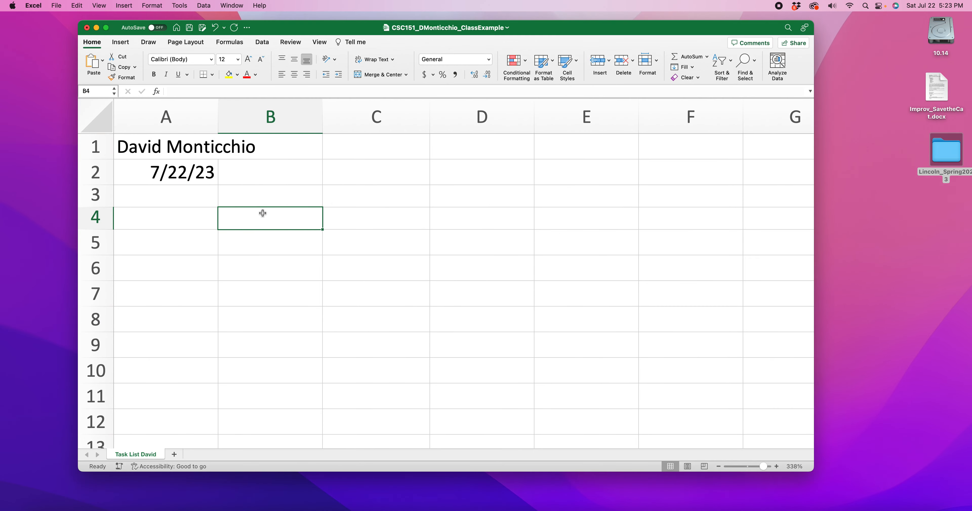
Step: Enter a title in cell B4 made of the owner's full name in possessive form followed by "Task List"
type("Davd")
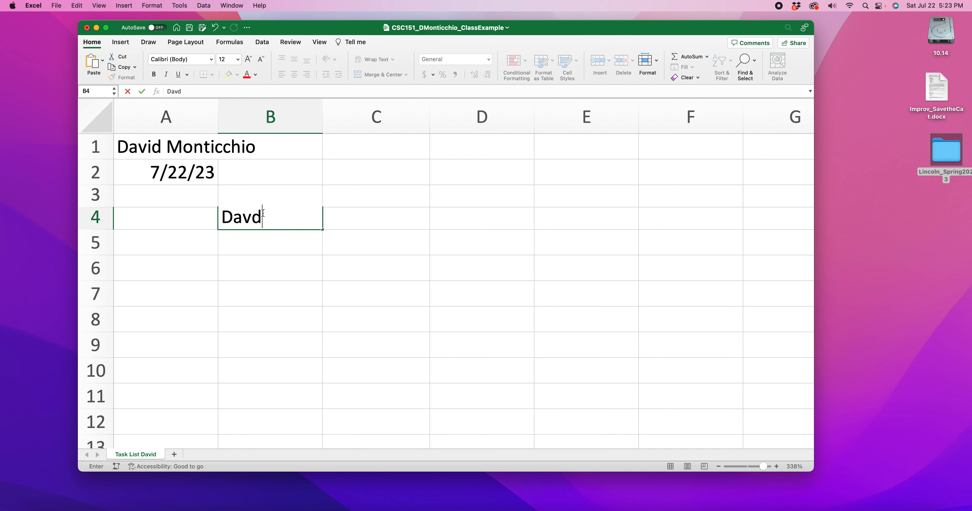
key("BackSpace")
type("id Monticchio's ta")
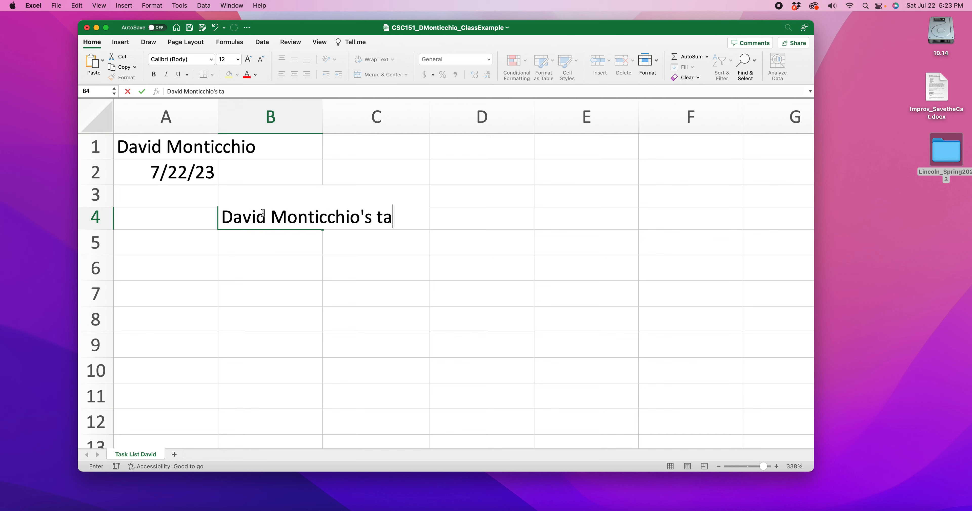
type("sk List")
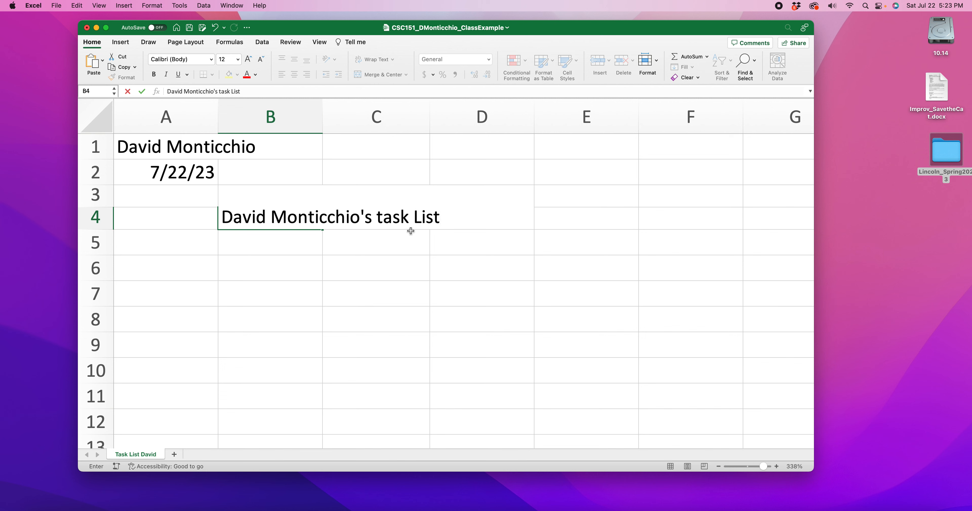
left_click_drag(376, 217, 386, 217)
type("T")
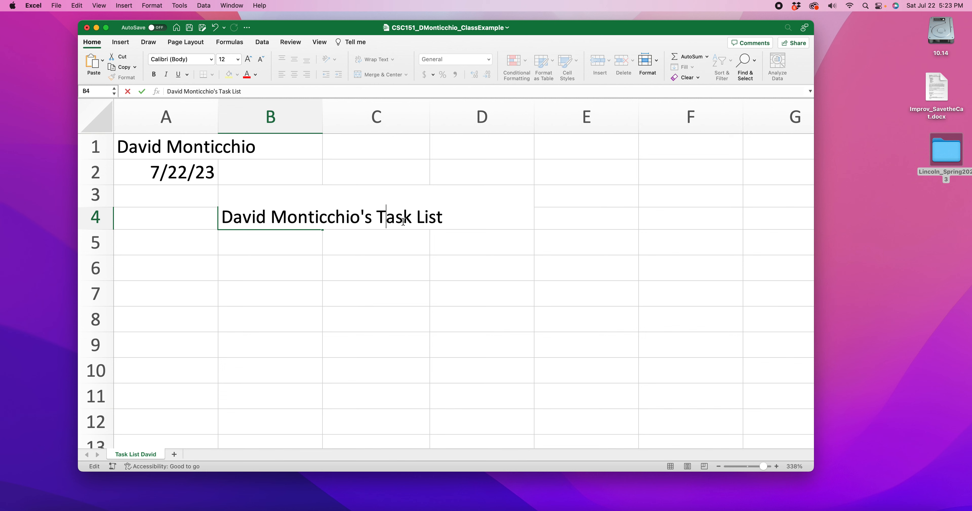
left_click(340, 241)
Step: Check cells B4, C4 and D4 individually to see which cell actually holds the title text
left_click(316, 223)
left_click(428, 223)
left_click(453, 223)
left_click(369, 222)
left_click(294, 220)
left_click(363, 218)
left_click(453, 229)
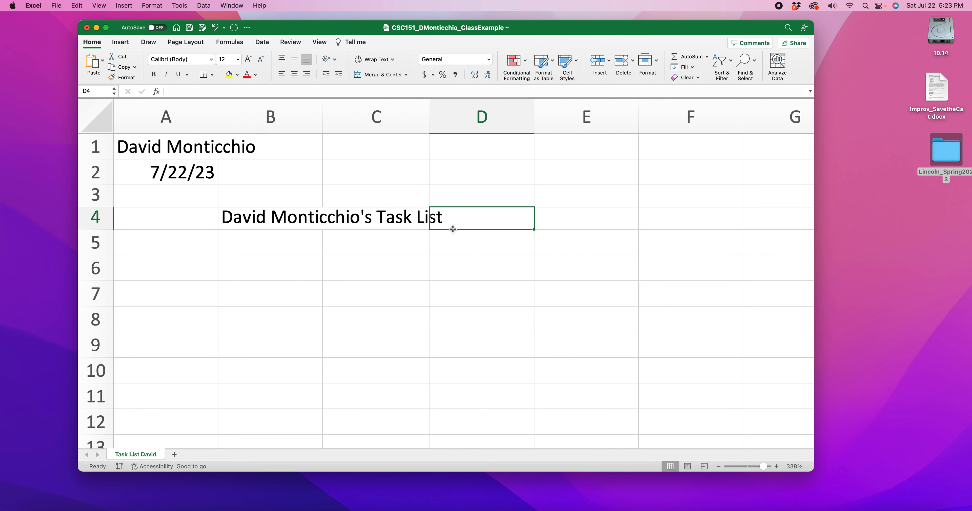
left_click(358, 271)
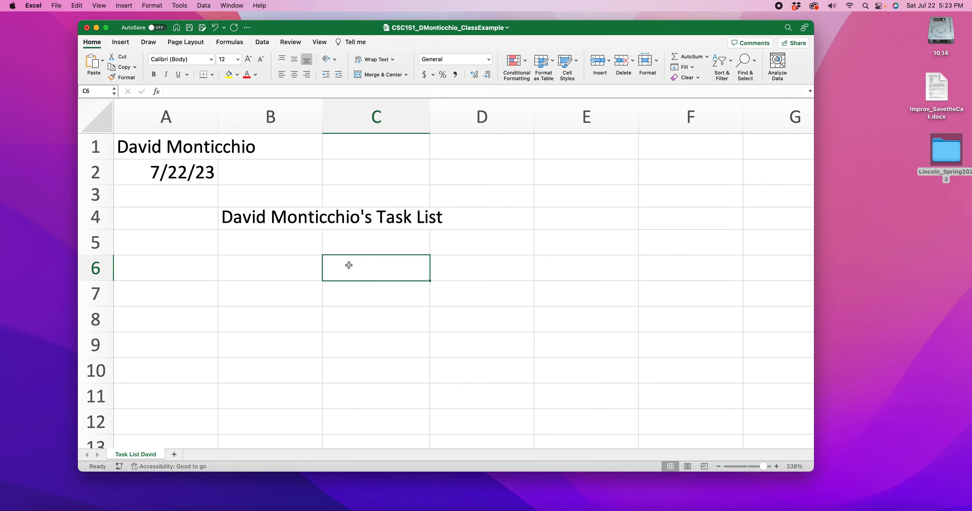
Step: Select the range B4:D4 spanned by the title twice, and return to cell B4 alone
left_click_drag(268, 218, 470, 220)
left_click(290, 237)
left_click_drag(293, 225, 465, 220)
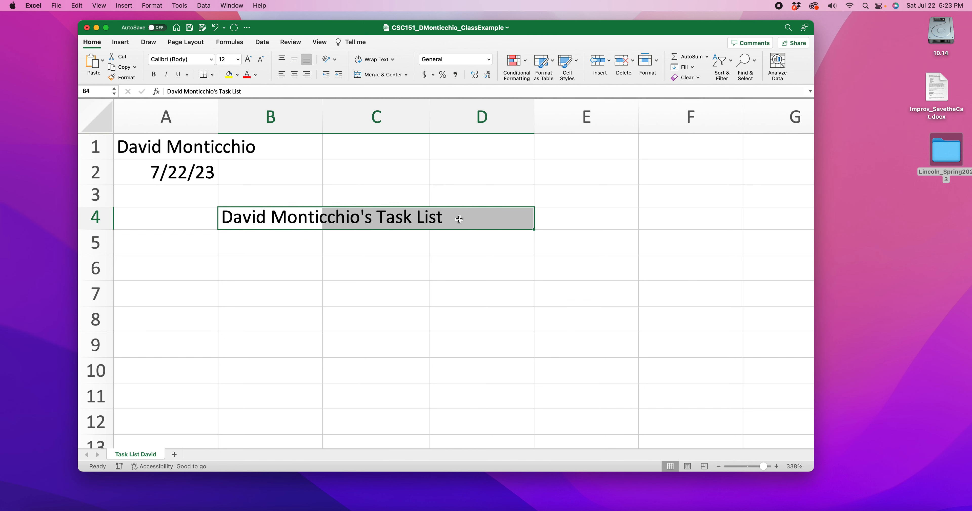
left_click(255, 237)
left_click(252, 224)
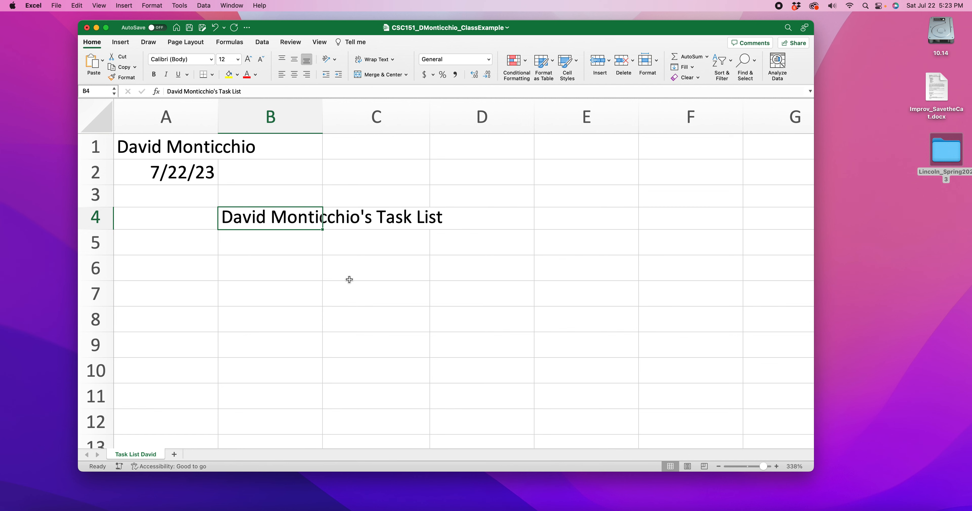
Step: Extend and shrink the selection from B4 across neighbouring columns and rows, and select the range B6:D6
key("shift+Right")
key("shift+Right")
key("shift+Right")
key("shift+Right")
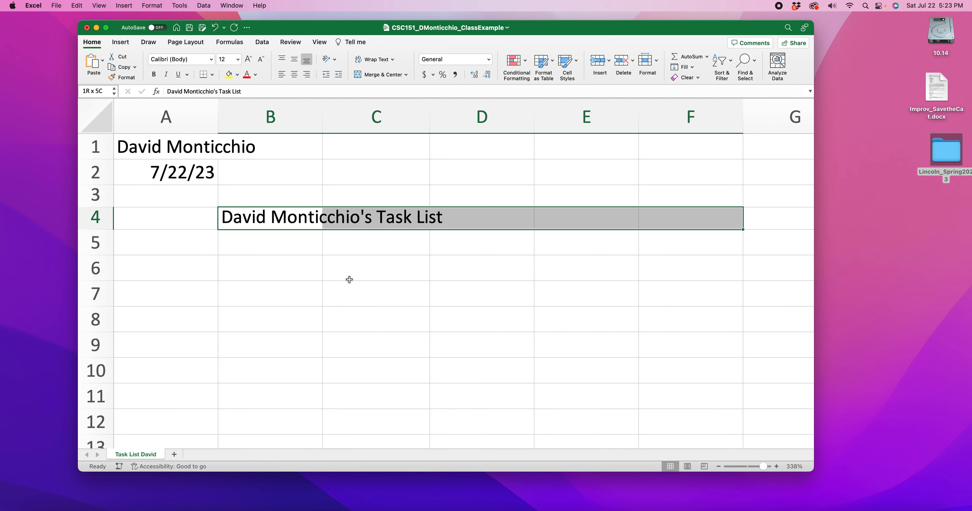
key("shift+Right")
key("shift+Left")
key("shift+Left")
key("shift+Left")
key("shift+Left")
key("shift+Left")
key("shift+Left")
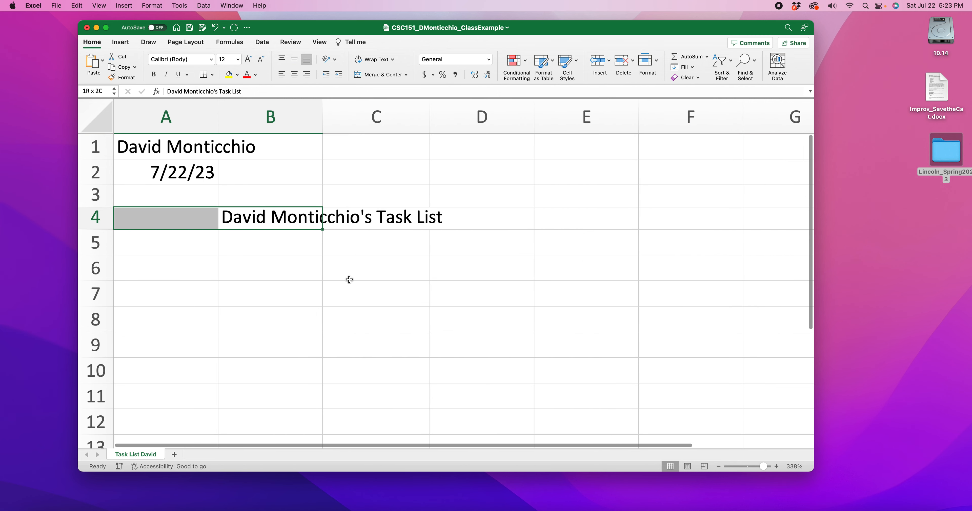
key("shift+Right")
key("shift+Down")
key("shift+Down")
key("shift+Down")
key("shift+Up")
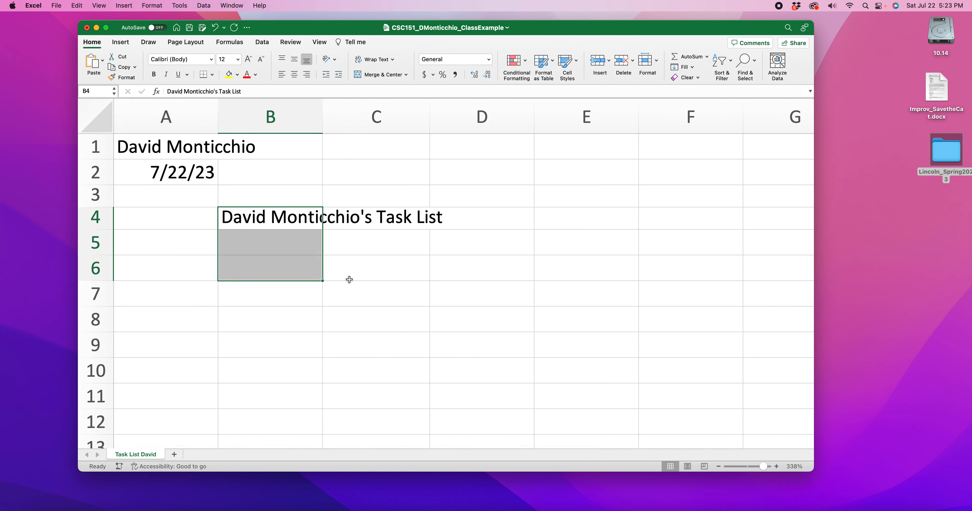
key("shift+Up")
key("shift+Up")
key("shift+Right")
key("shift+Right")
left_click_drag(305, 260, 434, 271)
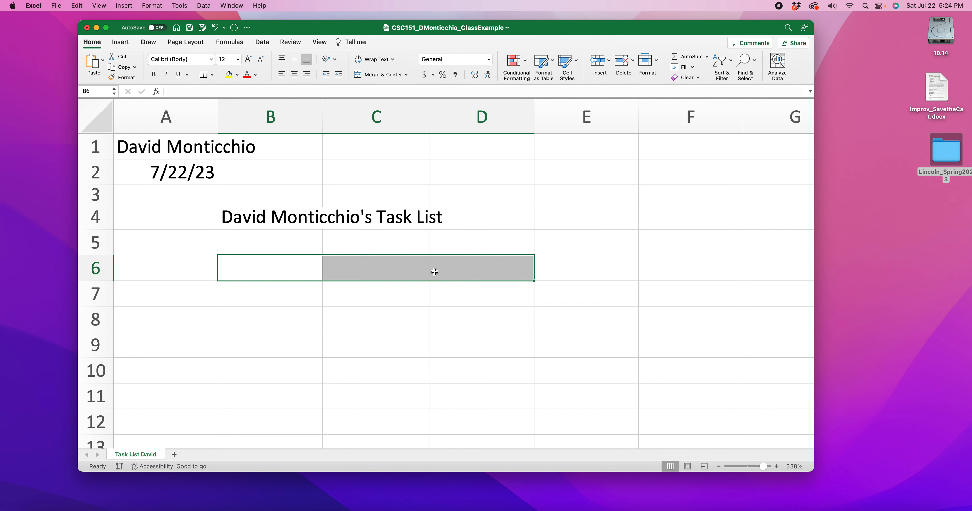
Step: Merge and center the title across cells B4 to D4
left_click(260, 218)
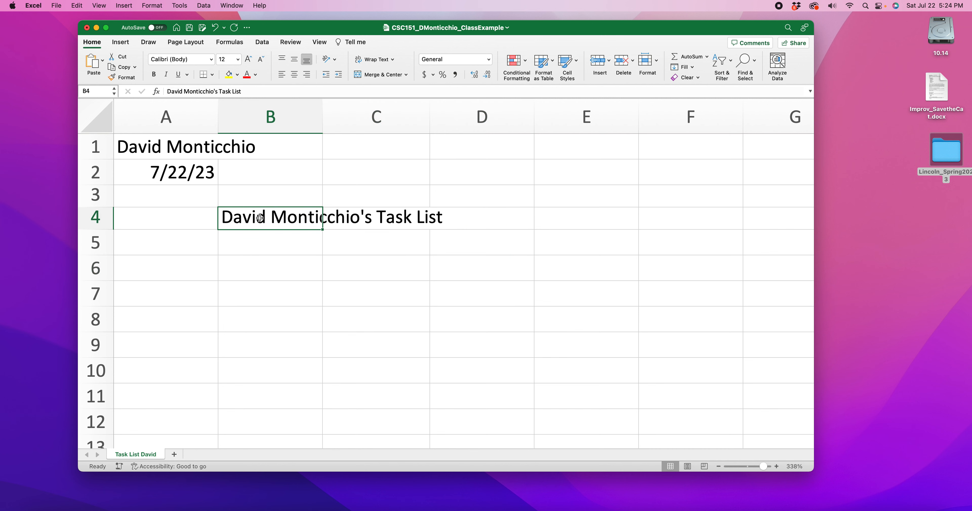
key("shift+Right")
key("shift+Right")
scroll(260, 223, "right", 1)
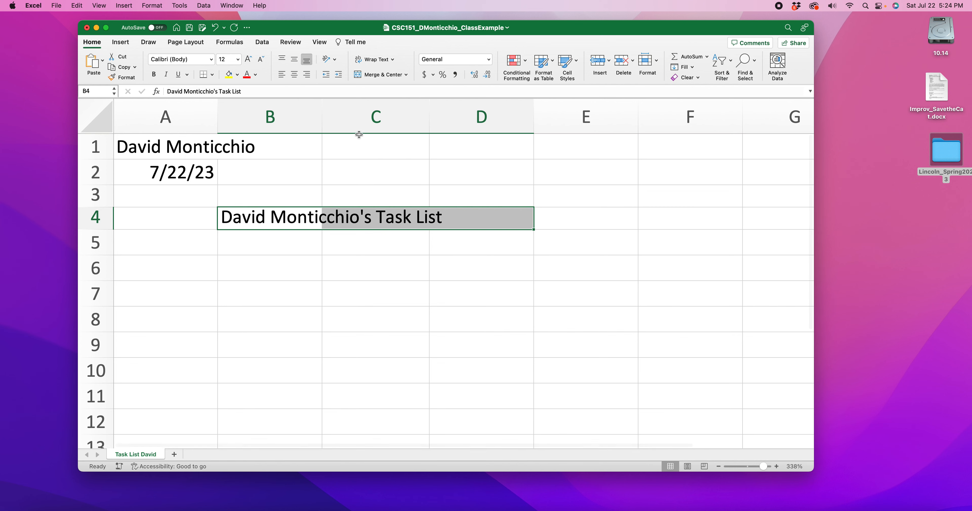
left_click(381, 75)
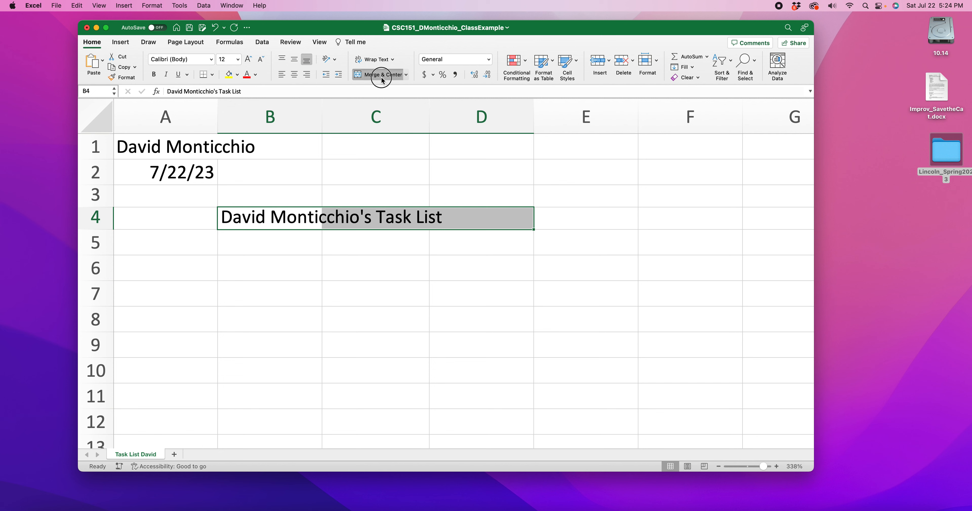
left_click(276, 233)
left_click(332, 218)
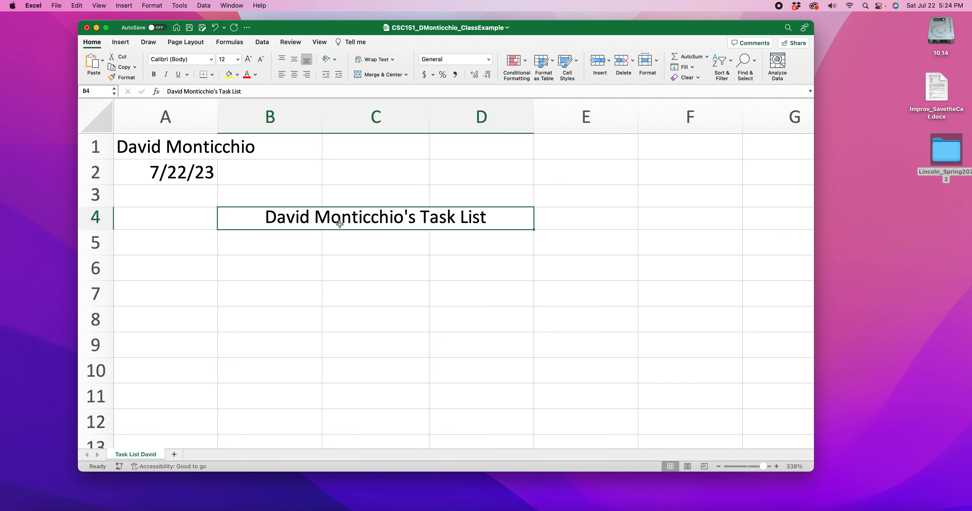
Step: Unmerge the title cells and select B4, C4 and D4 separately and as one range
left_click(377, 76)
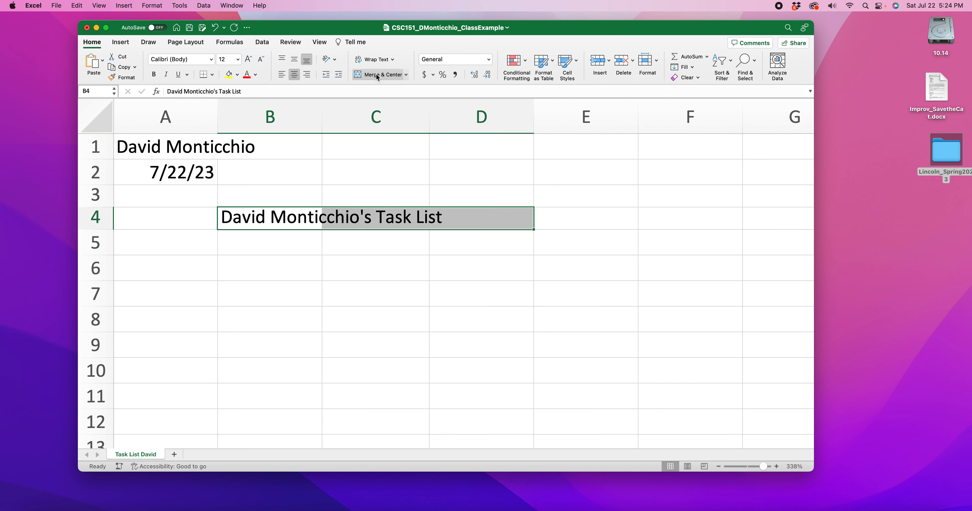
left_click(265, 319)
left_click(275, 221)
left_click(373, 223)
left_click(462, 223)
left_click_drag(246, 228, 481, 219)
Step: Enter the sample numbers 1, 2 and 2 in cells C7, D7 and E7
left_click(378, 308)
left_click(367, 296)
double_click(367, 296)
type("1")
left_click_drag(430, 295, 446, 300)
type("2")
left_click(576, 291)
type("2")
left_click(417, 298)
type("1")
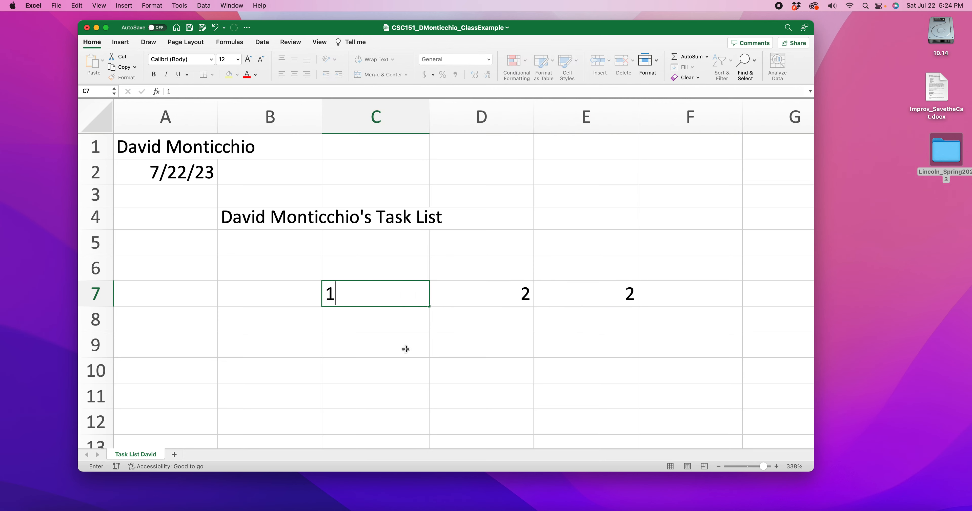
left_click(404, 347)
Step: Merge and center cells C7 to E7, accepting that only the upper-left value is kept
left_click(475, 329)
left_click_drag(425, 295, 592, 294)
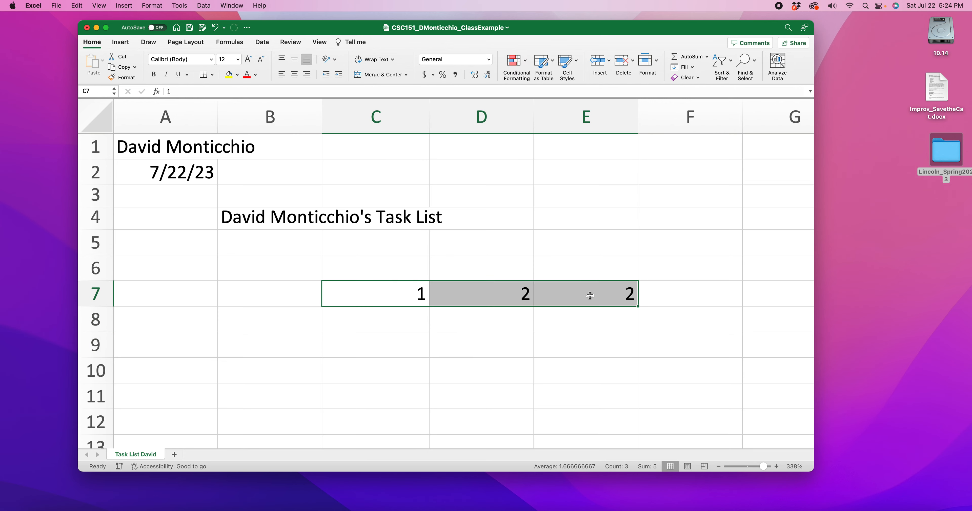
left_click(381, 75)
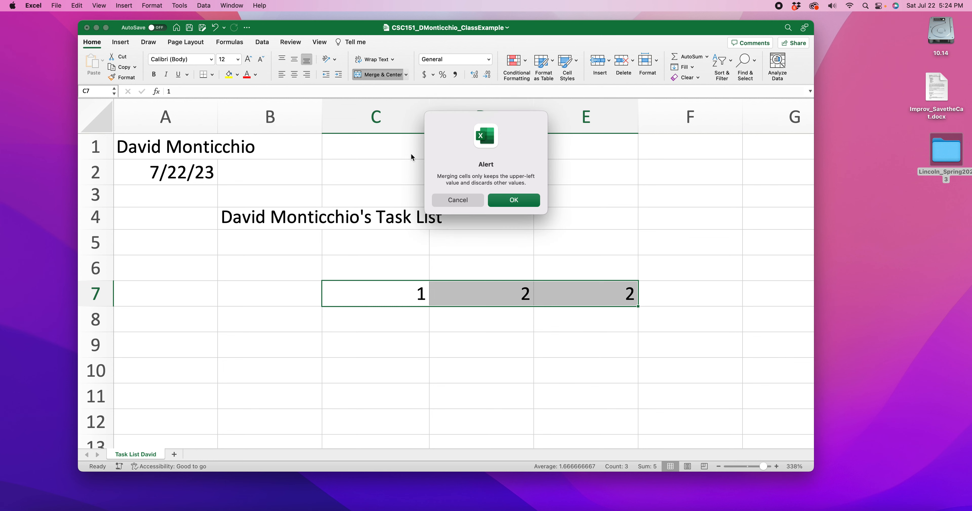
left_click_drag(508, 177, 539, 177)
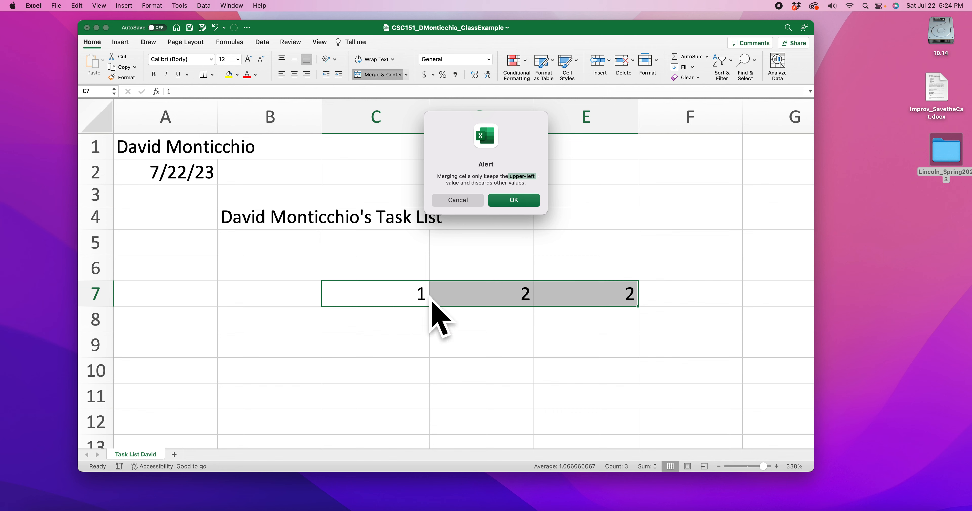
left_click(524, 199)
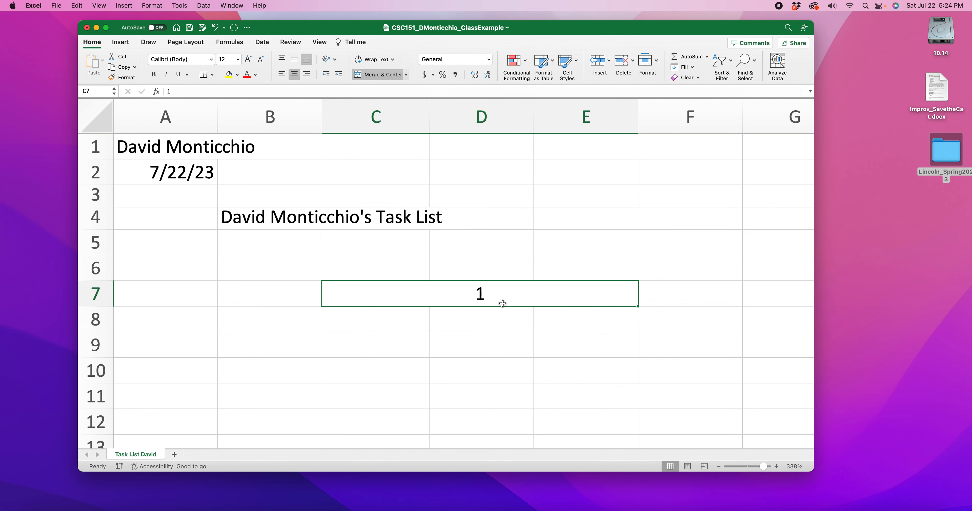
left_click(561, 337)
Step: Unmerge cells C7 to E7 and clear the remaining sample number from C7
left_click(506, 294)
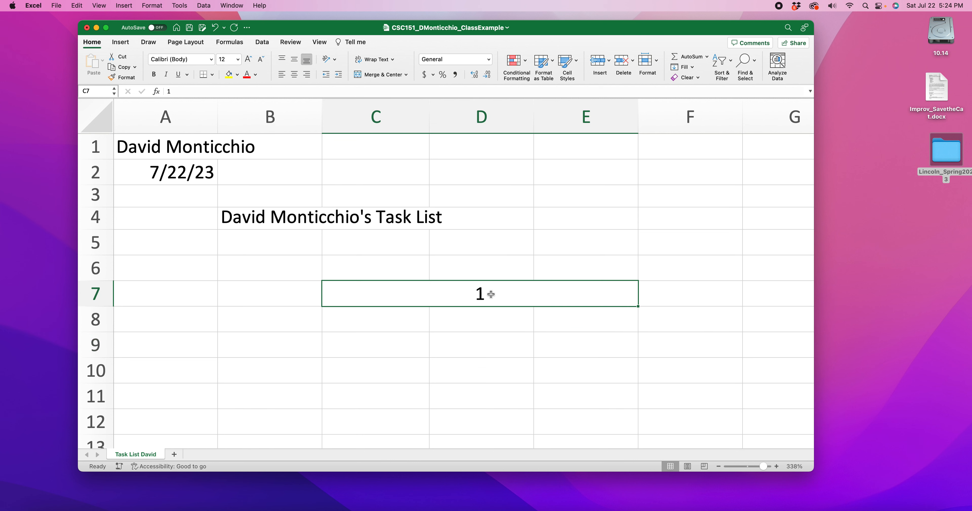
left_click(391, 77)
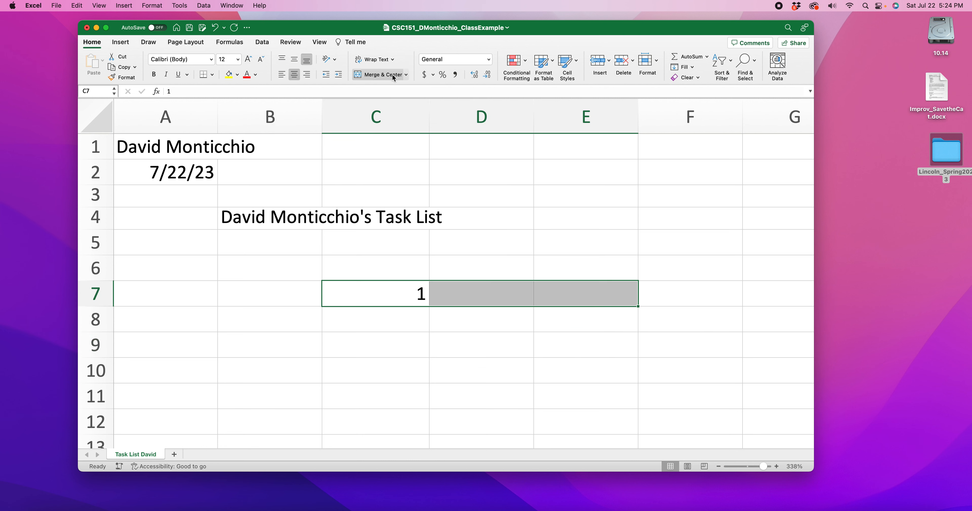
left_click(494, 344)
left_click(398, 292)
Step: Merge and center the task list title across cells B4 to D4
left_click_drag(294, 226, 516, 217)
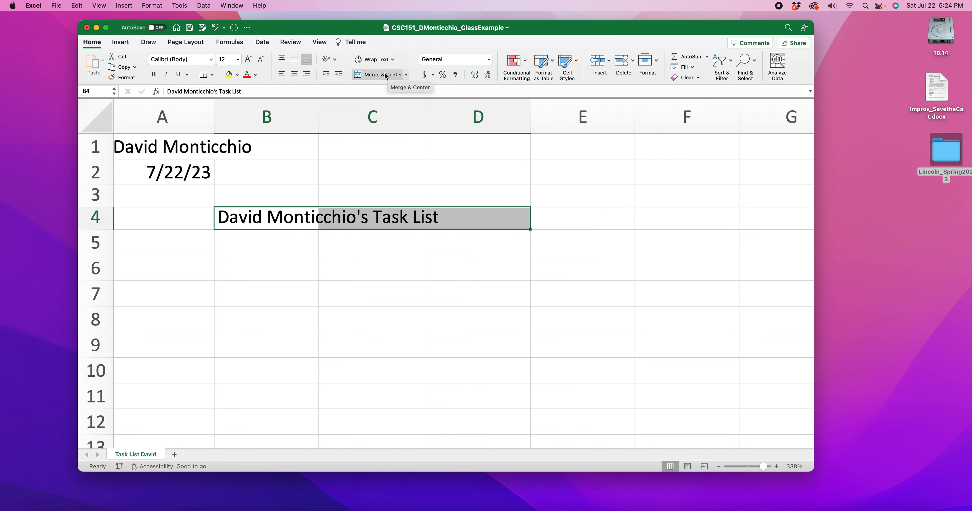
left_click(291, 251)
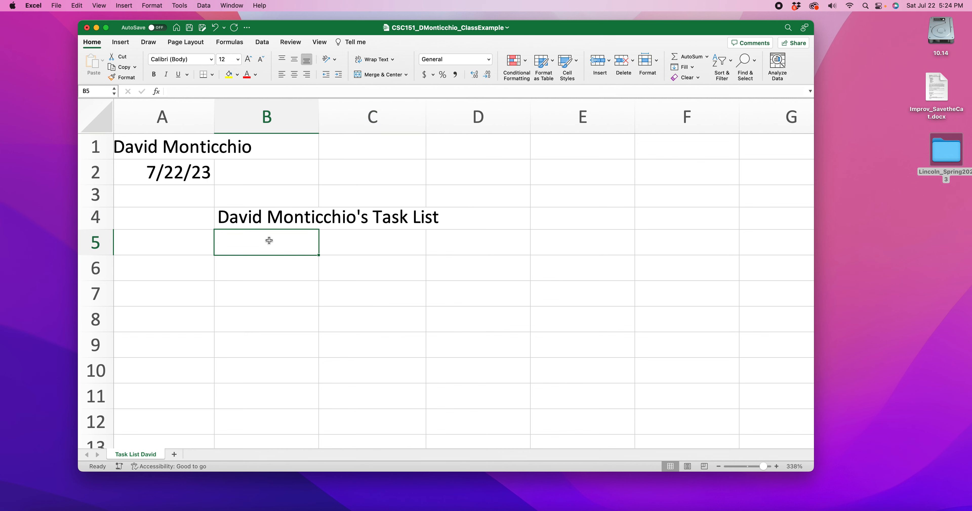
left_click(255, 218)
left_click(462, 211, "shift")
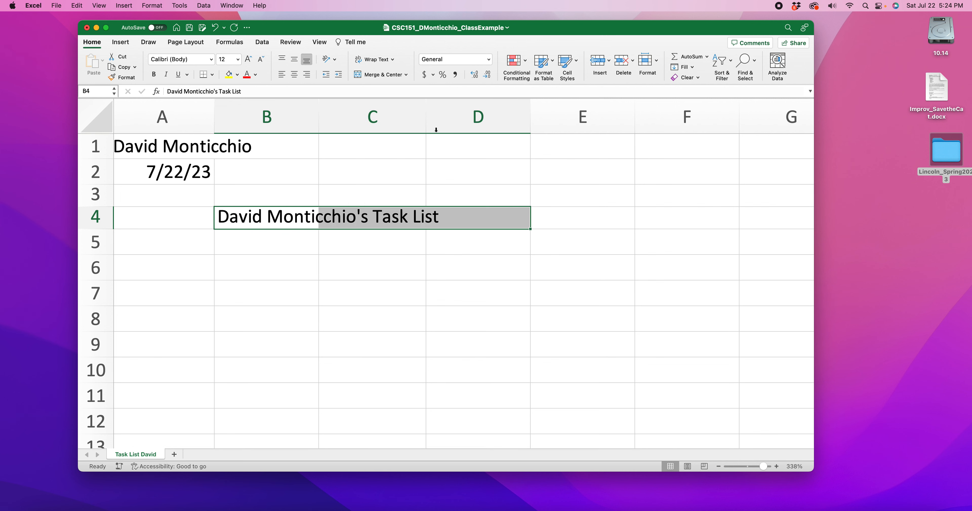
left_click(383, 76)
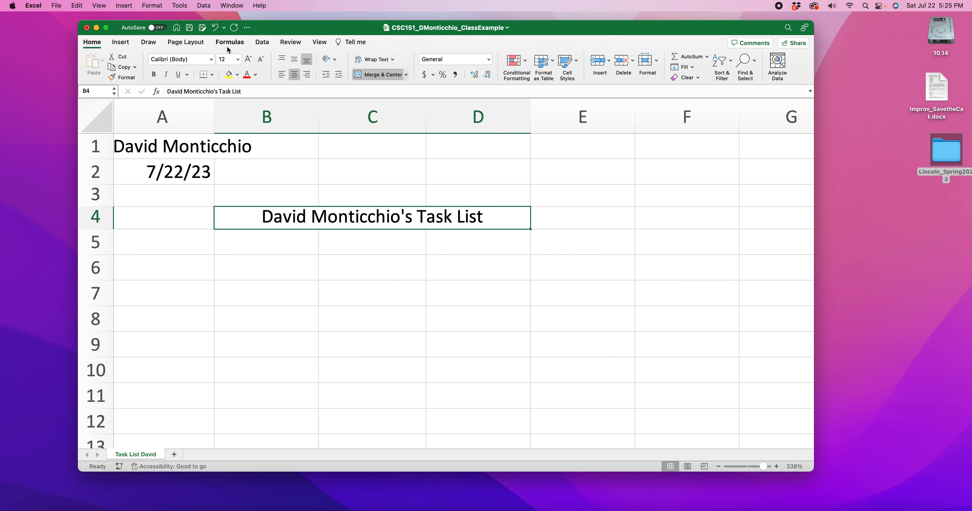
Step: Set the font of the merged title in row 4 to Baguet Script
left_click(211, 60)
scroll(207, 195, "down", 10)
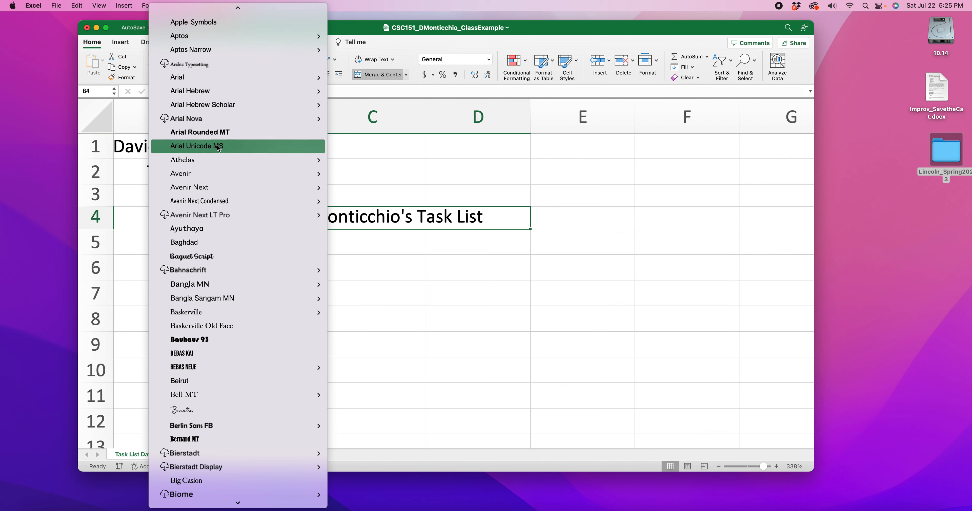
mouse_move(201, 163)
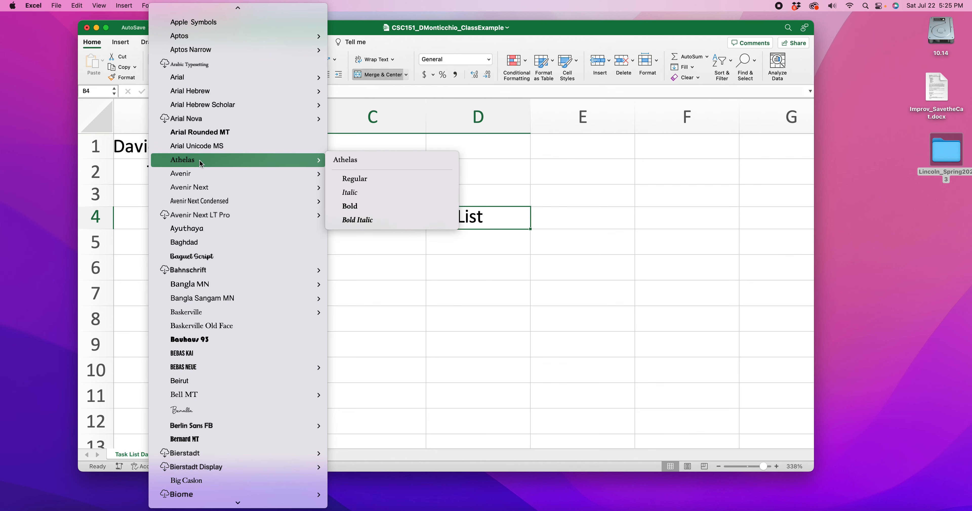
left_click(196, 257)
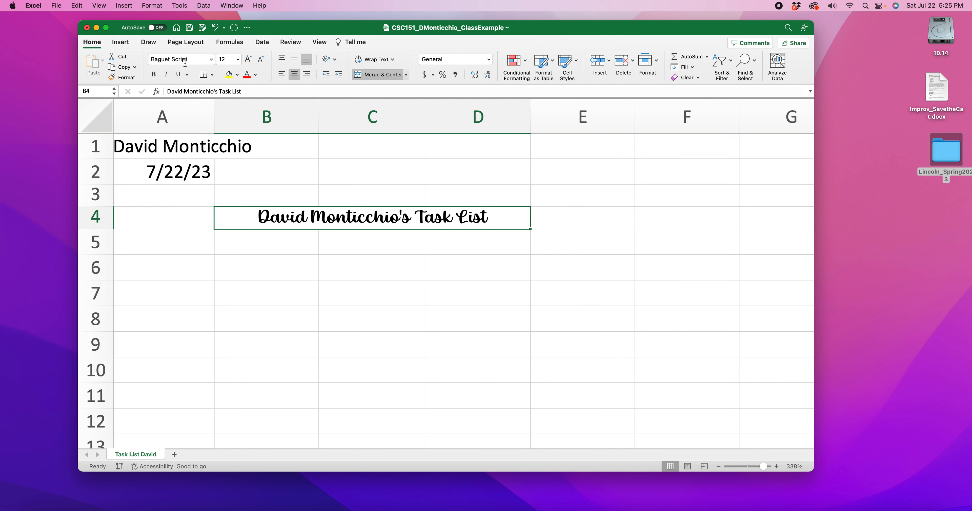
Step: Set the title's font size to 18, trying 24 before returning it to 18
left_click(239, 60)
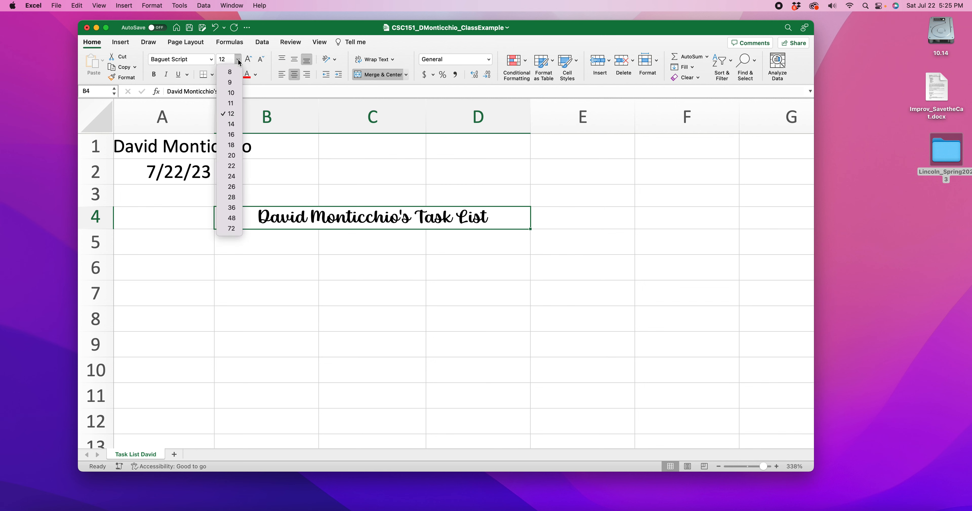
left_click(235, 148)
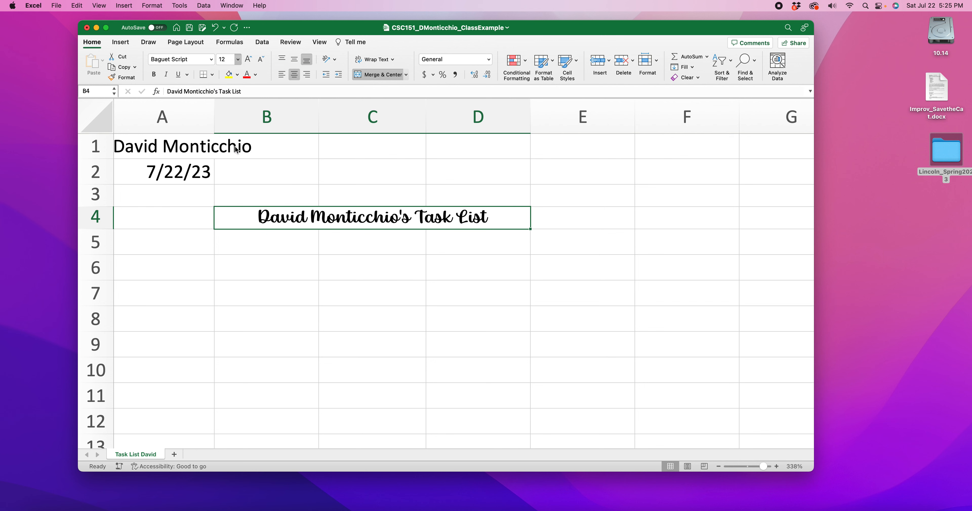
left_click(251, 61)
left_click(252, 61)
left_click(251, 61)
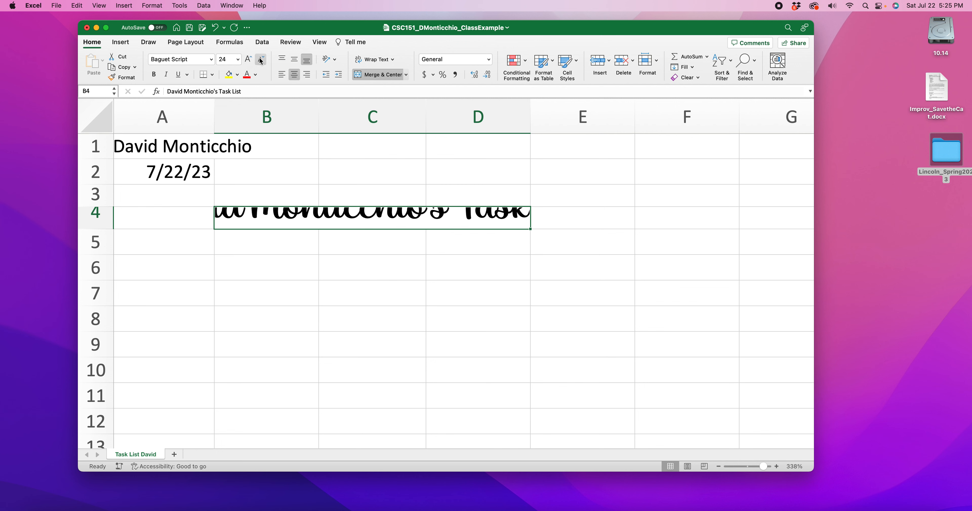
left_click(261, 59)
left_click(261, 59)
left_click(261, 60)
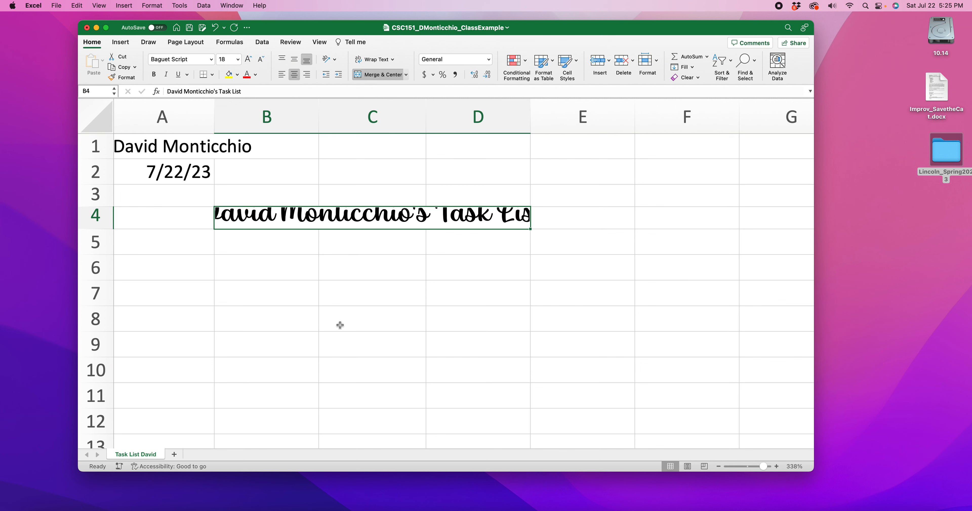
Step: Increase the height of row 4 until the enlarged title is no longer cut off vertically
left_click(280, 268)
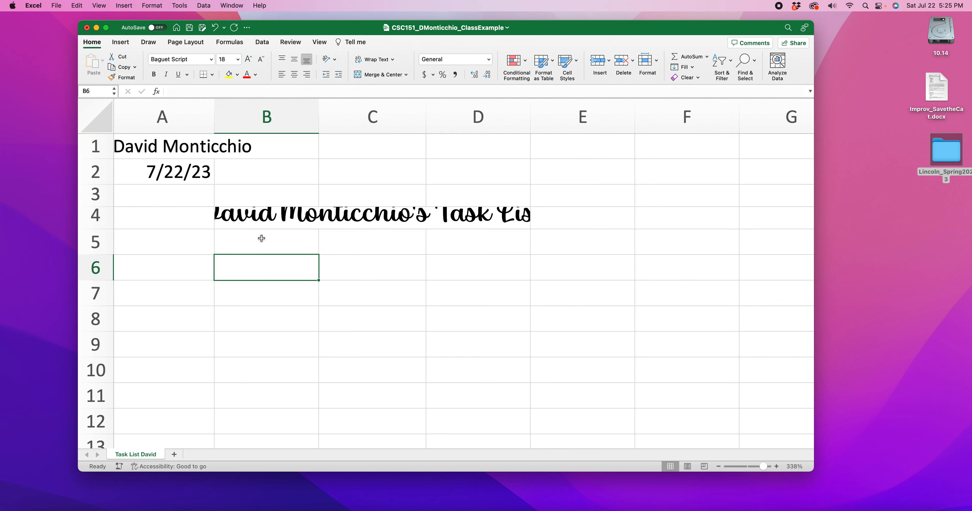
left_click(265, 220)
left_click(264, 260)
left_click(261, 219)
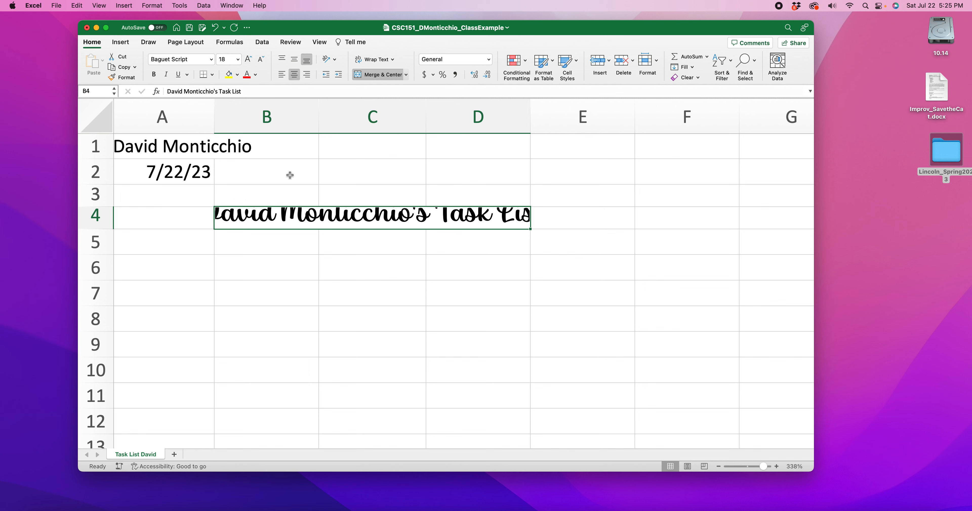
mouse_move(105, 229)
left_mouse_down()
mouse_move(106, 246)
mouse_move(112, 229)
left_mouse_up()
left_click_drag(103, 229, 104, 239)
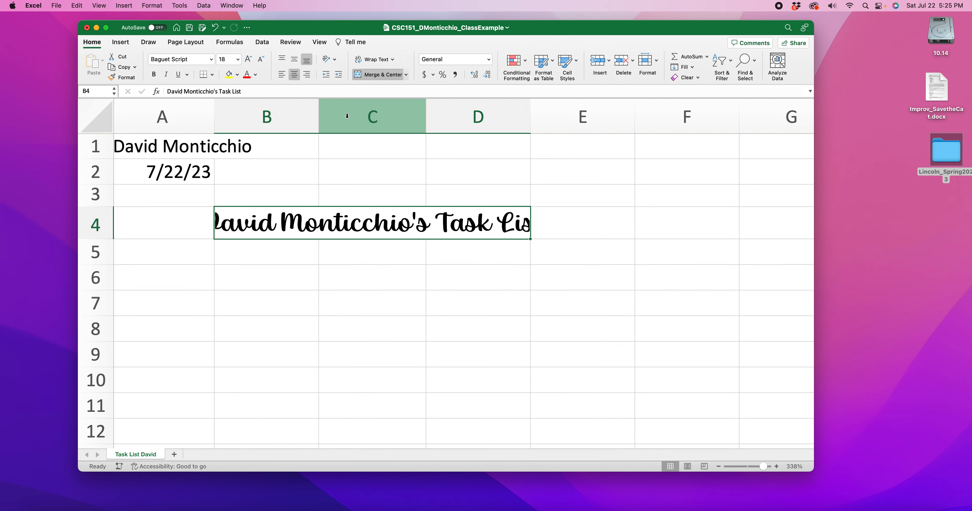
Step: Widen column C until the full title fits within the merged cells B4 to D4
left_click_drag(425, 113, 497, 111)
left_click(269, 116)
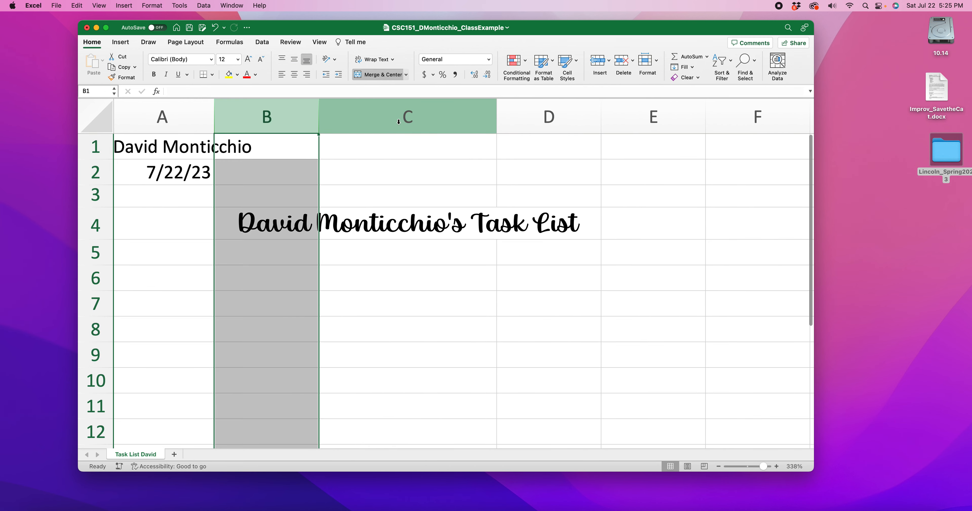
left_click(401, 115)
left_click(522, 119)
left_click(289, 230)
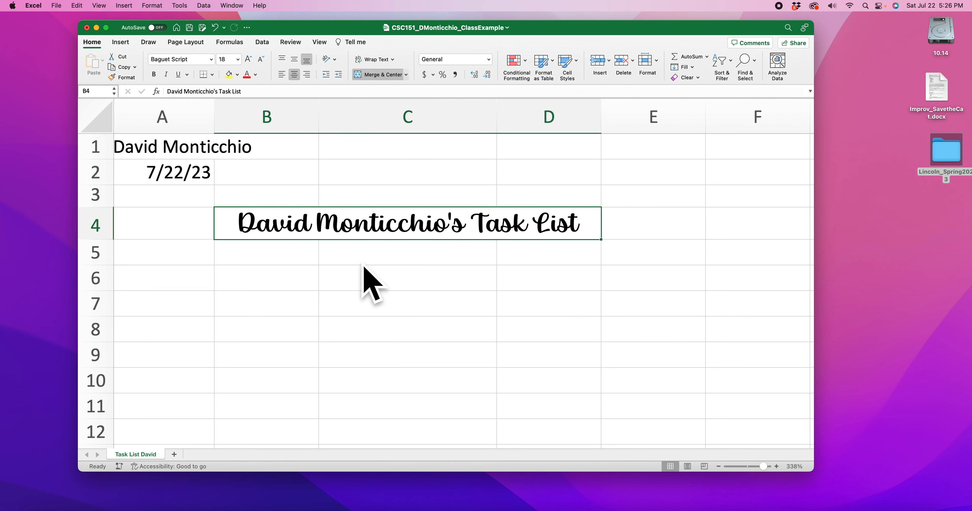
left_click(427, 274)
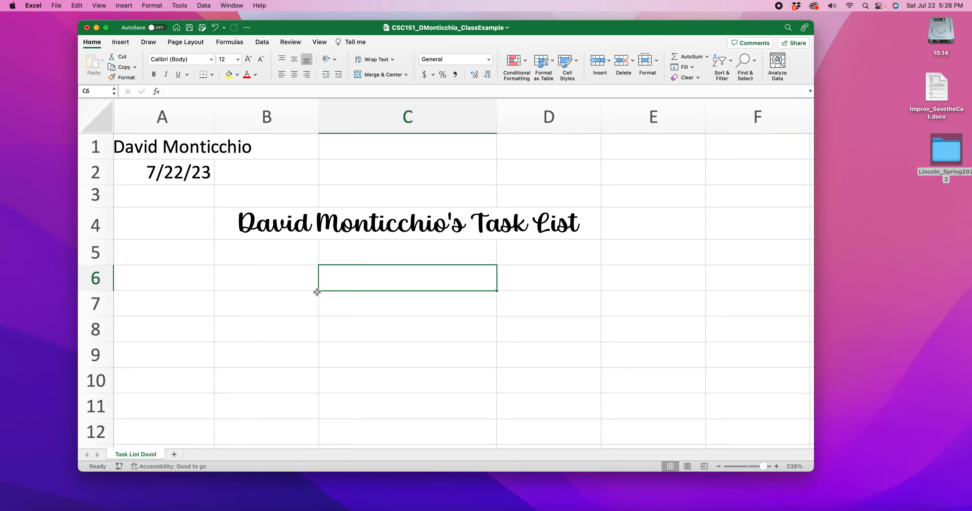
Step: Check the sample task list in the rubric PDF in Firefox, return to Excel and make row 4 about twice as tall
left_click(146, 510)
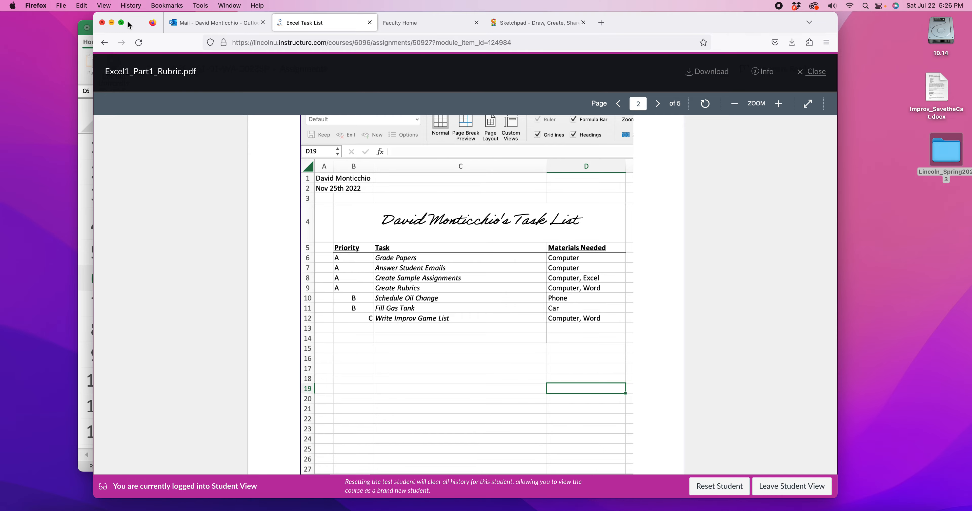
left_click(112, 23)
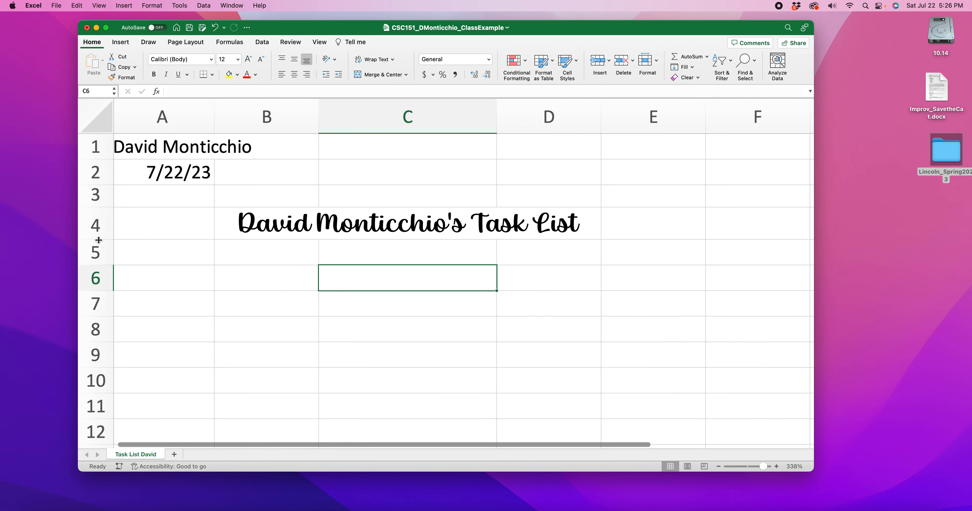
left_click_drag(99, 238, 101, 273)
Step: Try the top, middle and bottom alignments and the left, center and right alignments on the merged title
left_click(369, 251)
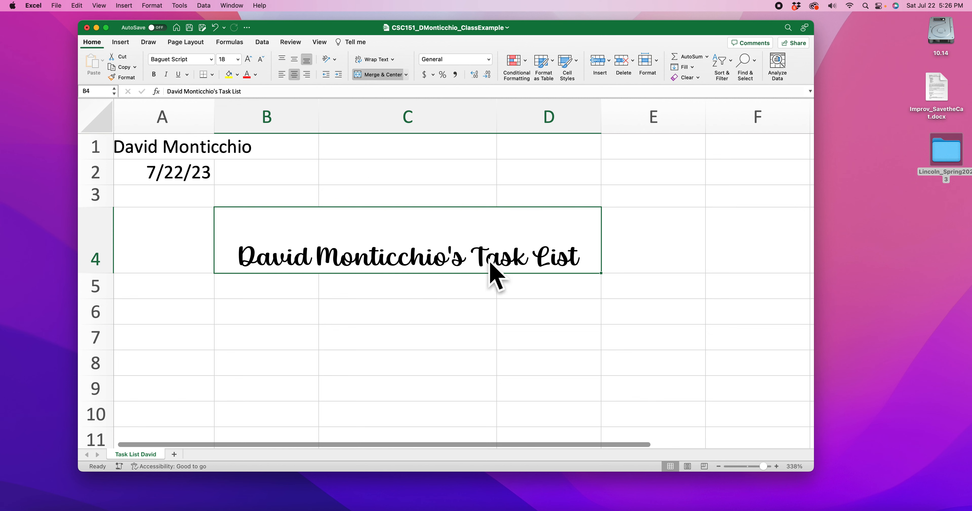
left_click(283, 61)
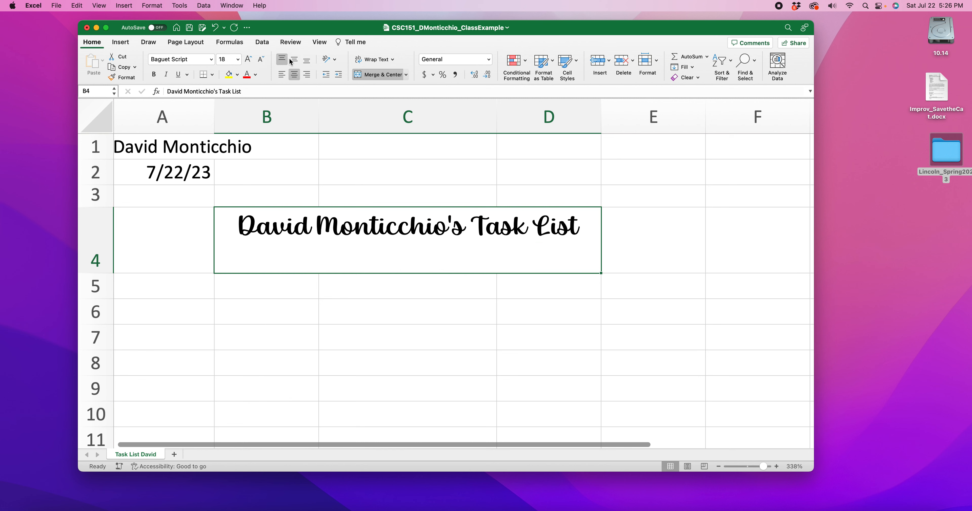
left_click(295, 61)
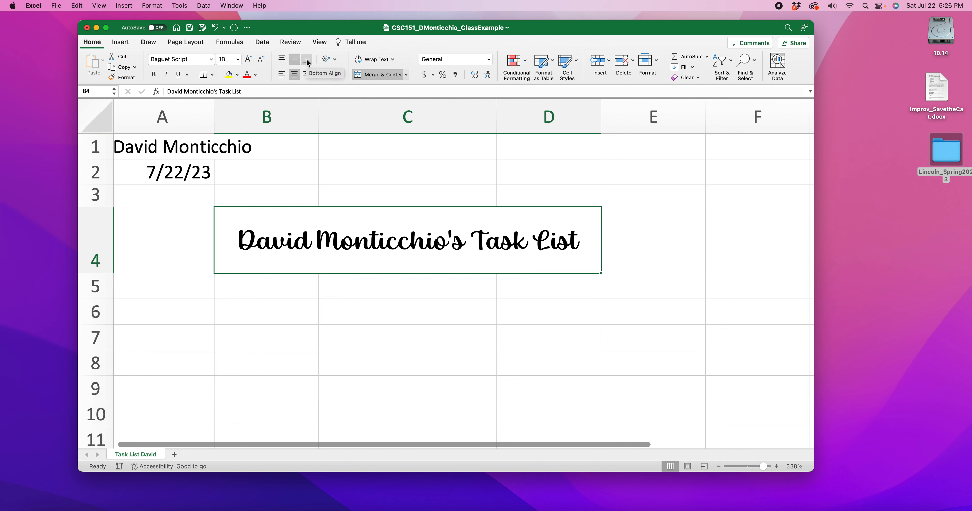
left_click(307, 60)
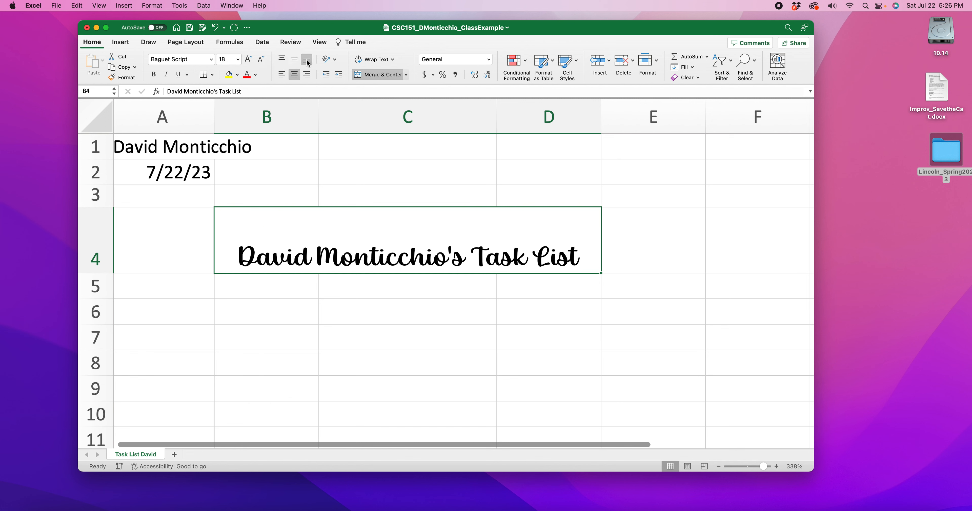
left_click(282, 75)
left_click(294, 77)
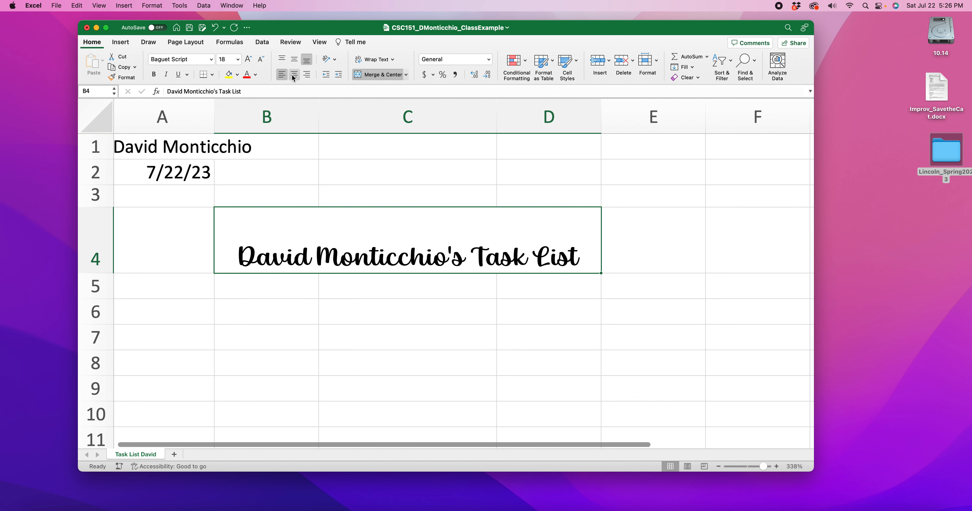
left_click(308, 75)
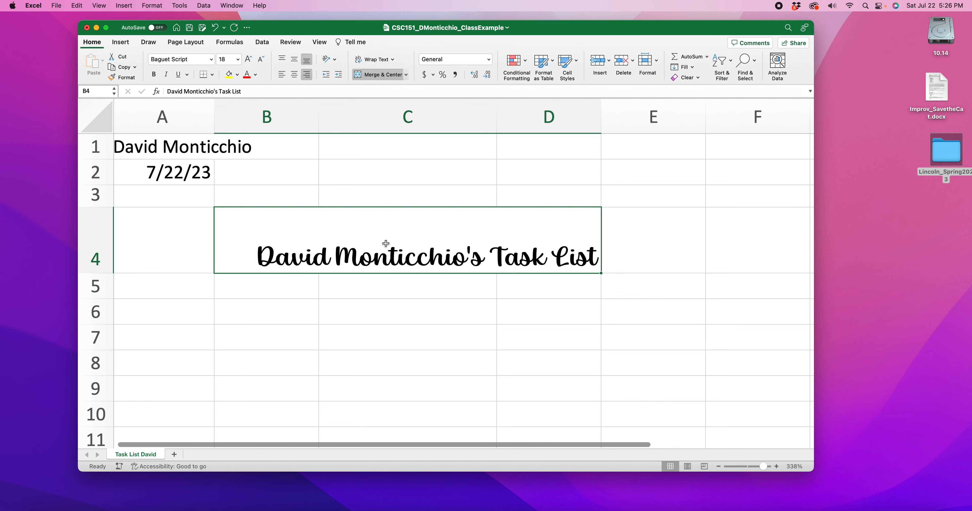
left_click(283, 59)
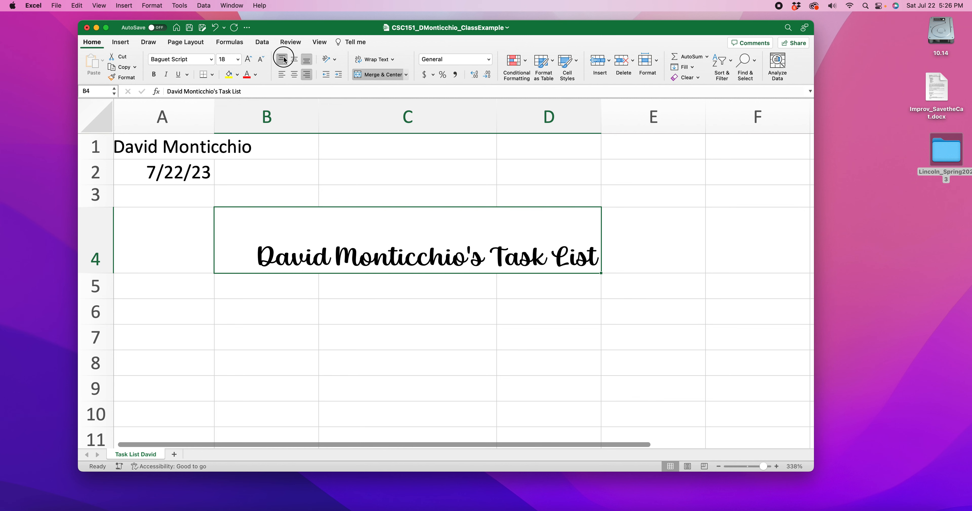
left_click(283, 77)
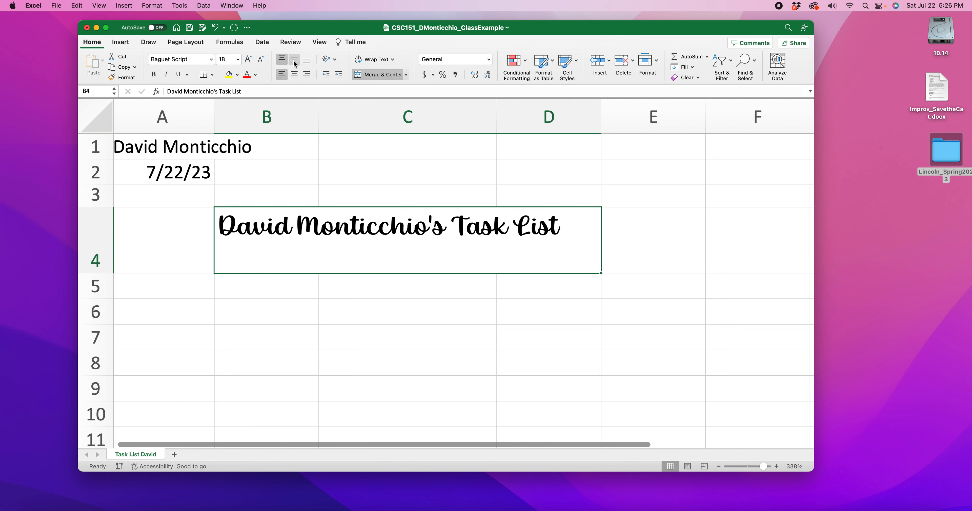
Step: Center the title both vertically and horizontally within its merged cell
left_click(294, 61)
left_click(295, 76)
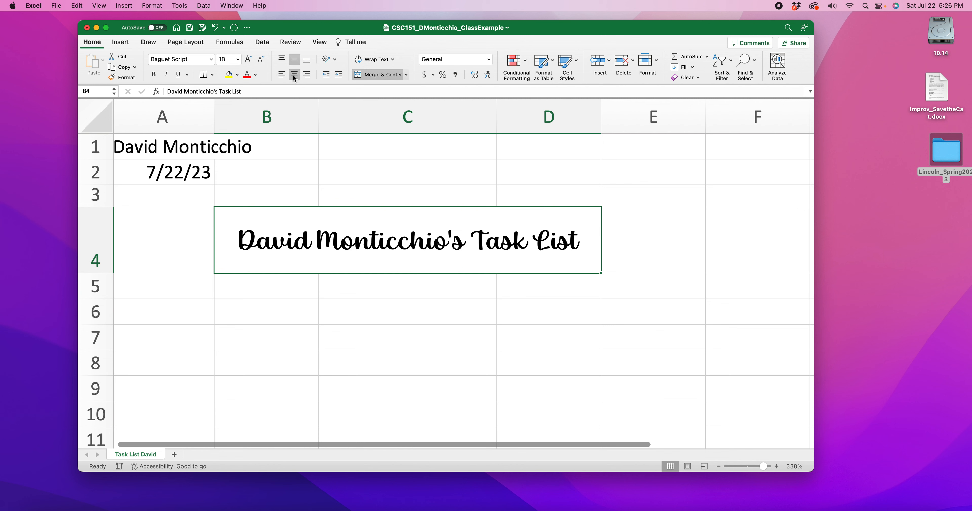
left_click(498, 295)
left_click(355, 259)
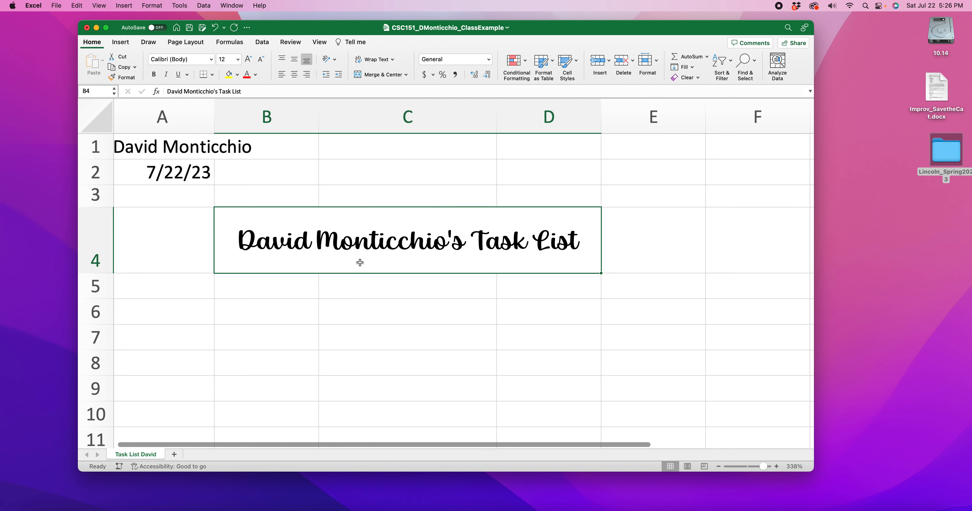
left_click(378, 309)
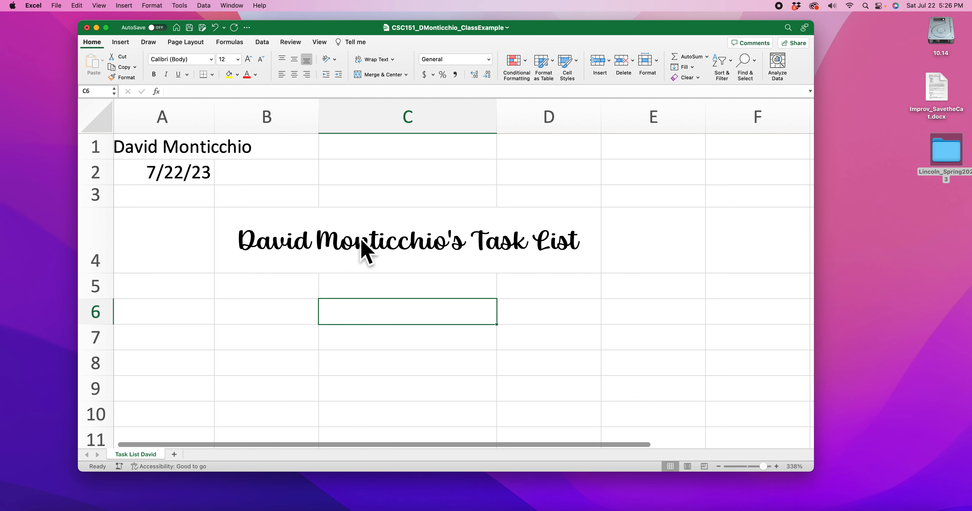
Step: Try purple as the font color of the merged title and set it back to black
left_click(275, 247)
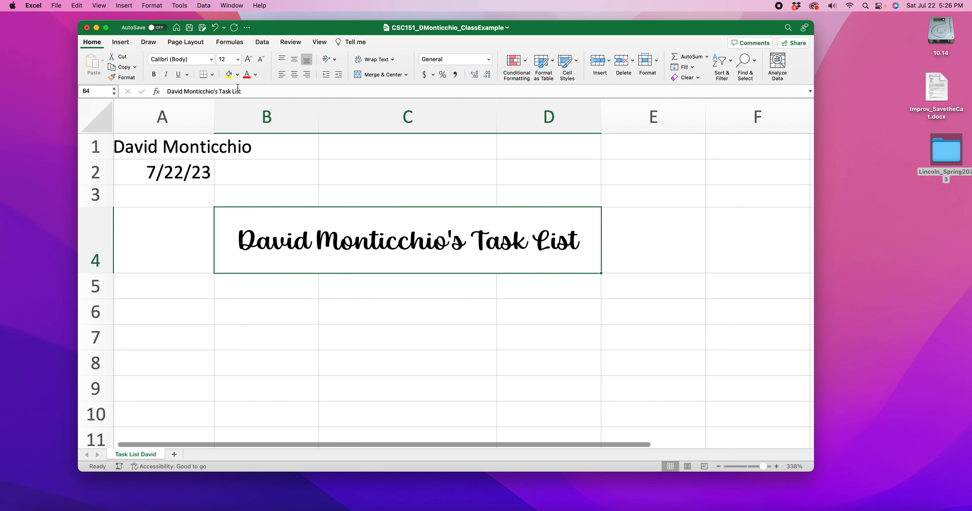
left_click(256, 75)
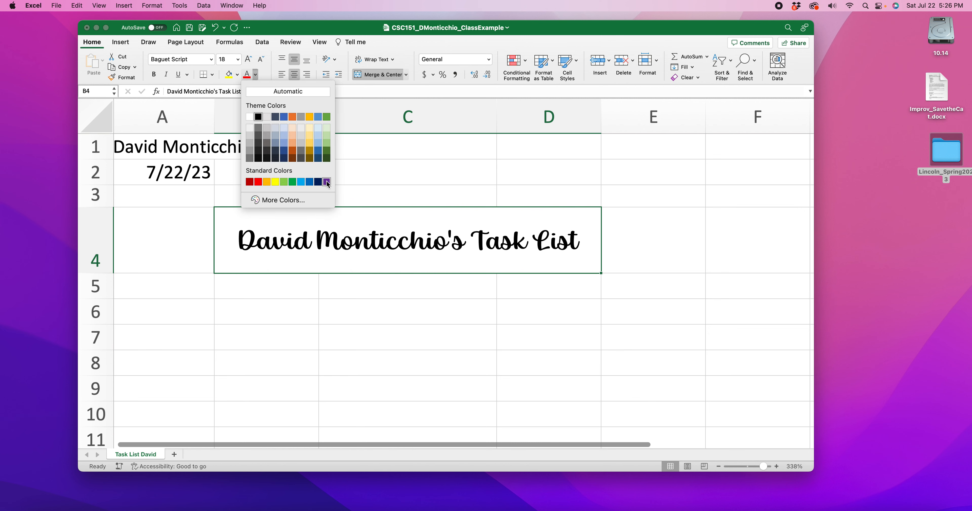
left_click(326, 183)
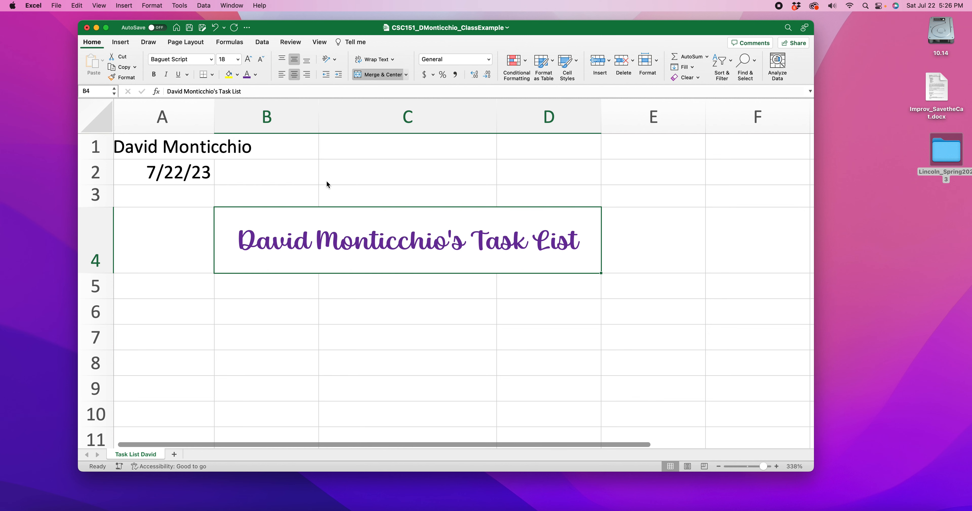
left_click(256, 75)
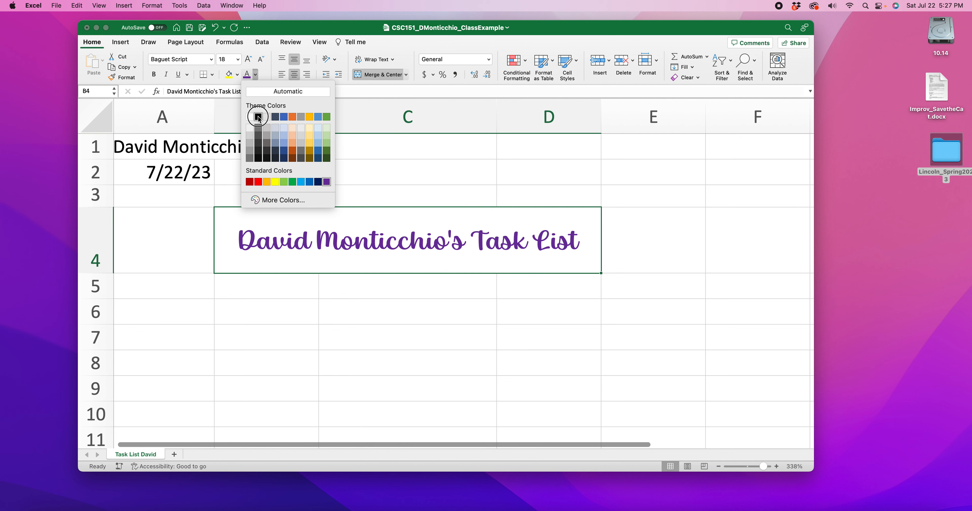
left_click(258, 117)
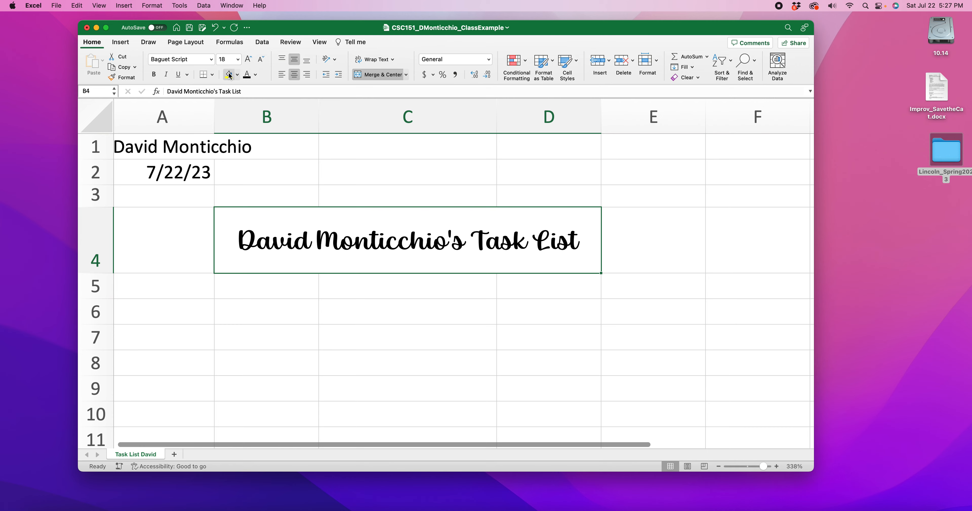
left_click(428, 329)
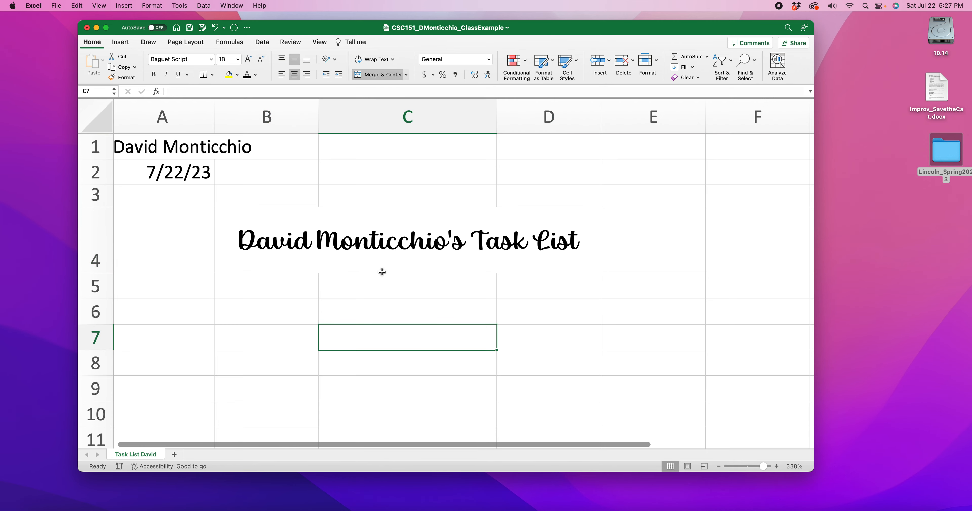
left_click(425, 237)
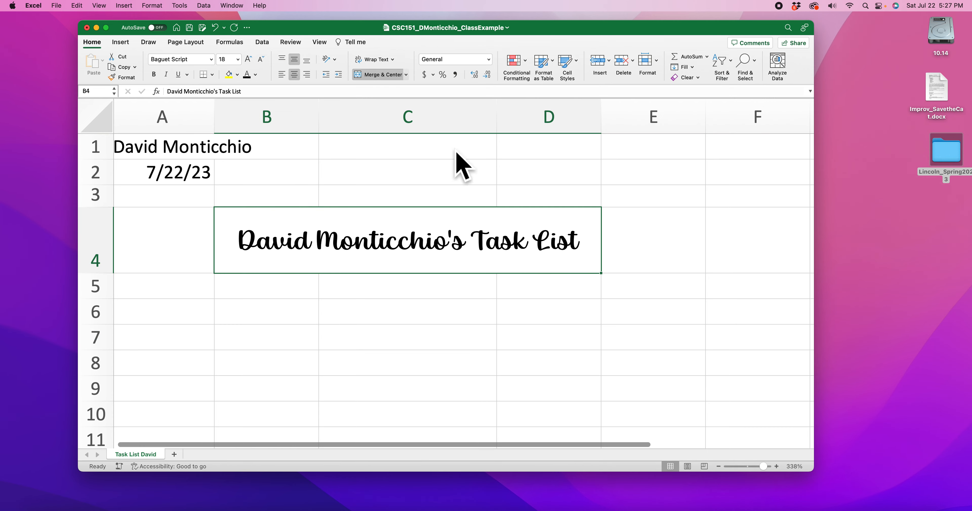
Step: Select cell B6, two rows below the merged title
scroll(416, 133, "up", 2)
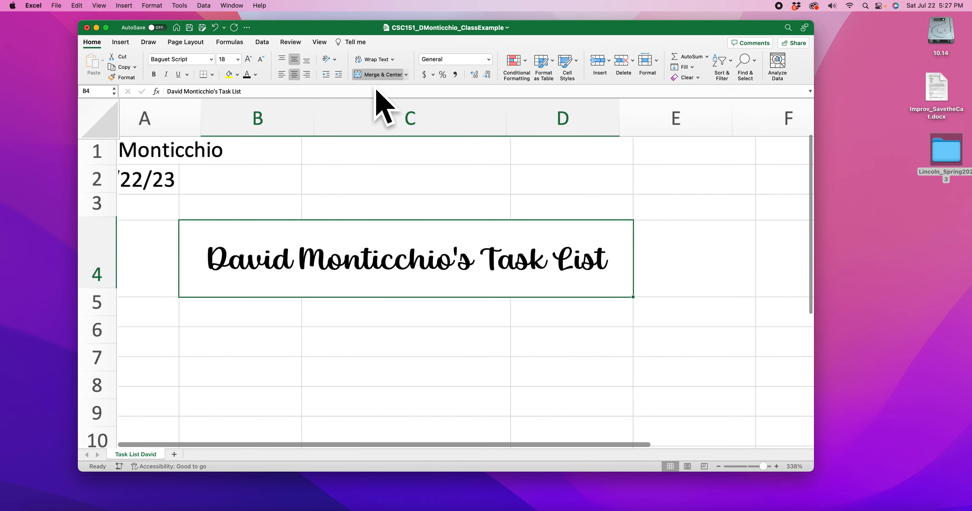
left_click(719, 467)
left_click(719, 467)
left_click(719, 466)
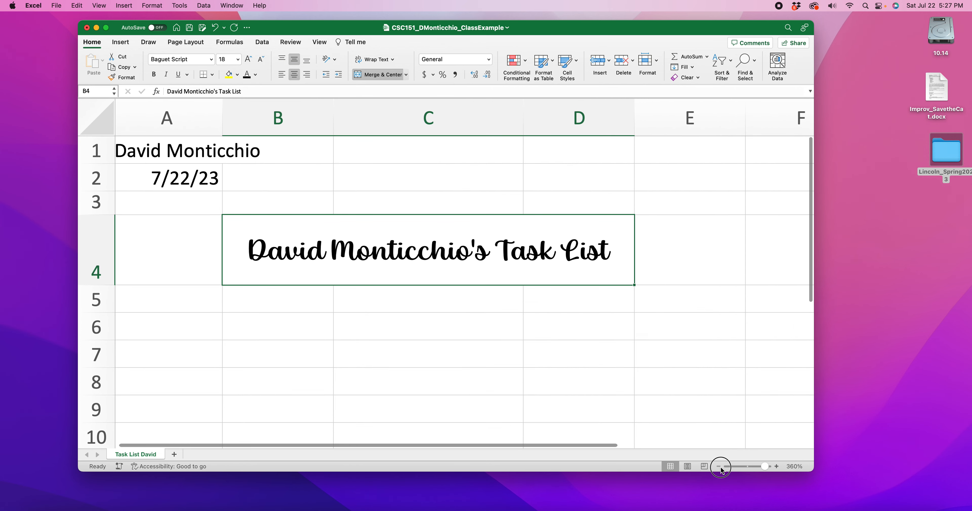
left_click(719, 467)
left_click(719, 466)
scroll(238, 280, "down", 1)
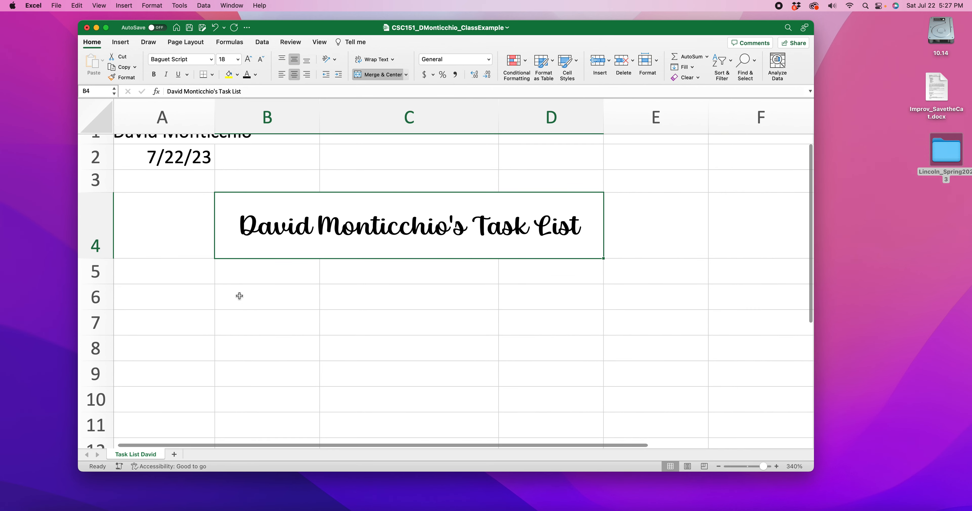
left_click(253, 292)
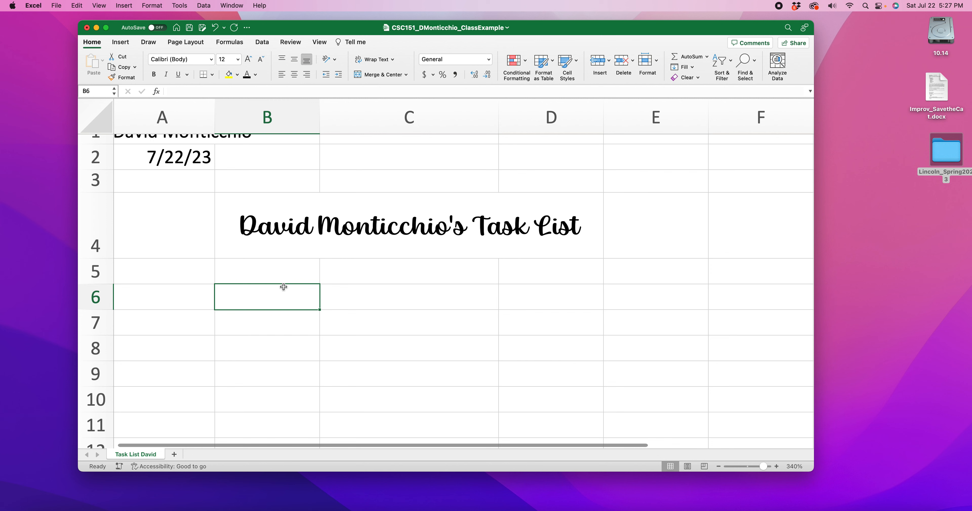
Step: Enter the column headings Priority in B6 and Task in C6
double_click(258, 297)
type("P")
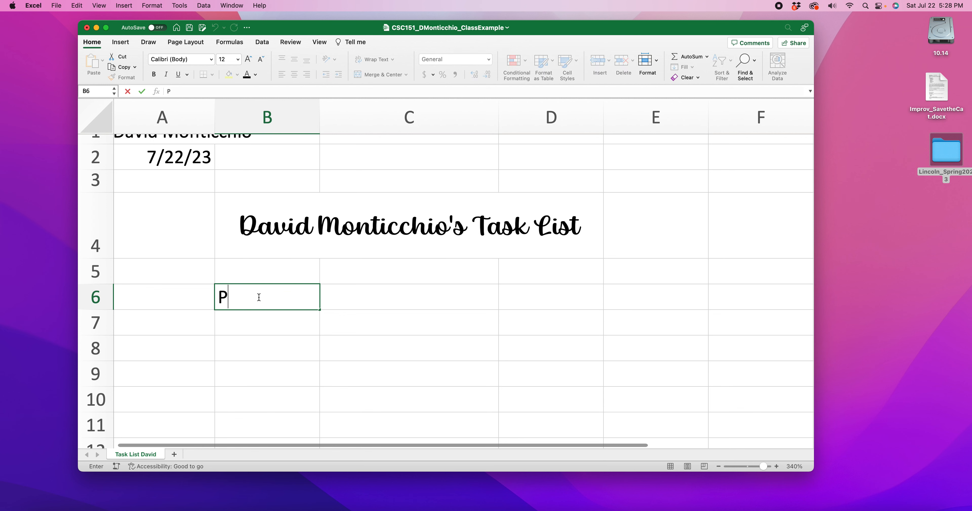
type("riority")
key("Tab")
type("Task")
key("Tab")
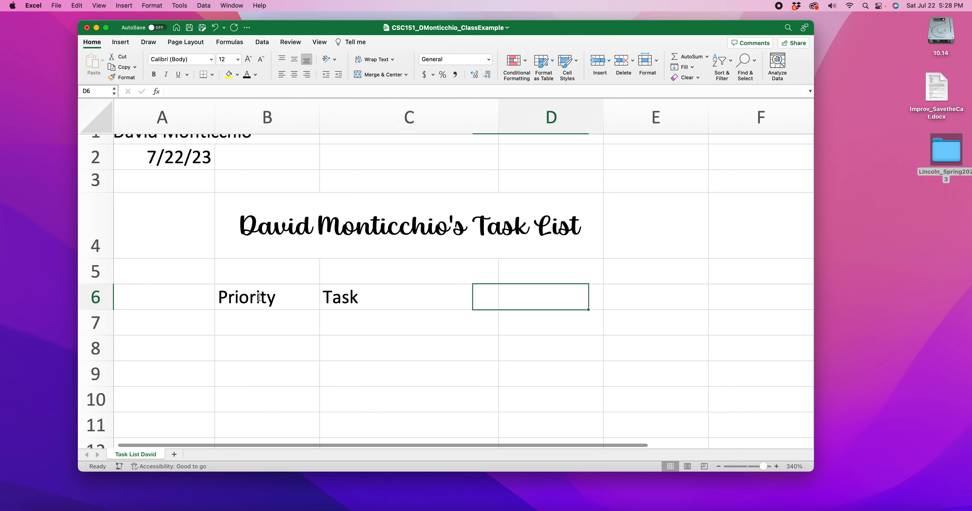
Step: Enter the heading Materials Needed in D6 and widen column D to fit it
type("S")
key("BackSpace")
type("Materials ne")
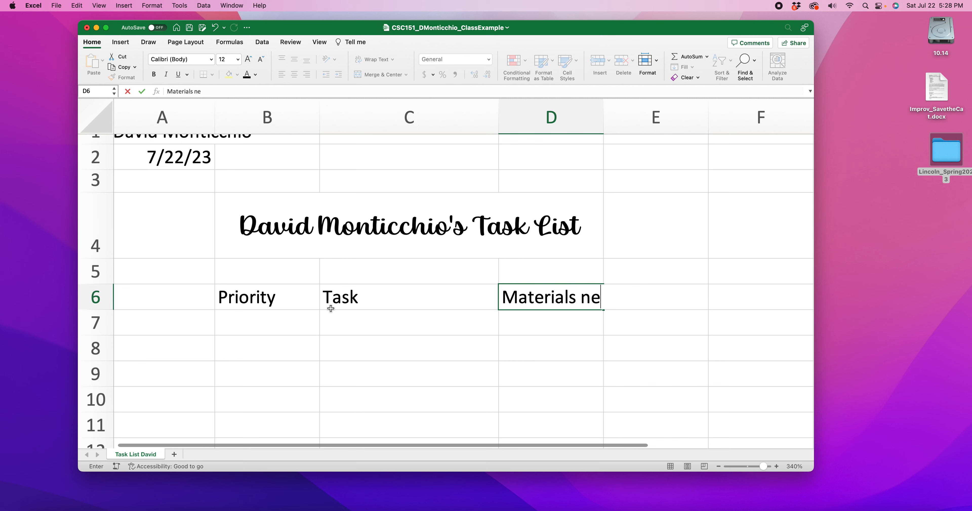
type("eded")
left_click_drag(591, 298, 583, 299)
type("N")
left_click(373, 327)
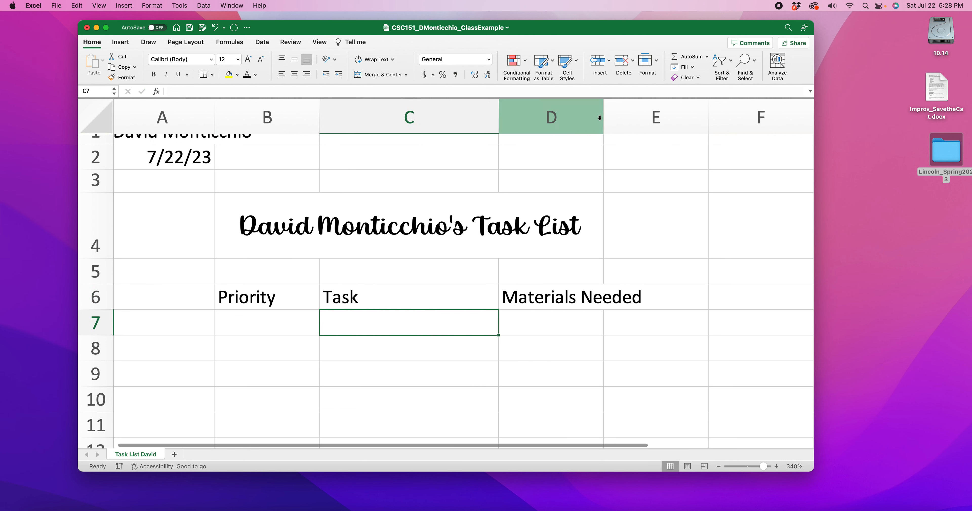
left_click_drag(603, 114, 653, 117)
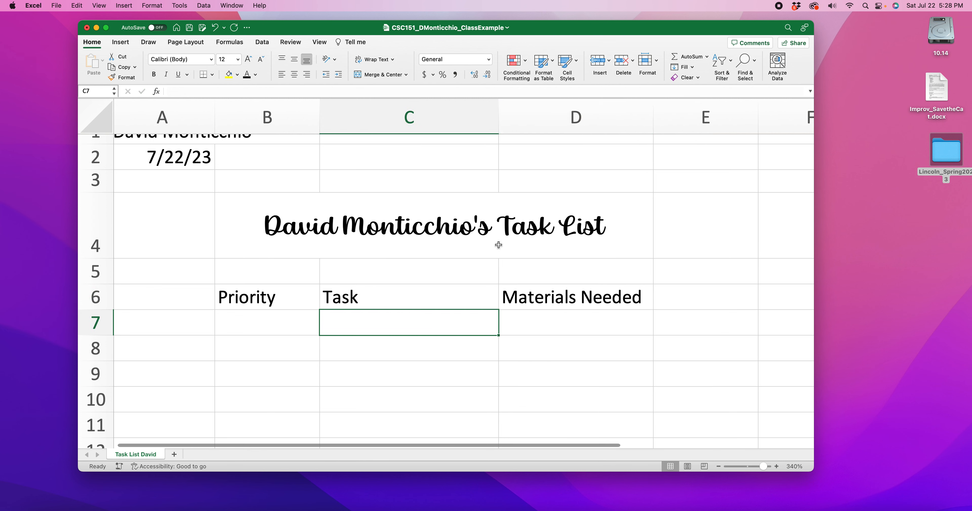
Step: Bold and underline the three column headings in B6:D6
left_click(272, 296)
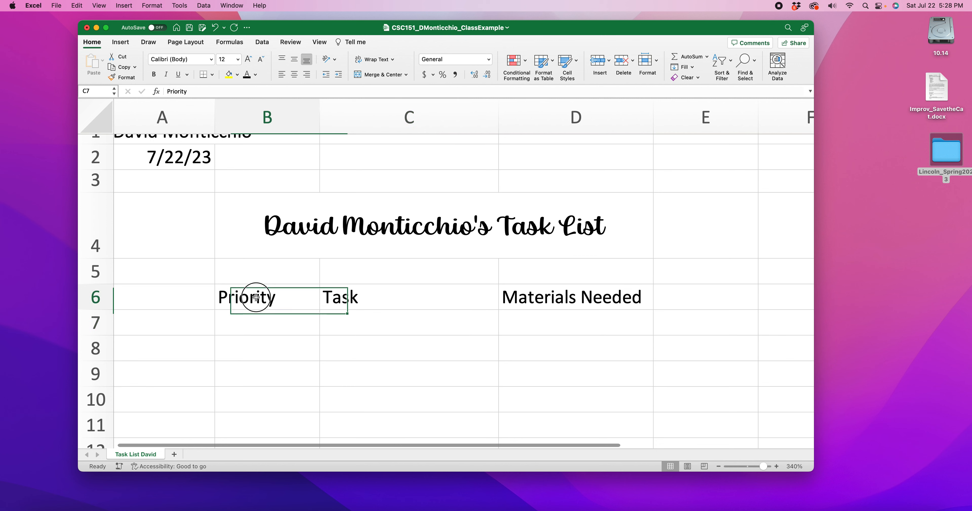
left_click(358, 300)
left_click(568, 300)
mouse_move(263, 295)
left_mouse_down()
mouse_move(430, 308)
mouse_move(558, 298)
left_mouse_up()
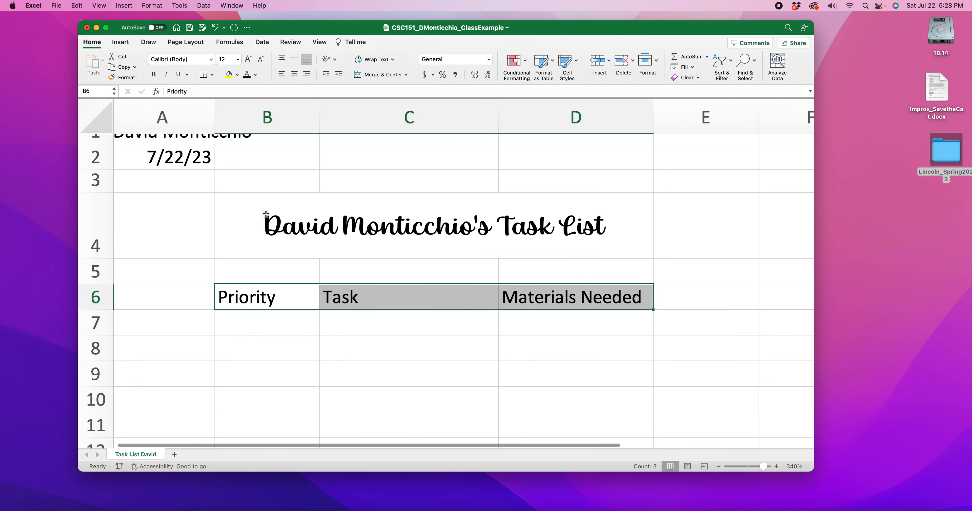
left_click(180, 75)
left_click(154, 76)
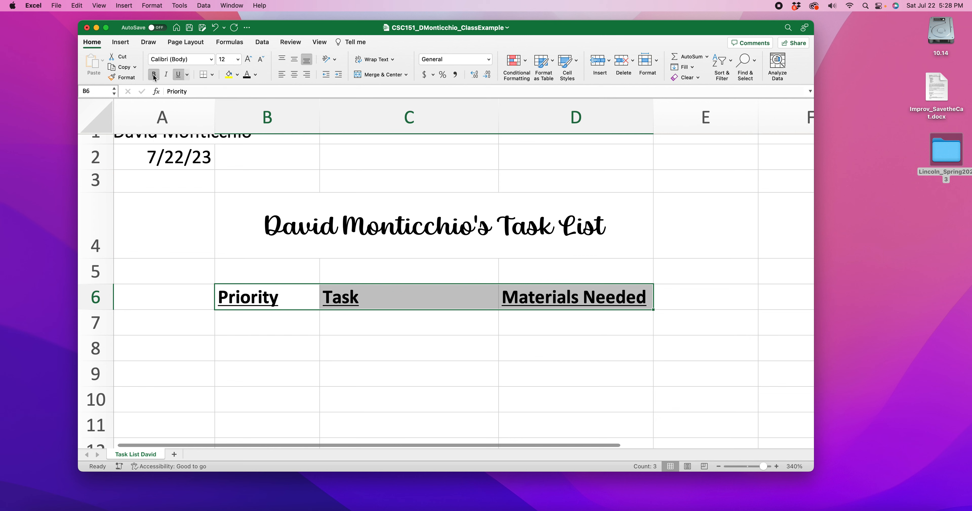
Step: Try italics on the headings in B6:D6, compare with the rubric's sample in the browser, and remove the italics
left_click(166, 75)
left_click(372, 349)
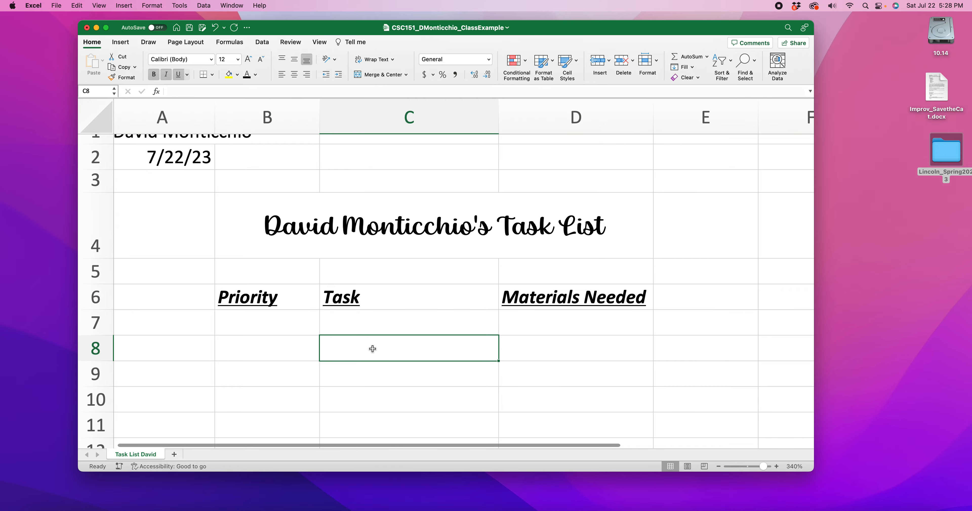
left_click(147, 508)
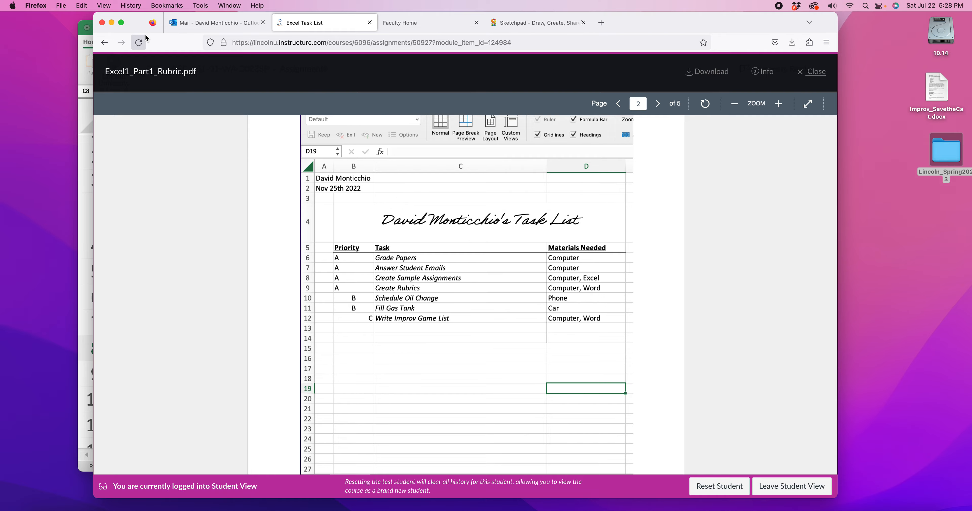
left_click(111, 22)
left_click_drag(240, 300, 468, 297)
left_click_drag(600, 308, 600, 309)
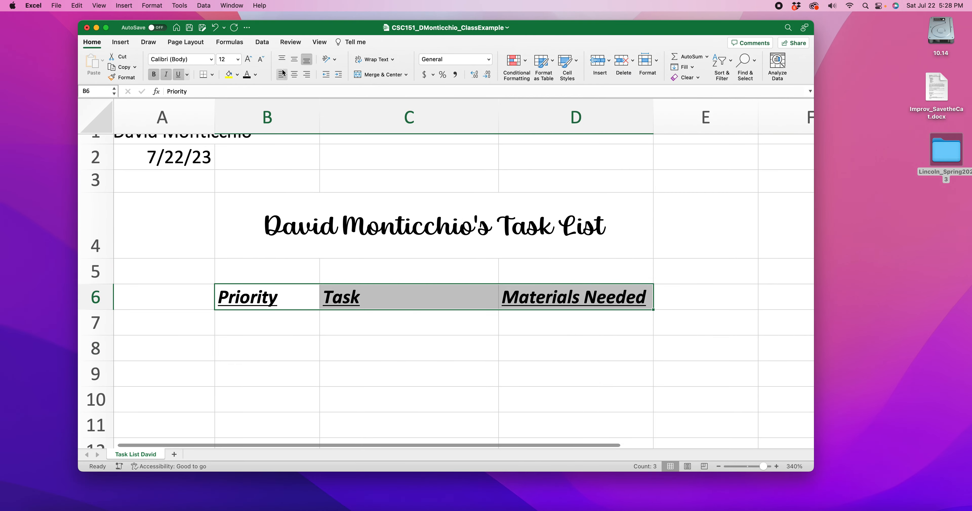
left_click(166, 74)
left_click(279, 320)
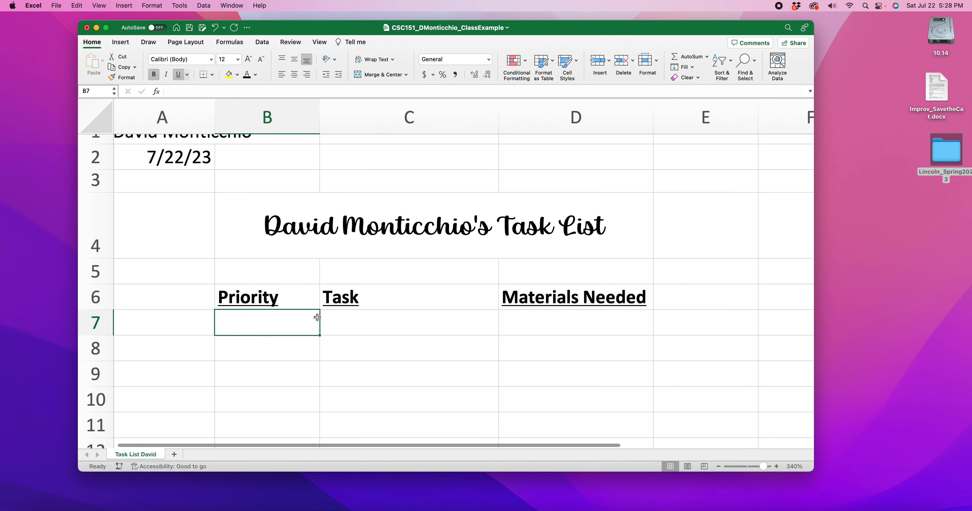
Step: Enter the tasks Walk Frankie in C7 and Record Videos in C8
scroll(354, 318, "down", 1)
left_click(360, 290)
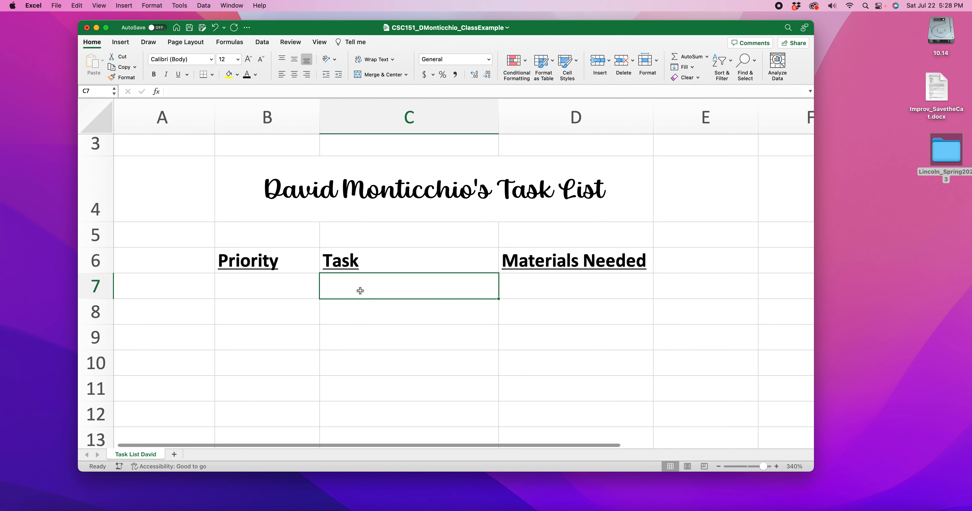
double_click(360, 290)
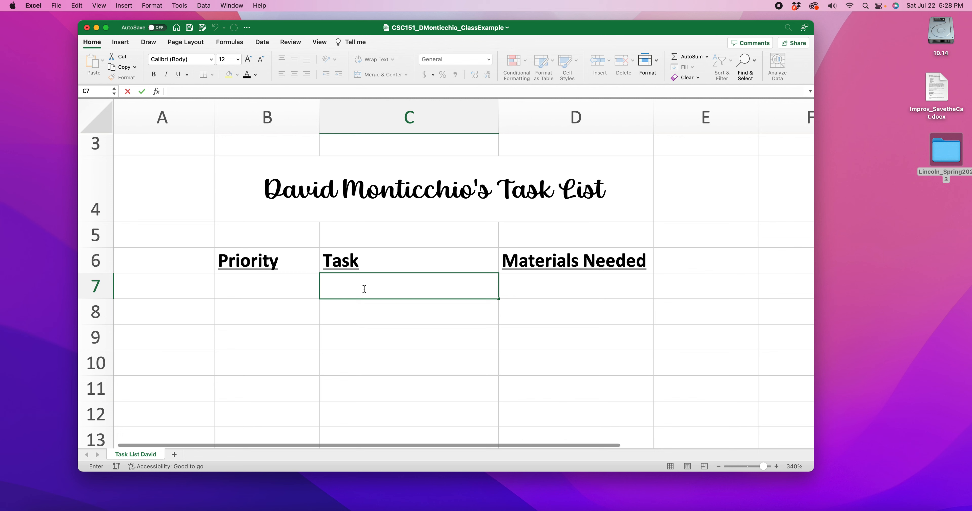
type("Walk Frankie")
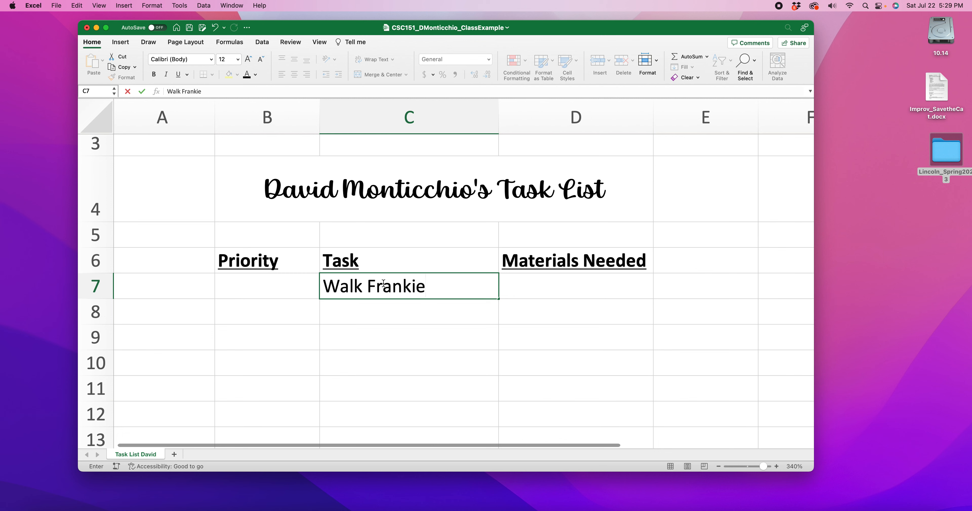
key("Return")
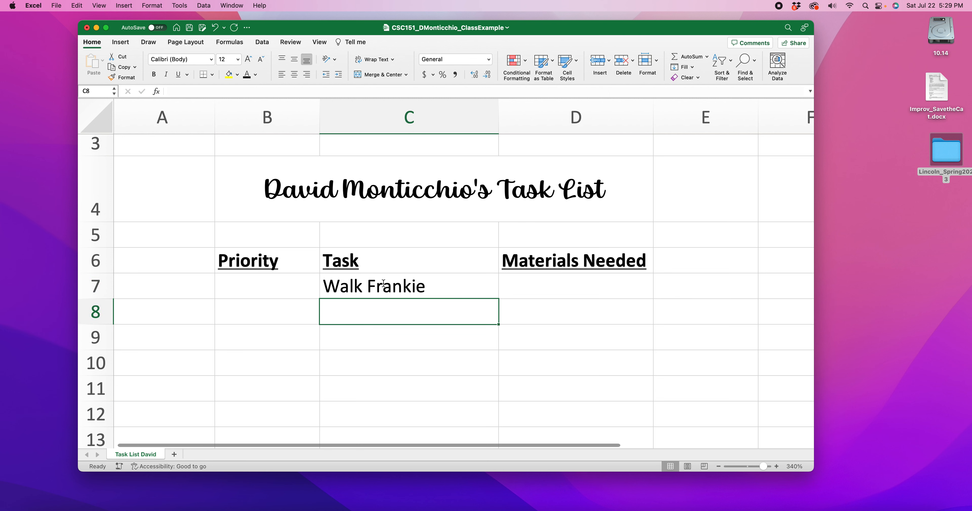
type("Record V")
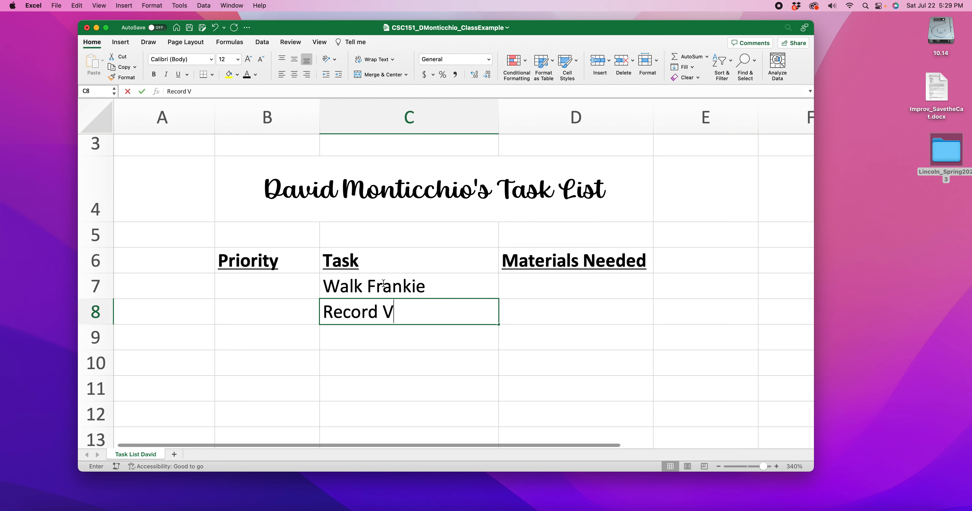
type("ideos")
left_click(377, 329)
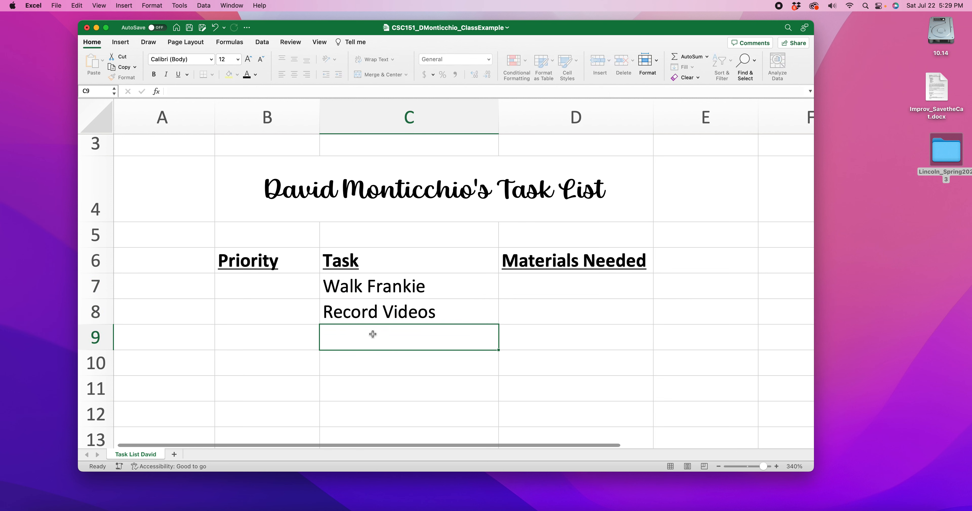
Step: Enter the tasks Post Videos Youtube in C9 and Create Playlist in C10
type("Post Videos")
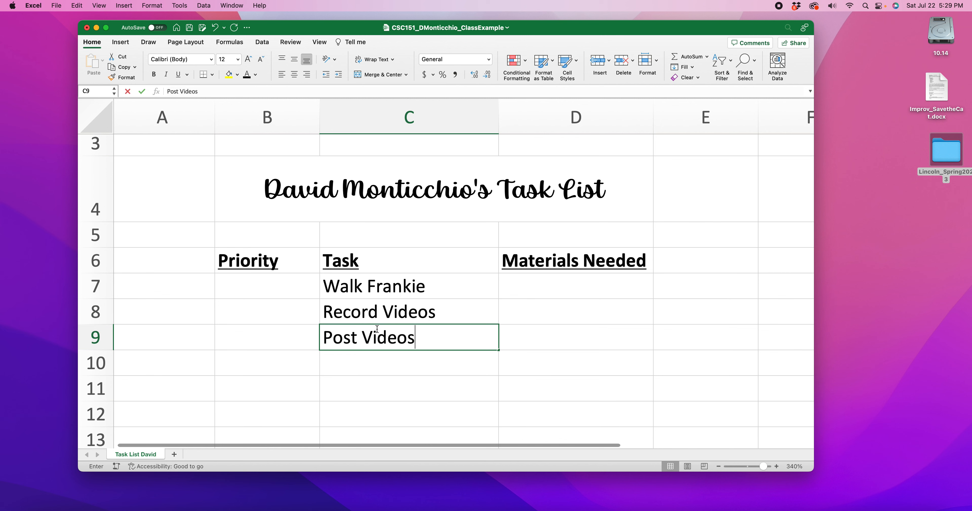
type(" Youtube")
left_click(361, 366)
scroll(358, 359, "down", 1)
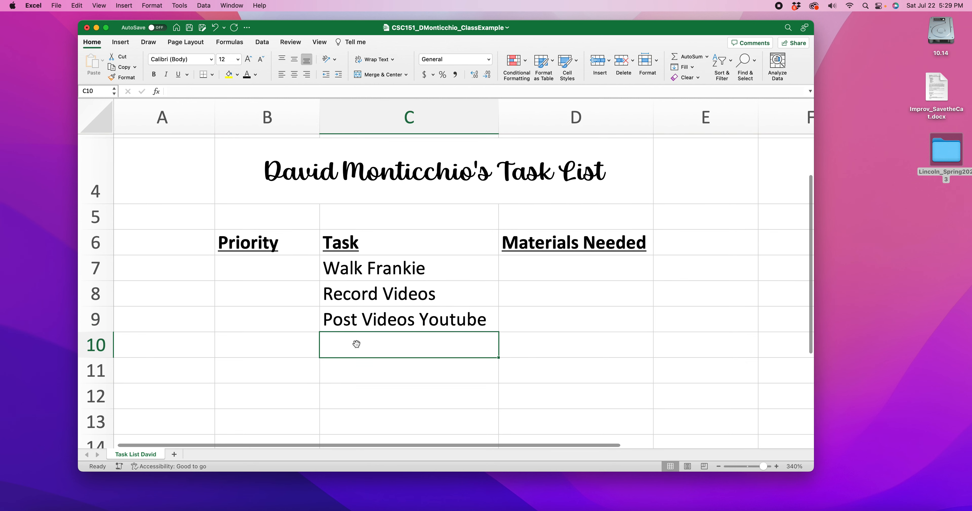
type("Create Playlist")
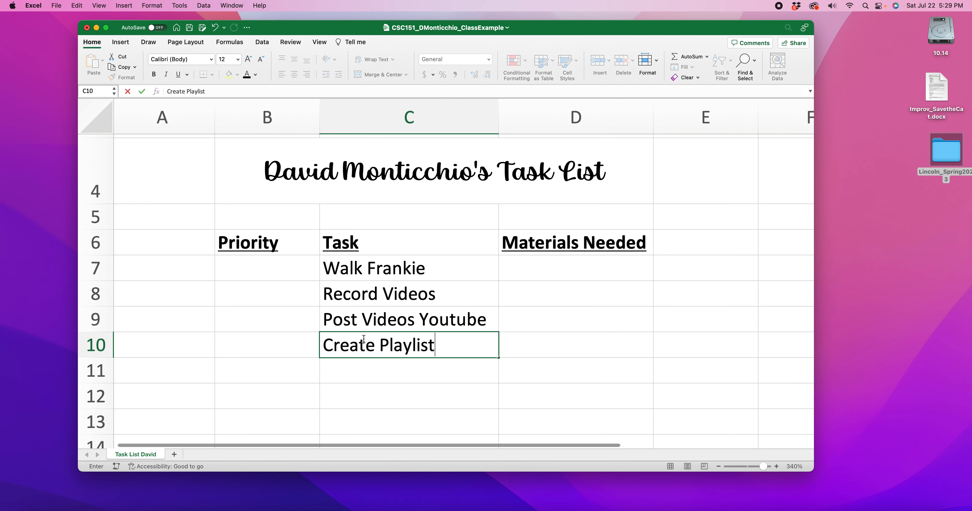
Step: Enter the task Buy Groceries in C11 and reword it to Buy Food
scroll(350, 351, "down", 1)
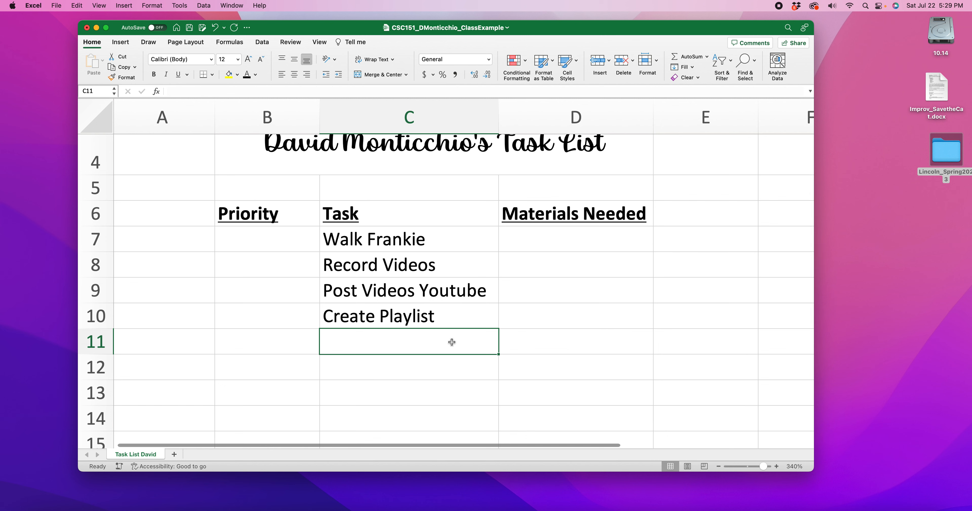
type("Buy Groeceries")
left_click(393, 343)
key("BackSpace")
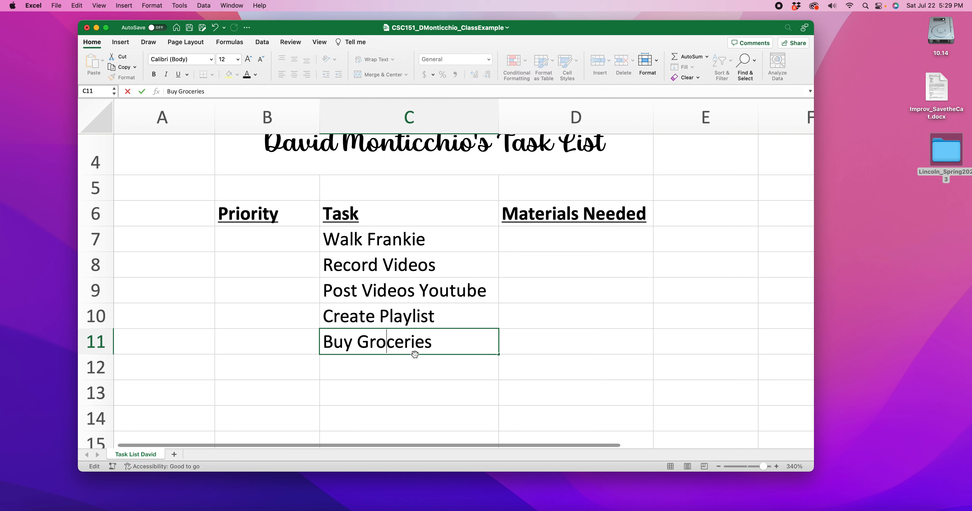
left_click(444, 340)
left_click_drag(432, 344, 363, 344)
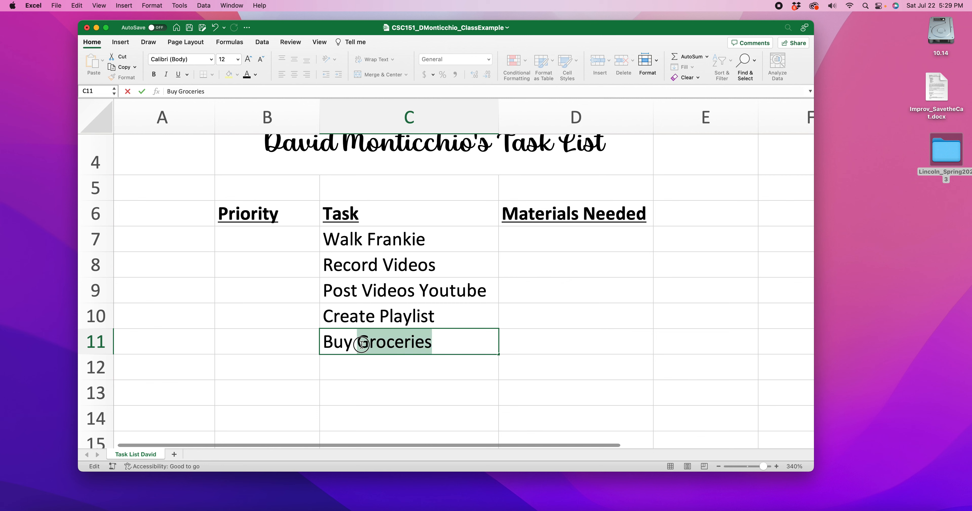
type("Food")
left_click(401, 368)
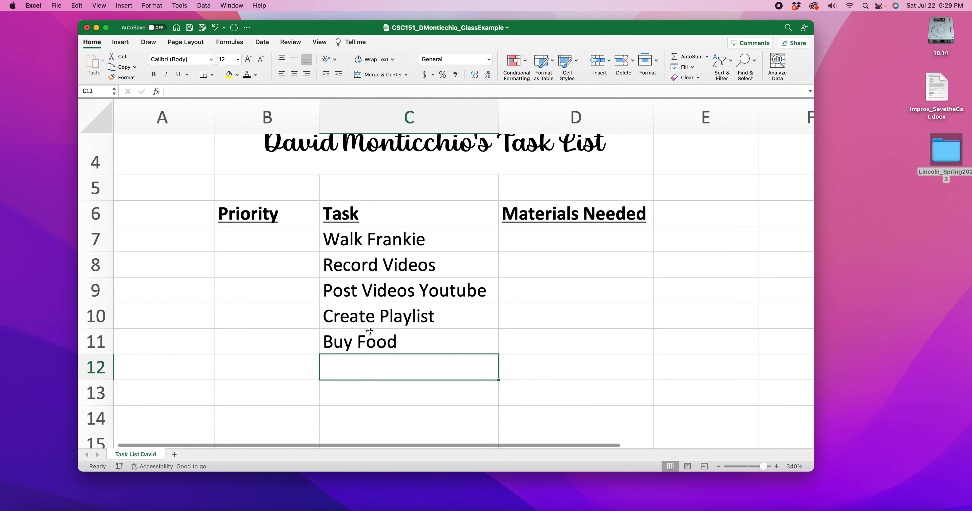
Step: Enter the tasks Grade Papers in C12 and Check Canvas in C13
left_click(372, 371)
type("Grade ")
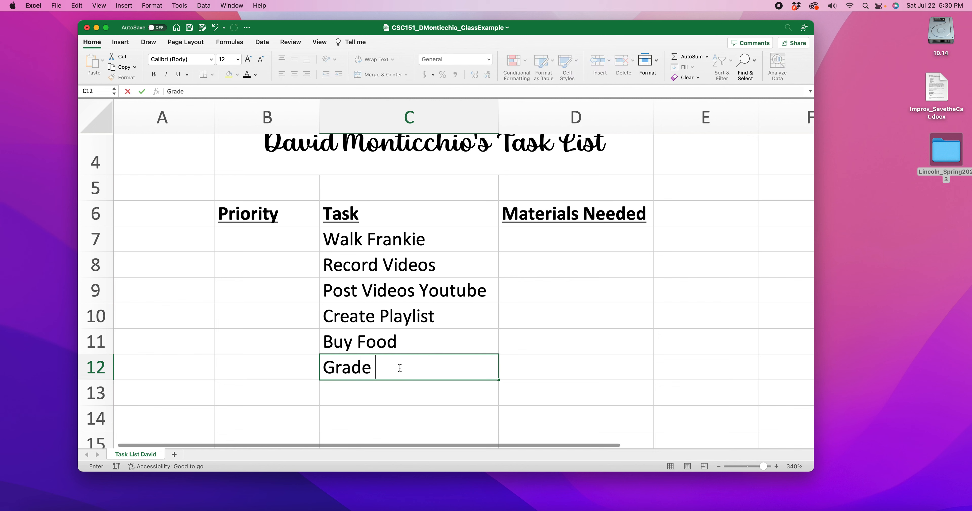
type("Papers")
key("Return")
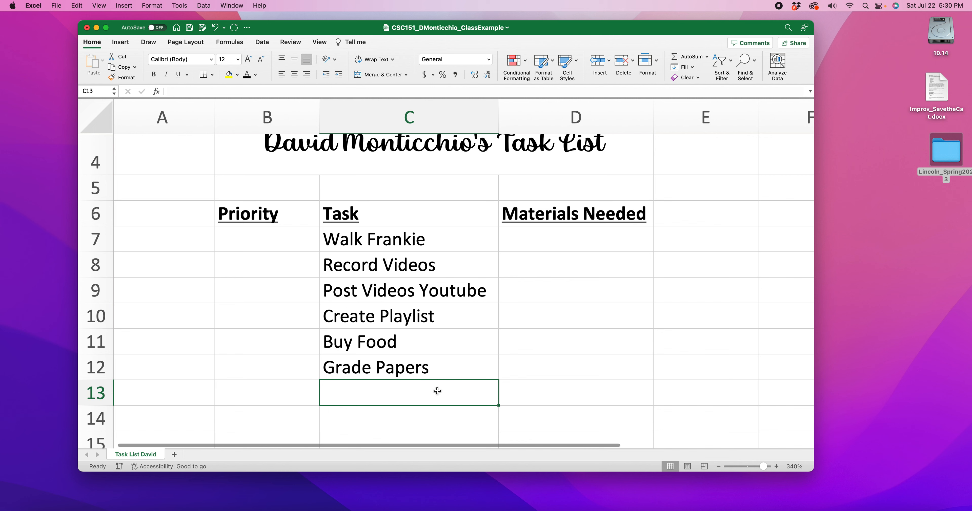
type("Up")
key("BackSpace")
key("BackSpace")
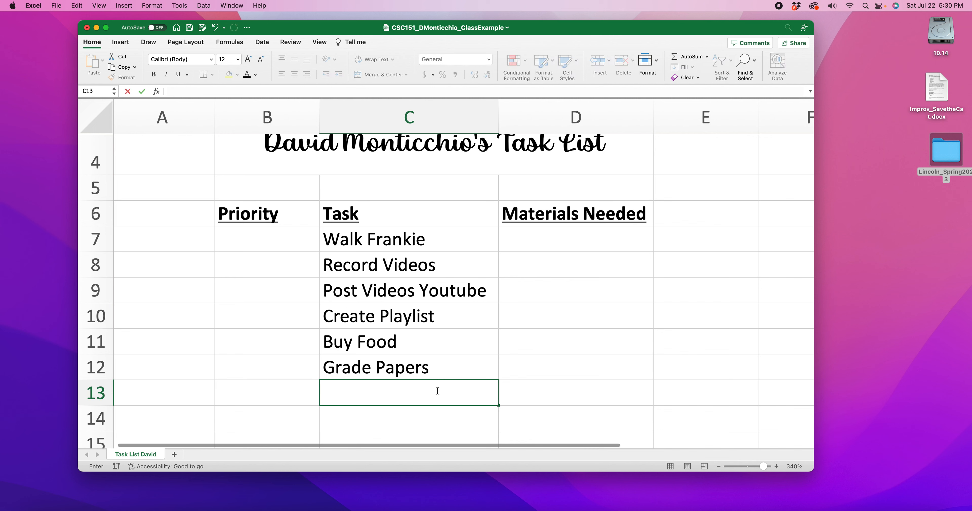
type("Check")
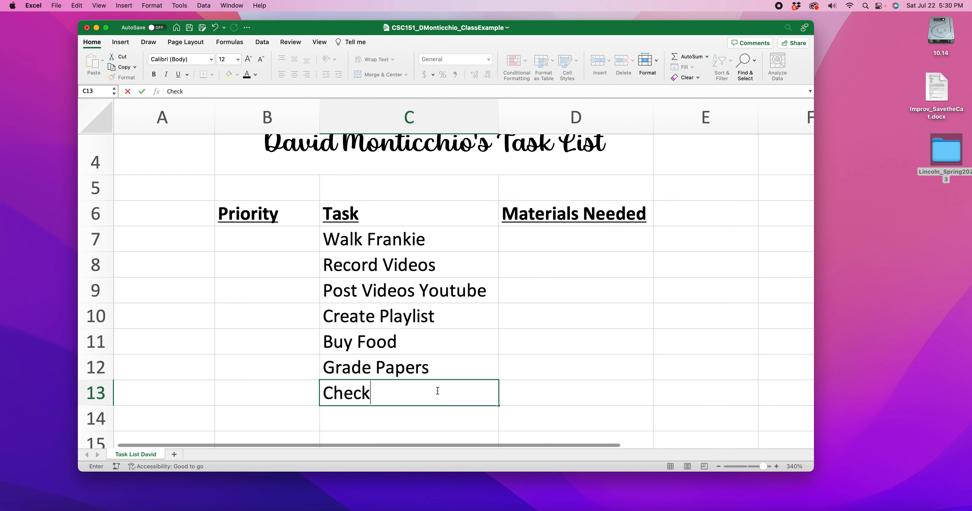
type(" Canvas")
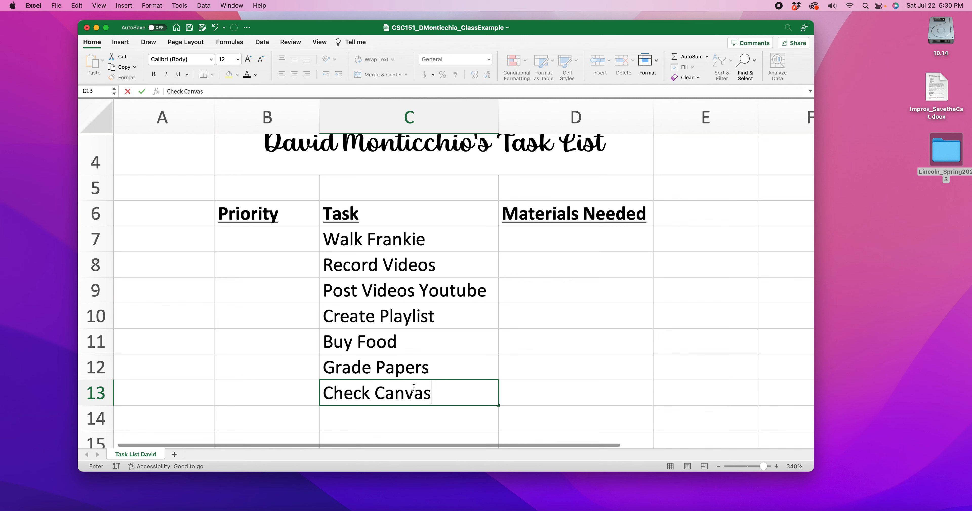
Step: Italicize all the tasks in C7:C13
left_click_drag(392, 244, 417, 394)
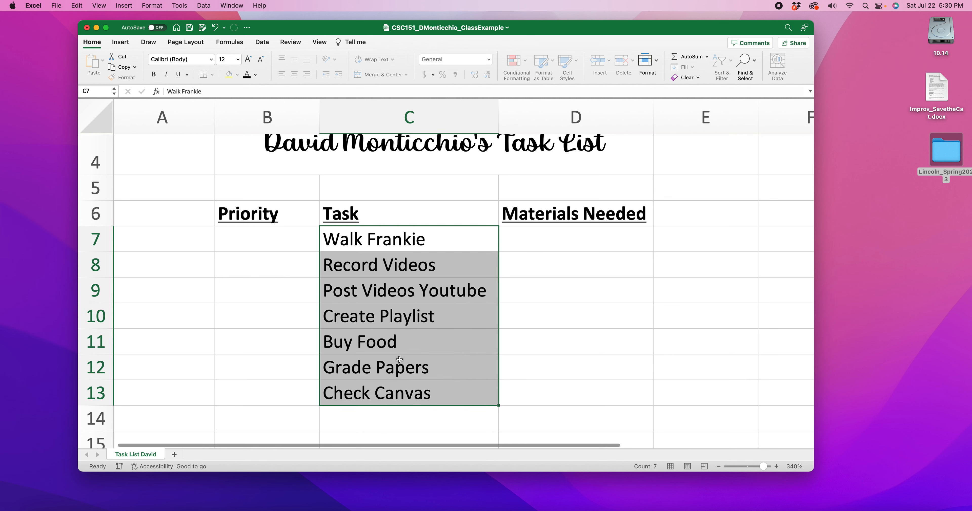
left_click(165, 75)
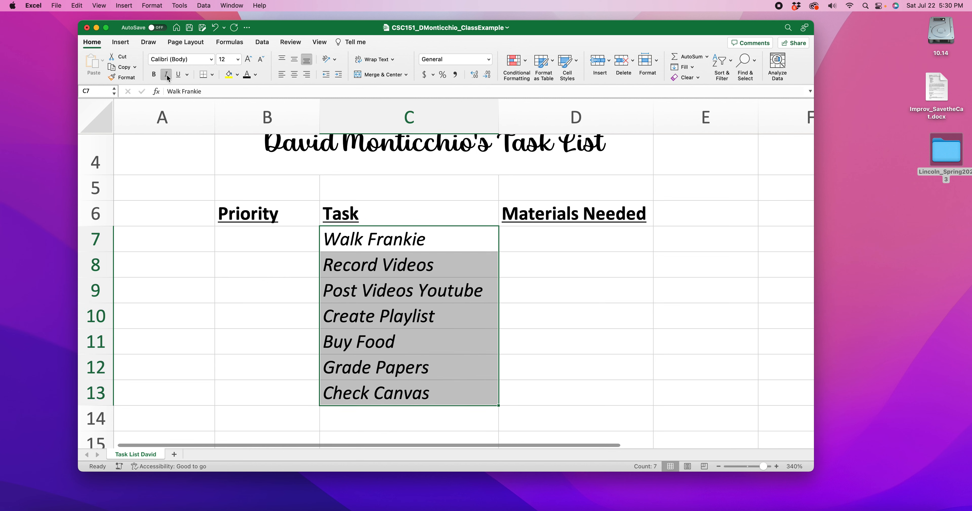
left_click(595, 302)
left_click_drag(378, 240, 404, 395)
left_click(535, 352)
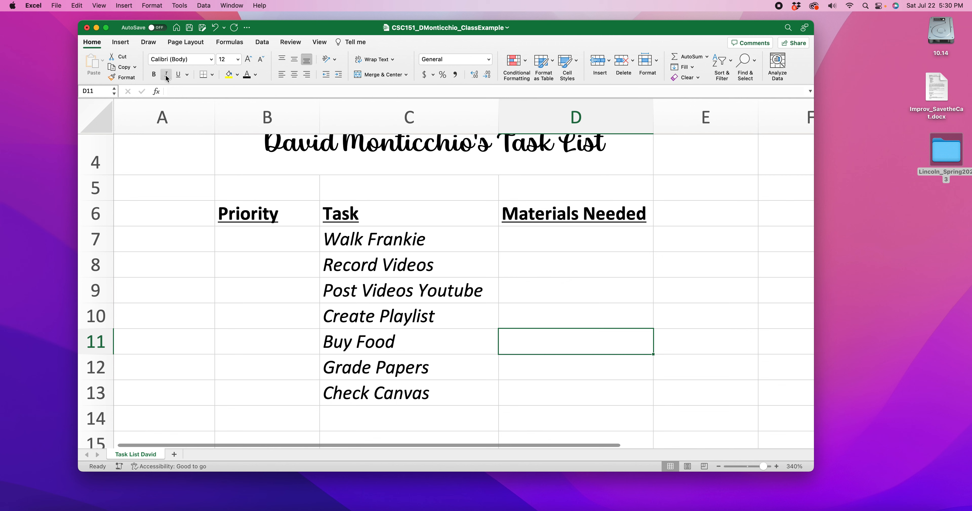
Step: Look at the available underline styles and select cell D7 below the Materials Needed heading
left_click(186, 75)
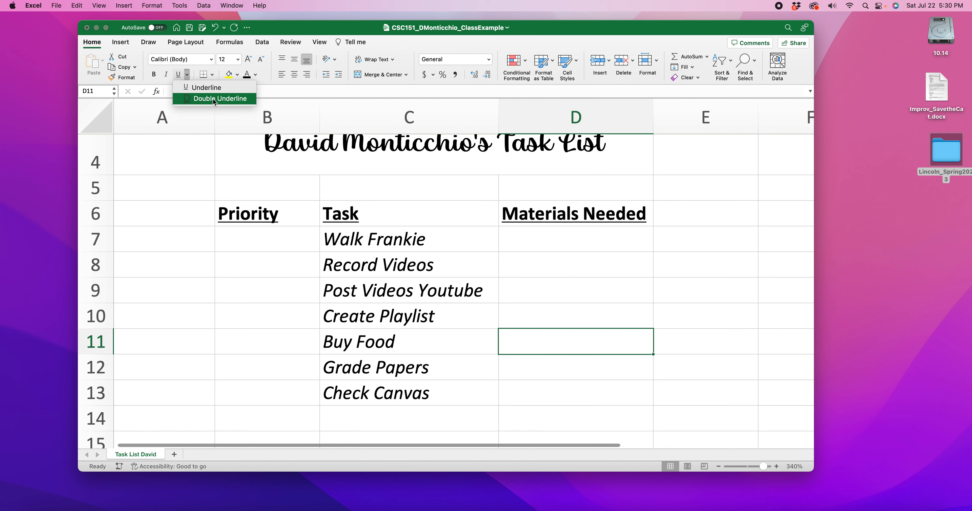
left_click(188, 76)
left_click(623, 260)
left_click(534, 246)
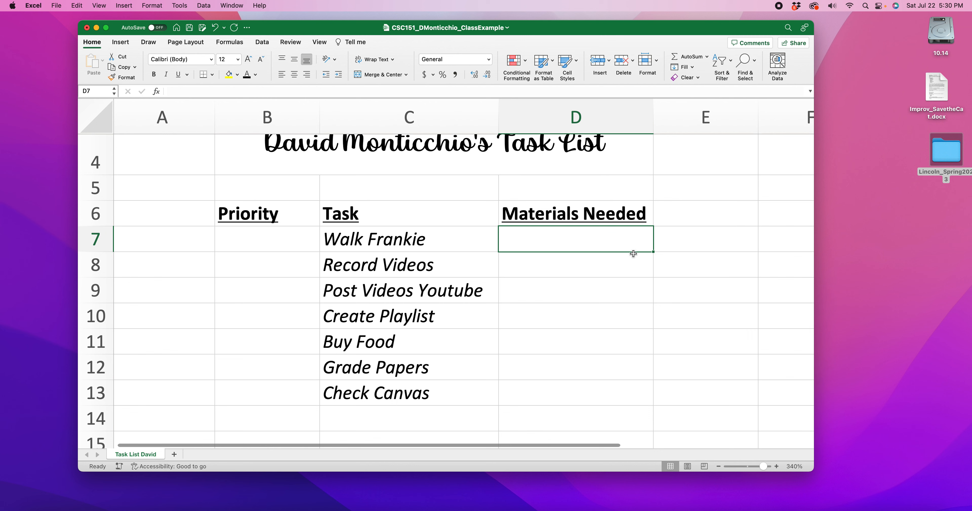
Step: Enter the materials Leash, muzzle in D7 and Computer in D8
type("Leash, muzzle")
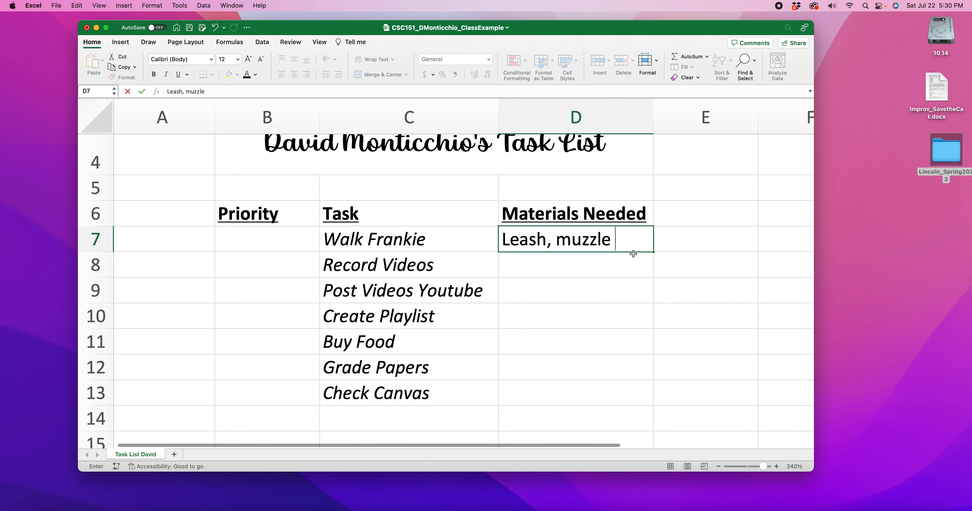
key("BackSpace")
left_click(615, 265)
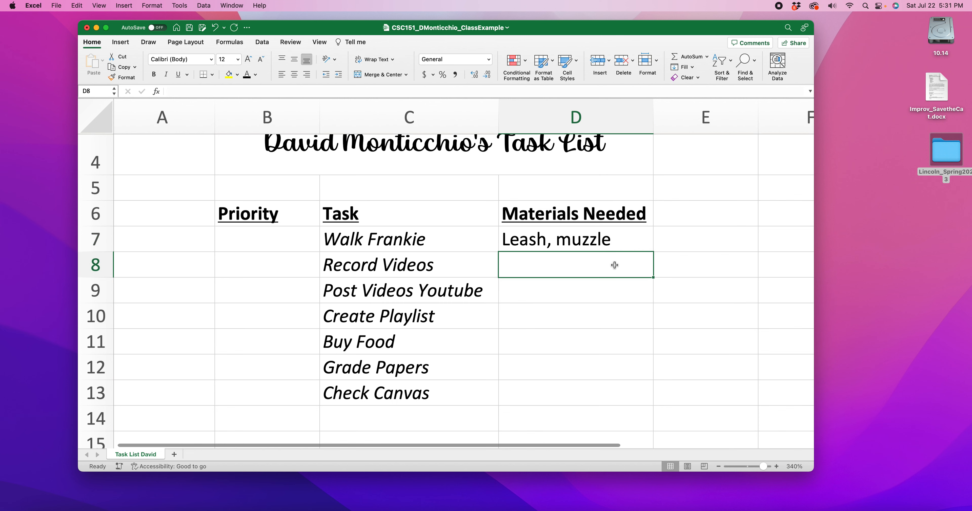
type("Computre")
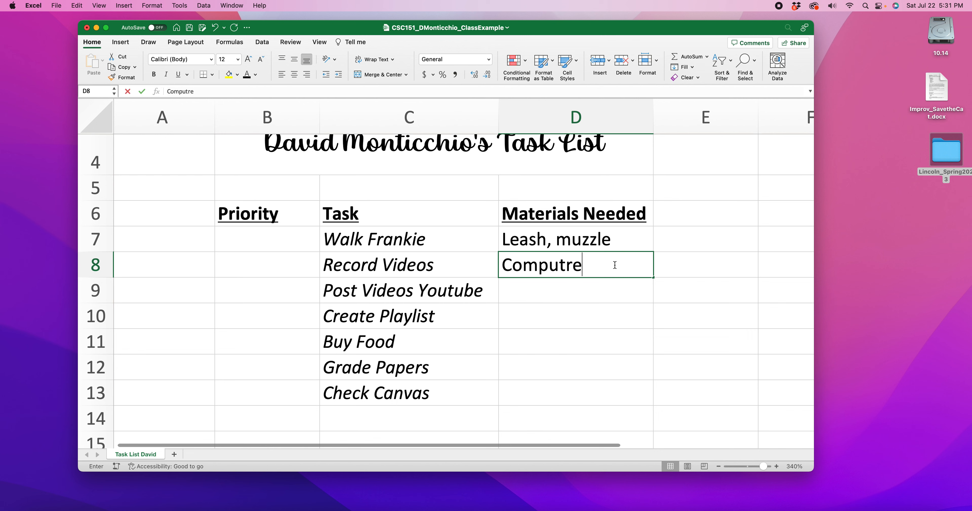
key("BackSpace")
key("BackSpace")
type("er")
left_click(563, 292)
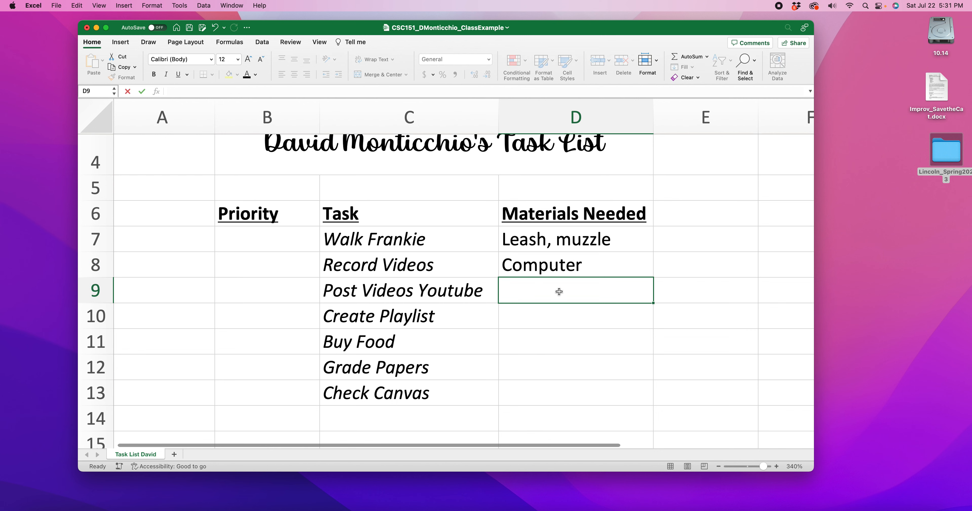
Step: Enter a named person's car and money, separated by a comma, as the materials for Buy Food in D11
left_click(549, 314)
left_click(552, 345)
type("K")
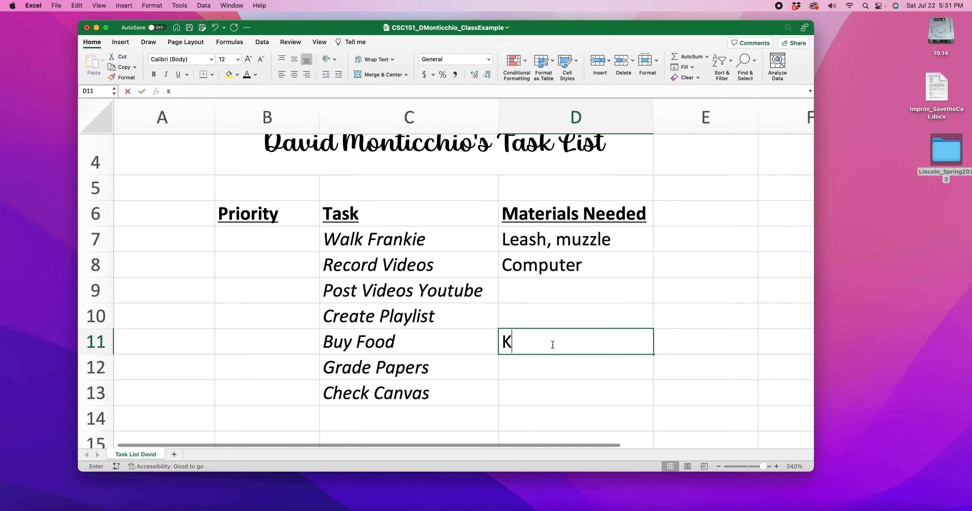
key("BackSpace")
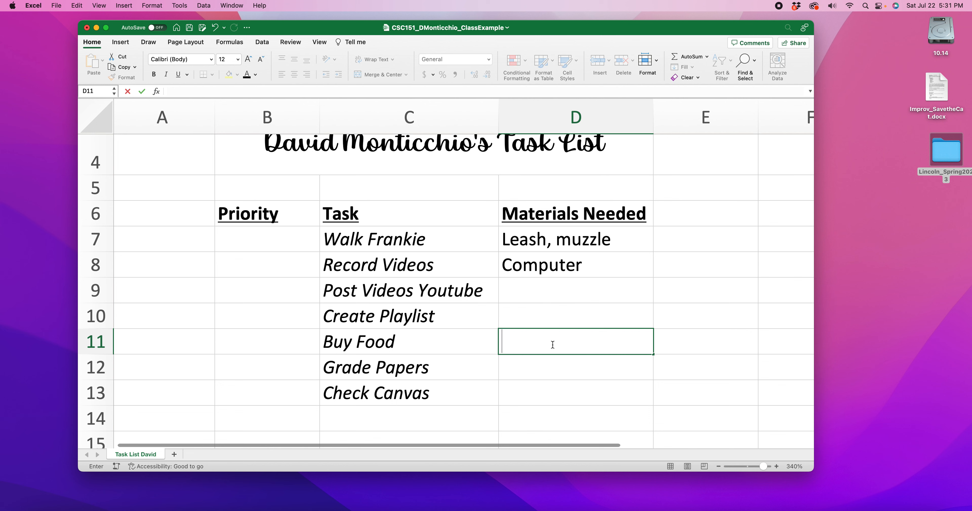
type("Kit's car, money,")
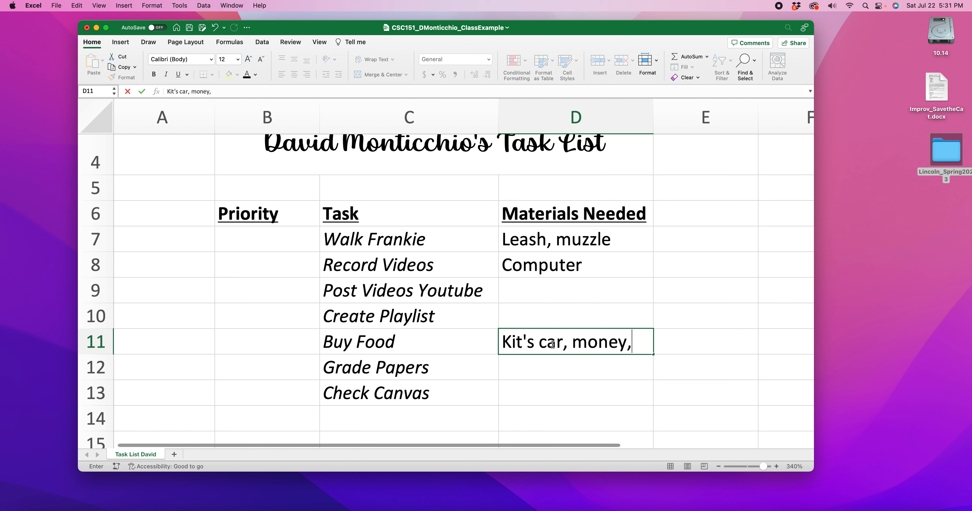
type(" w")
Step: Replace money with wallet in the D11 entry and add bags as the last item
key("BackSpace")
key("BackSpace")
key("BackSpace")
key("BackSpace")
key("BackSpace")
key("BackSpace")
key("BackSpace")
key("BackSpace")
type("wall")
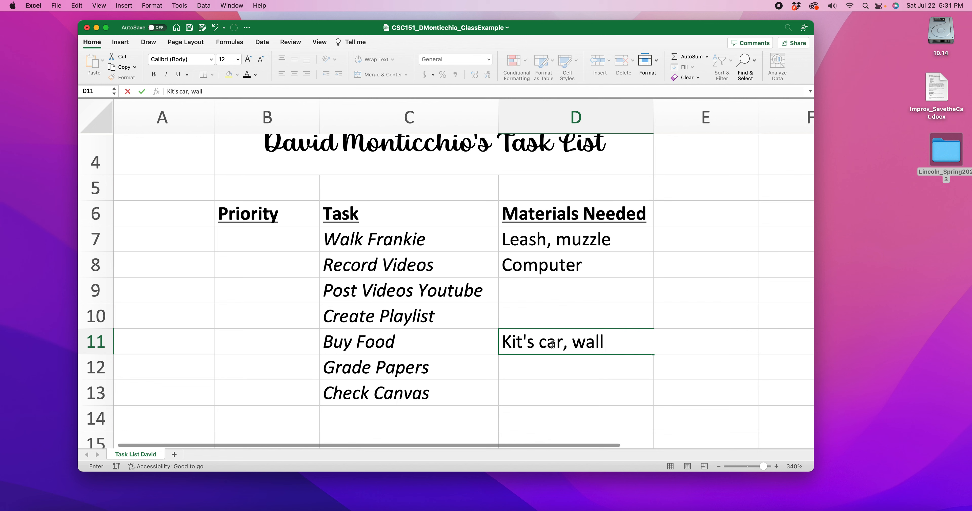
type("et, bags")
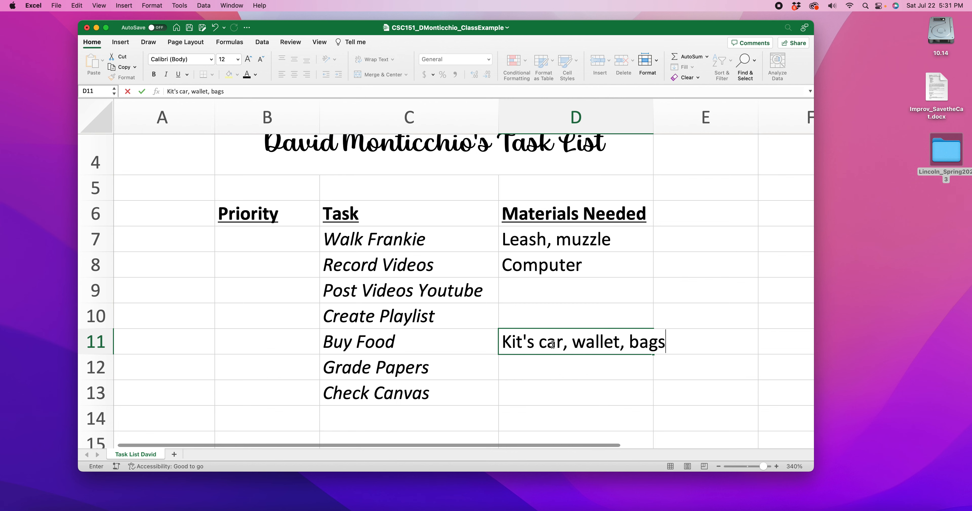
Step: Widen column D so the full Buy Food materials text fits inside it
left_click(641, 124)
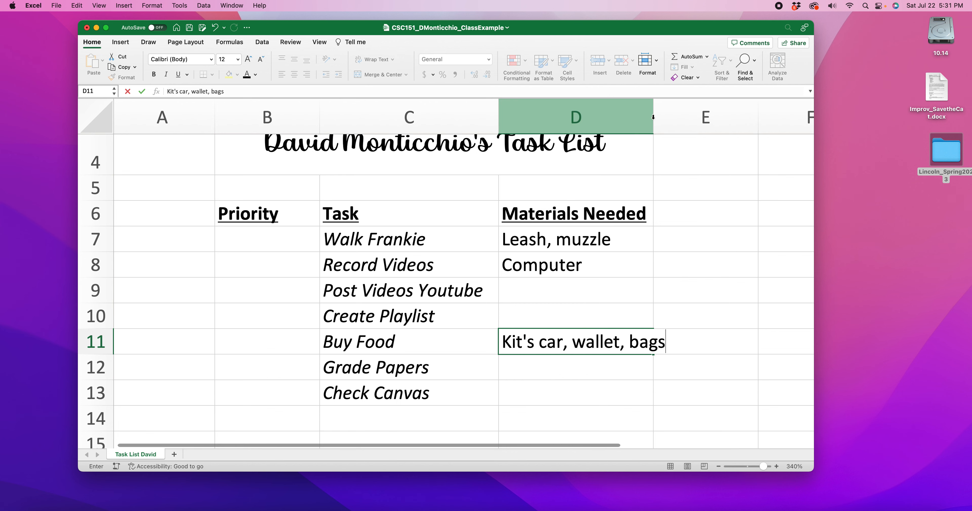
left_click(654, 117)
left_click(654, 117)
left_click_drag(654, 116, 681, 117)
left_click(720, 277)
scroll(622, 283, "down", 2)
left_click(532, 342)
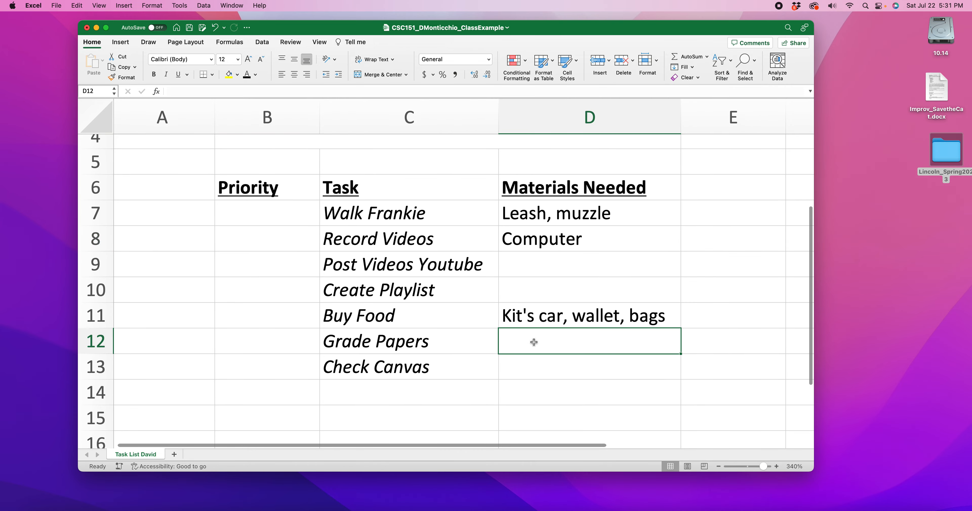
left_click(546, 370)
left_click_drag(562, 208, 585, 348)
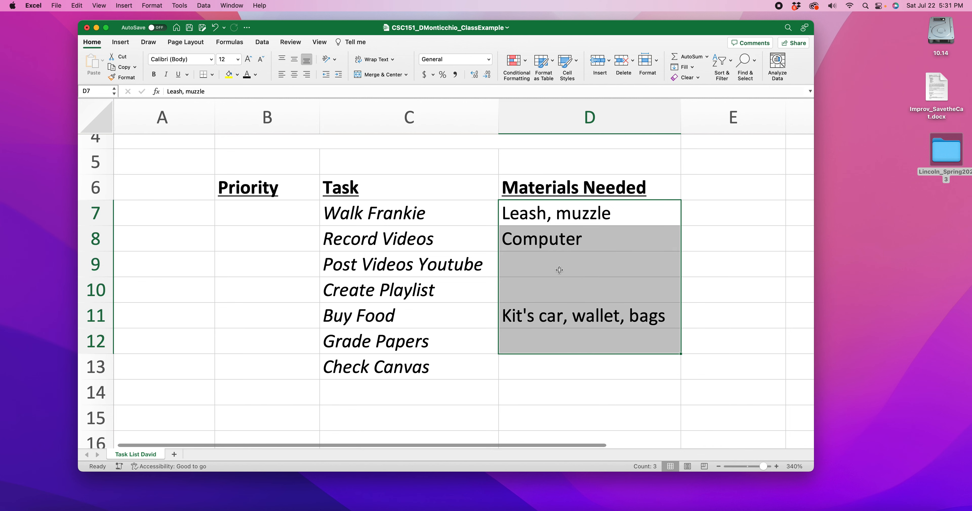
left_click(568, 265)
Step: Enter priority A for Walk Frankie in B7 and priority B for the next three tasks in B8:B10
left_click(263, 220)
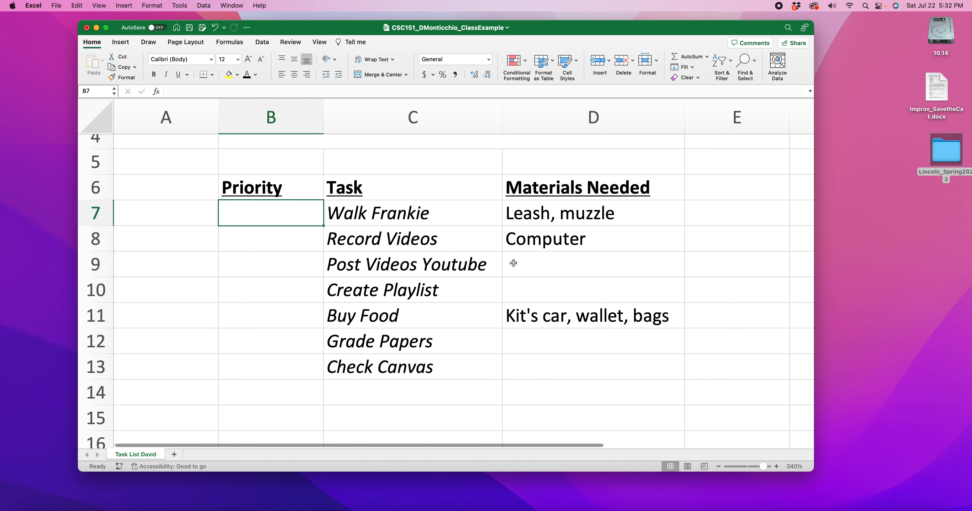
type("A")
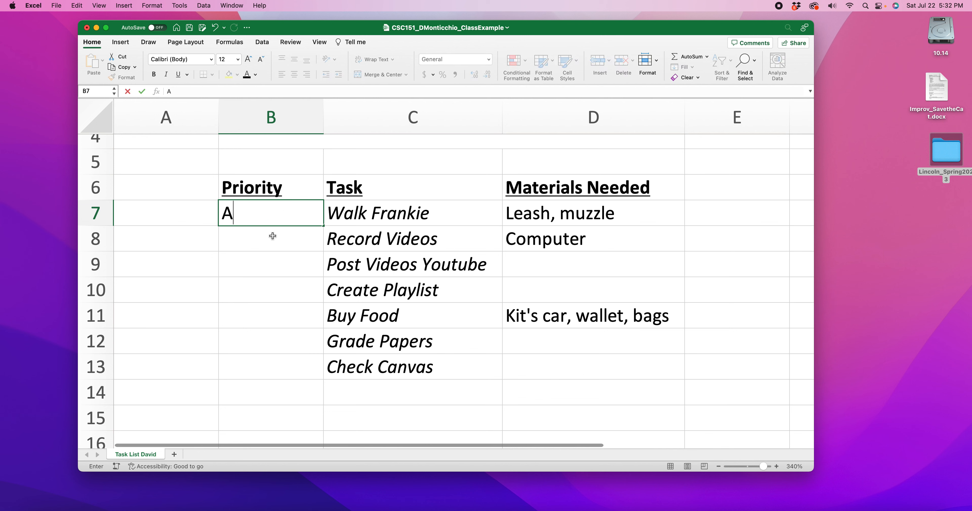
left_click(283, 241)
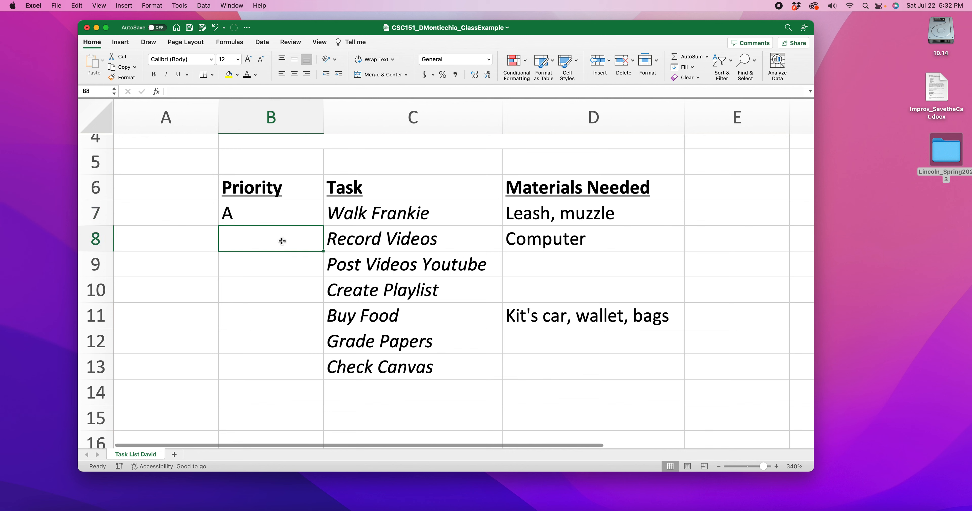
type("B")
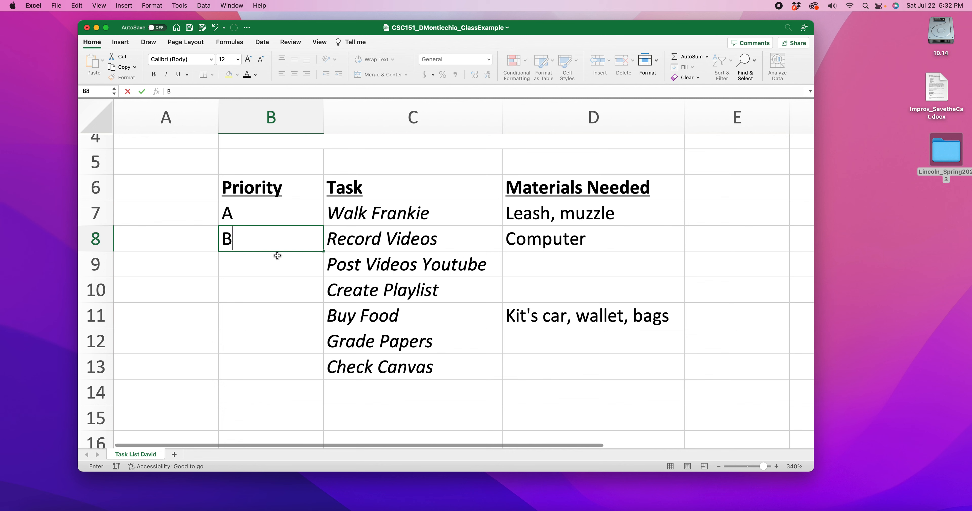
left_click(264, 261)
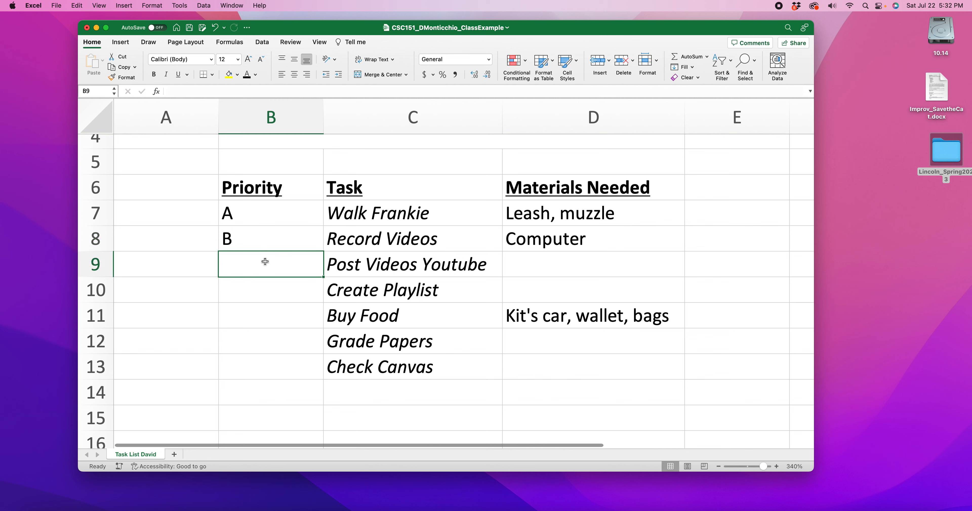
type("B")
left_click(254, 283)
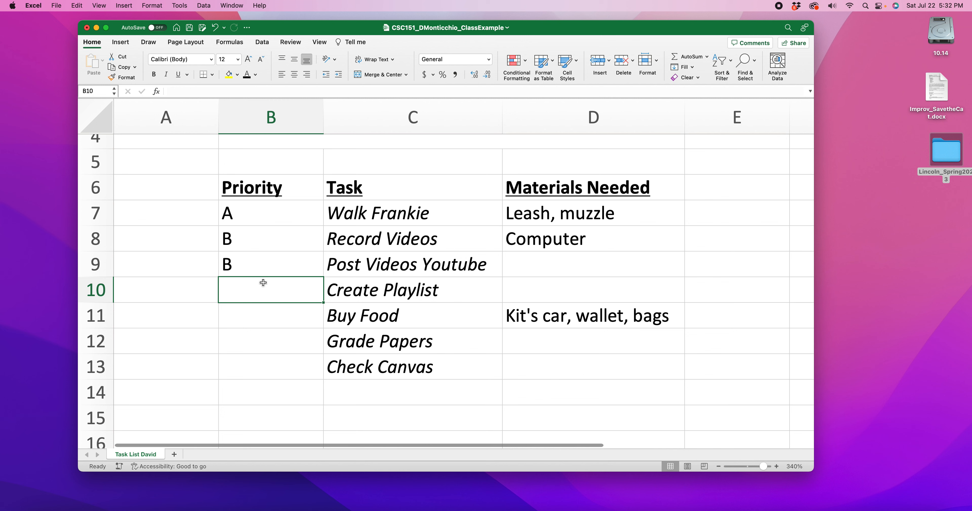
type("B")
Step: Enter priority B for Buy Food in B11, C for Grade Papers in B12 and B for Check Canvas in B13
left_click(246, 312)
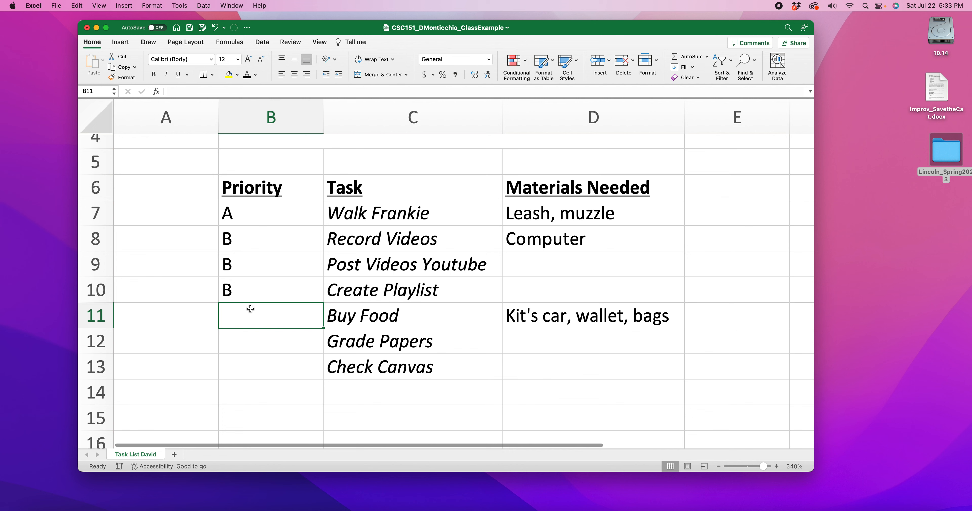
type("B")
left_click(247, 340)
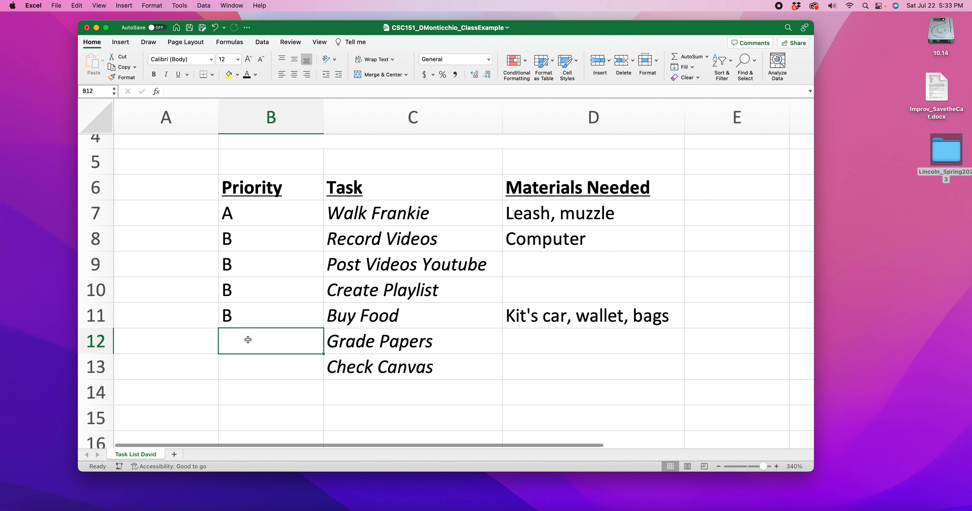
type("C")
left_click(253, 365)
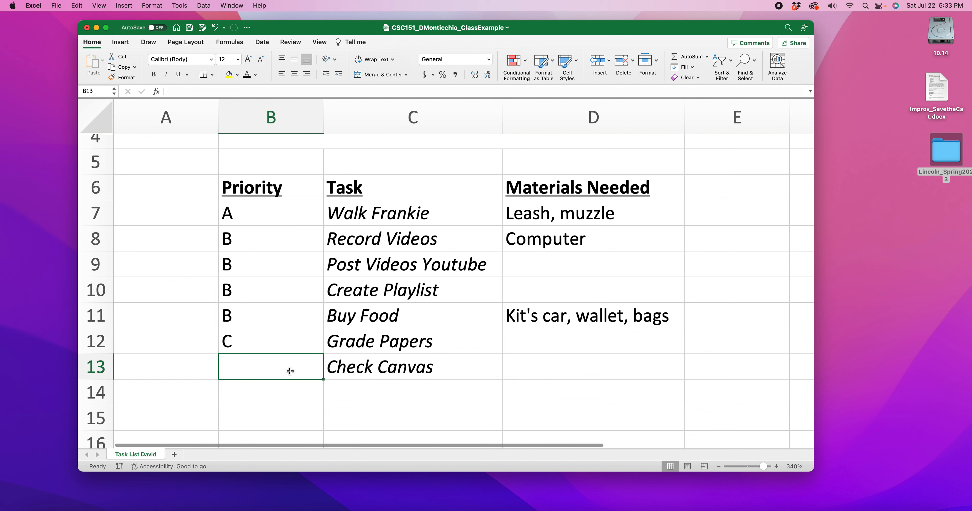
type("B")
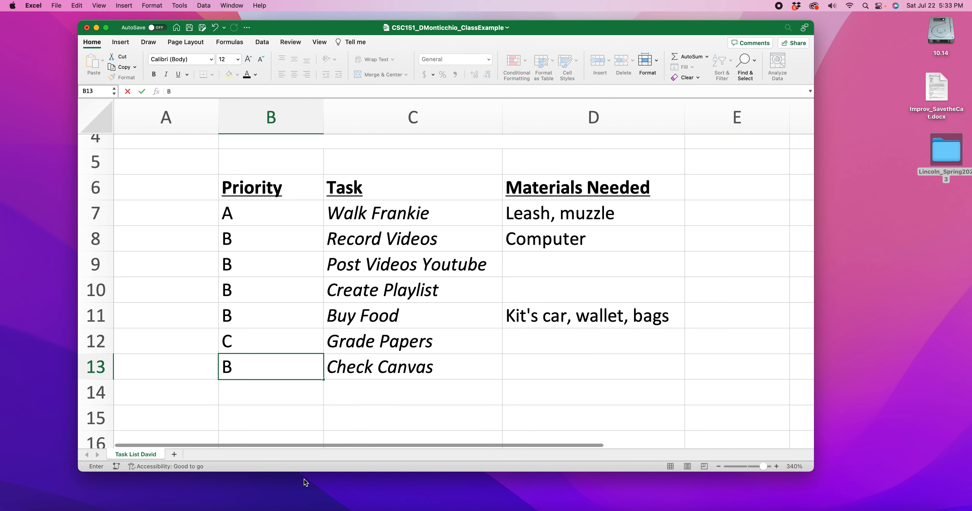
left_click_drag(238, 218, 226, 367)
left_click(166, 187)
left_click(244, 217)
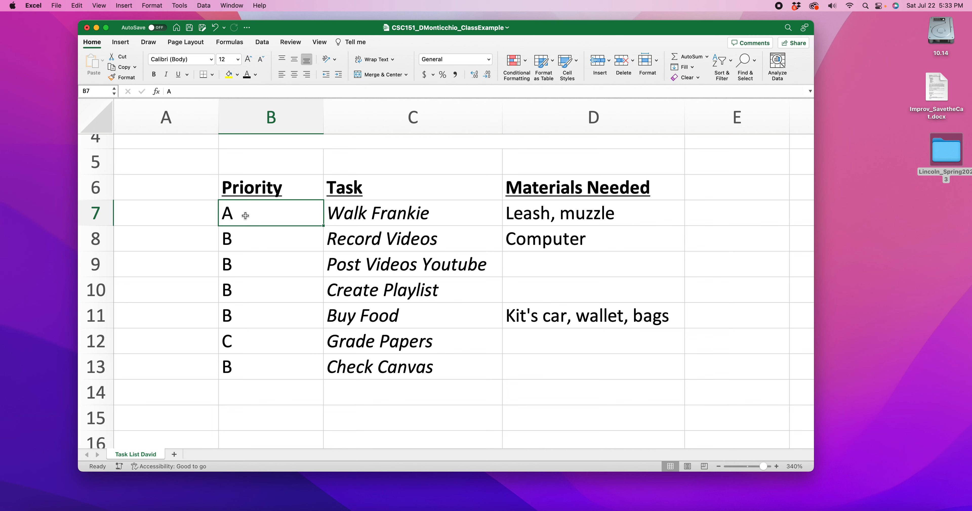
left_click(252, 344)
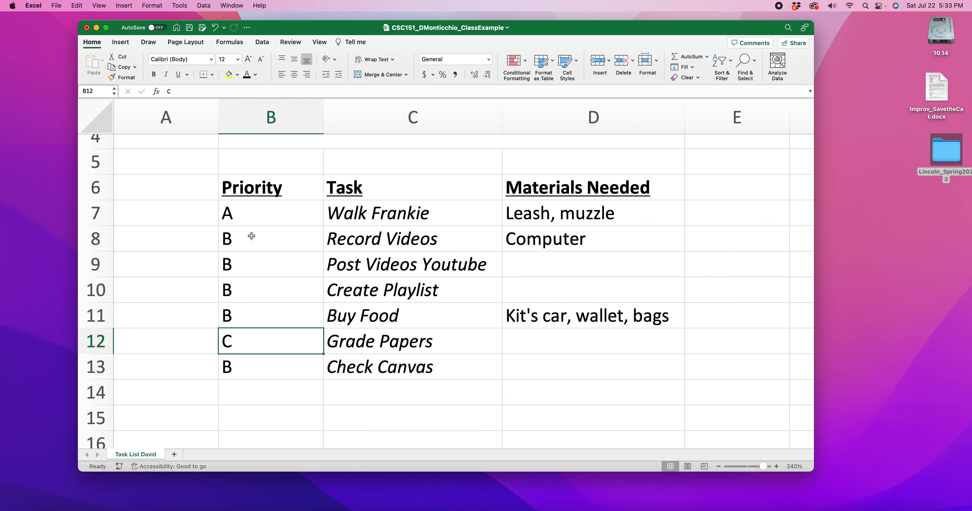
Step: Center the B priorities in B8:B11 and B13, and right-align the C priority in B12
left_click_drag(245, 235, 248, 312)
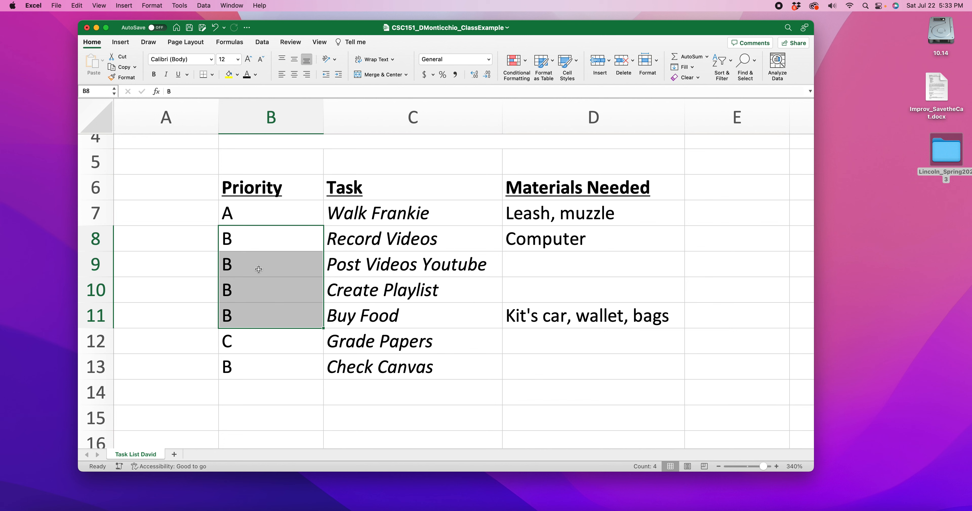
left_click(294, 74)
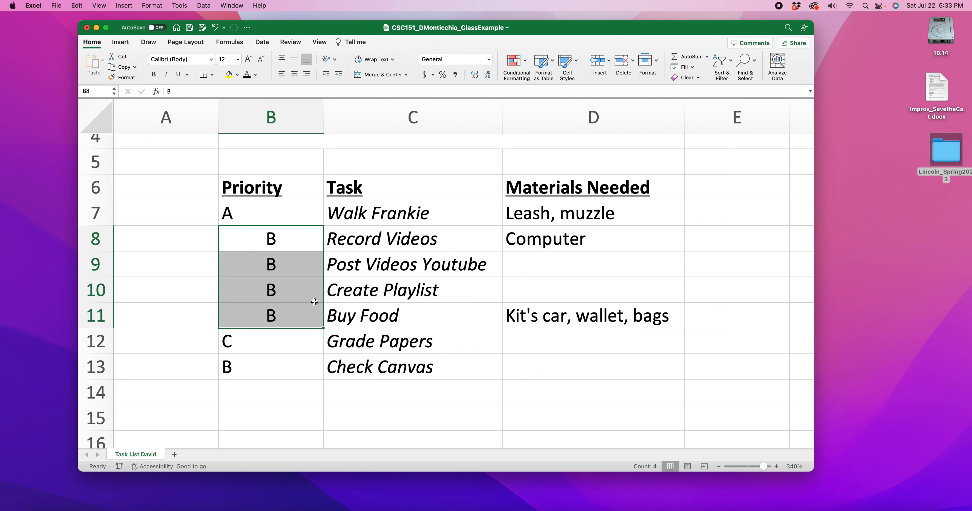
left_click(257, 372)
left_click(294, 74)
key("Up")
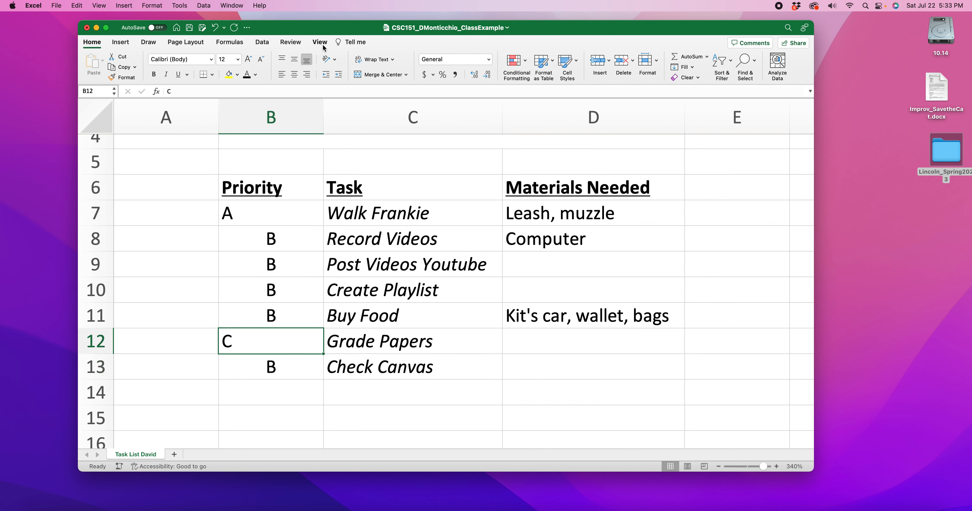
left_click(304, 75)
left_click(310, 388)
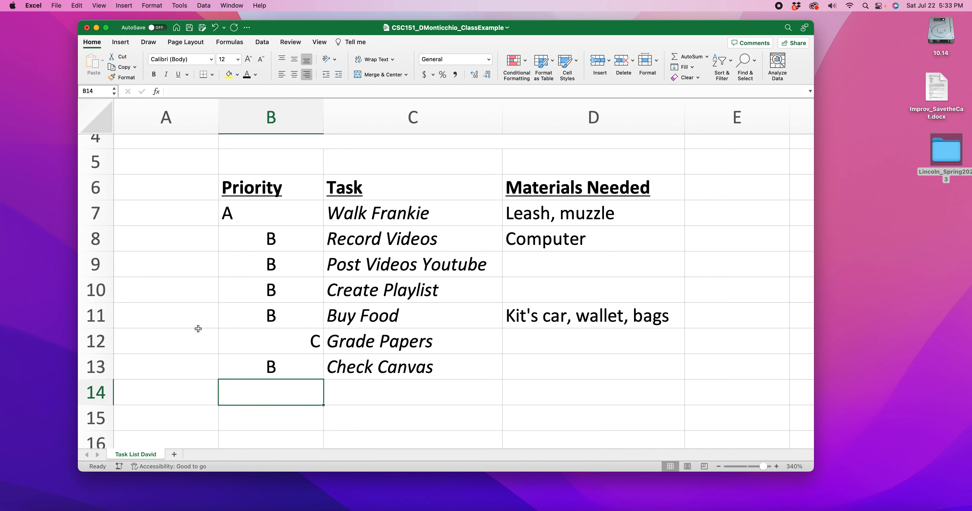
Step: Review the alignment of the A, B and C priorities in column B from row 7 to row 13
left_click(229, 214)
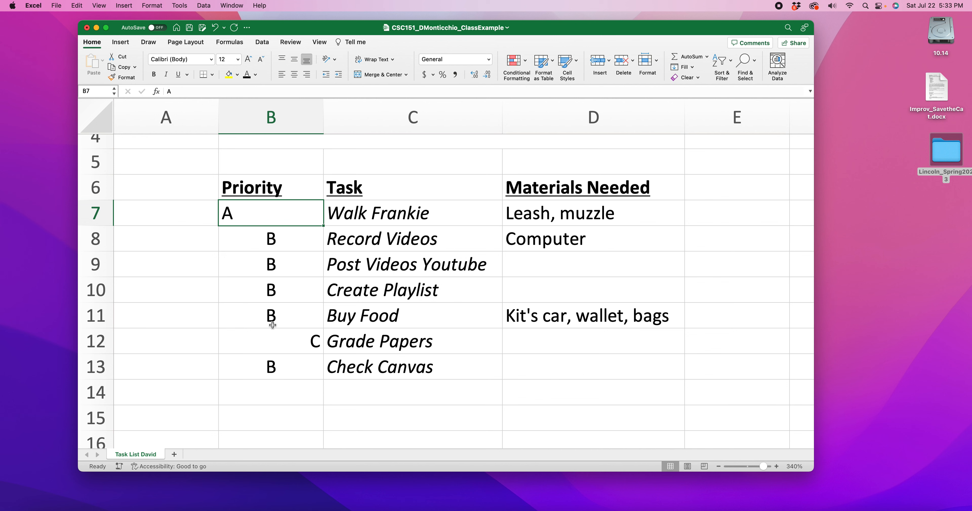
left_click_drag(279, 246, 273, 390)
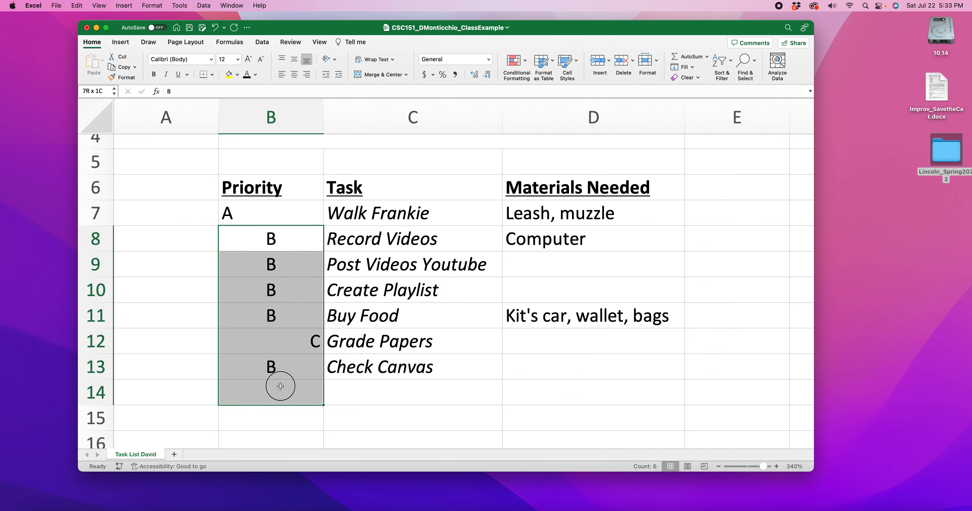
left_click(309, 351)
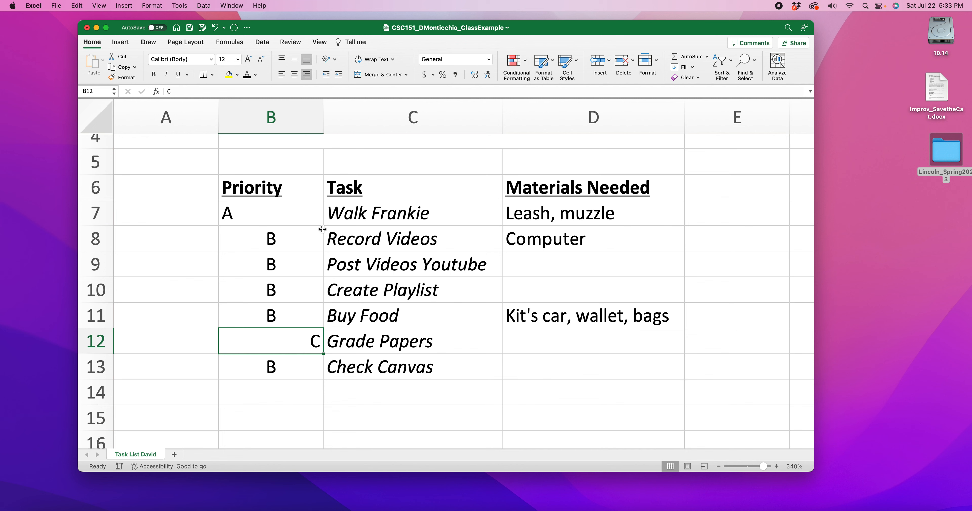
left_click(236, 207)
left_click(240, 241)
left_click(245, 265)
left_click(247, 296)
left_click(248, 307)
left_click(235, 214)
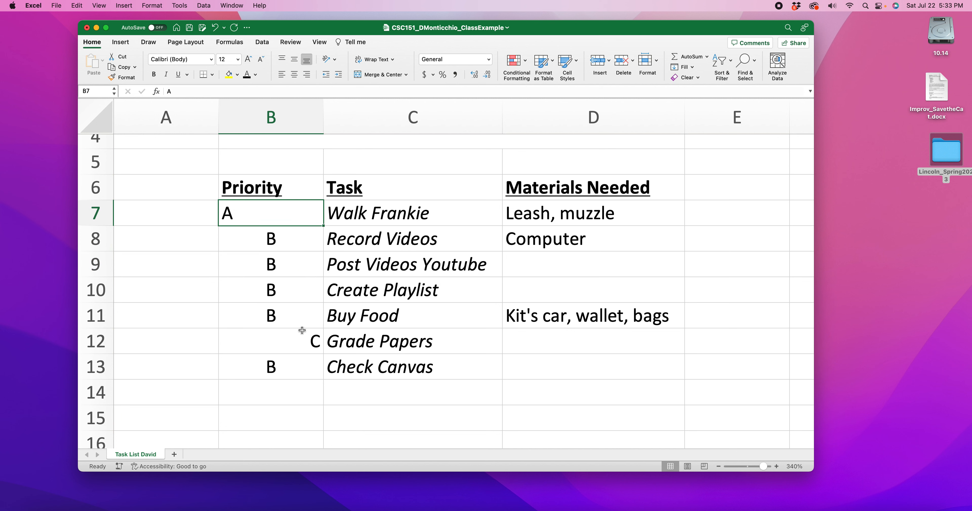
Step: Check the priority alignment against the rubric's sample task list in Firefox, and return to the Excel workbook
left_click(297, 343)
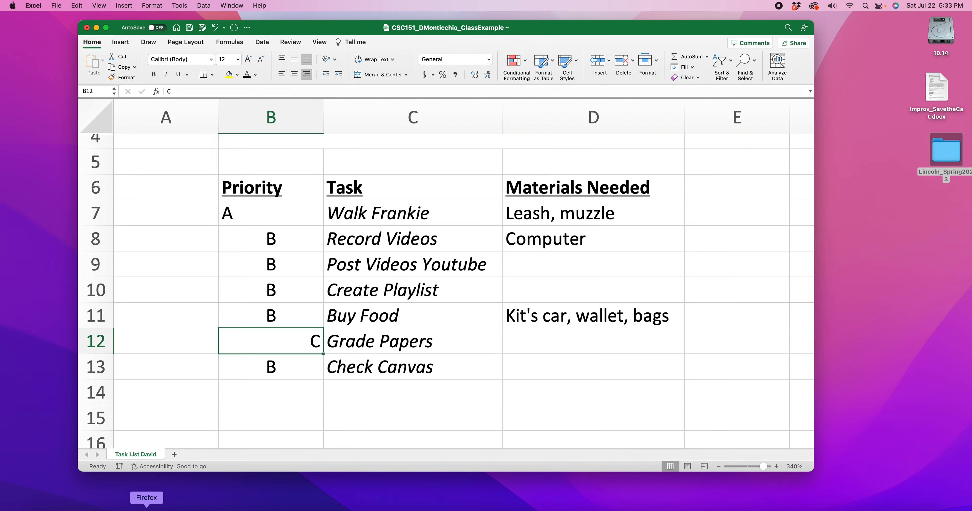
left_click(146, 507)
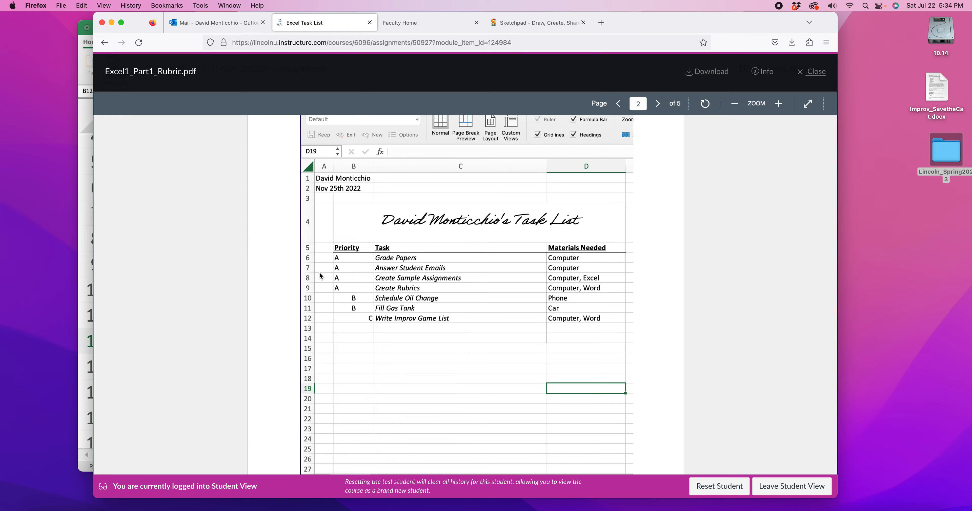
left_click(113, 24)
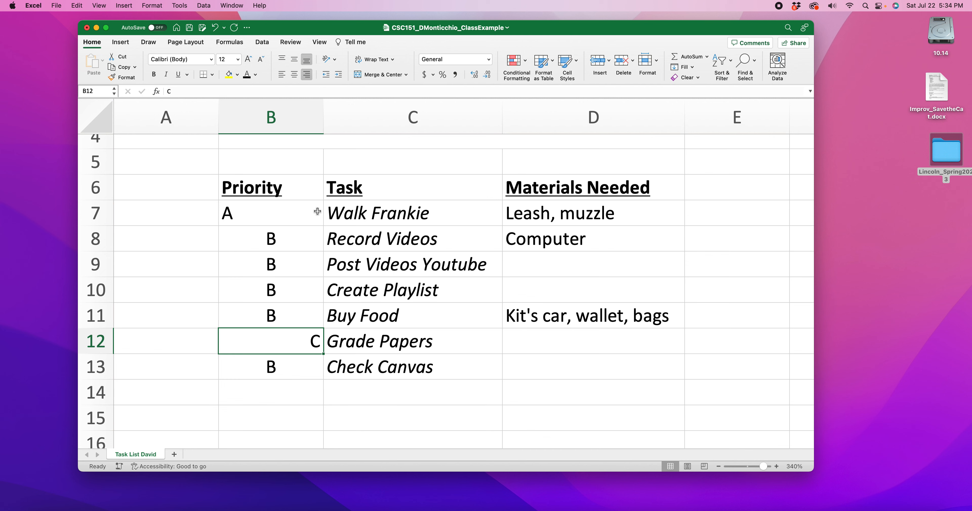
Step: Add a left border to the task cells C7:C13
left_click_drag(230, 211, 288, 371)
left_click_drag(333, 214, 365, 378)
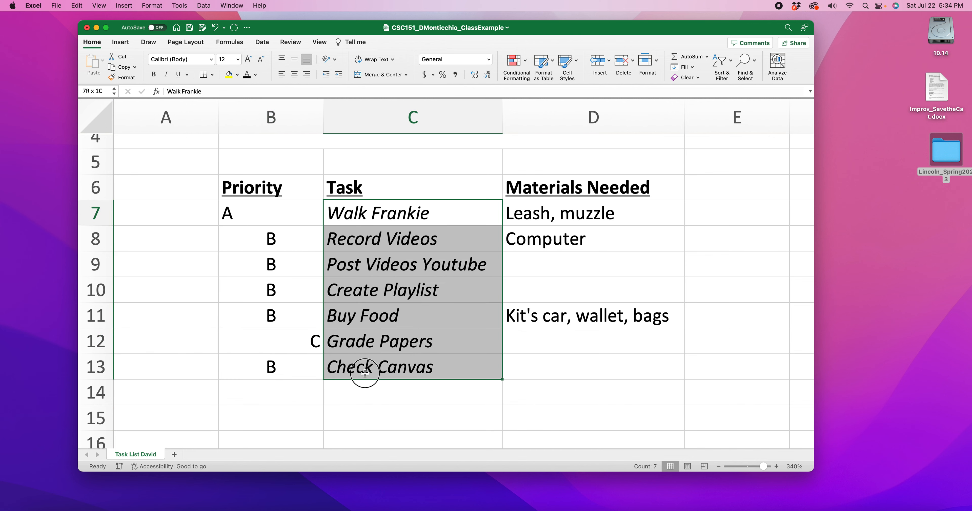
left_click(333, 214)
left_click_drag(387, 217, 399, 368)
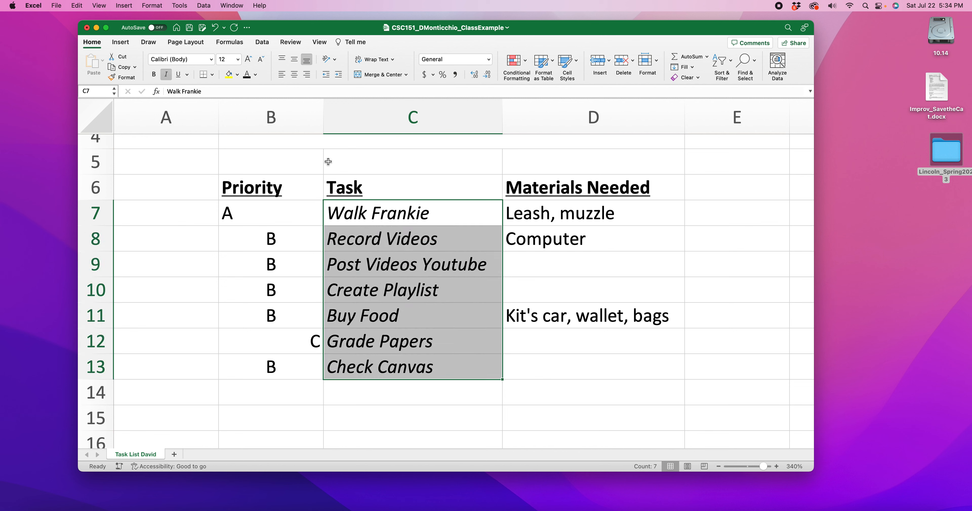
left_click(212, 75)
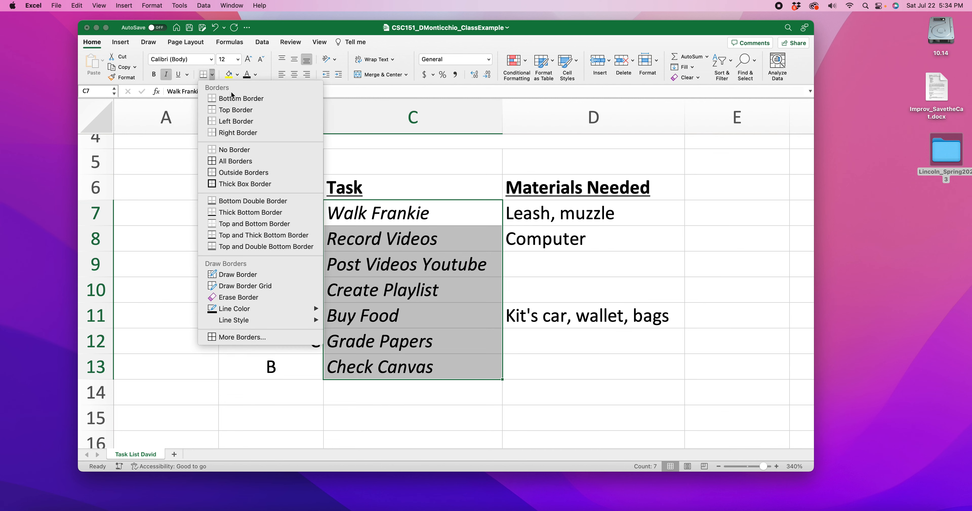
left_click(250, 120)
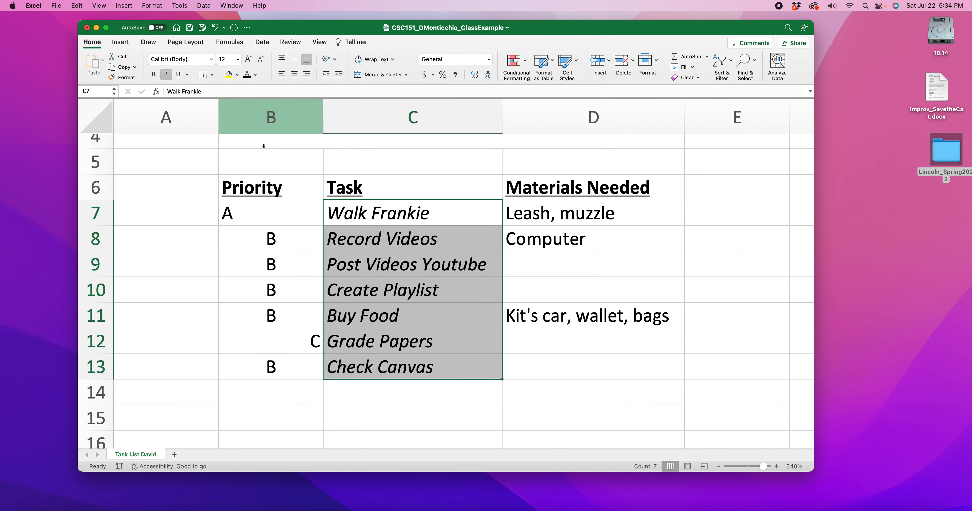
left_click(604, 395)
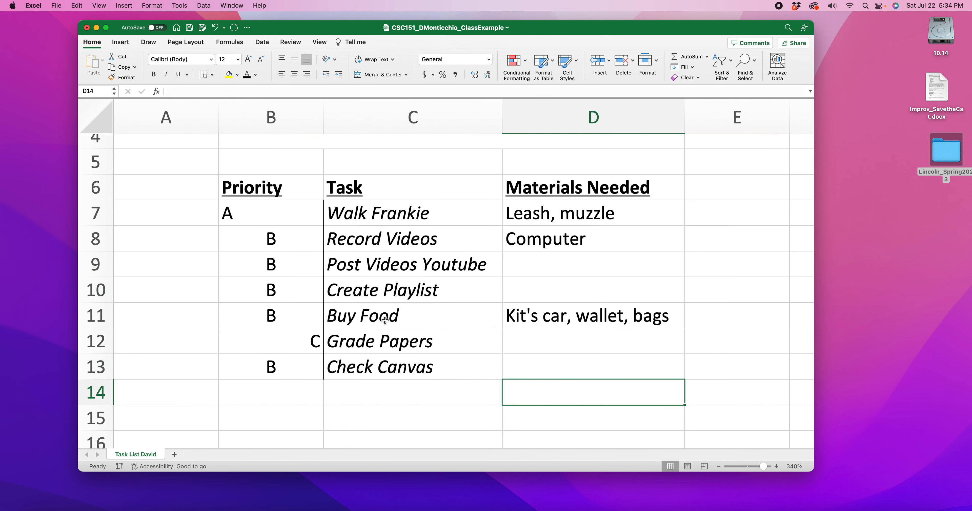
Step: Add a right border to the task cells C7:C13
left_click_drag(418, 211, 435, 358)
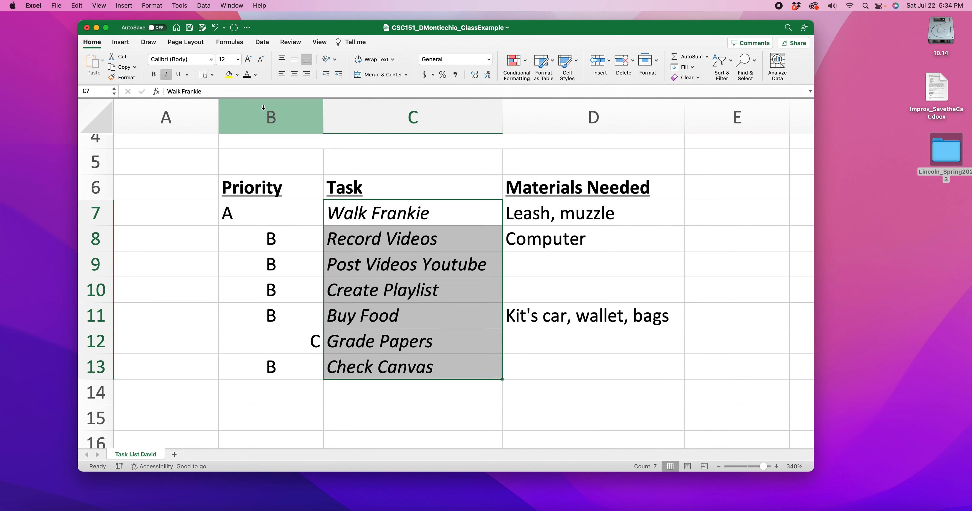
left_click(213, 74)
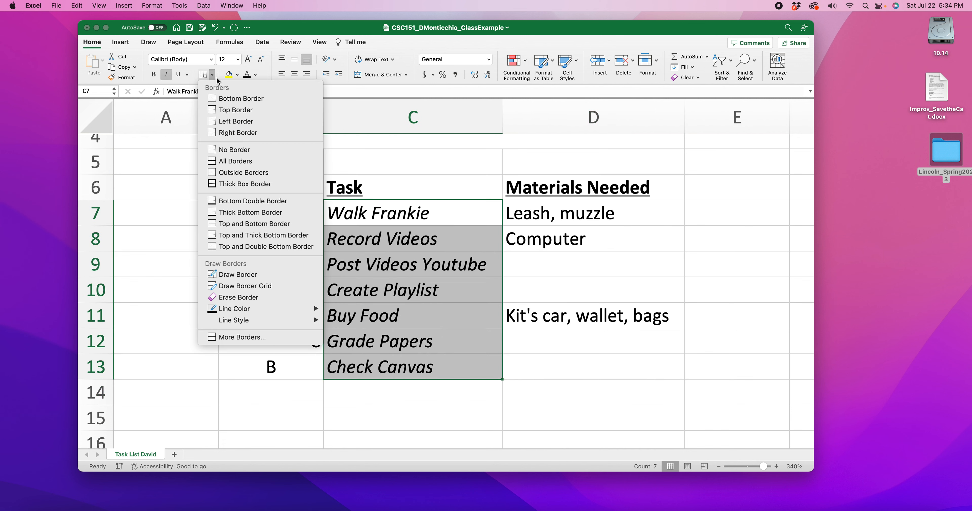
left_click(247, 133)
left_click(590, 388)
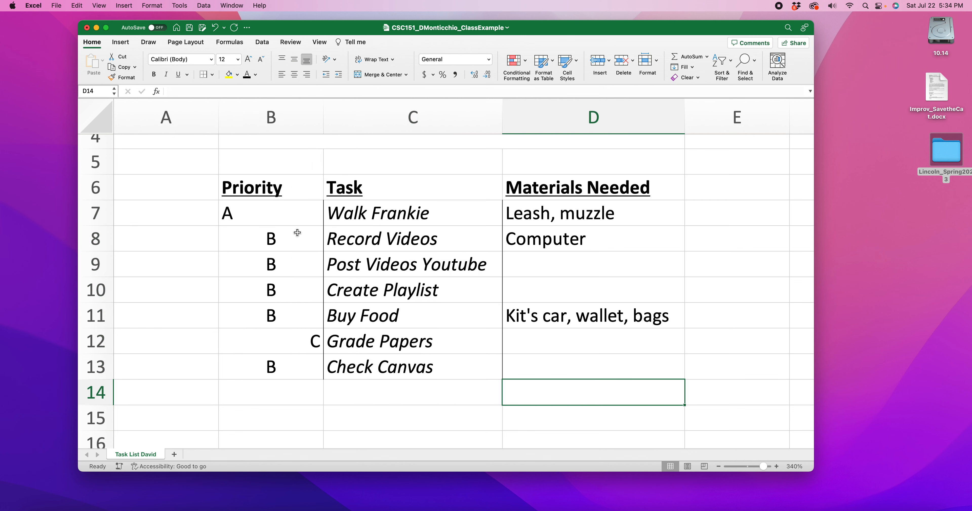
Step: Add a top border across B7:D7, directly beneath the column headings
left_click_drag(243, 216, 530, 214)
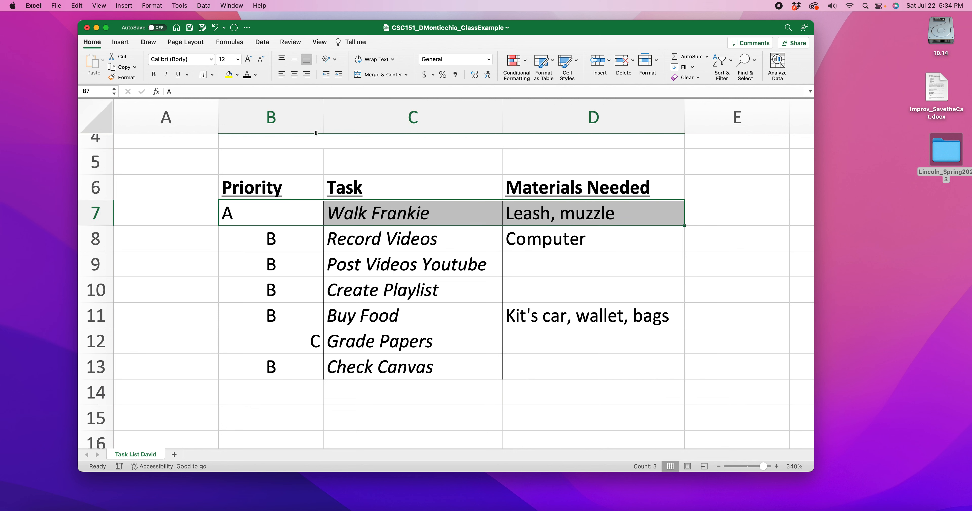
left_click(213, 75)
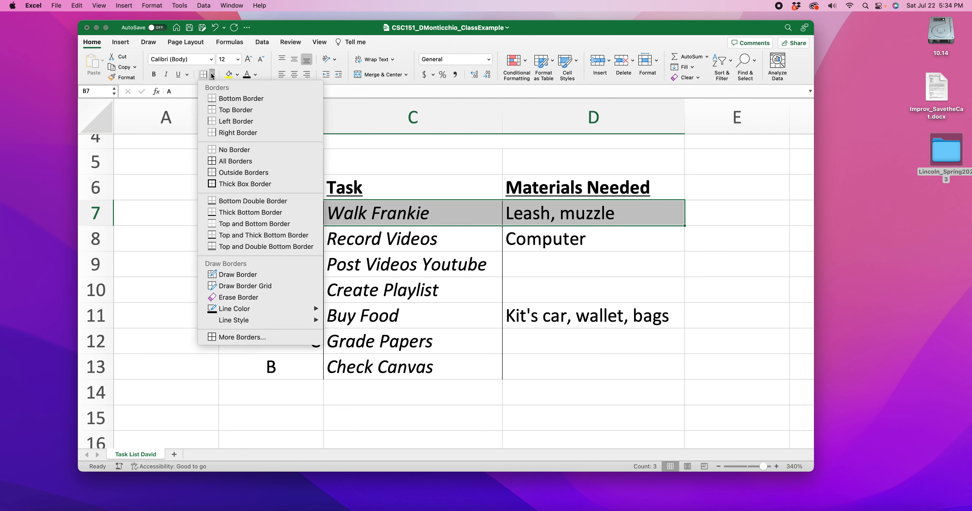
left_click(234, 115)
left_click(696, 340)
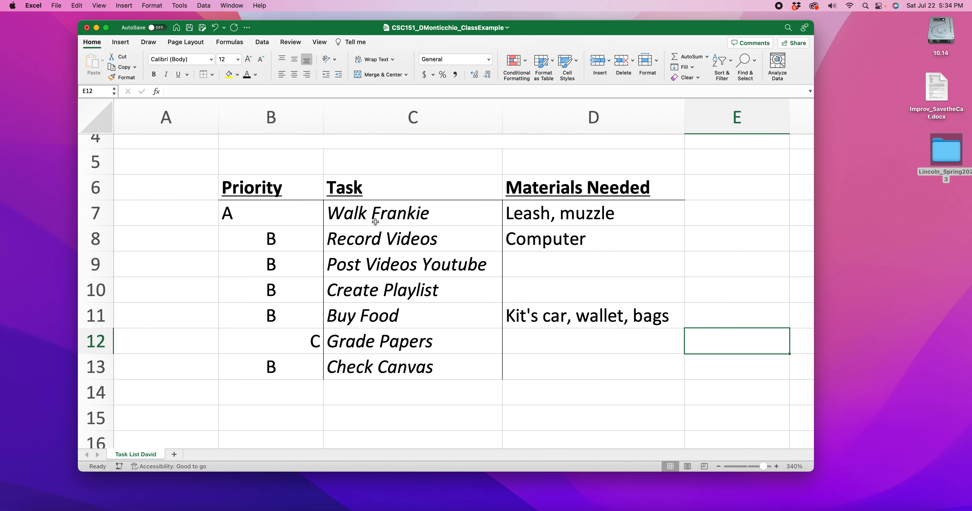
Step: Examine the line style, line color and preset options in the detailed border settings, leaving them unchanged
left_click(212, 74)
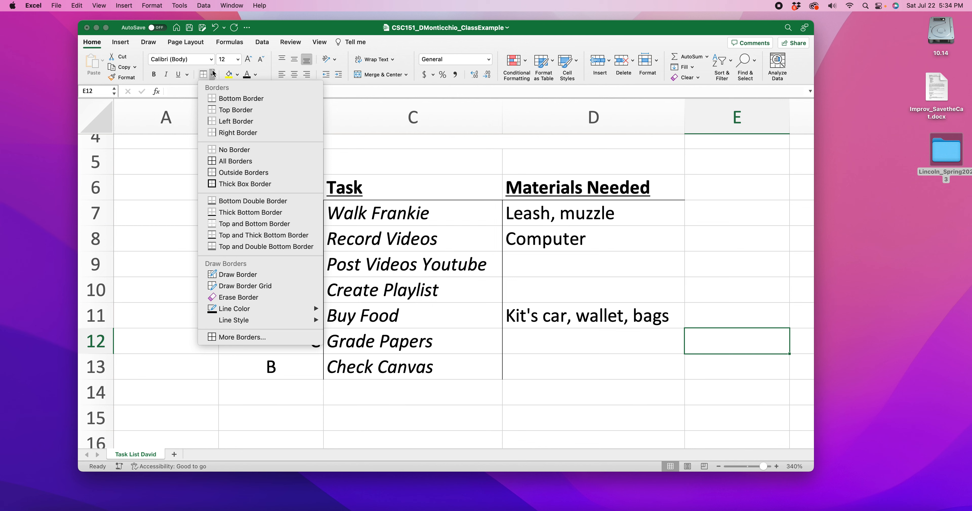
left_click(263, 336)
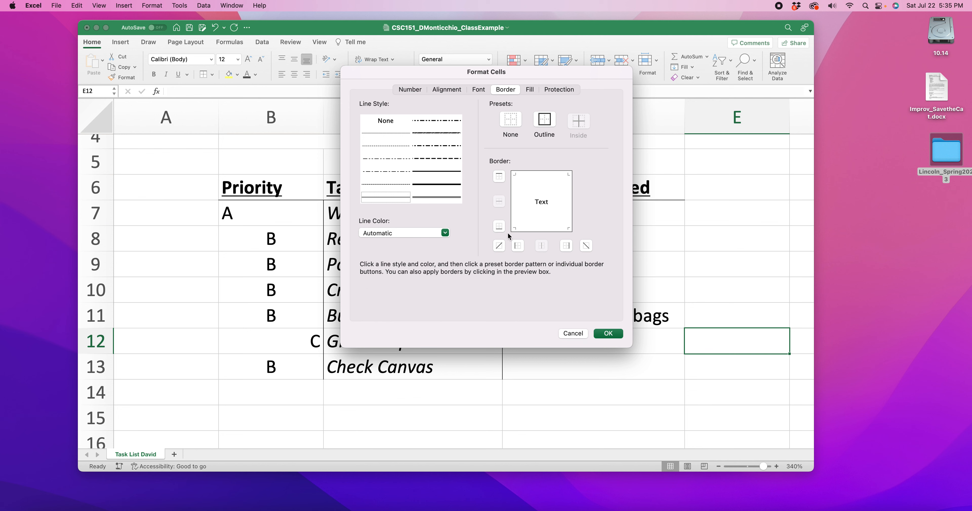
left_click(608, 334)
left_click(621, 371)
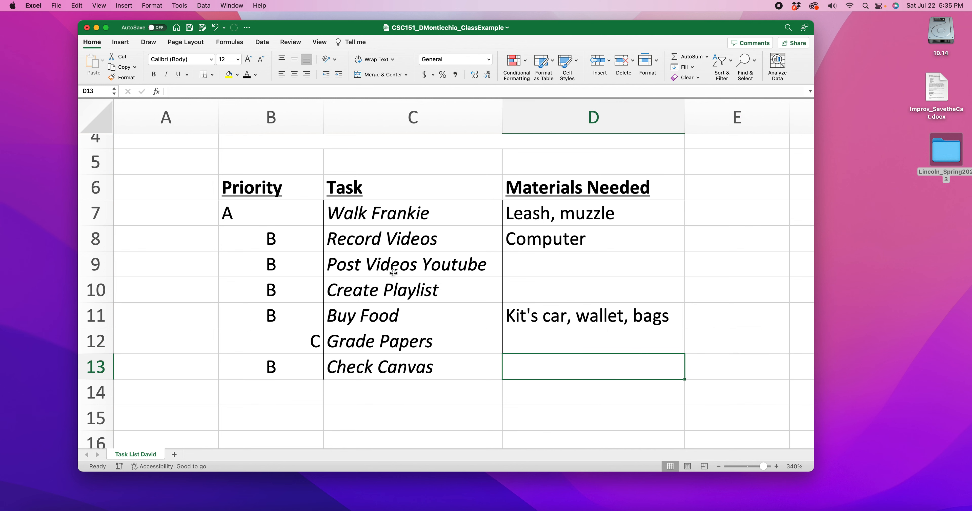
Step: Check the whole bordered task list together with its heading rows, and save the workbook
left_click(718, 467)
left_click(719, 467)
left_click(718, 467)
left_click(718, 467)
left_click(718, 466)
left_click(718, 467)
left_click(718, 467)
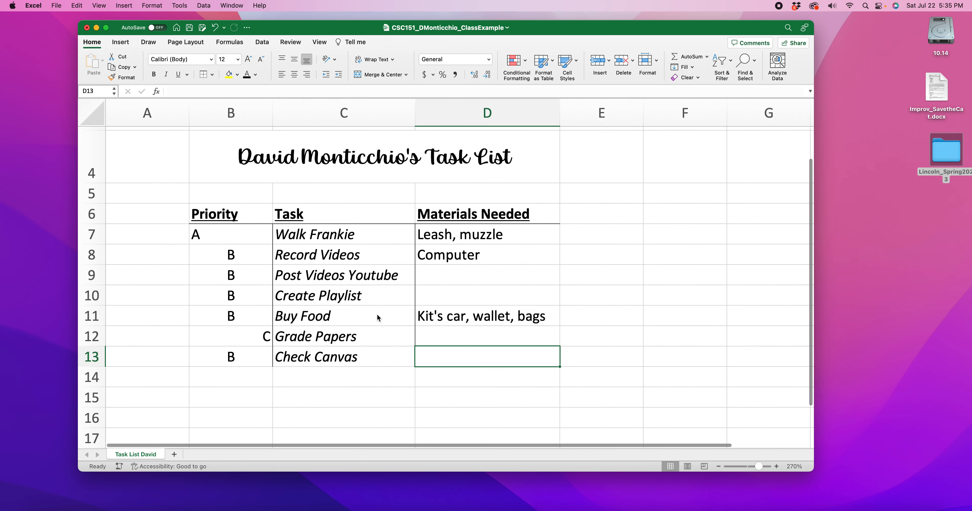
scroll(377, 318, "up", 3)
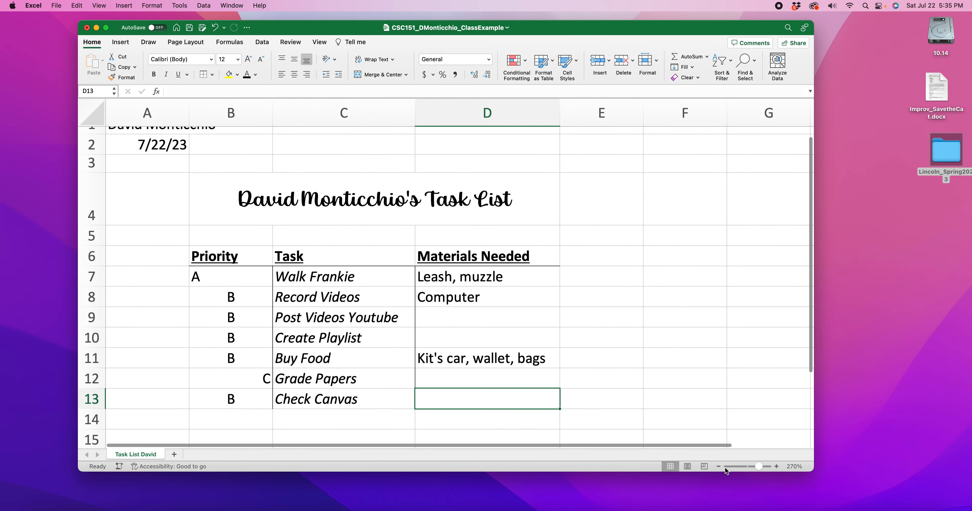
left_click(718, 467)
left_click(718, 466)
scroll(337, 292, "up", 1)
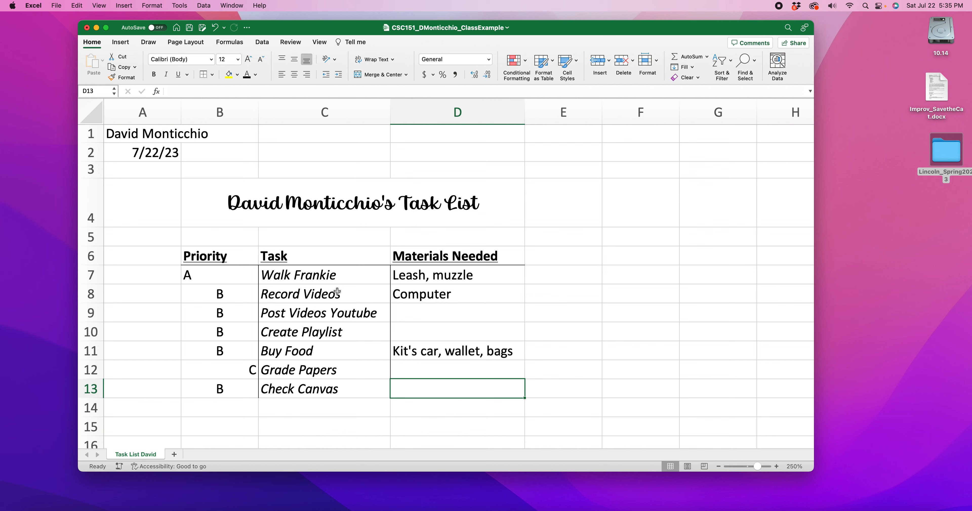
key("super+s")
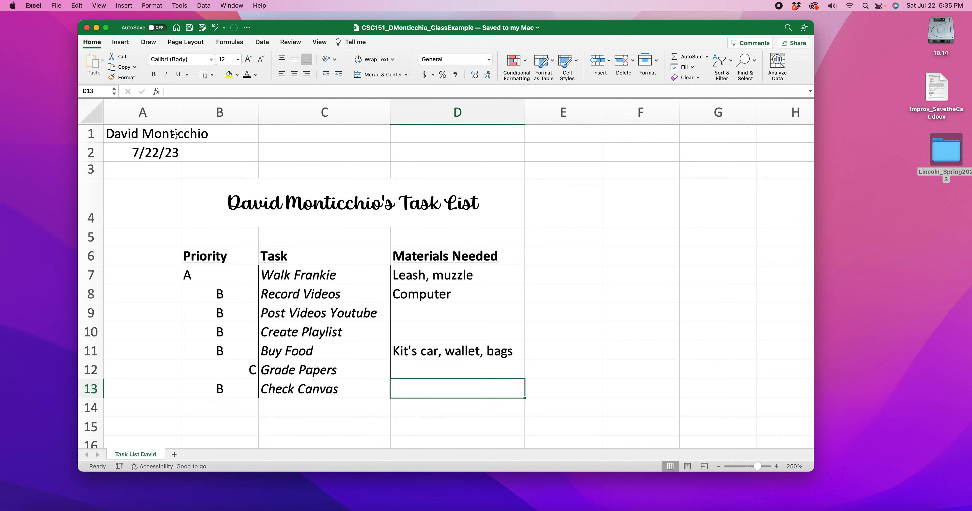
Step: Examine the page setup, margins, orientation, paper size and print area options for the sheet
left_click(186, 44)
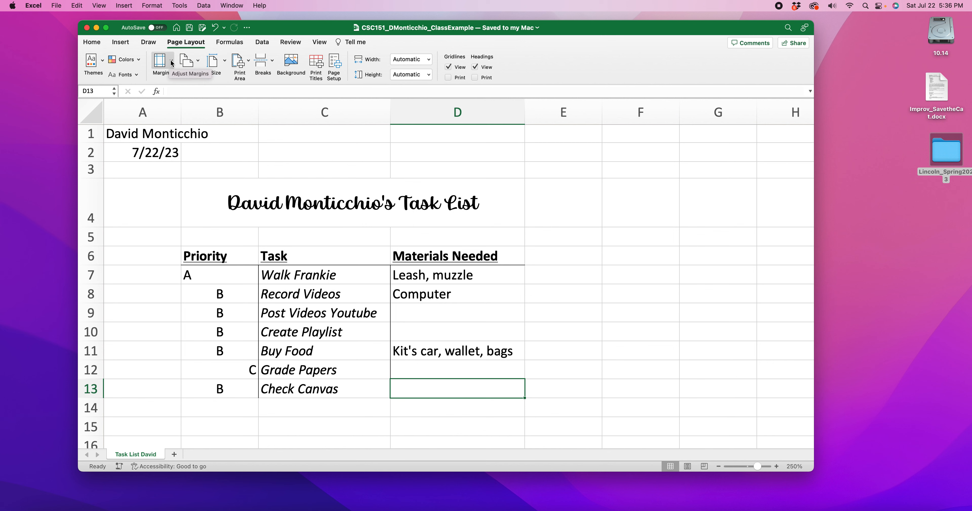
left_click(334, 64)
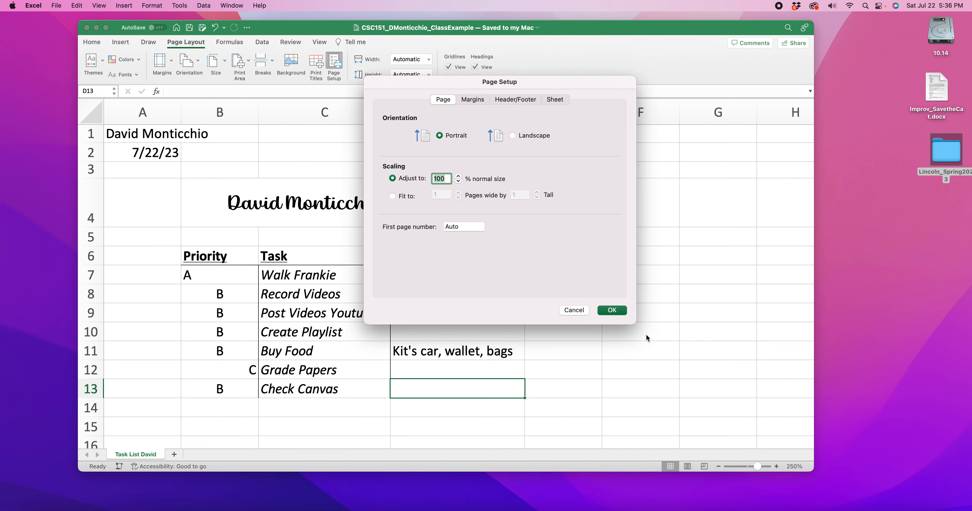
left_click(574, 311)
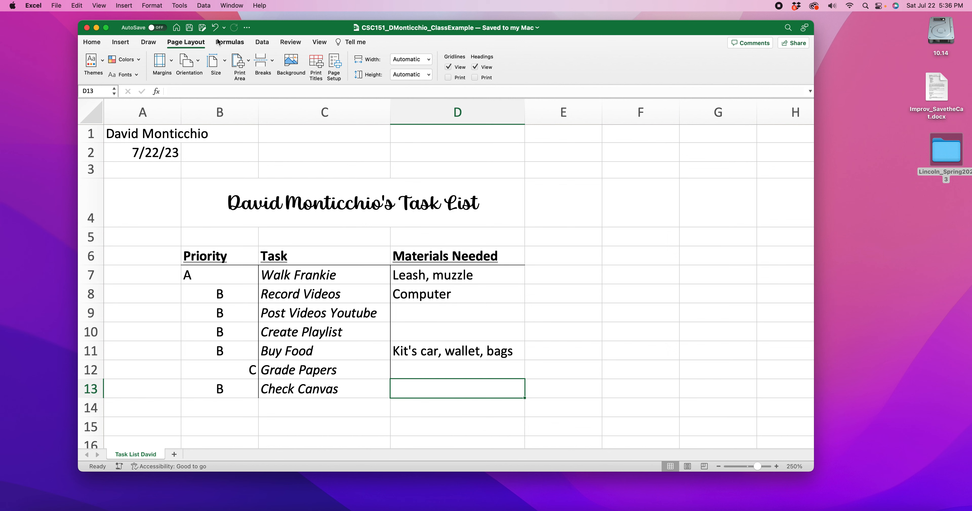
left_click(173, 63)
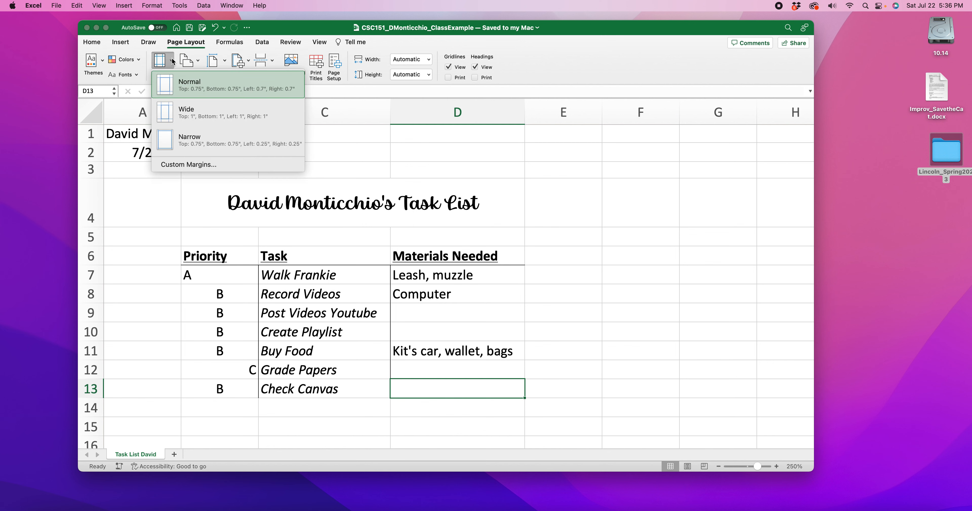
left_click(199, 62)
left_click(199, 63)
left_click(200, 60)
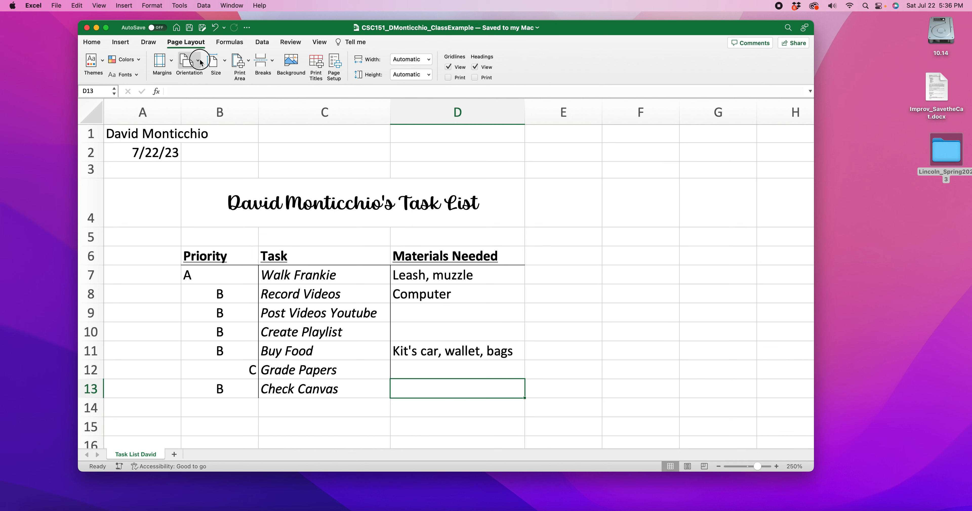
left_click(224, 62)
left_click(225, 62)
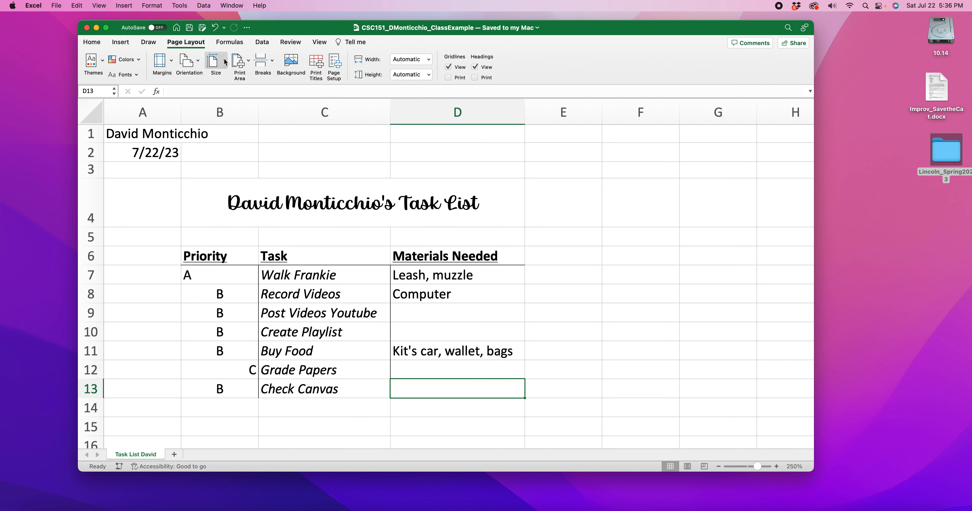
left_click(244, 63)
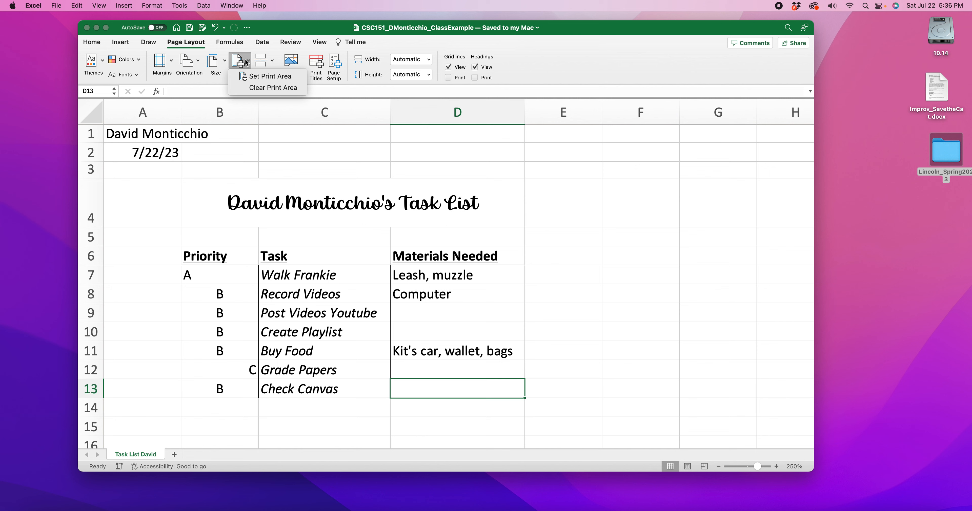
left_click(245, 63)
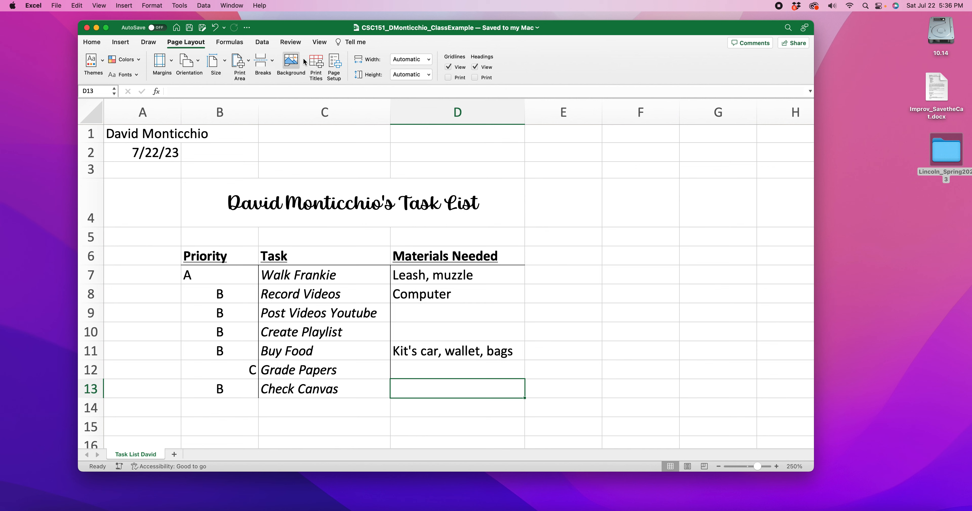
left_click(231, 42)
left_click(262, 43)
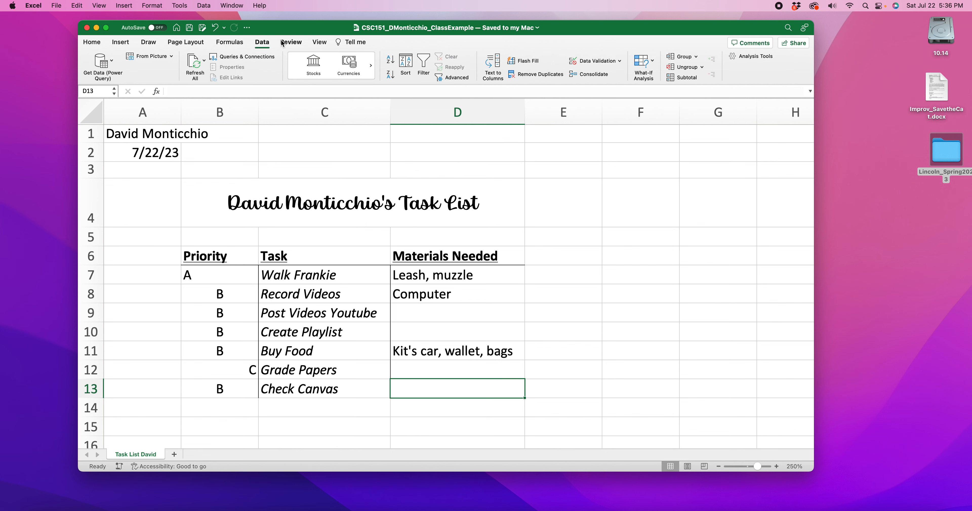
left_click(290, 43)
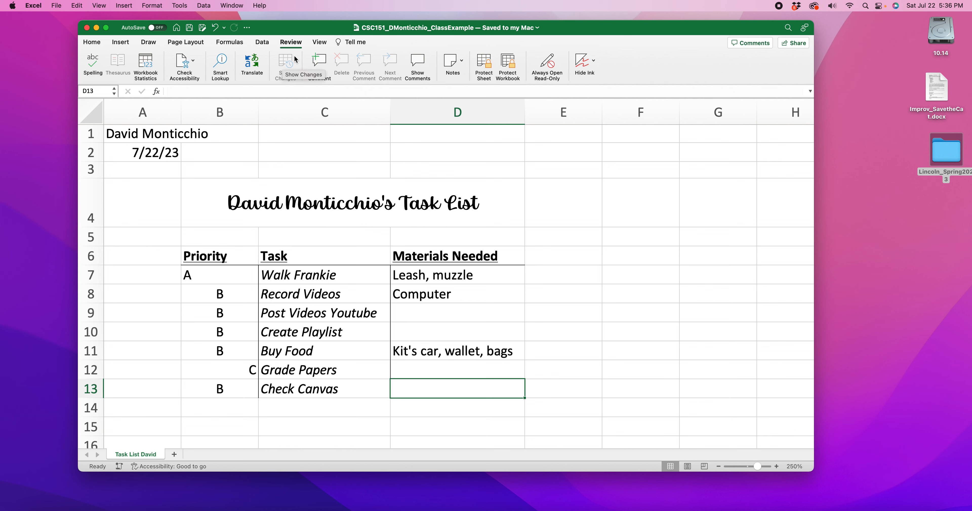
left_click(323, 42)
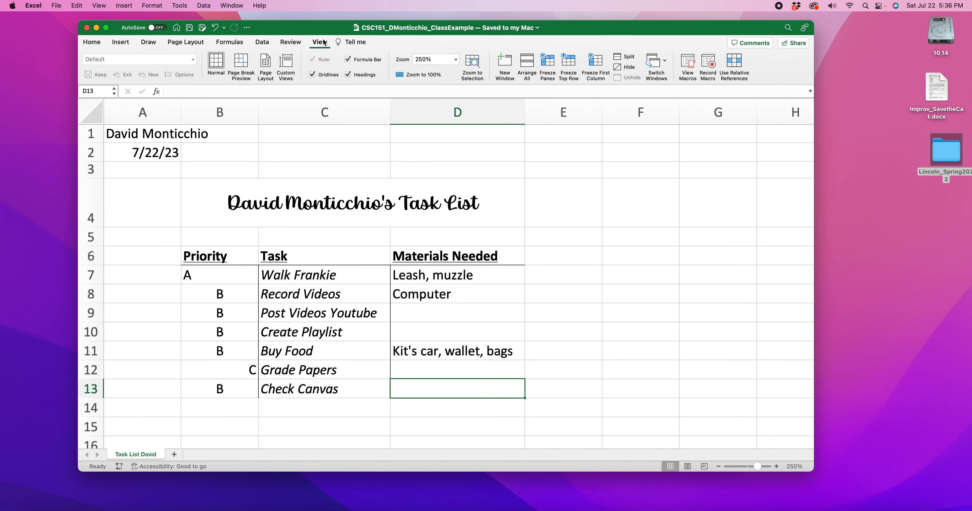
left_click(184, 43)
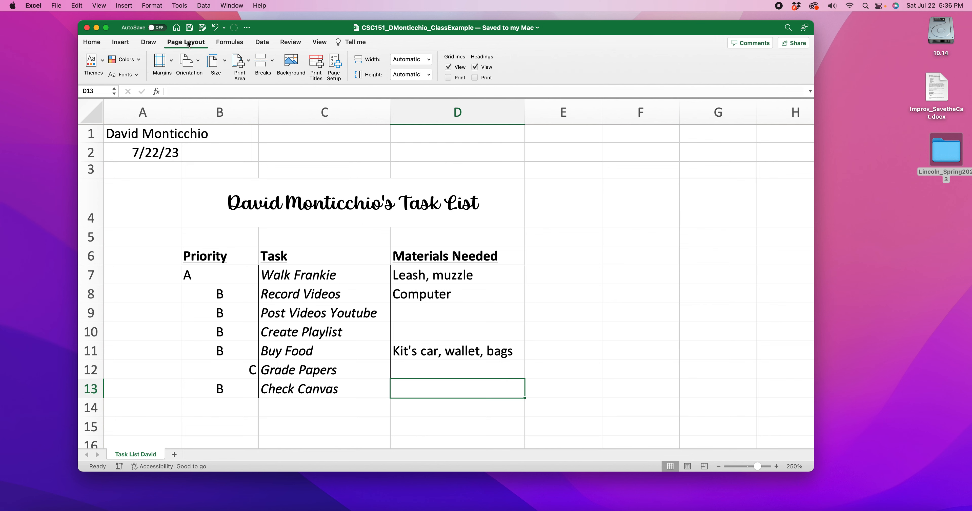
Step: Display the sheet in Page Layout view and check how the task list fits on the first page
left_click(321, 43)
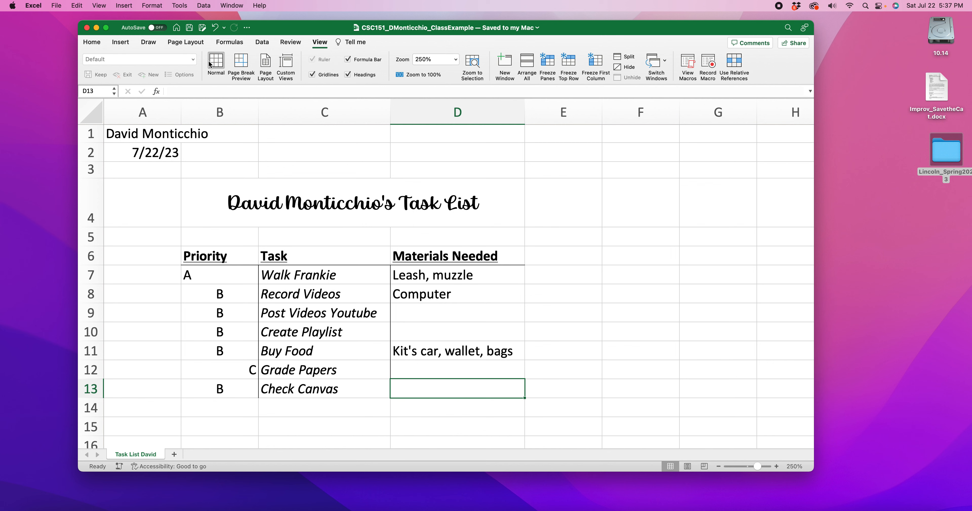
left_click(265, 62)
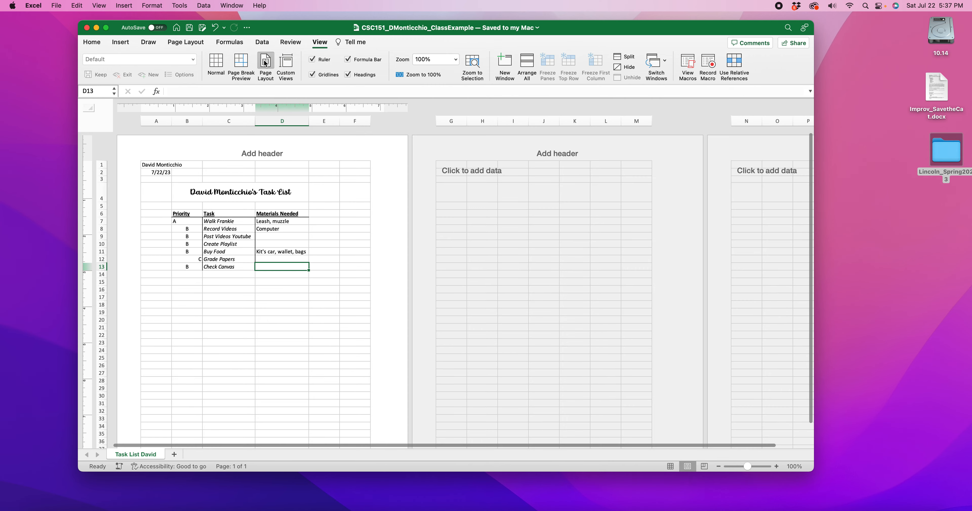
scroll(338, 227, "down", 3)
scroll(338, 226, "up", 3)
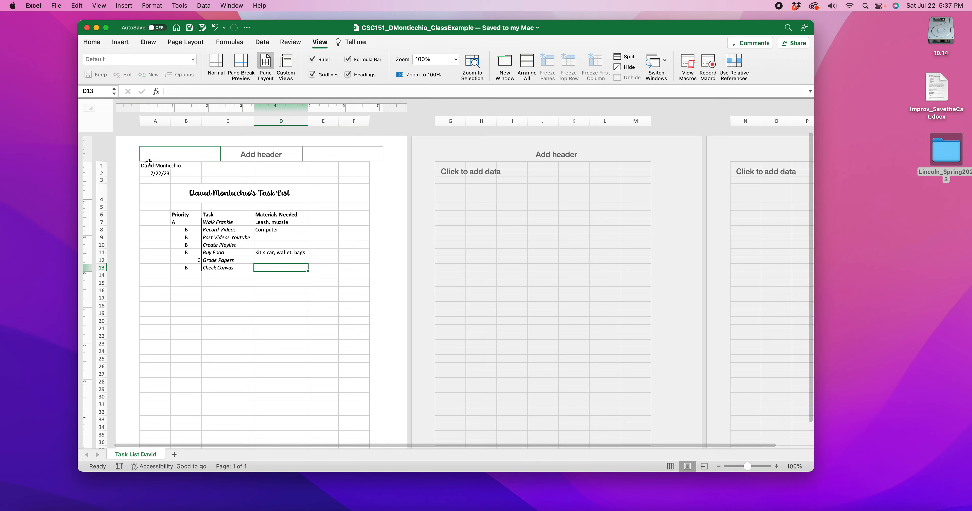
scroll(143, 159, "down", 10)
scroll(151, 165, "up", 10)
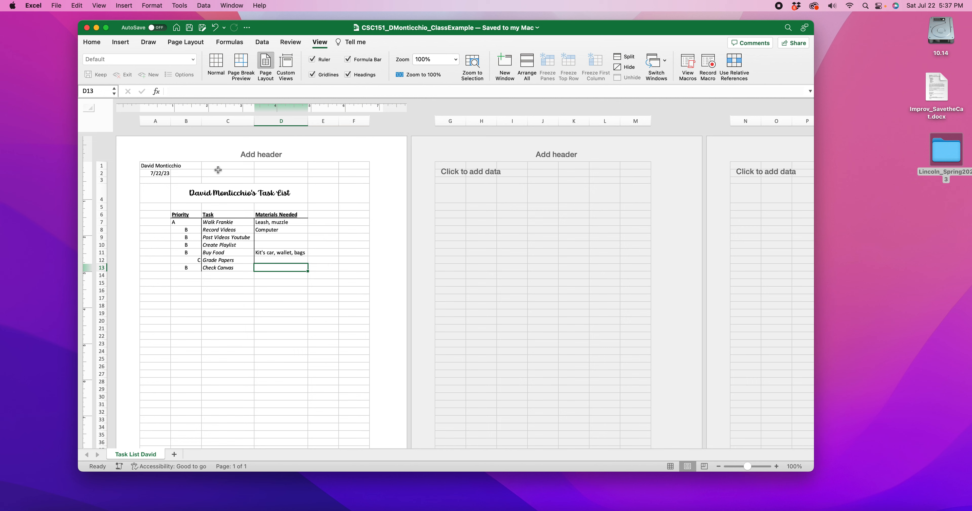
Step: Widen columns A, C and D so that columns A to D fill the first page's width
left_click(172, 120)
left_click_drag(171, 121, 361, 121)
left_click_drag(293, 121, 283, 121)
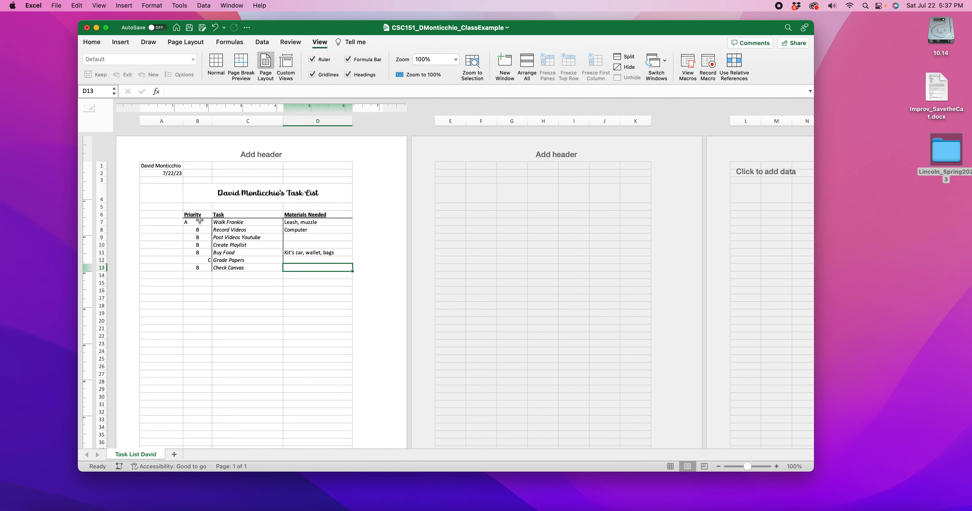
Step: Increase the font size of the title and task list in A4:D13 to 14
left_click_drag(172, 197, 304, 269)
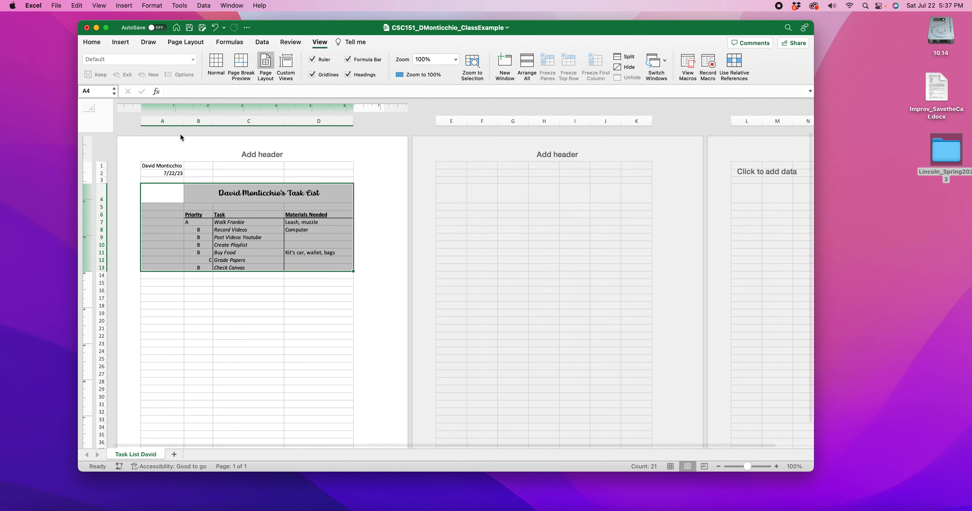
left_click(92, 43)
left_click(249, 59)
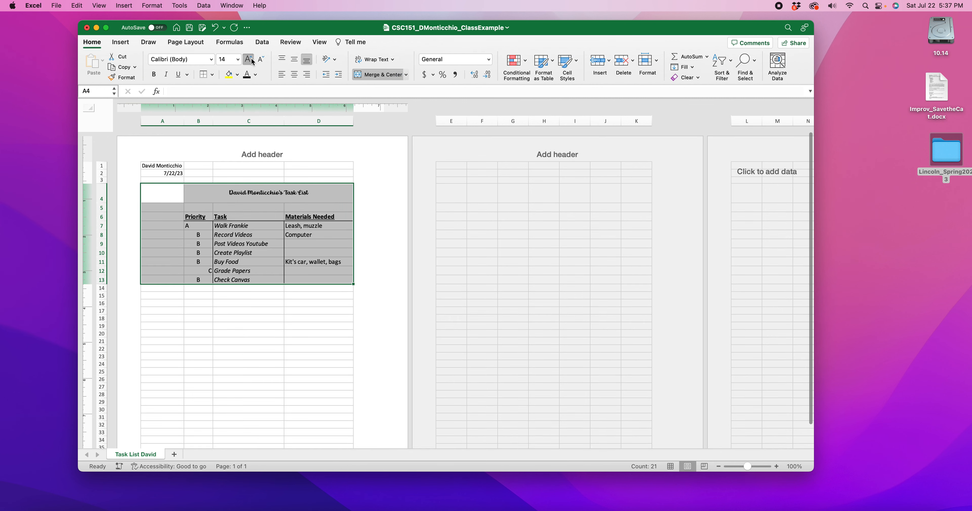
Step: Set the font size of A4:D13 to 16 and the title in B4 to 20, and check the page fit
left_click(252, 61)
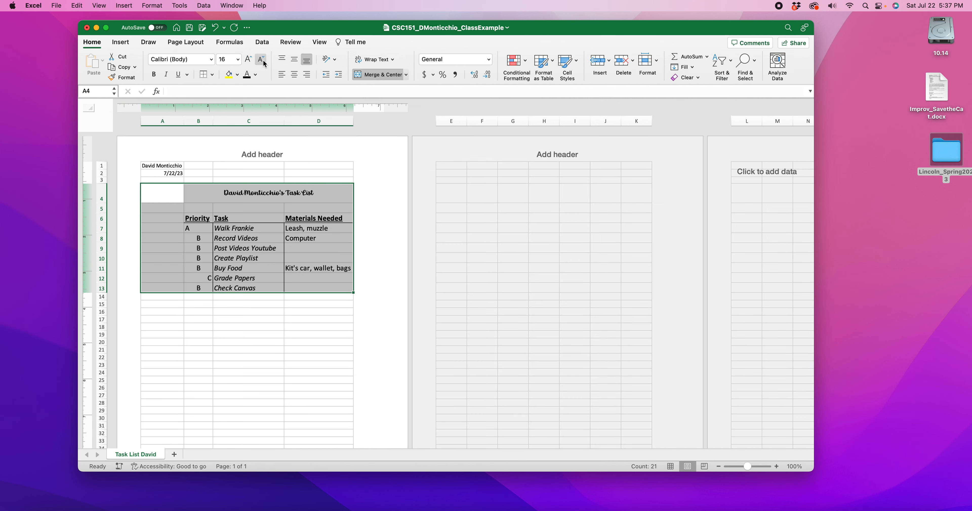
left_click(298, 328)
left_click(231, 194)
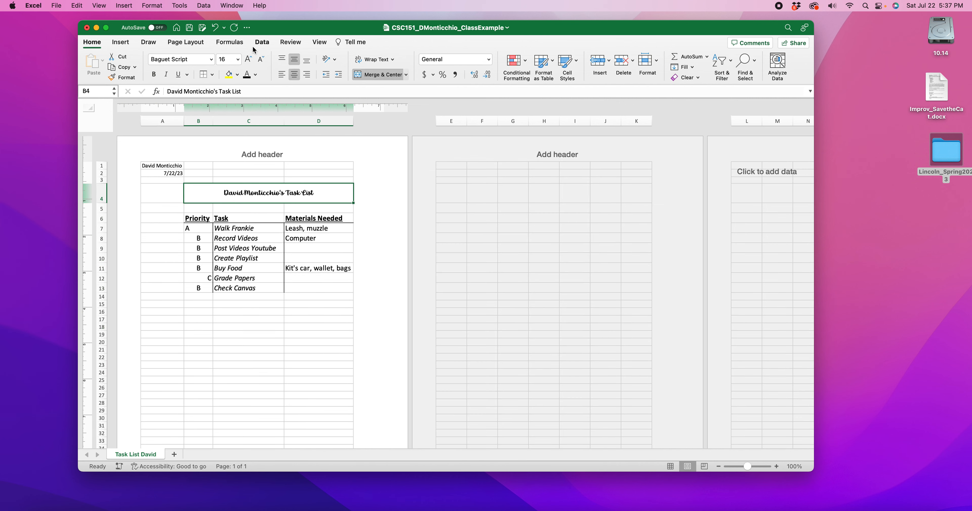
left_click(249, 59)
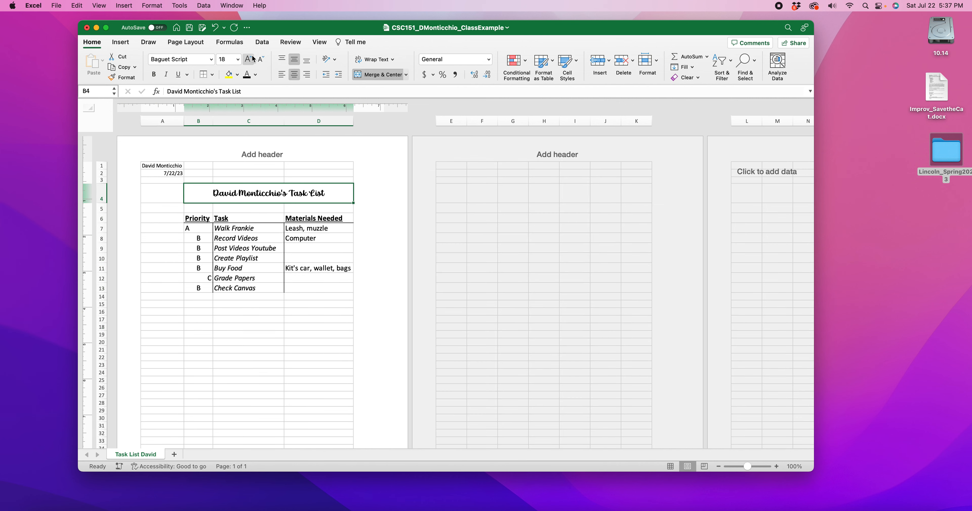
left_click(310, 357)
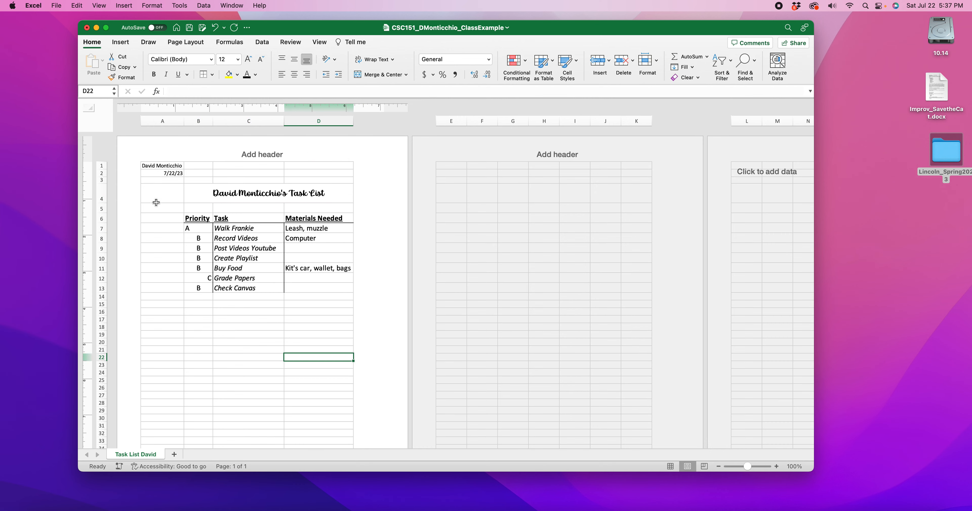
scroll(313, 302, "down", 3)
scroll(317, 297, "down", 3)
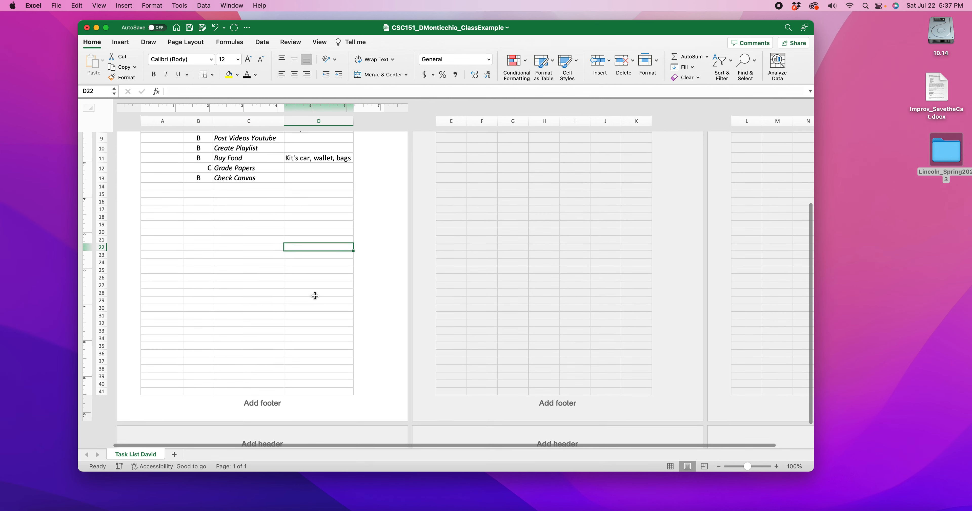
scroll(268, 151, "up", 5)
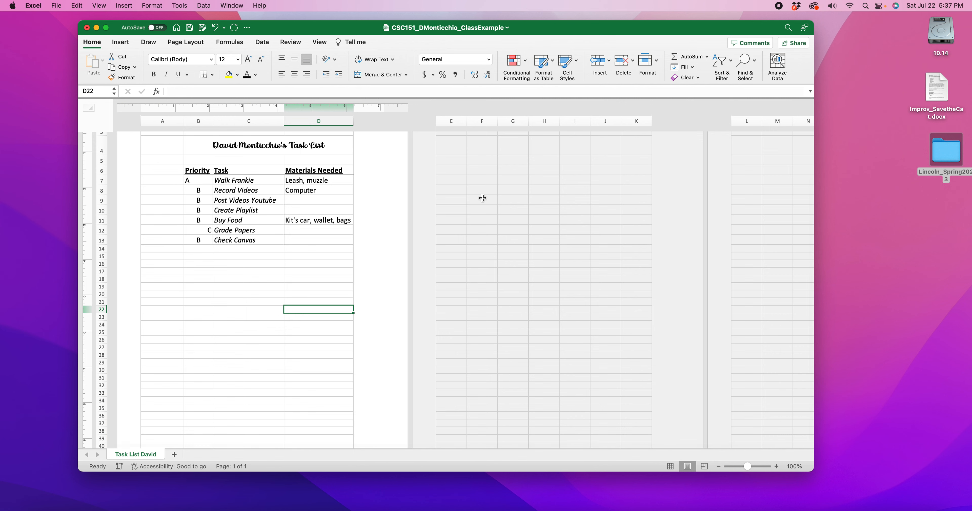
scroll(311, 234, "up", 3)
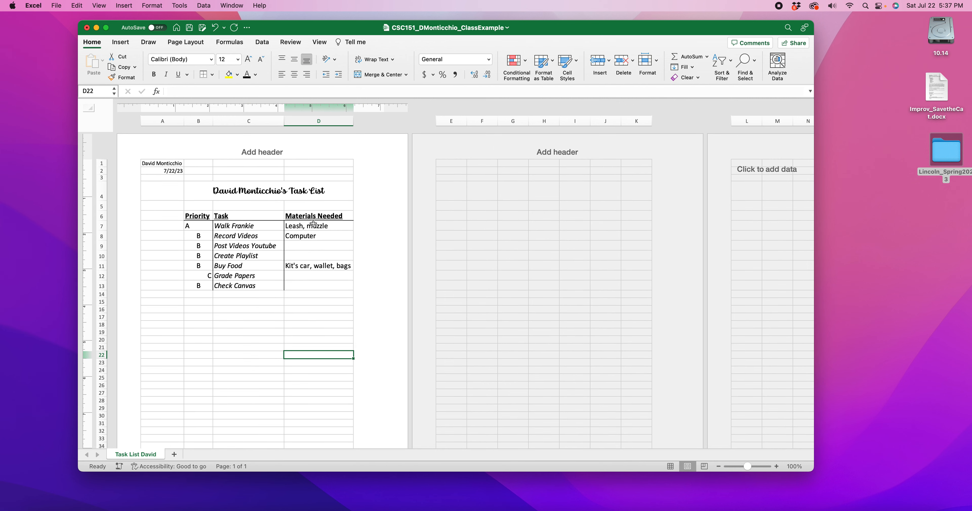
Step: Widen column D until it spills onto a second page, select its Materials Needed cells, and try to narrow the column again
left_click_drag(351, 118, 396, 115)
left_click_drag(180, 192, 273, 284)
left_click(235, 315)
left_click_drag(233, 227, 235, 286)
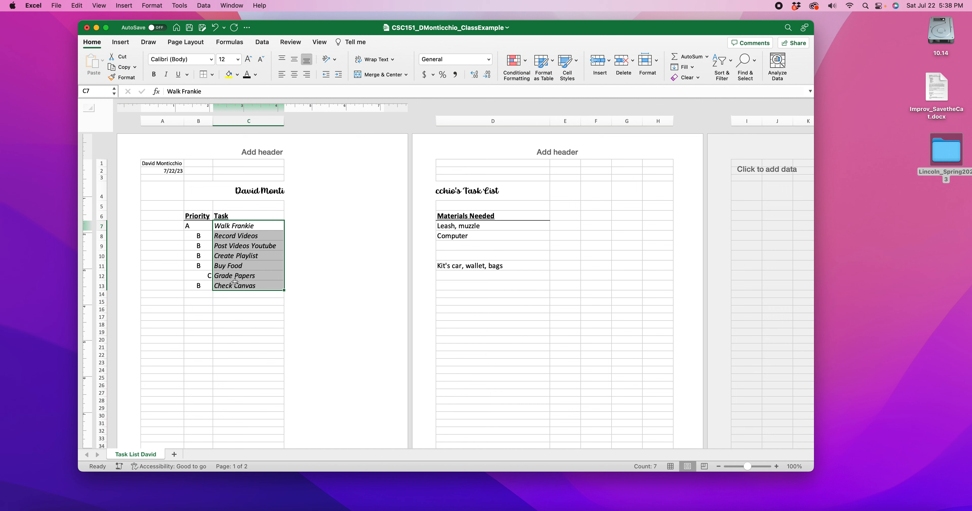
left_click_drag(502, 219, 487, 278)
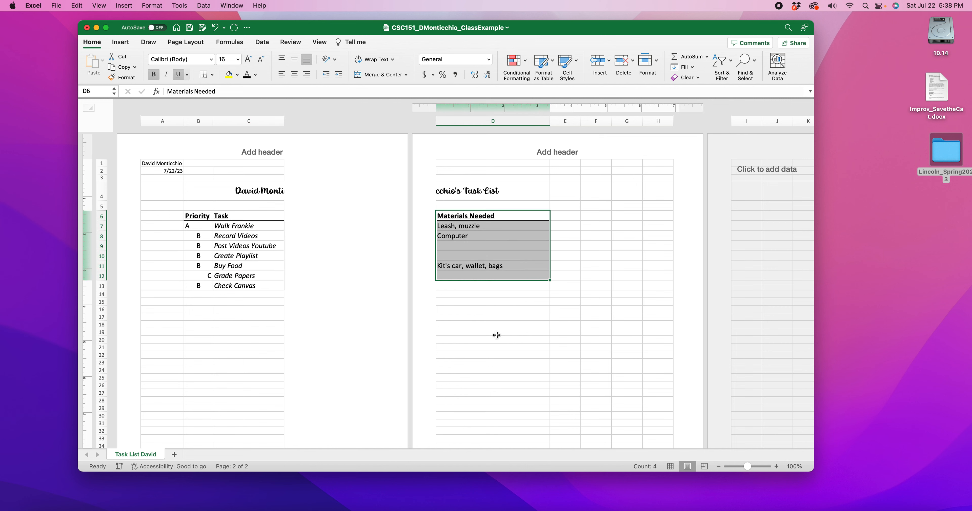
left_click_drag(549, 121, 406, 127)
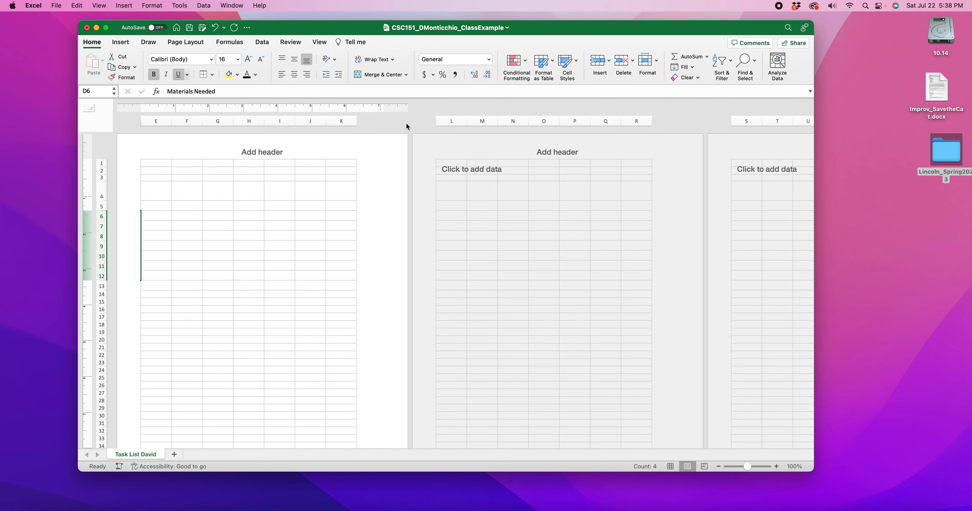
Step: Undo the recent column width changes and the last title font size change
key("super+z")
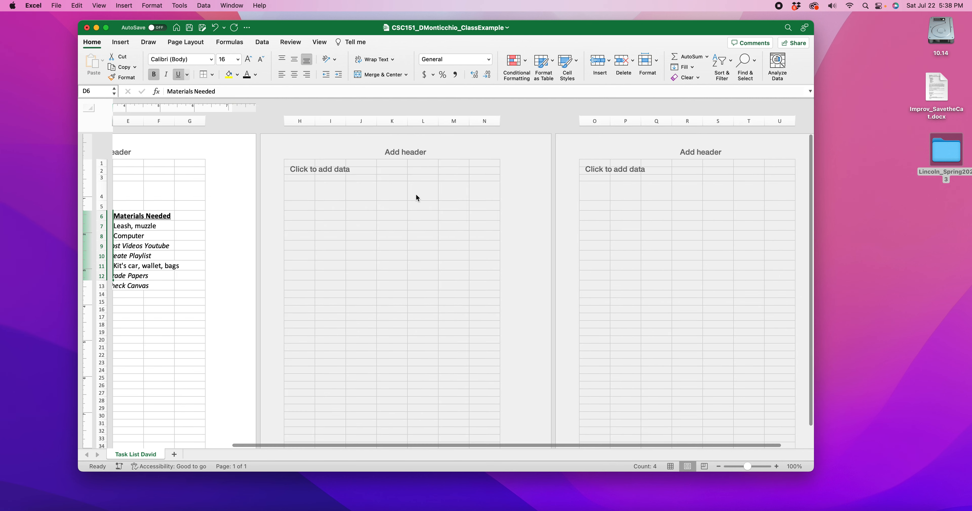
scroll(359, 233, "left", 4)
scroll(356, 232, "left", 1)
key("super+z")
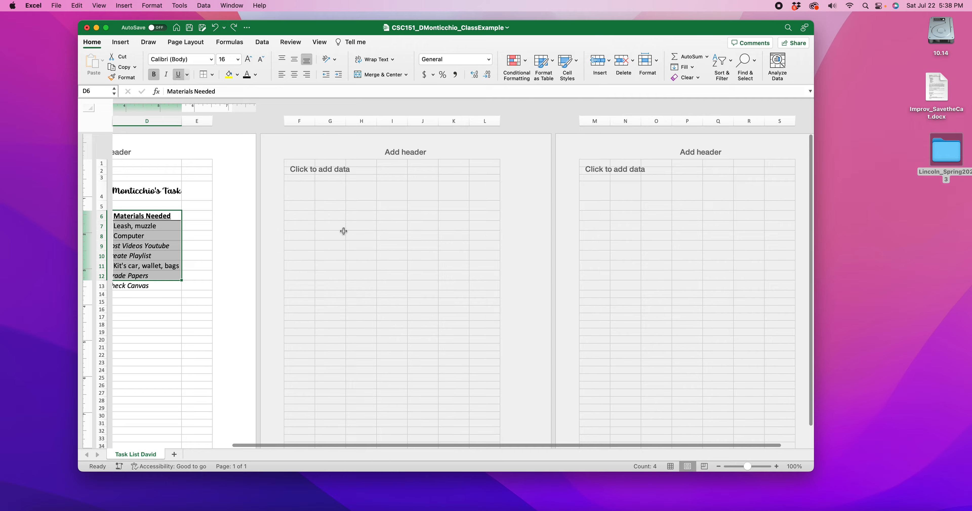
scroll(343, 231, "left", 5)
key("super+z")
left_click(177, 278)
left_click(178, 303)
scroll(183, 313, "left", 3)
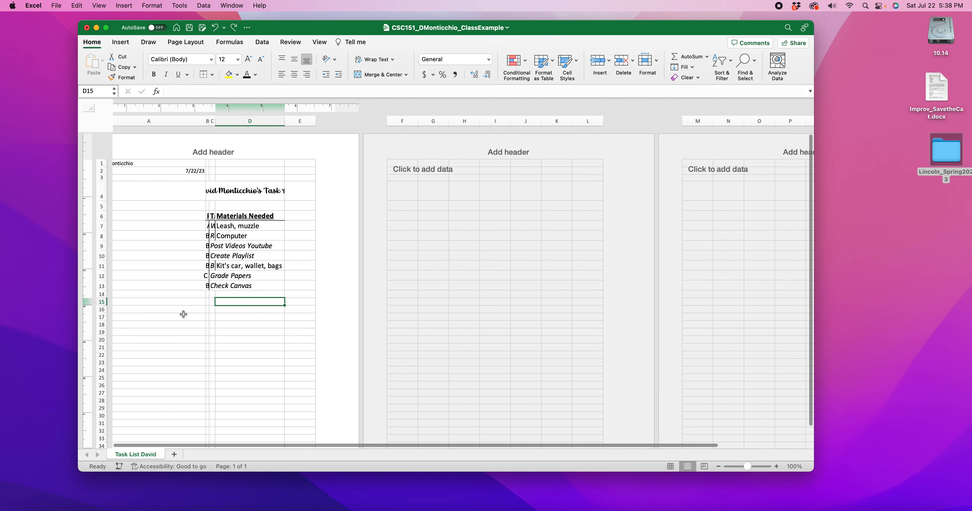
scroll(184, 314, "left", 2)
Step: Readjust the column widths so that columns A to D fill the first page's width, and set the title's font size to 22
left_click_drag(256, 122, 280, 122)
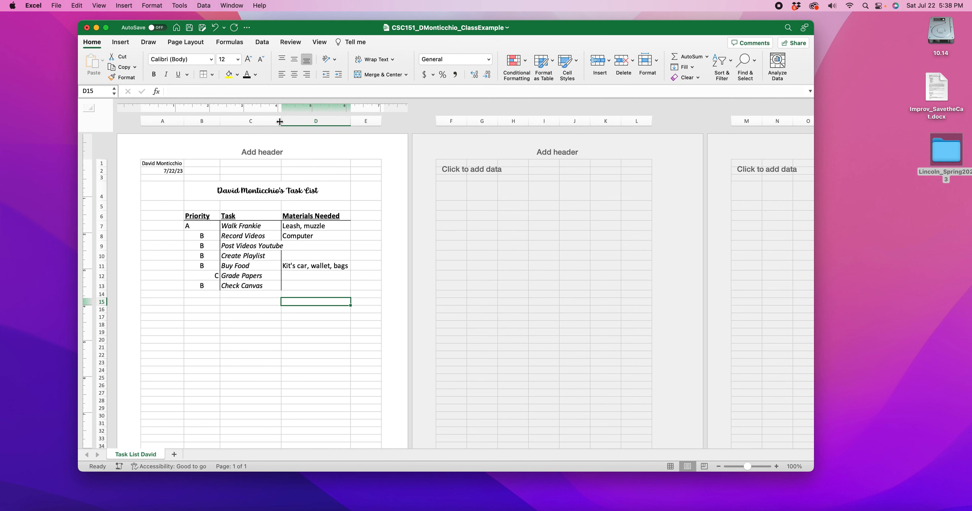
left_click(267, 190)
left_click(248, 59)
left_click(247, 59)
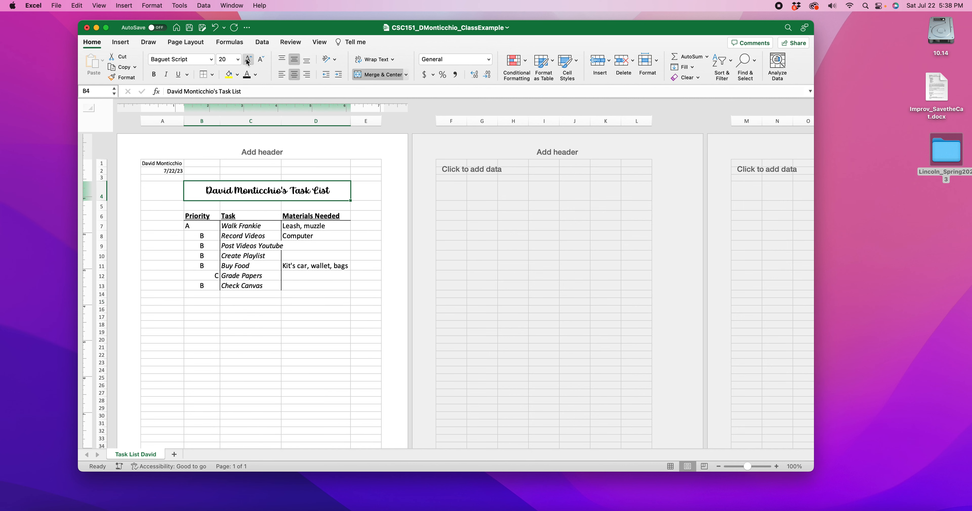
left_click(248, 59)
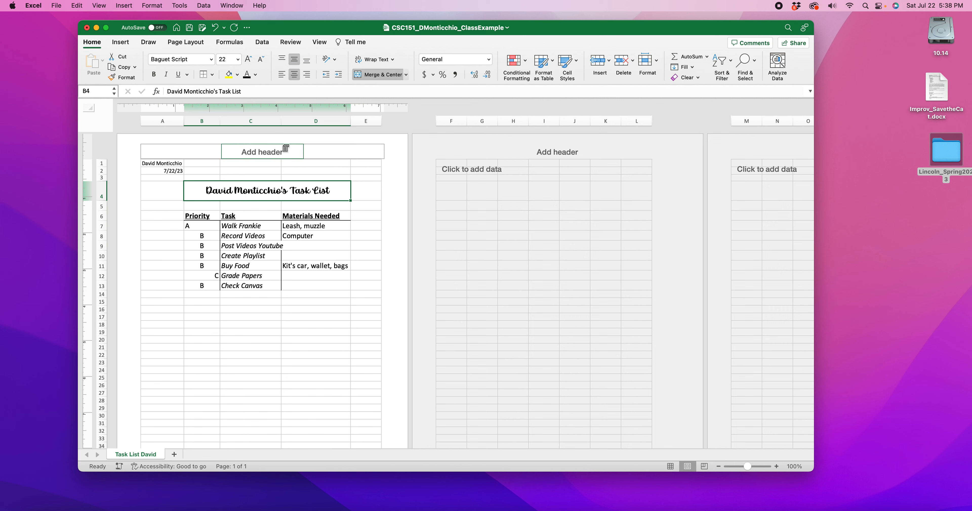
left_click_drag(282, 121, 294, 120)
left_click(241, 355)
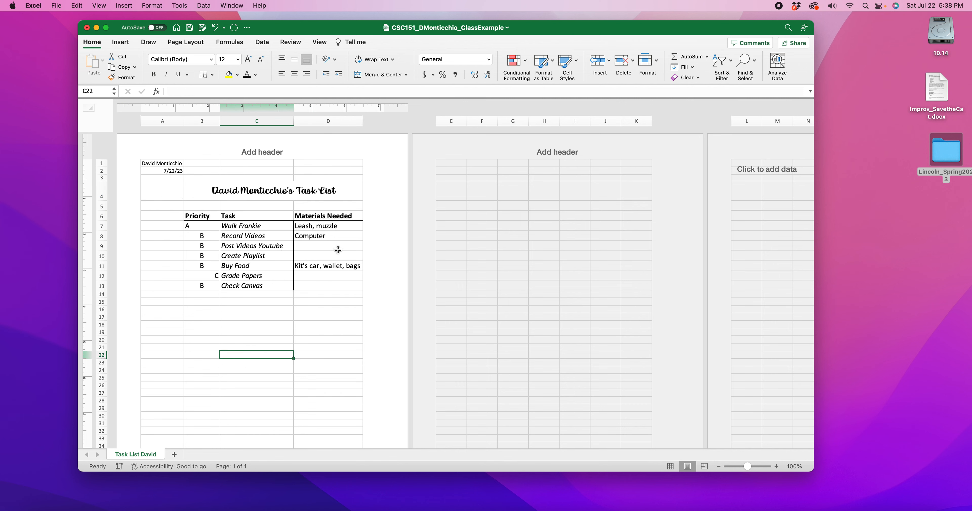
Step: Check the task list's layout on the page and save the workbook
scroll(269, 302, "down", 10)
scroll(269, 301, "up", 5)
scroll(268, 267, "up", 5)
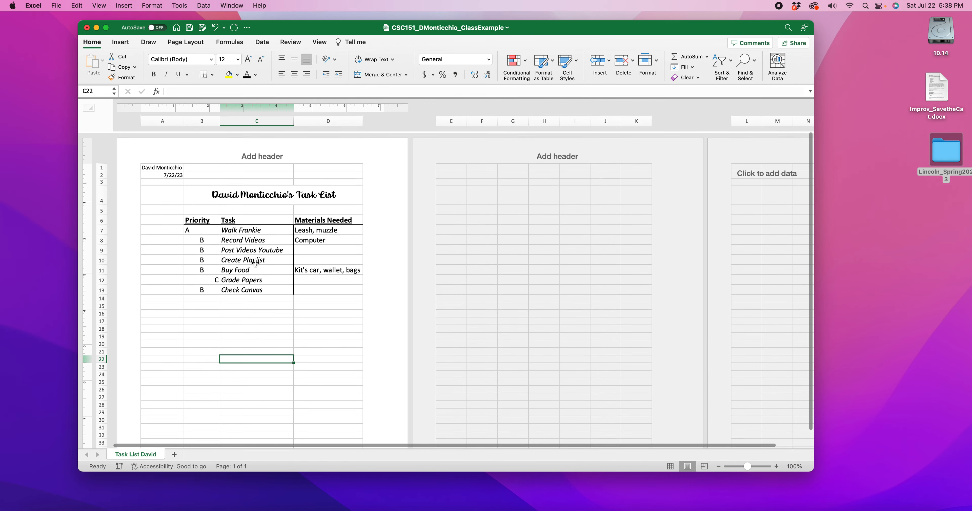
scroll(332, 226, "right", 1)
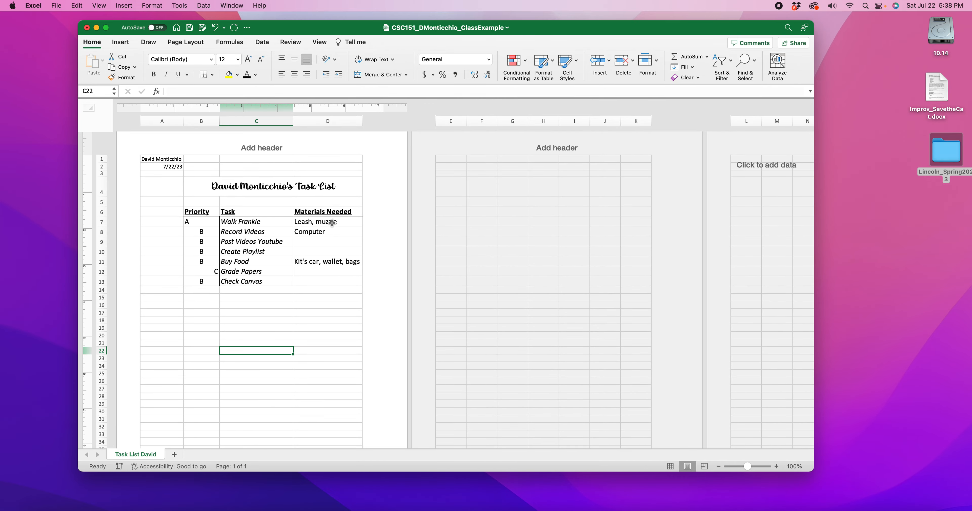
key("super+s")
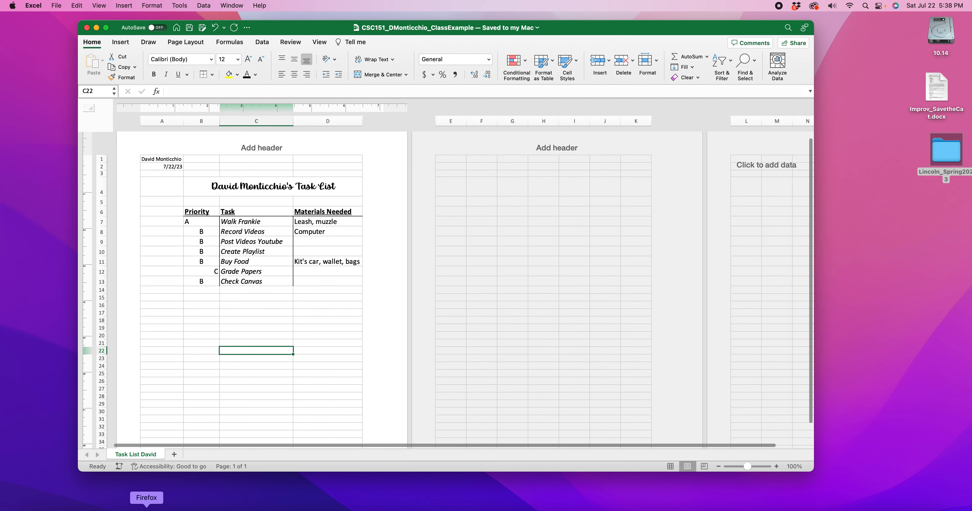
Step: Switch to Firefox, close the rubric PDF preview, and review the grading criteria on the Excel Task List assignment page
left_click(151, 506)
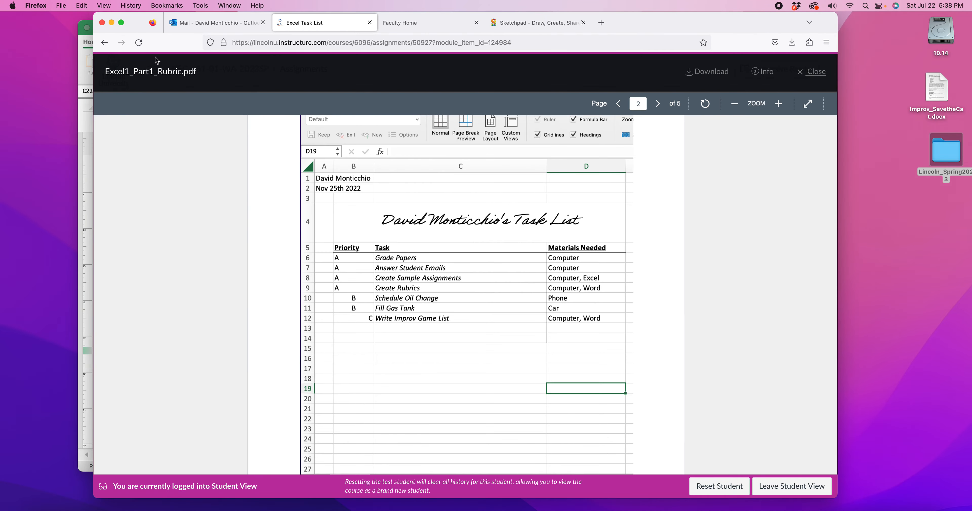
scroll(524, 141, "down", 18)
scroll(675, 174, "up", 6)
left_click(804, 77)
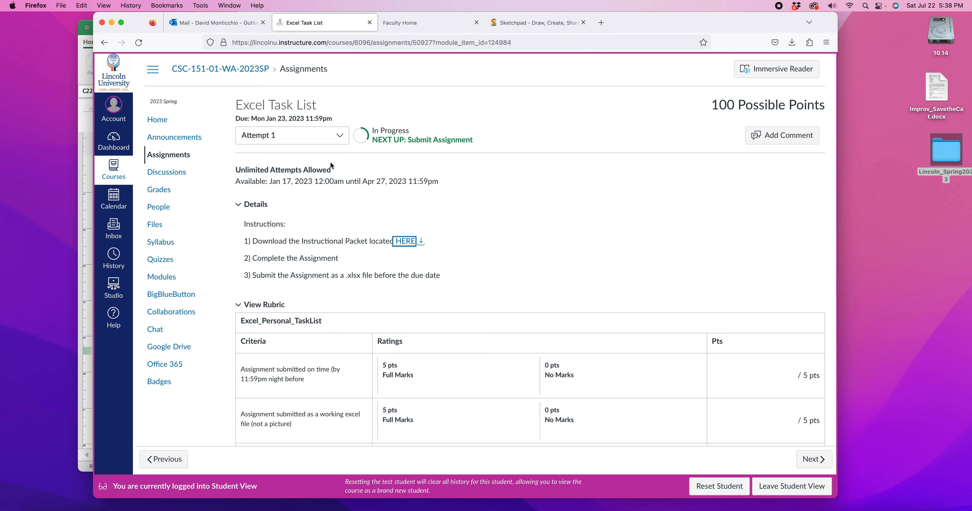
scroll(449, 220, "down", 20)
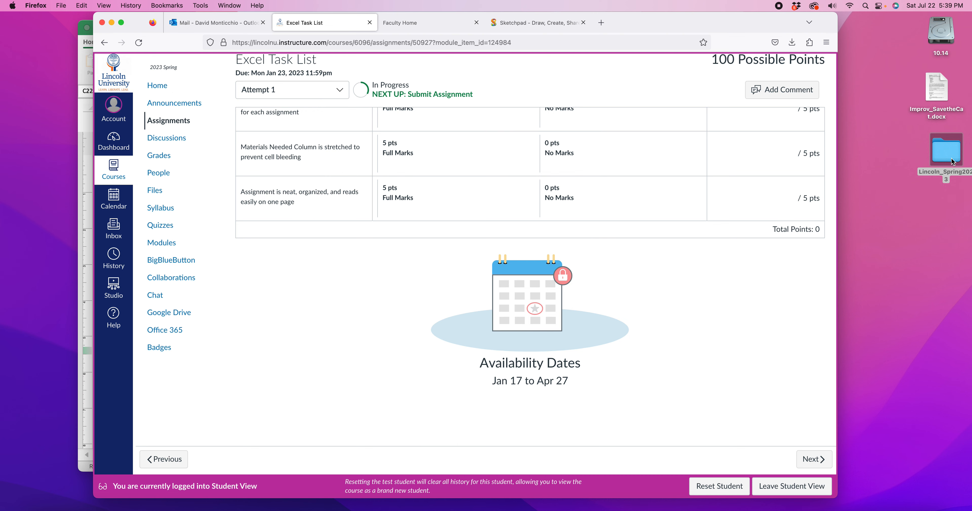
scroll(512, 325, "up", 20)
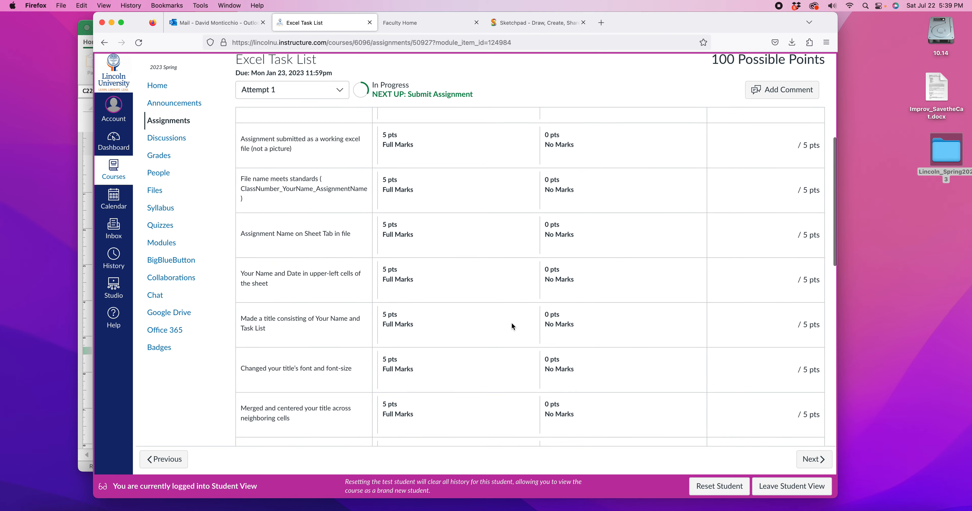
Step: Locate the saved class example workbook in the Examples folder inside Lincoln_Spring2023, and close the folder window
double_click(956, 151)
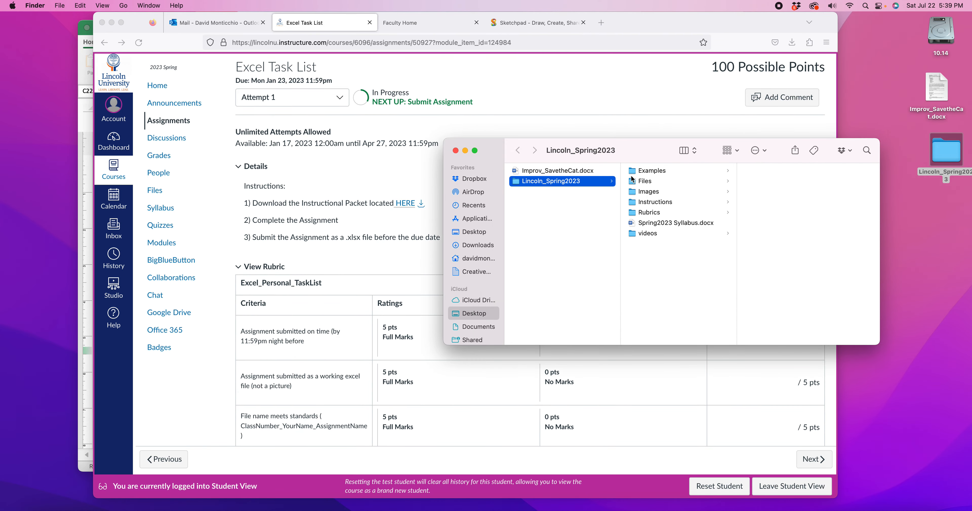
left_click(647, 174)
left_click(785, 172)
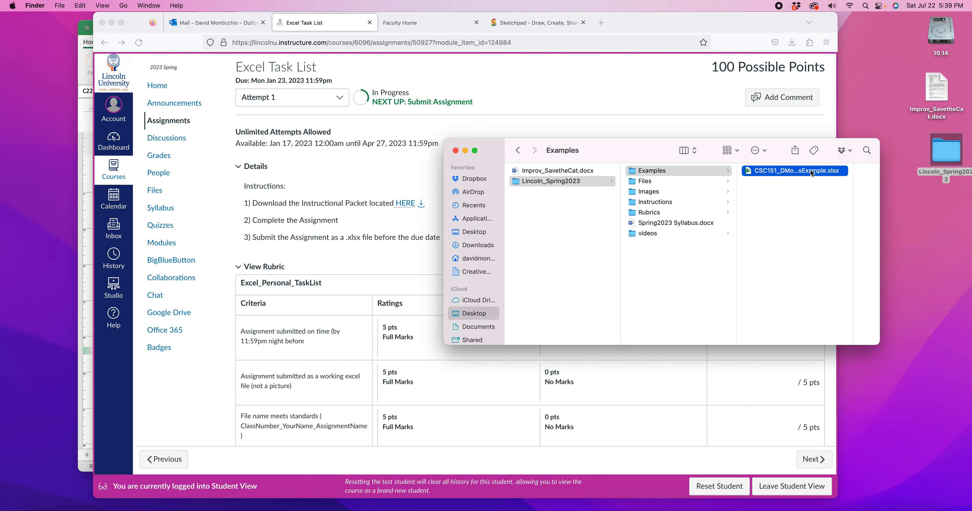
left_click_drag(663, 146, 848, 148)
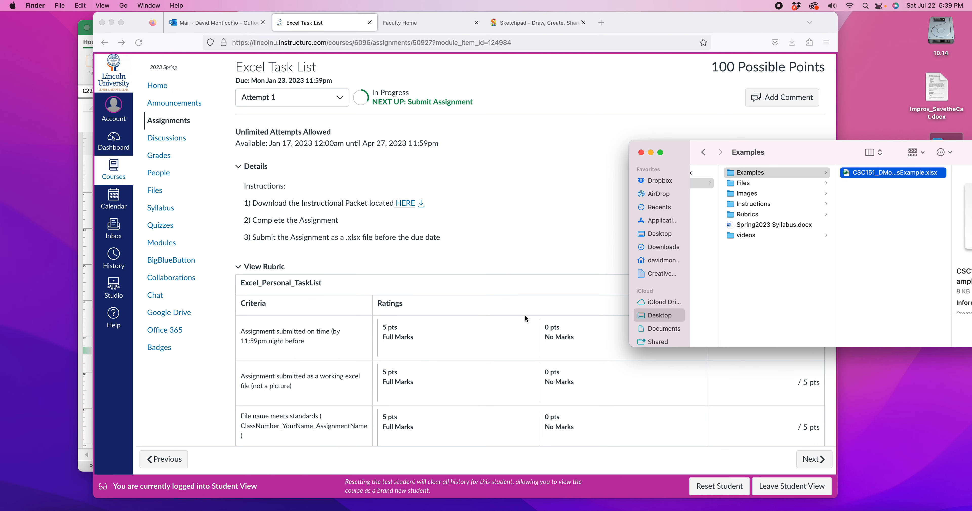
left_click_drag(815, 155, 590, 134)
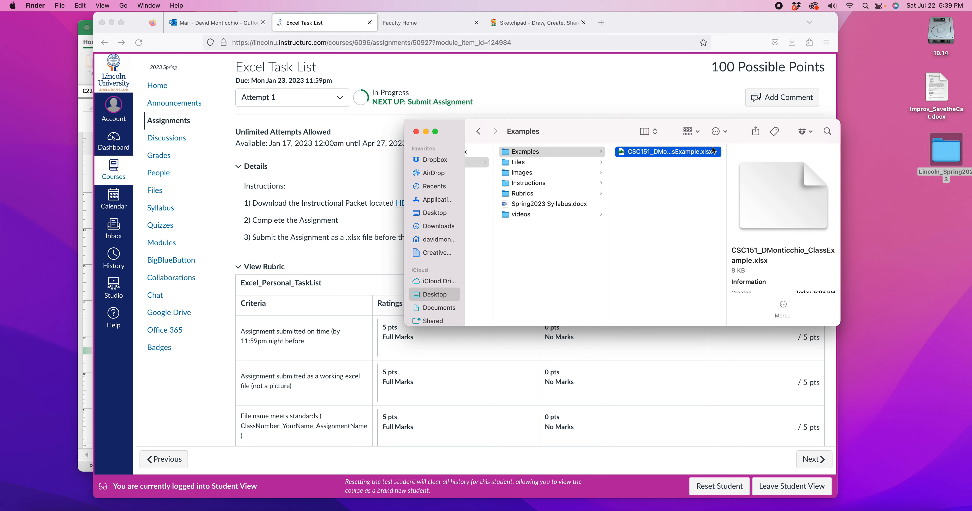
left_click(415, 132)
Step: Switch back to Excel and display the task list sheet in Normal view, showing the empty rows below the list
left_click(90, 196)
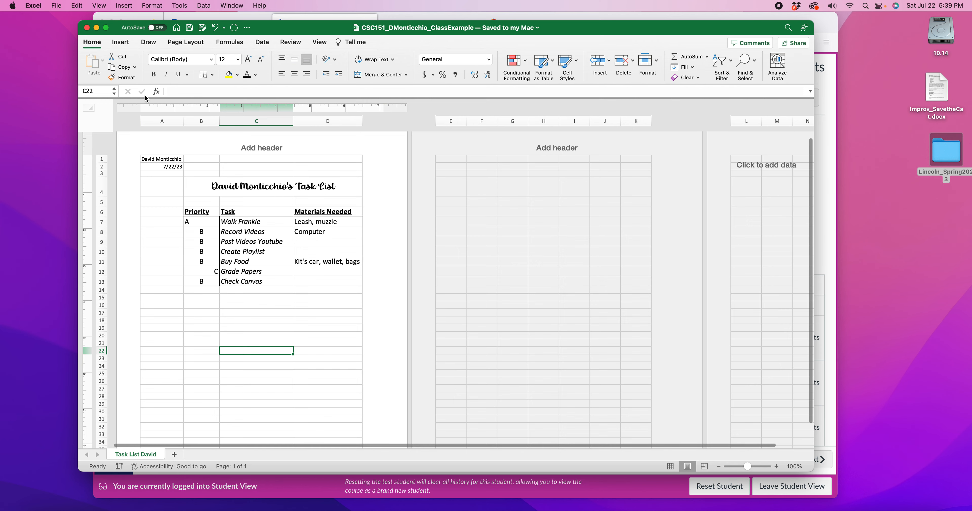
left_click(319, 42)
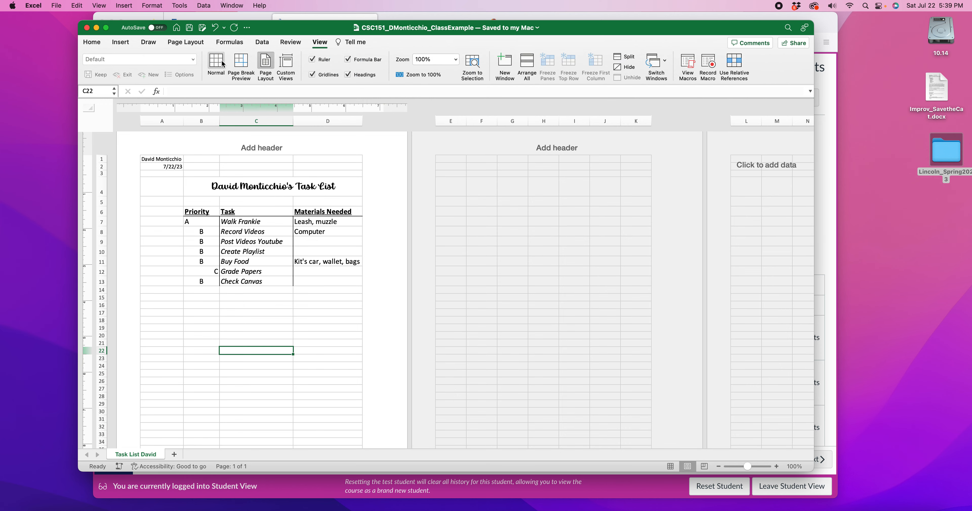
left_click(222, 68)
scroll(396, 270, "down", 4)
left_click_drag(359, 155, 356, 244)
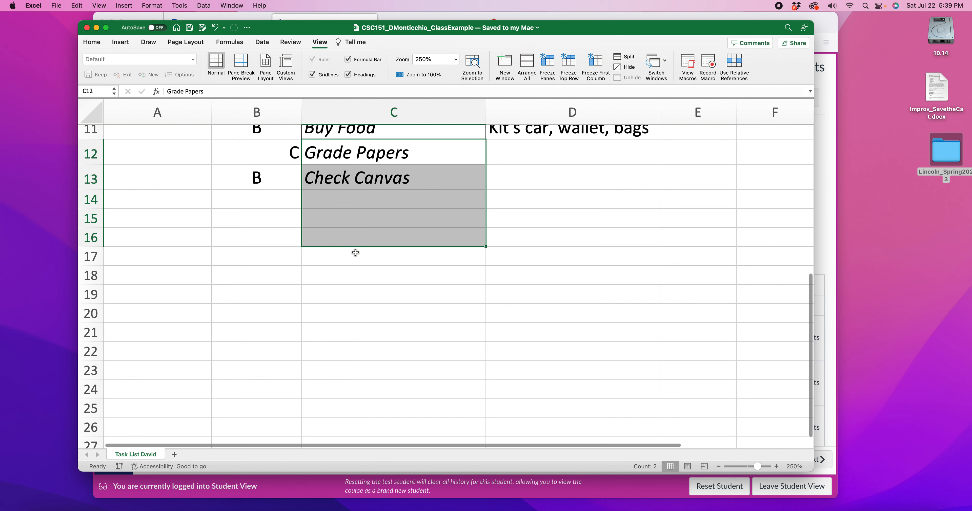
Step: Enter 2+2 without an equals sign in C17 and the formula =2+2 in C18
left_click(352, 256)
type("2")
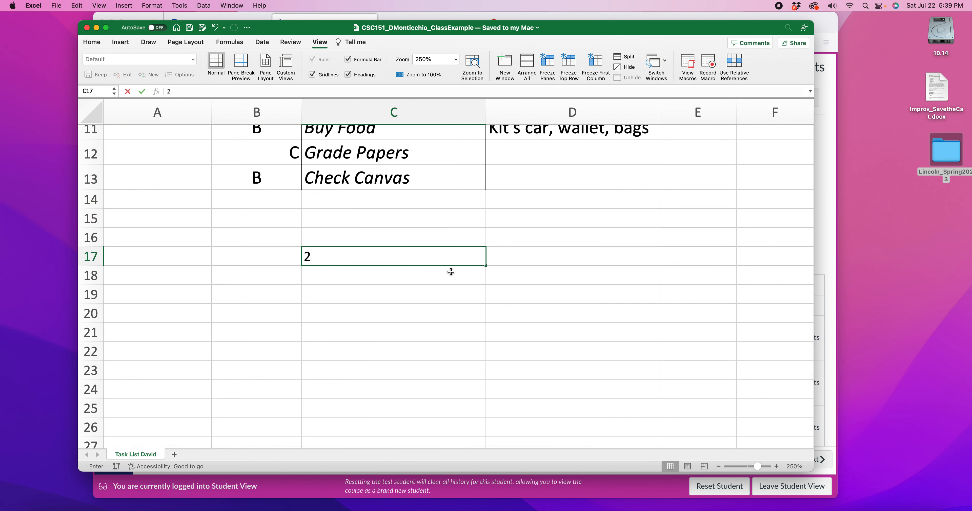
type("+2")
key("Return")
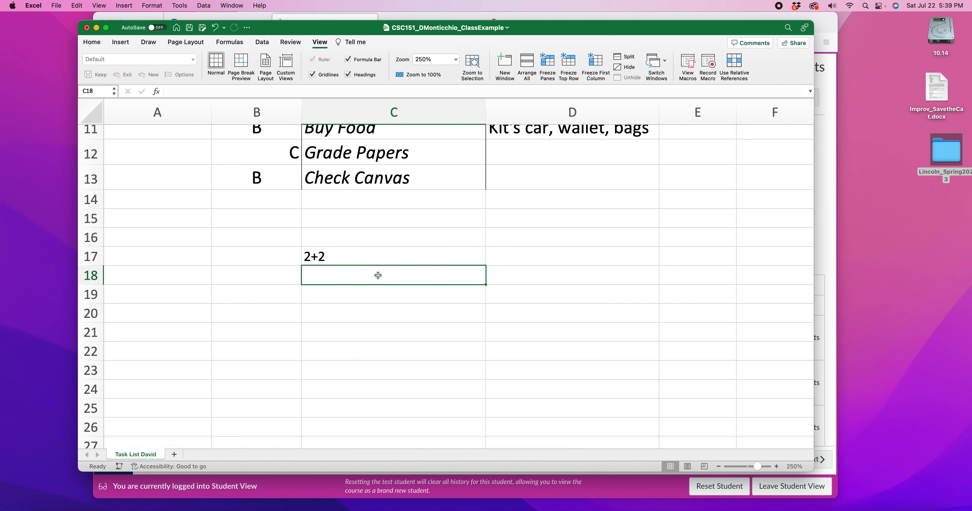
left_click(350, 263)
double_click(321, 277)
type("=2+2")
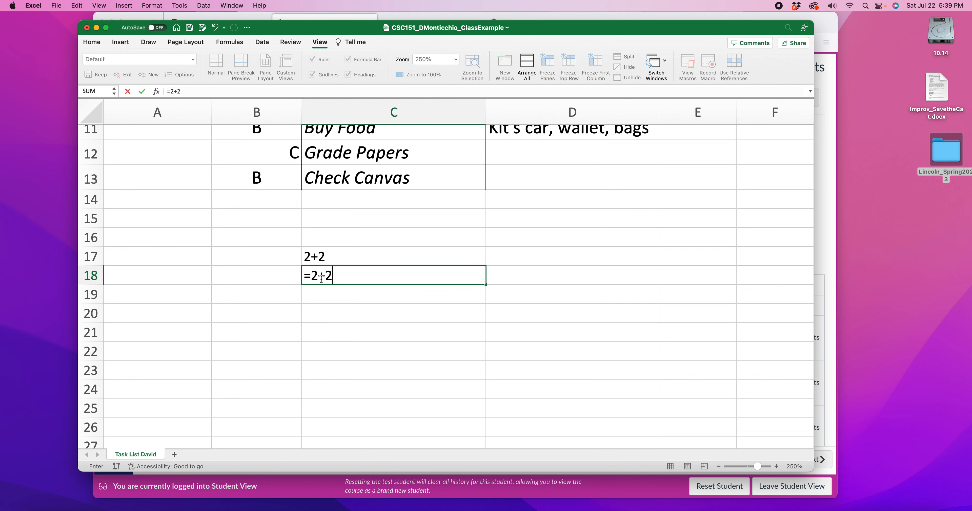
key("Return")
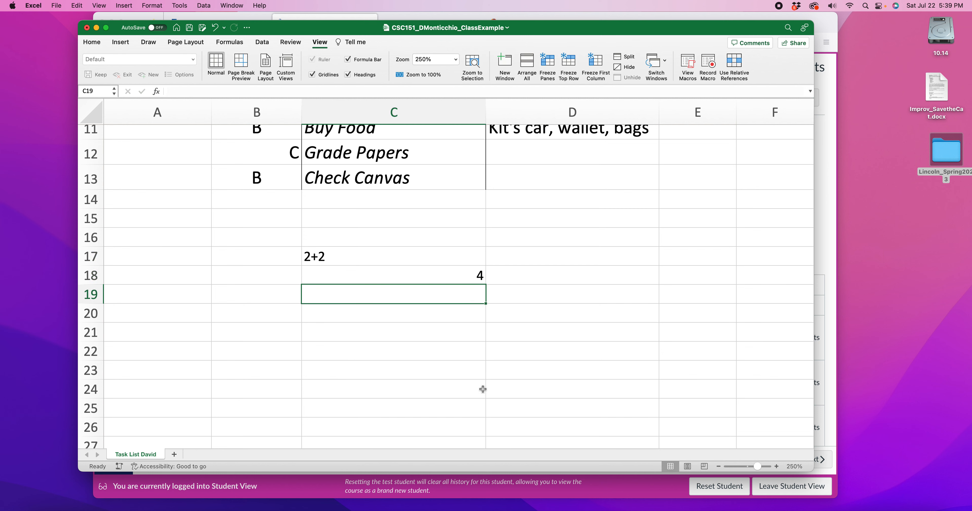
Step: Enter the plain value 4 in D18, beside the =2+2 formula cell, and select D18
left_click(481, 391)
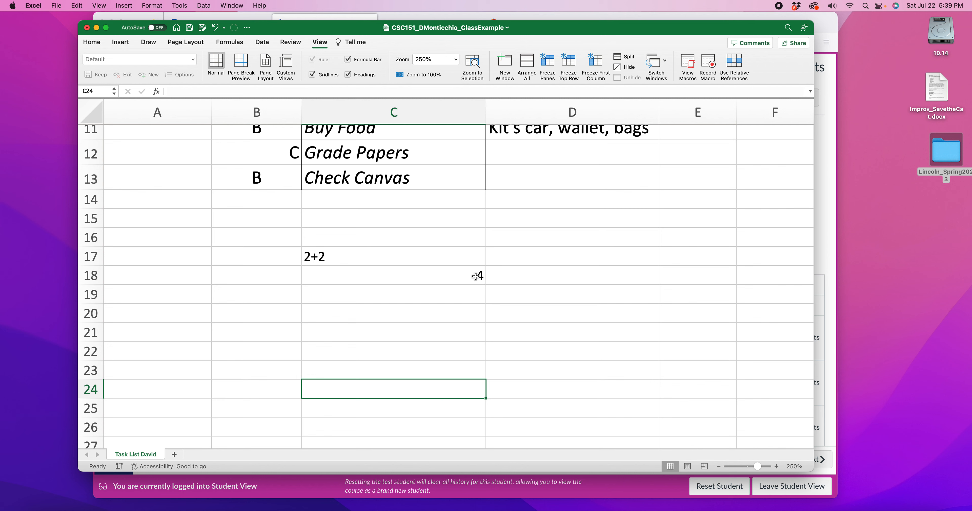
left_click(648, 279)
type("4")
left_click(584, 383)
left_click(638, 277)
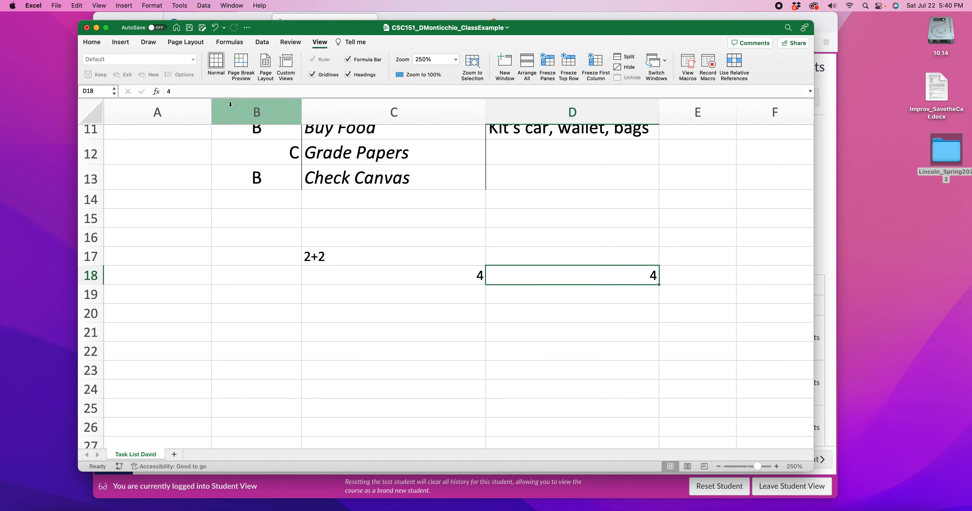
Step: Compare the stored contents of D18 and C18 by opening each cell for editing, leaving both entries as they are
double_click(174, 92)
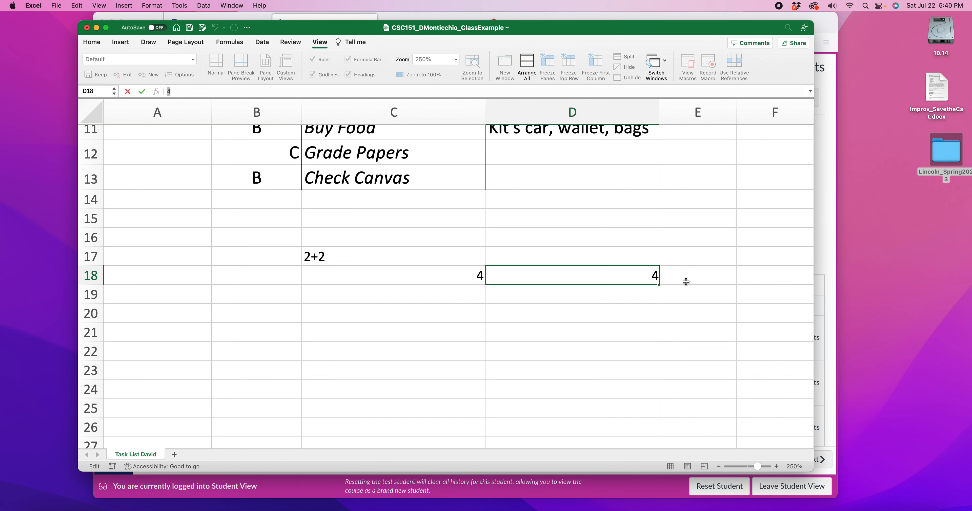
left_click(455, 277)
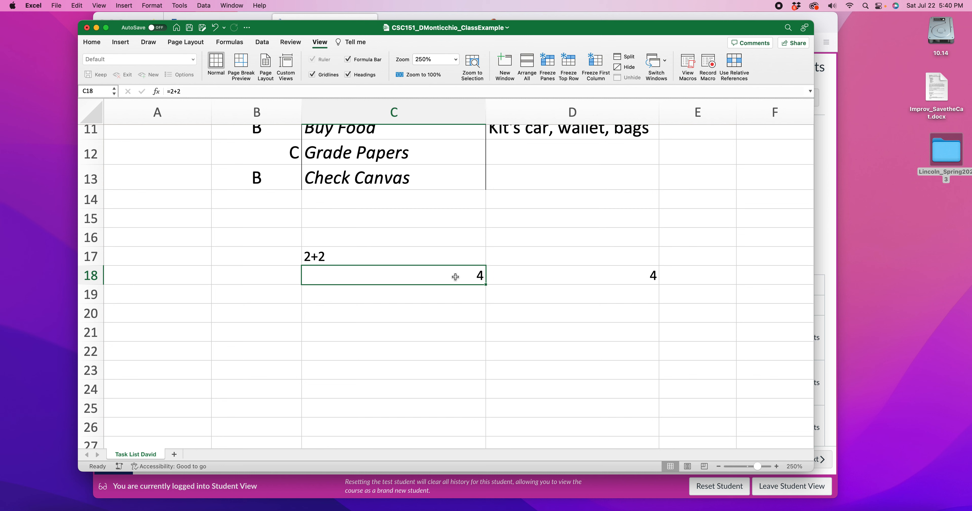
double_click(163, 91)
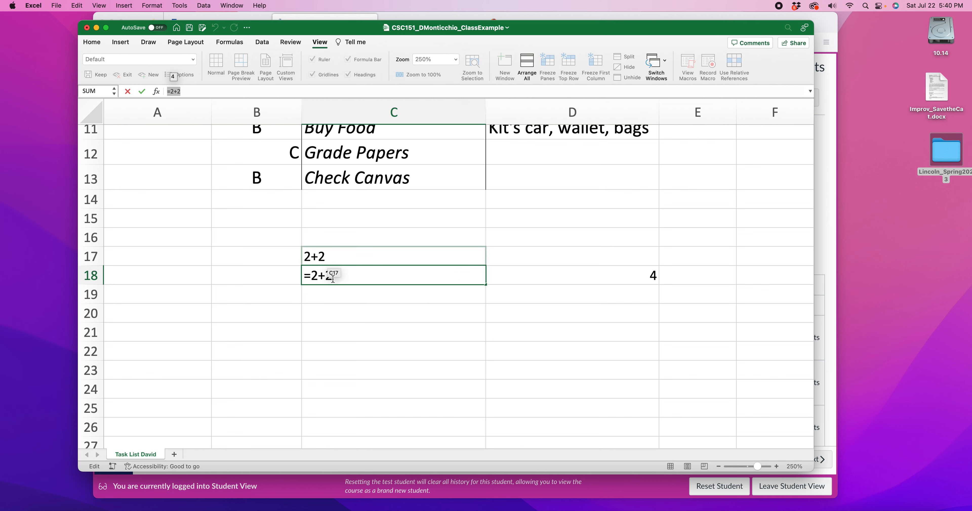
left_click(353, 276)
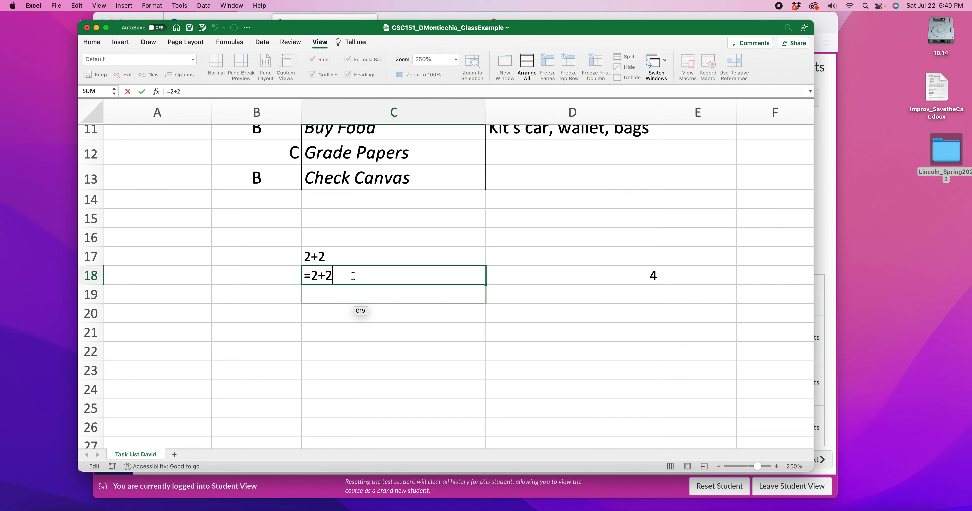
key("Return")
double_click(465, 271)
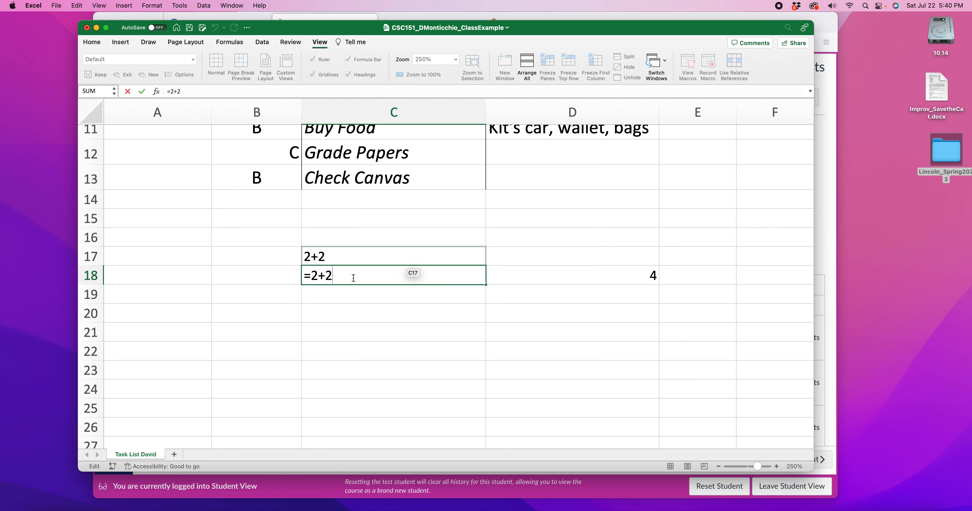
key("Return")
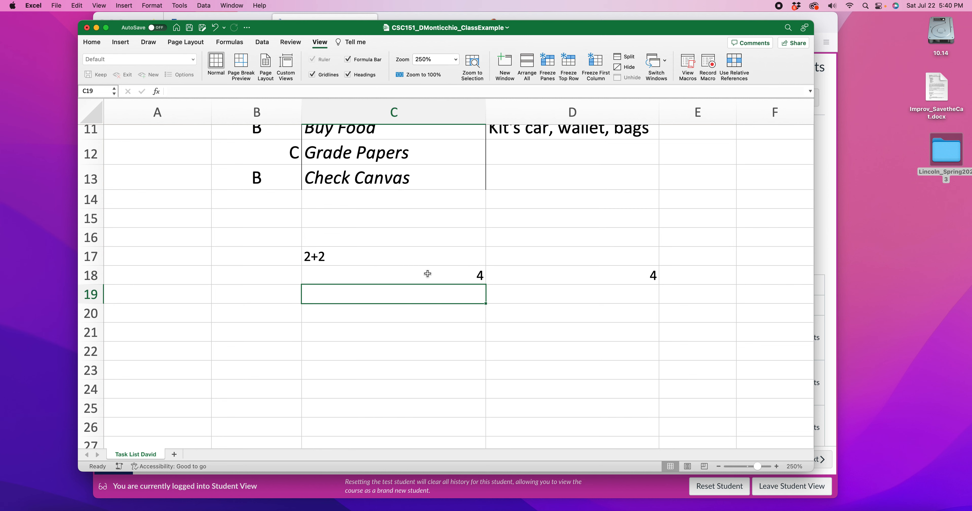
double_click(470, 274)
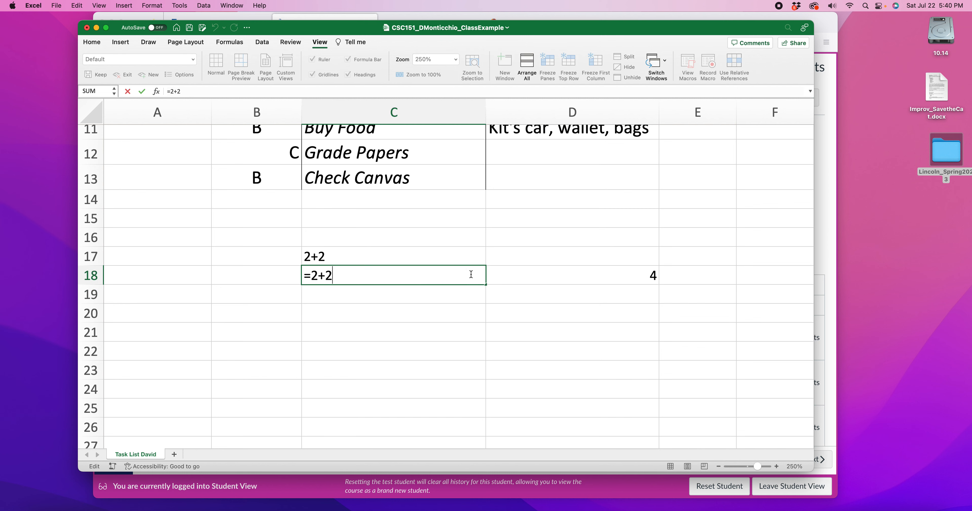
key("Return")
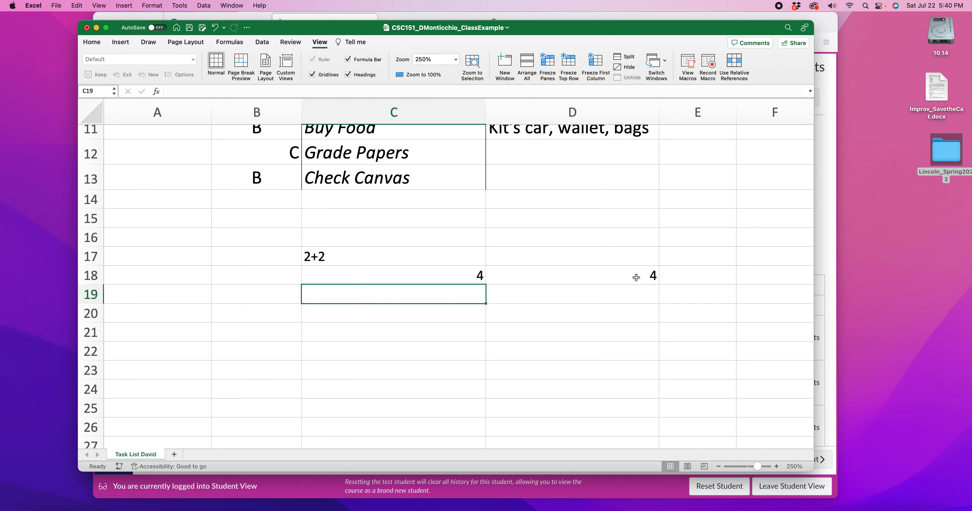
left_click(462, 277)
left_click(648, 278)
left_click(629, 315)
left_click(636, 276)
double_click(648, 276)
key("Return")
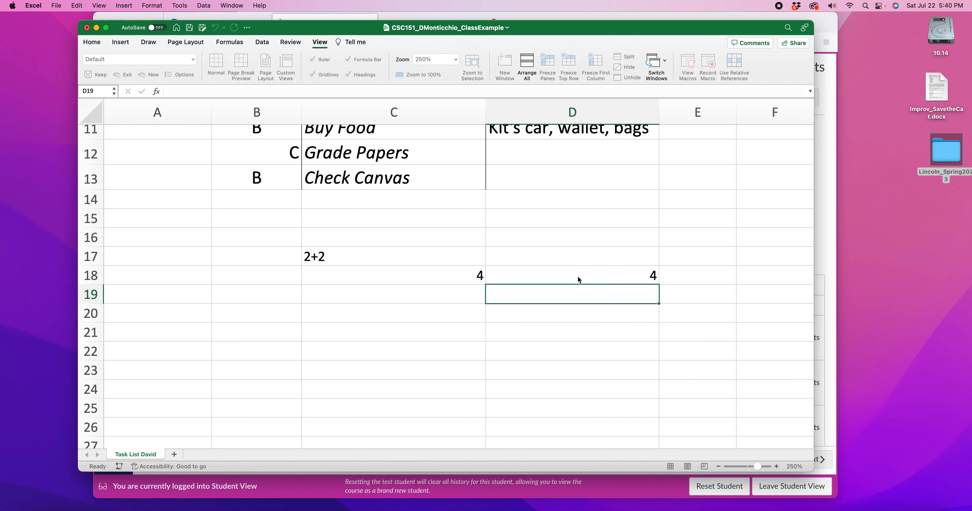
double_click(447, 277)
left_click_drag(338, 273, 380, 323)
key("Return")
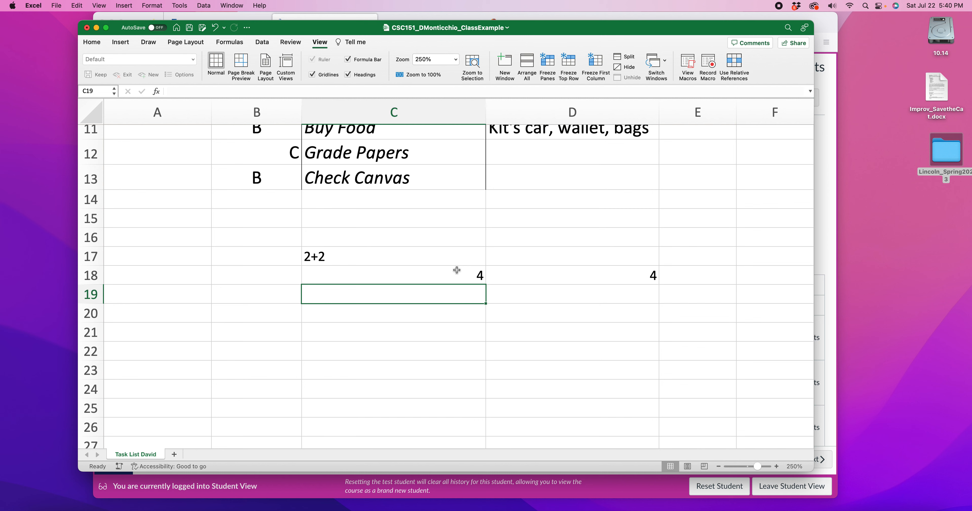
Step: Clear the demonstration entries from cells C17, C18 and D18
left_click(435, 261)
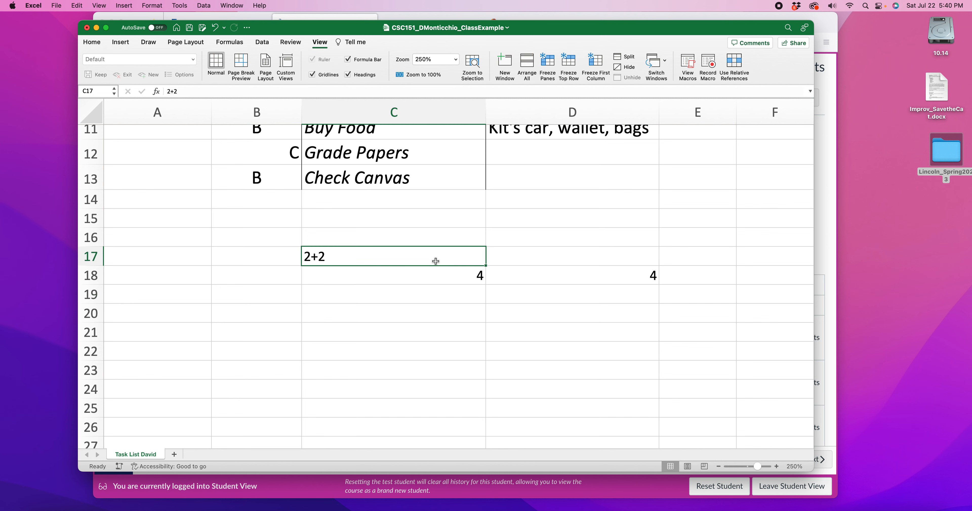
key("Delete")
left_click(475, 273)
key("Delete")
left_click(643, 269)
key("Delete")
left_click(597, 251)
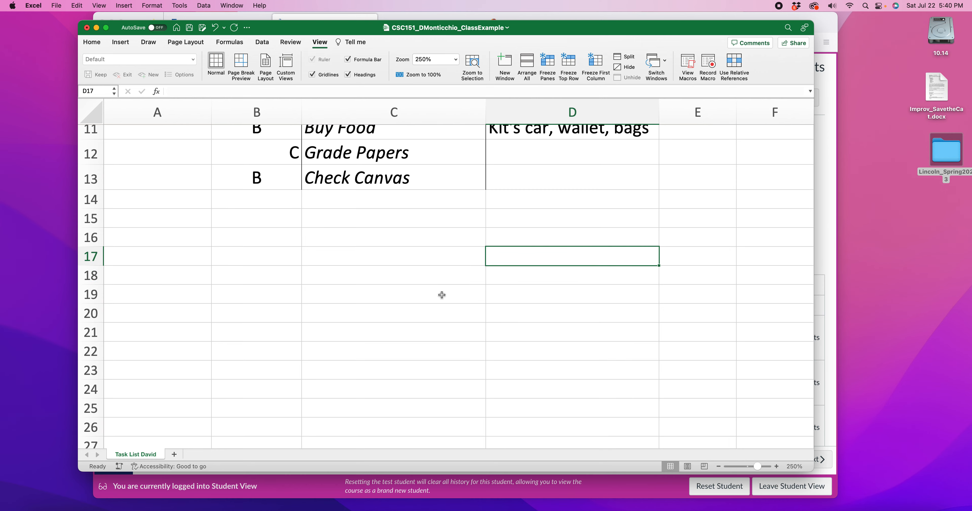
Step: Highlight the task table B6:D14 and reduce the zoom to 200% to view the whole list
scroll(442, 295, "up", 6)
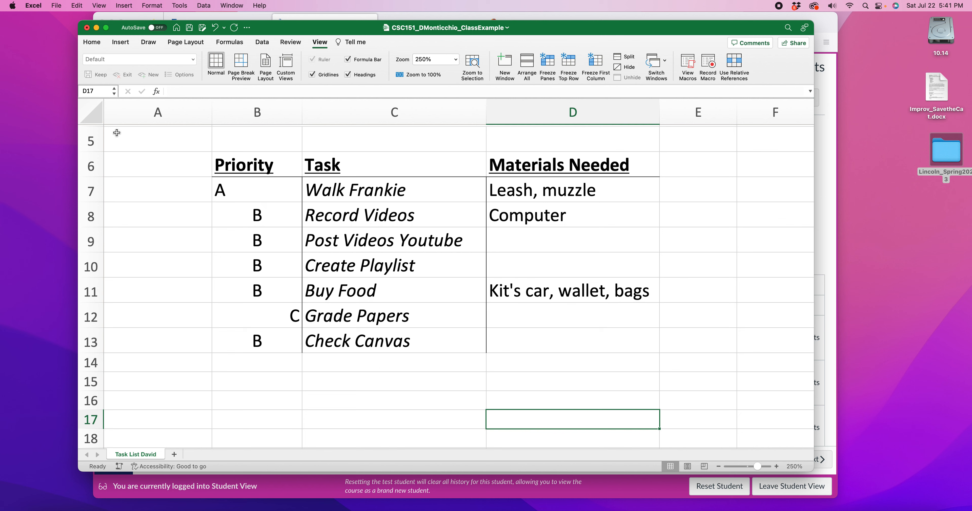
left_click_drag(221, 169, 577, 356)
left_click(717, 467)
left_click(718, 468)
left_click(717, 468)
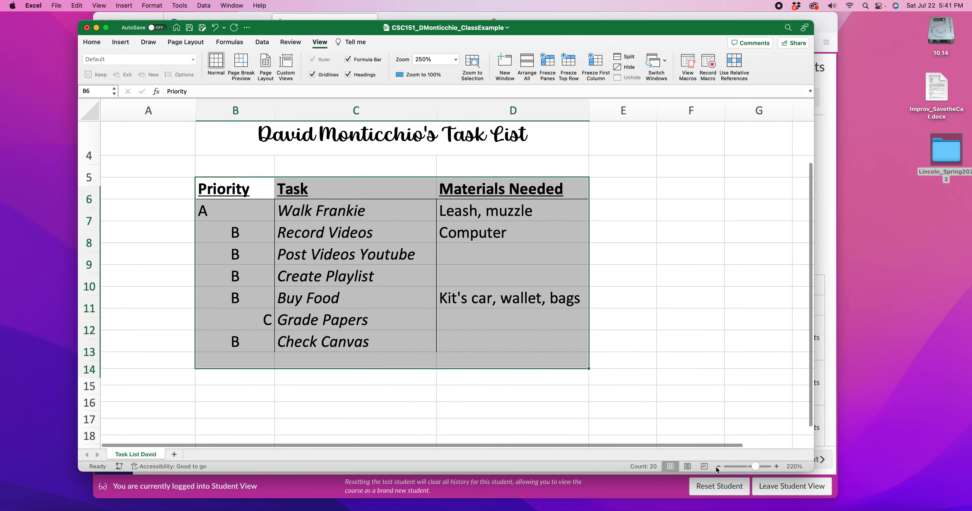
left_click(718, 467)
left_click(717, 467)
scroll(434, 275, "up", 3)
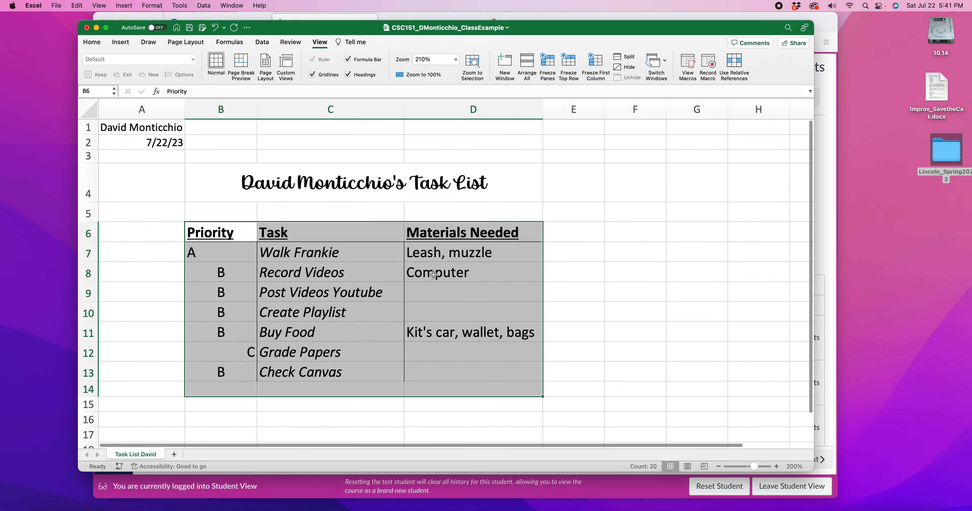
left_click(651, 275)
Step: Highlight the full content area from A1 to the end of the Materials Needed column, and deselect it
left_click_drag(147, 134, 456, 373)
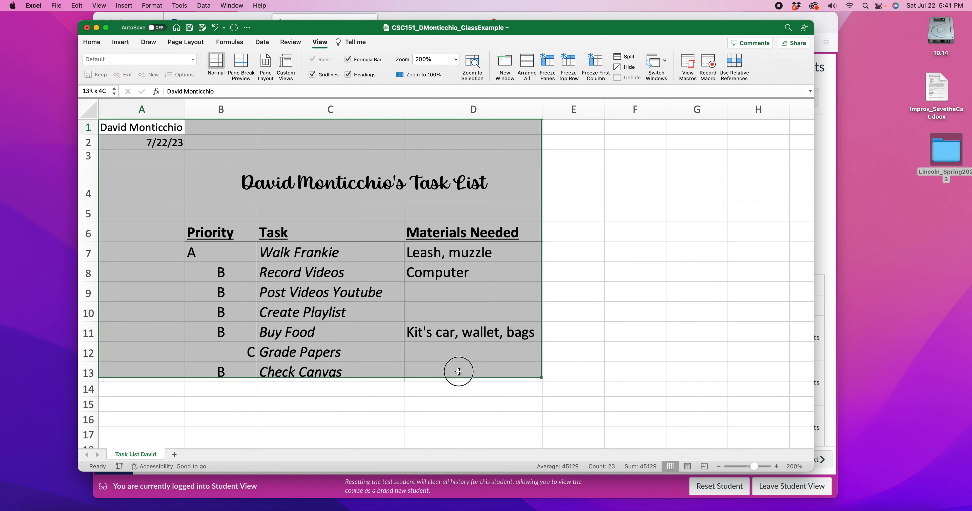
left_click(632, 389)
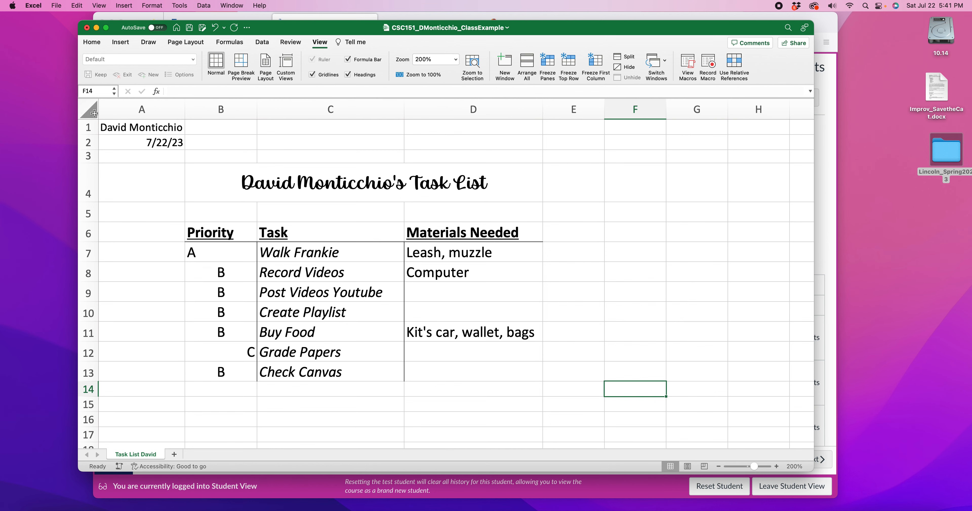
left_click_drag(143, 128, 440, 370)
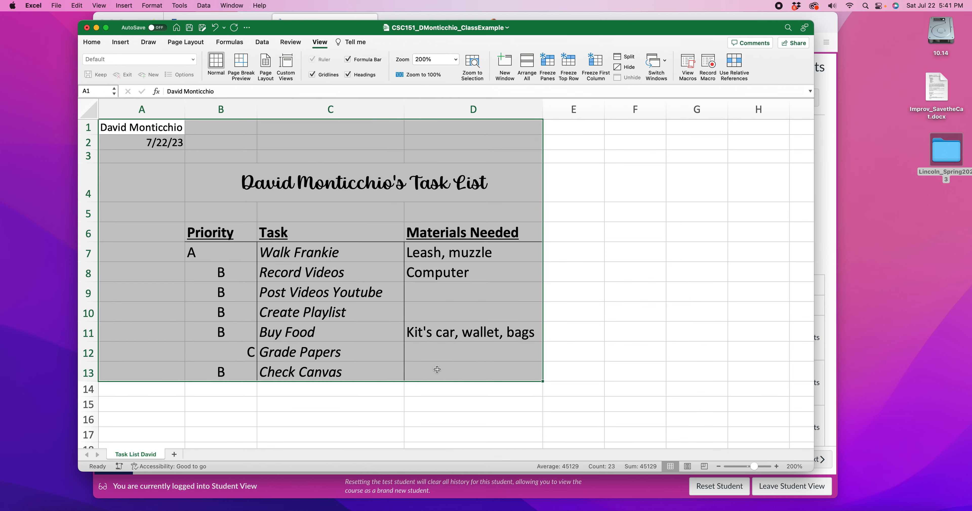
left_click(559, 363)
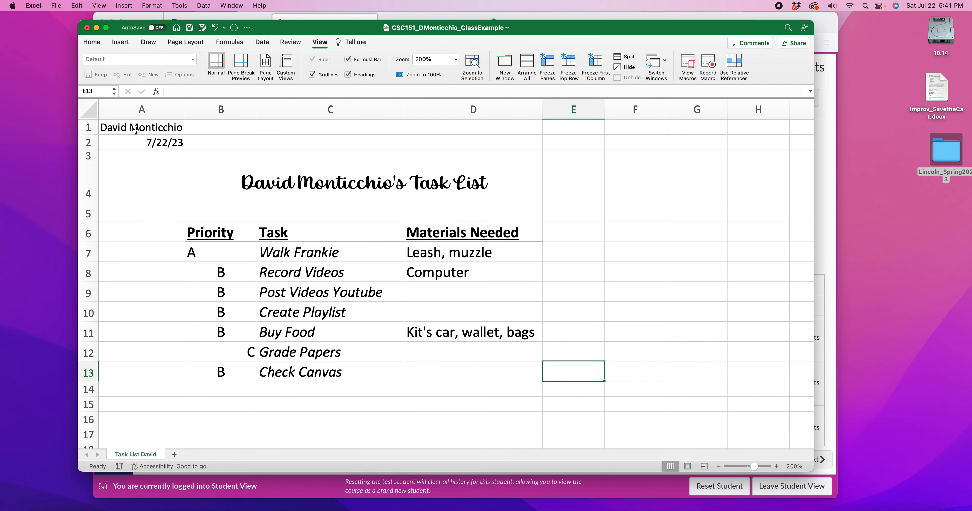
left_click_drag(138, 127, 447, 399)
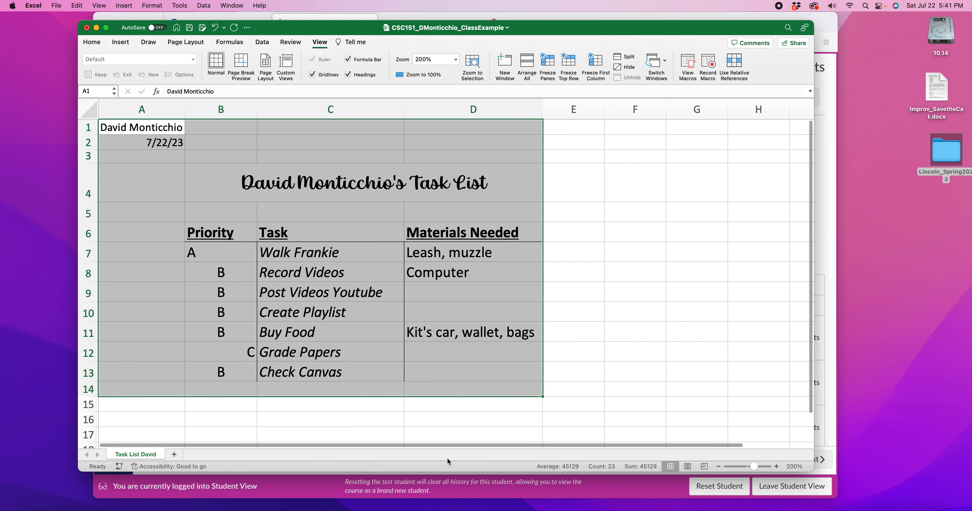
left_click(491, 423)
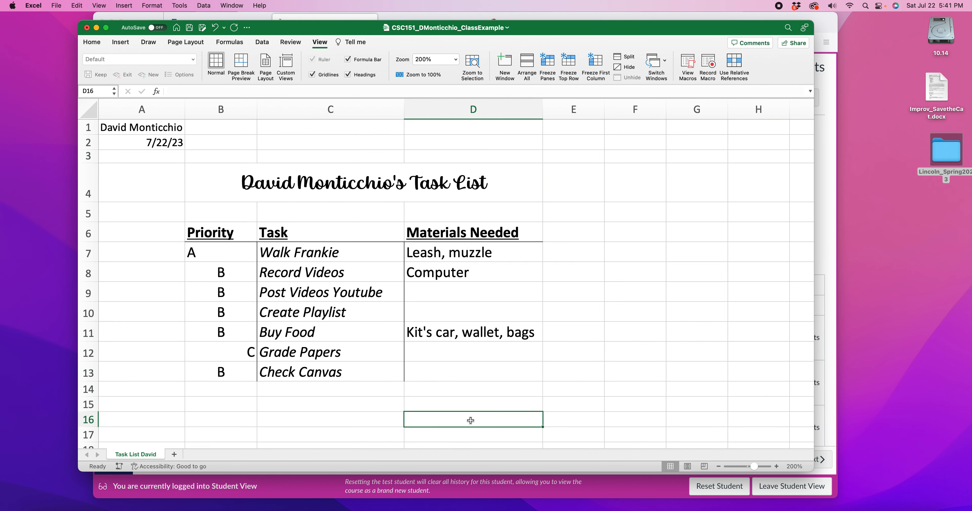
left_click(93, 43)
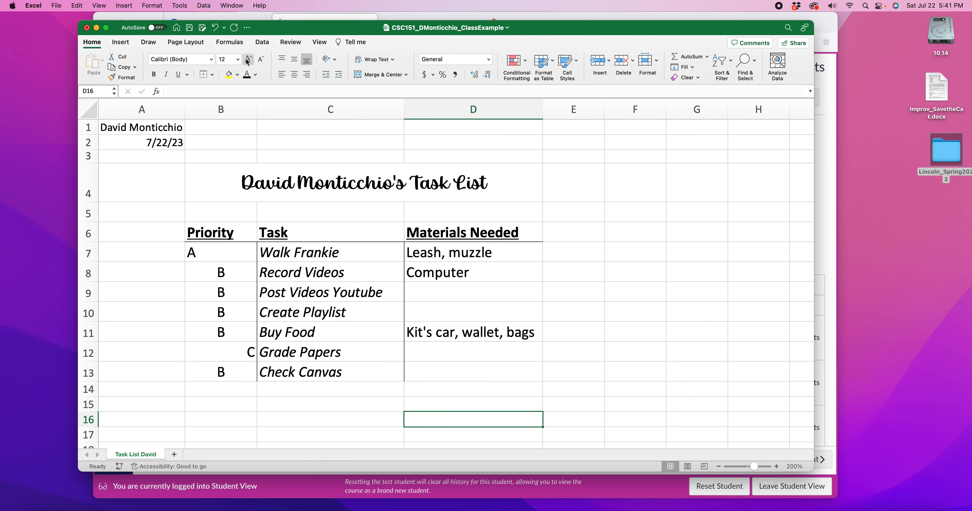
left_click(212, 61)
left_click(213, 61)
scroll(483, 255, "right", 3)
scroll(458, 261, "left", 2)
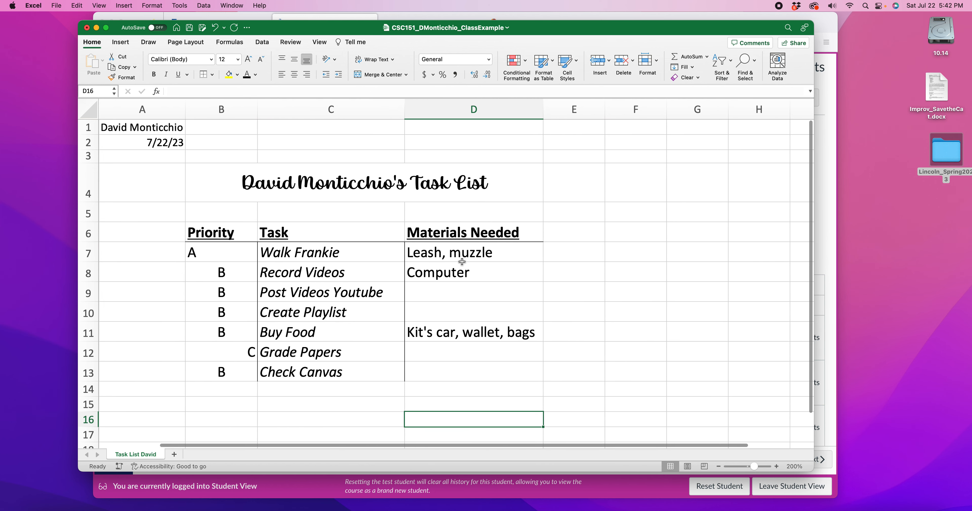